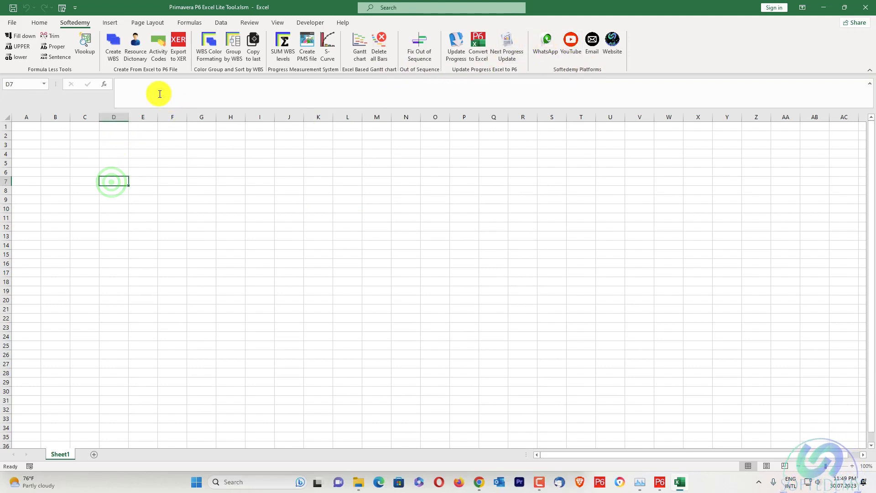
Copy all activities of the road construction project from Primavera P6 and paste them into Sheet1 in Excel, starting at cell A1.
click(660, 483)
click(64, 141)
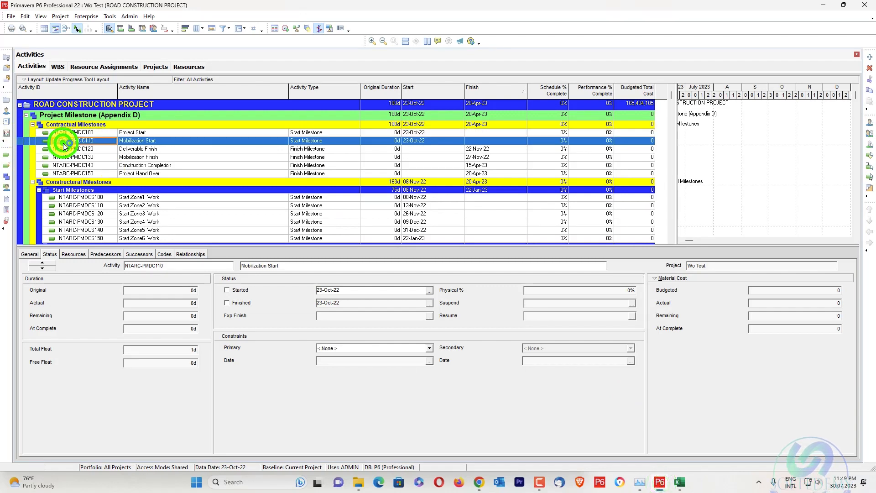
key(ctrl+a)
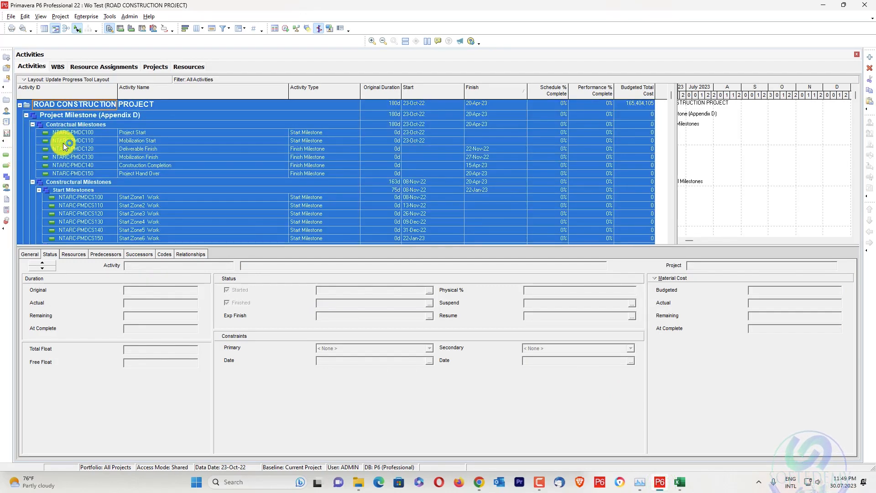
key(alt+Tab)
key(ctrl+v)
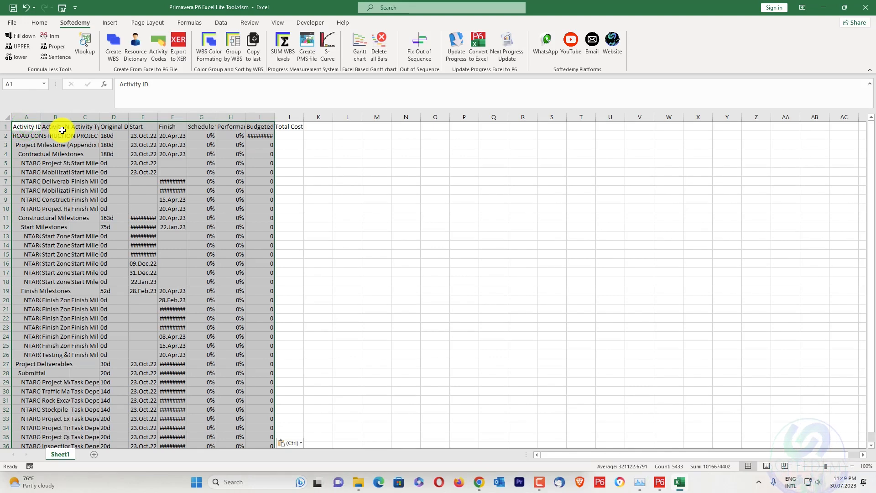
click(431, 163)
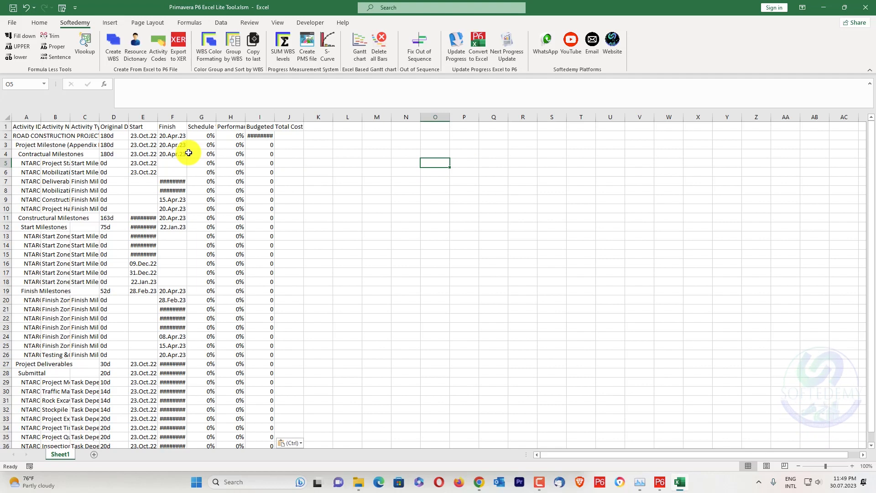
Apply WBS color formatting to the pasted schedule and group its rows by WBS.
click(209, 51)
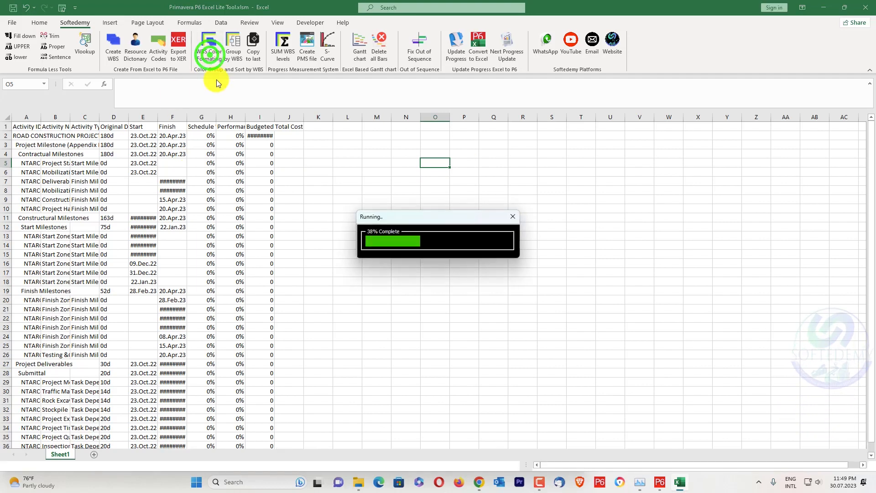
scroll(301, 187, down, 11)
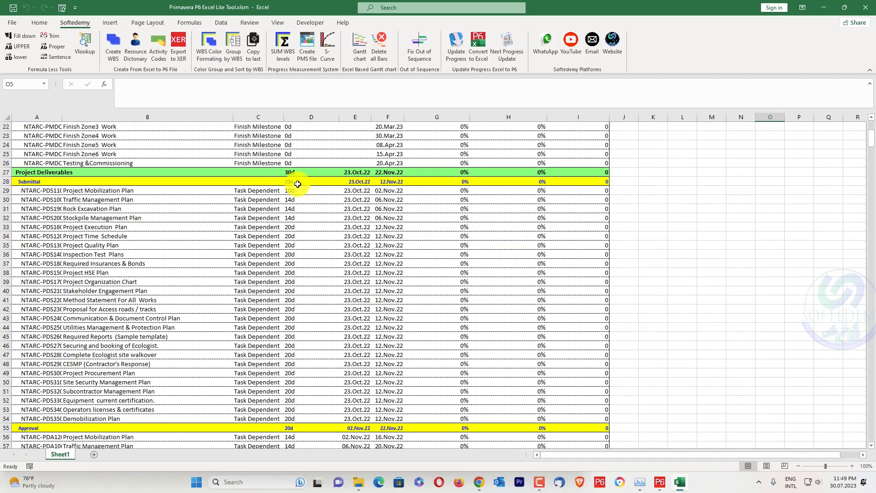
scroll(297, 184, up, 11)
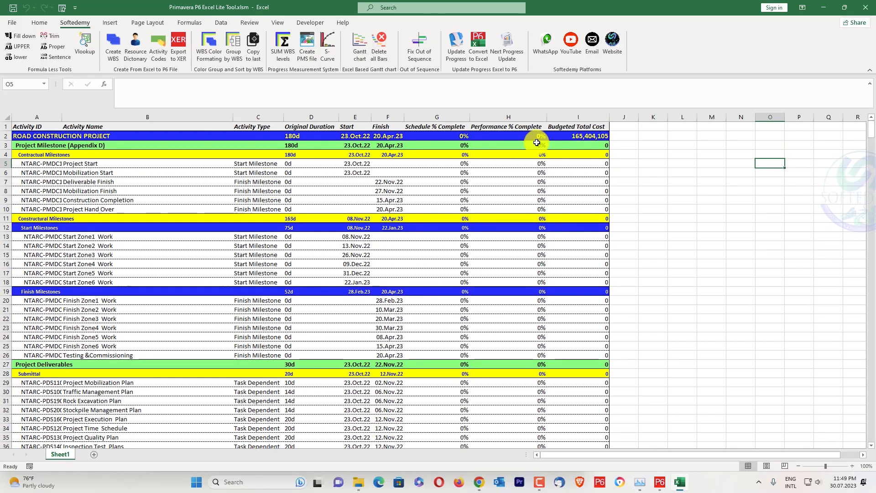
scroll(352, 176, down, 8)
scroll(383, 126, up, 8)
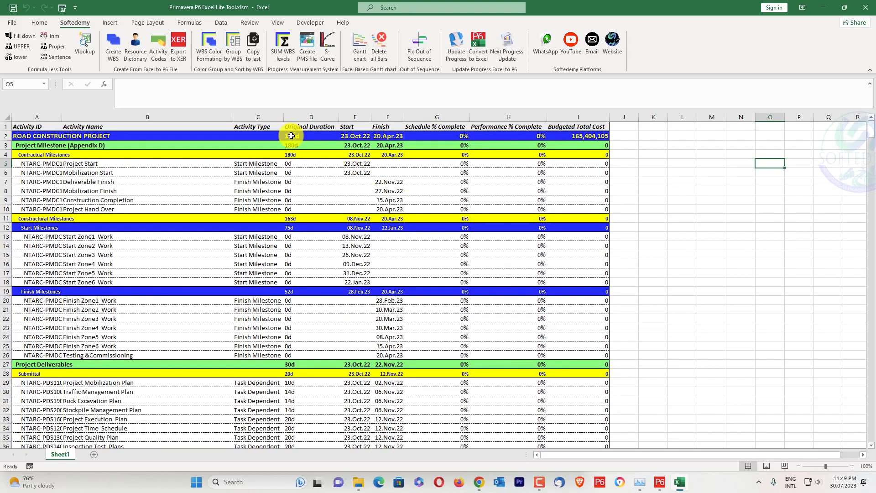
click(233, 46)
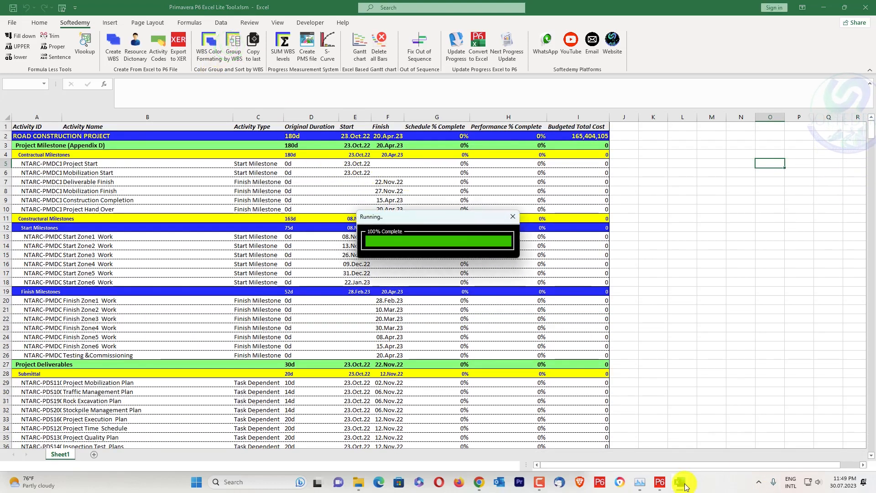
click(660, 482)
right_click(374, 195)
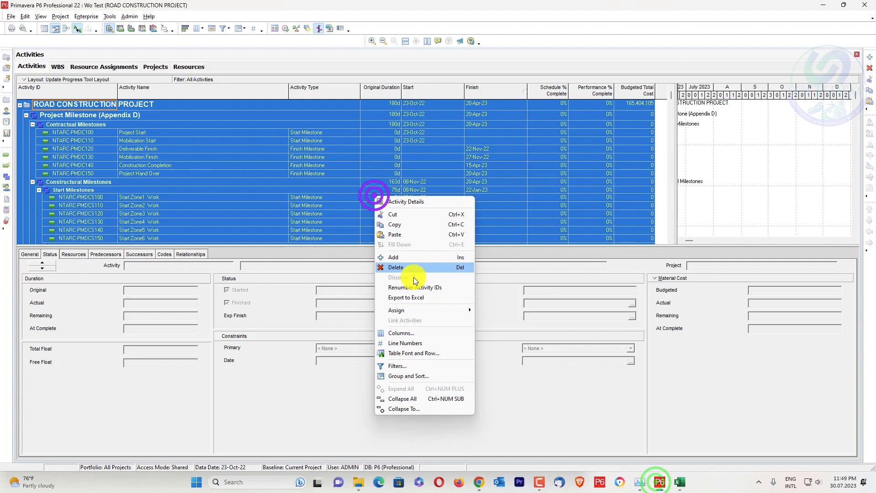
click(445, 410)
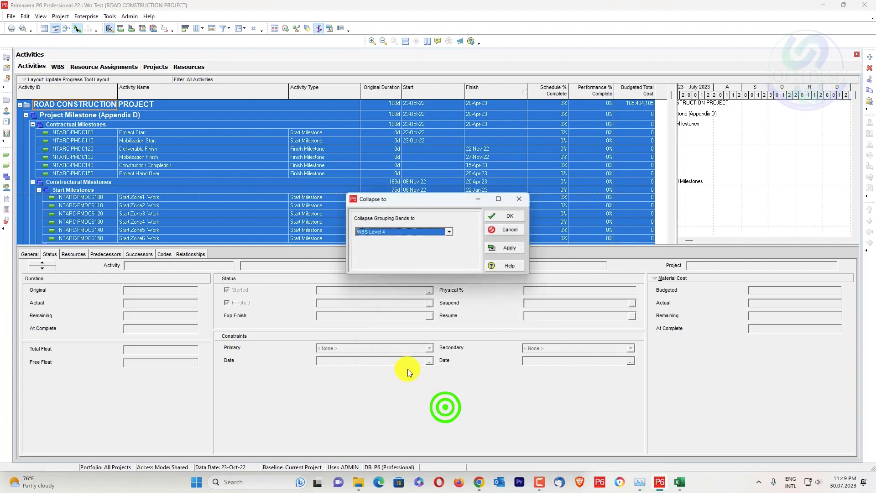
click(517, 199)
click(823, 5)
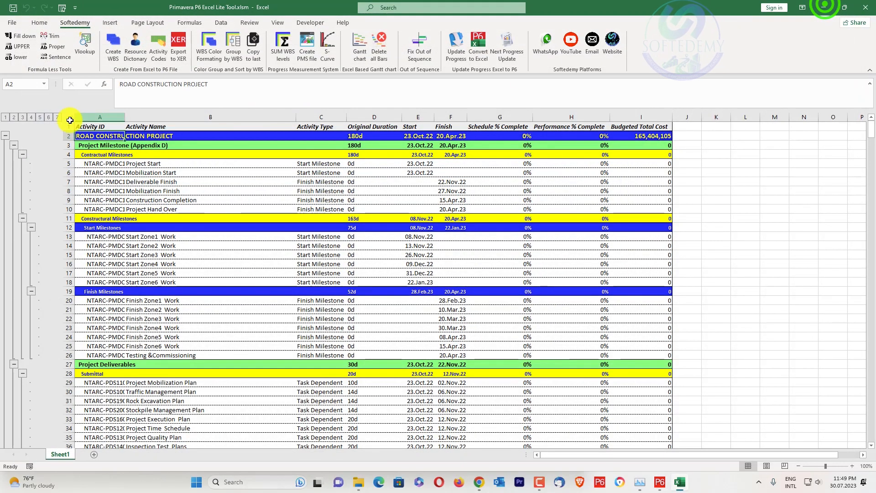
Collapse the Excel schedule's row outline to level 4 and further to level 3.
click(31, 116)
scroll(27, 133, down, 1)
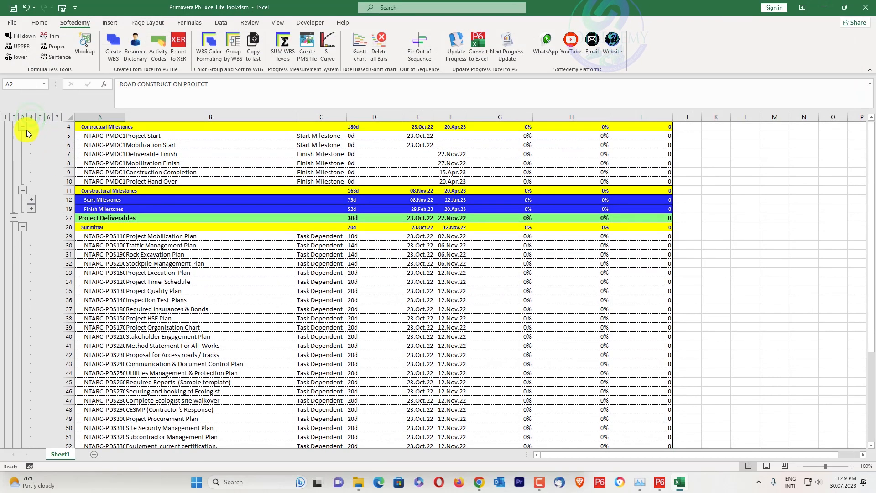
click(22, 117)
scroll(225, 251, up, 1)
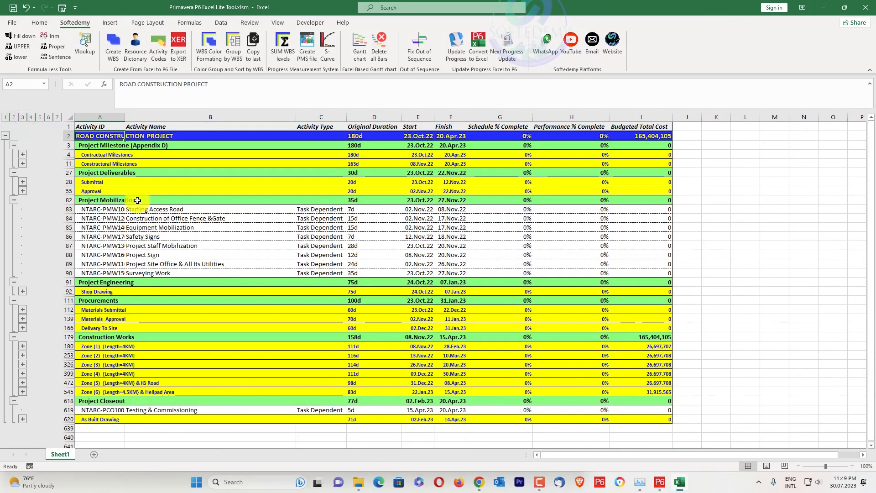
Switch to Primavera P6, collapse the activity grouping bands to WBS Level 3 and review the collapsed list.
click(660, 482)
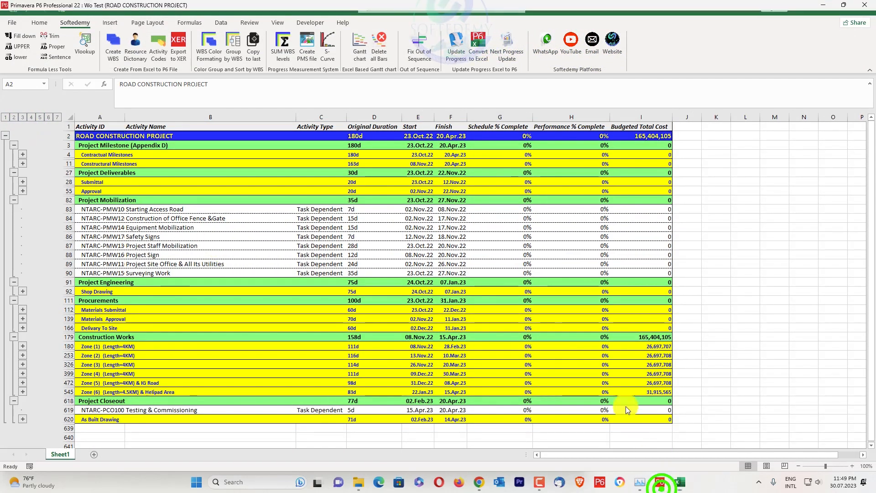
right_click(478, 198)
click(549, 417)
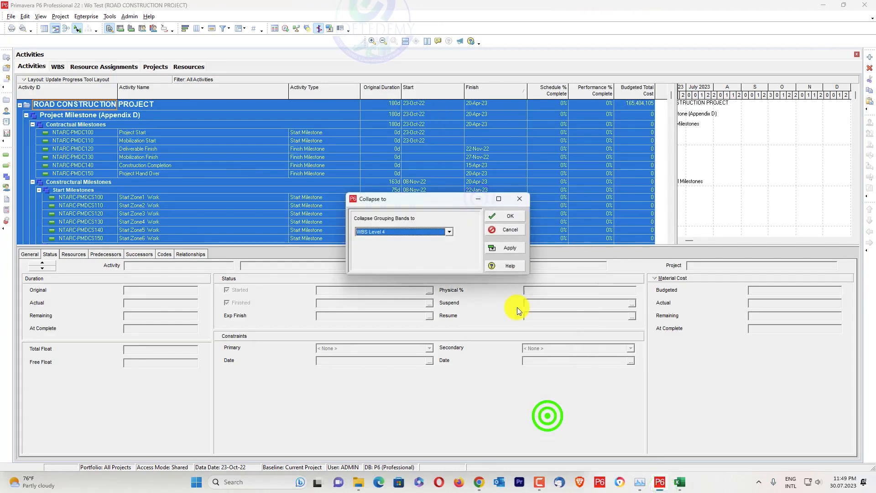
click(408, 230)
click(390, 255)
click(506, 248)
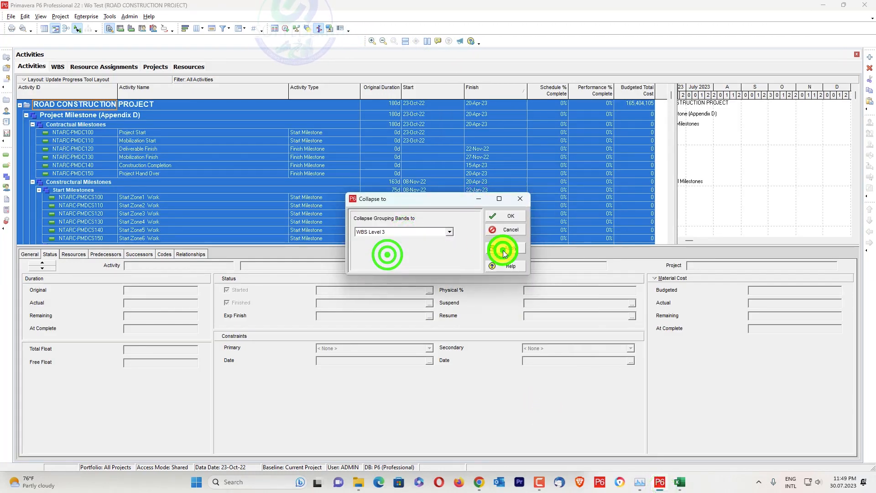
click(506, 214)
click(269, 207)
scroll(296, 224, down, 2)
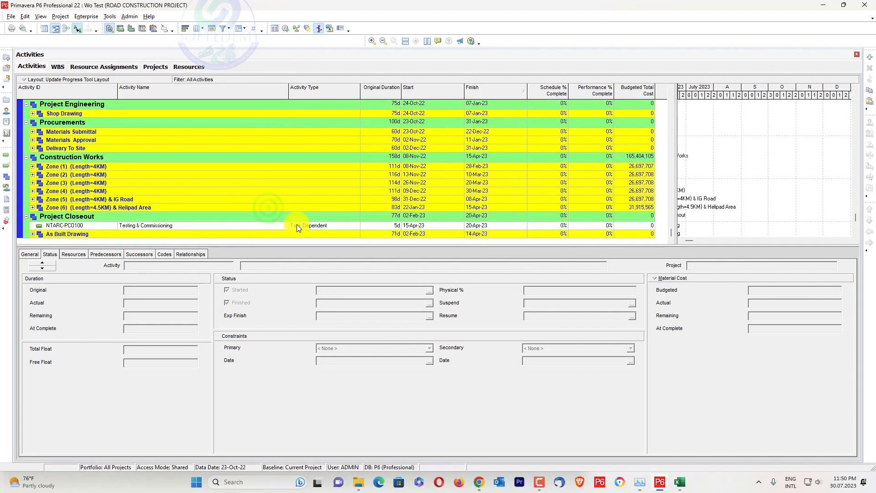
scroll(299, 223, up, 1)
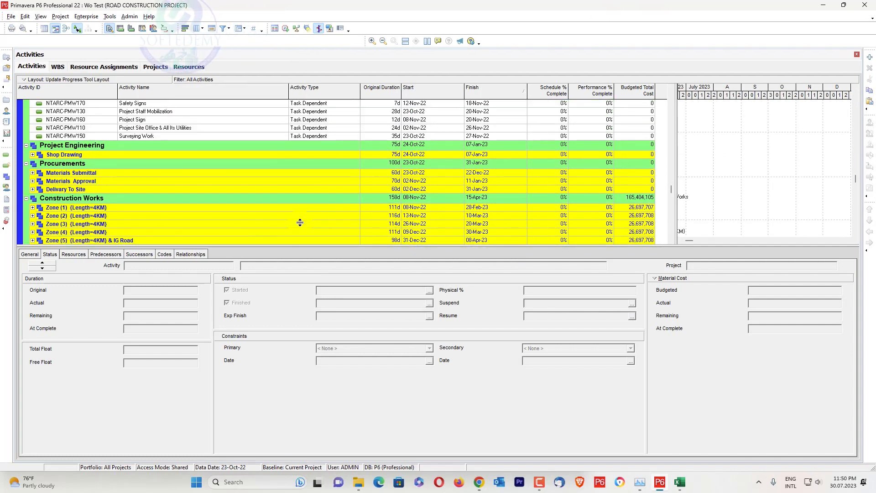
Return to the Excel schedule and expand its row outline to level 7.
click(825, 6)
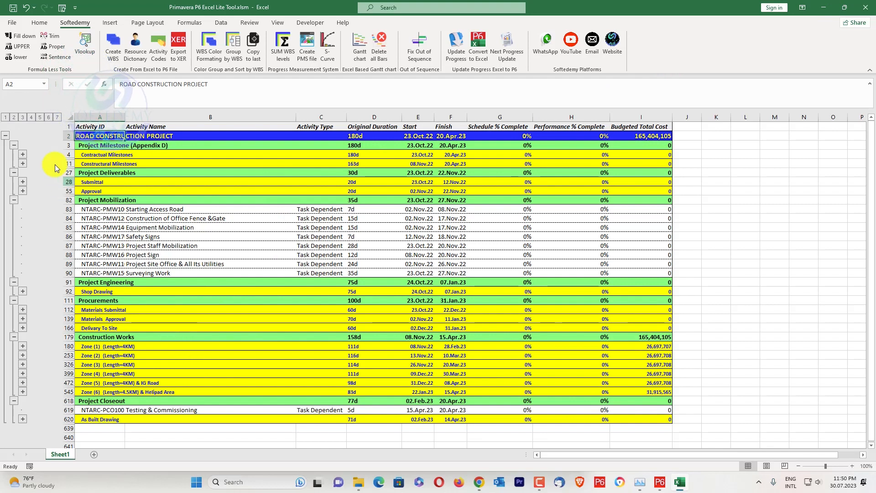
click(57, 116)
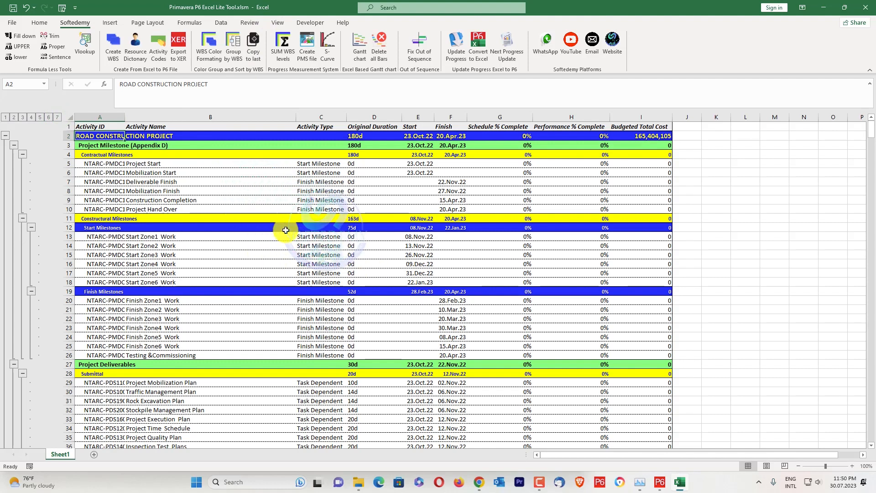
Create a new blank Excel workbook and return to the Primavera P6 Excel Lite Tool workbook.
click(247, 483)
click(286, 170)
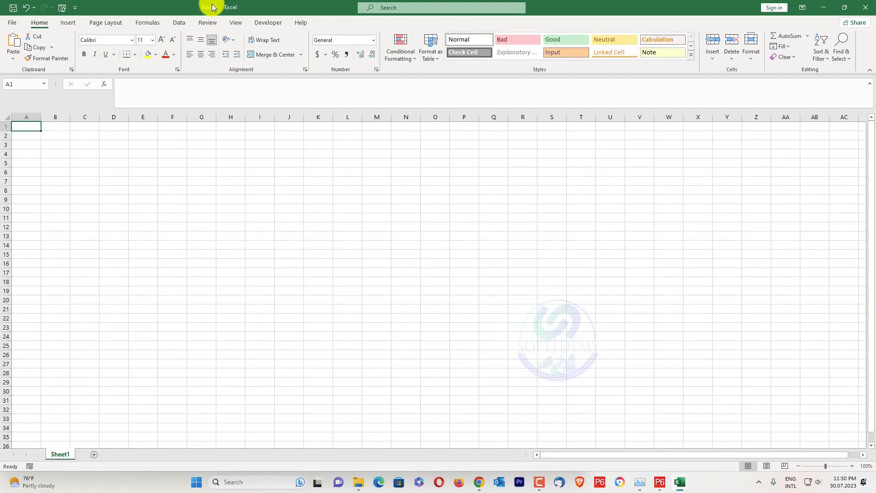
click(824, 7)
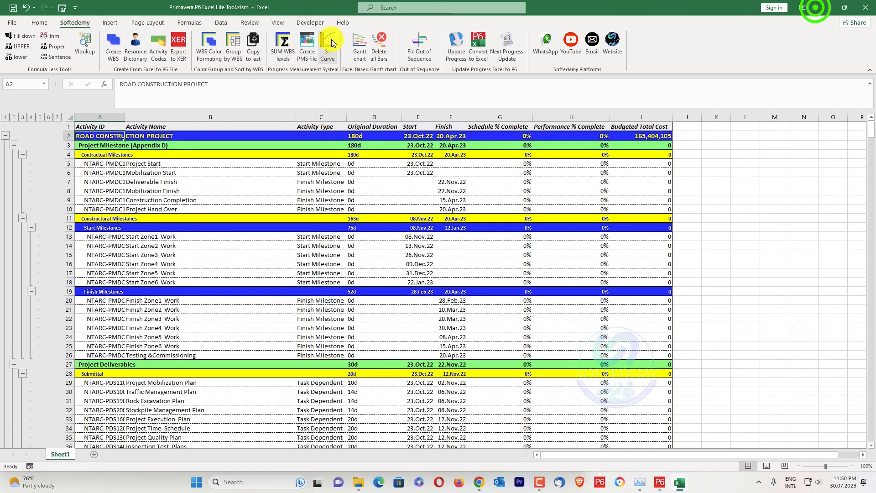
Copy columns A to H with Copy to last into Sheet1 of Book9 and bring up that workbook with the copied schedule.
click(254, 48)
click(367, 230)
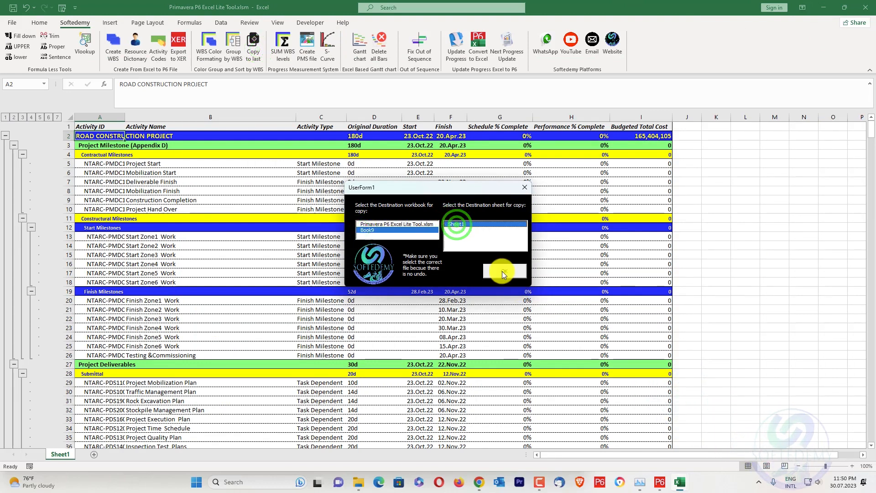
click(501, 270)
drag(113, 111, 589, 121)
click(497, 256)
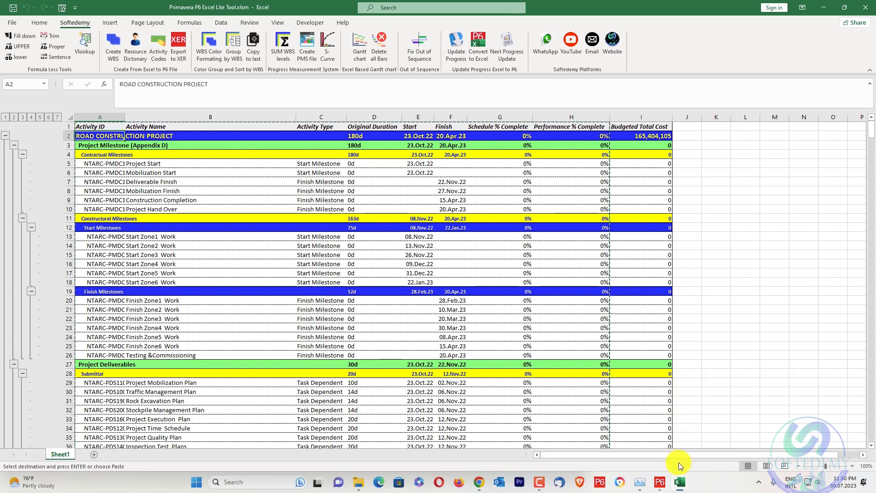
mouse_move(680, 482)
click(730, 447)
key(ctrl+v)
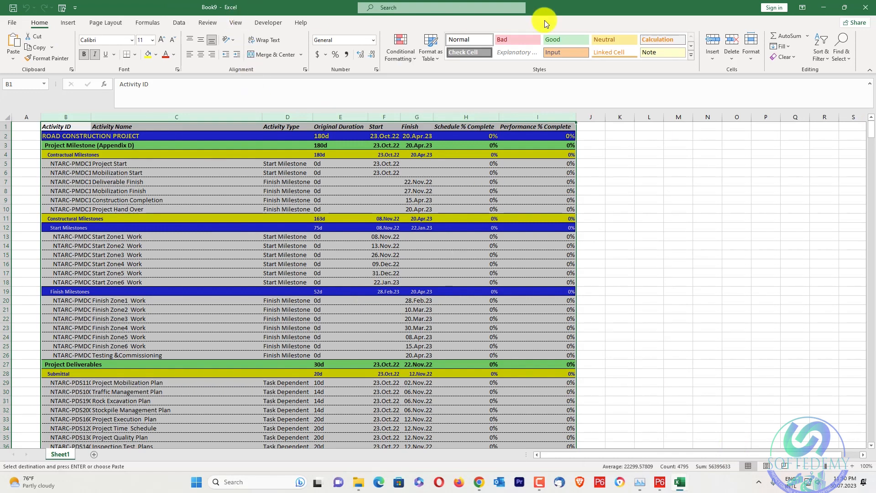
Close Book9 without saving and clear the copy selection in the schedule workbook.
click(867, 7)
click(437, 250)
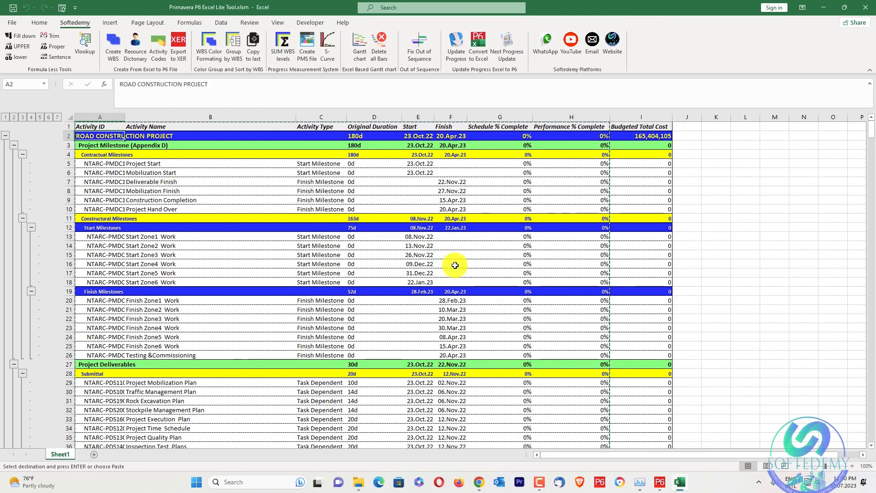
key(Escape)
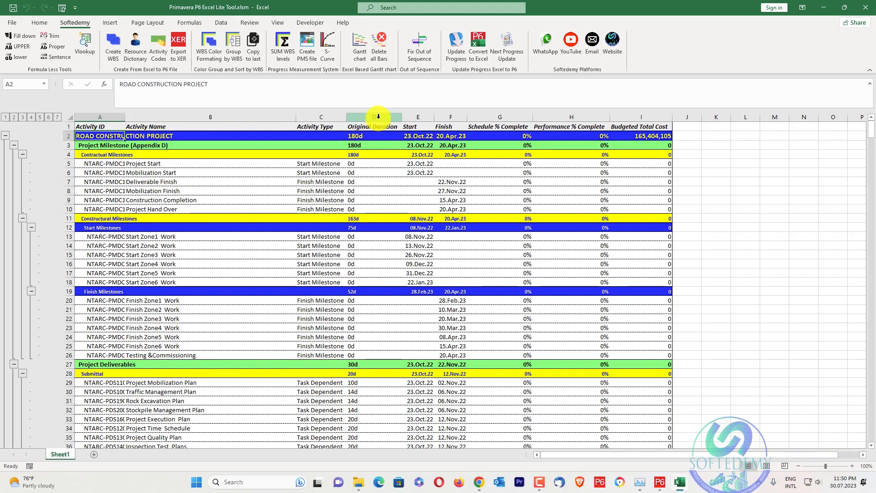
drag(340, 116, 403, 114)
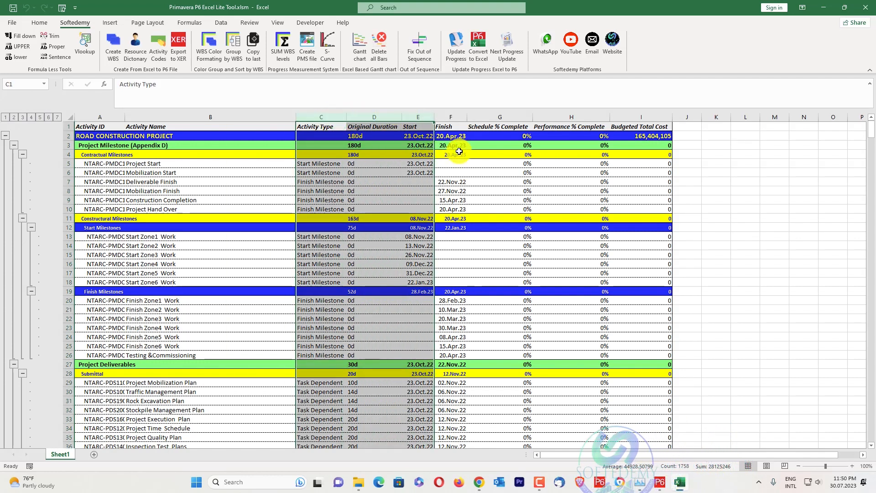
click(250, 191)
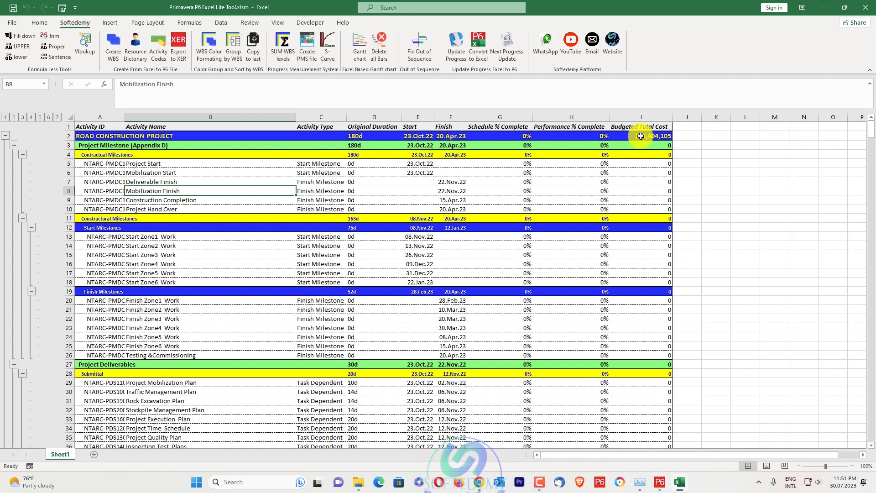
Start creating a PMS file from the schedule with weekend value 17 (Saturday only).
click(306, 57)
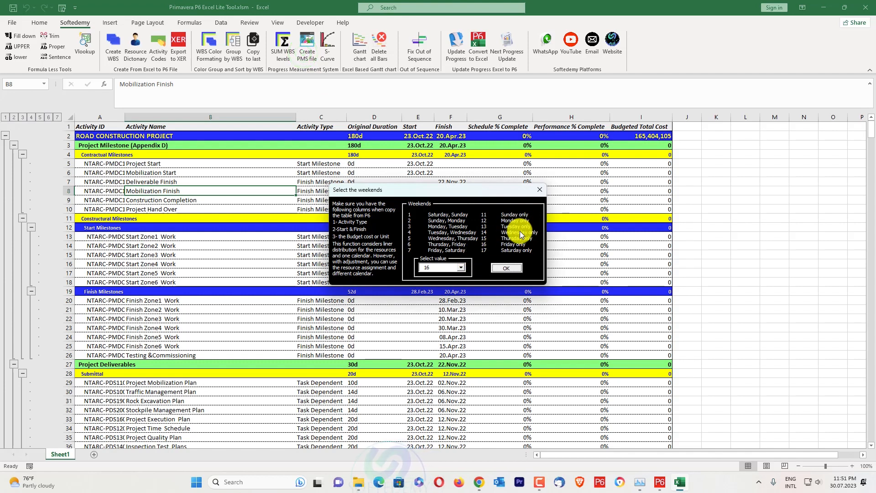
click(459, 269)
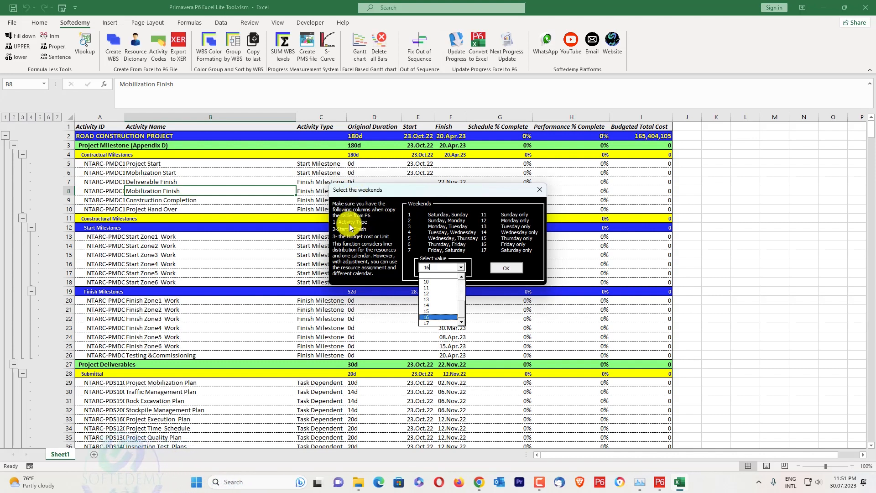
click(432, 323)
click(506, 268)
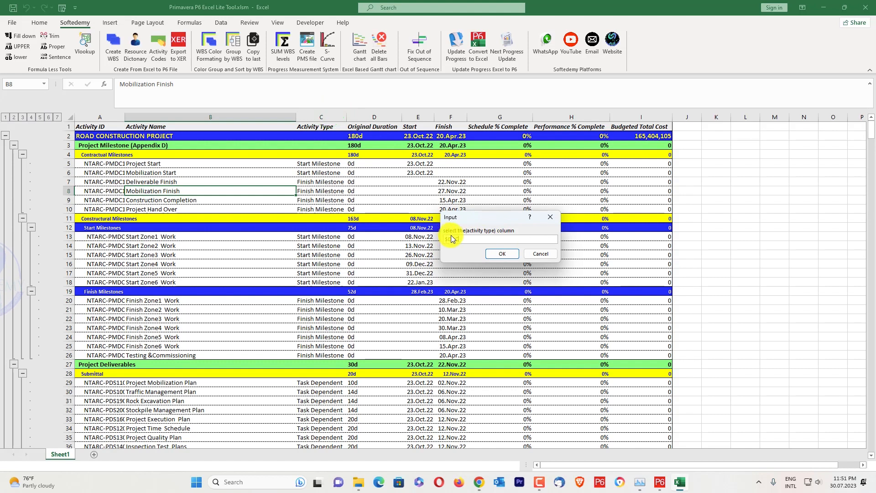
Generate the PMS columns using column C for activity type, E for start date, F for finish date and I for budget units.
click(504, 256)
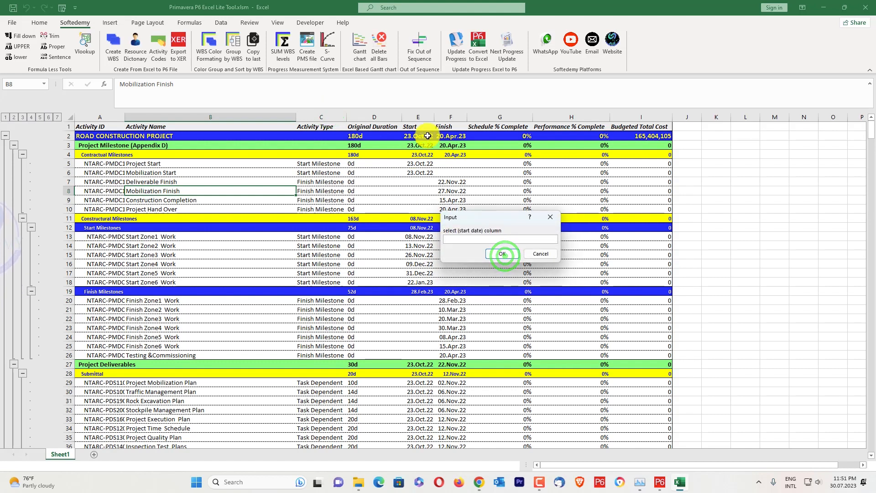
click(497, 254)
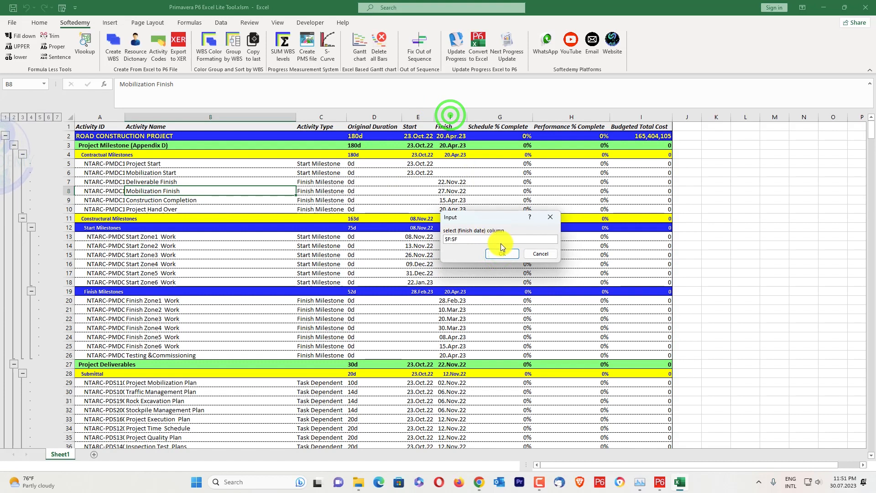
click(505, 255)
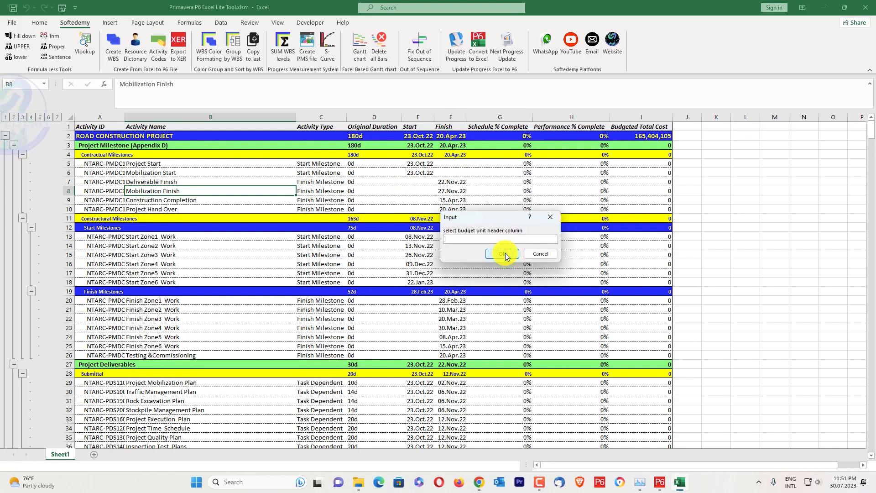
click(654, 118)
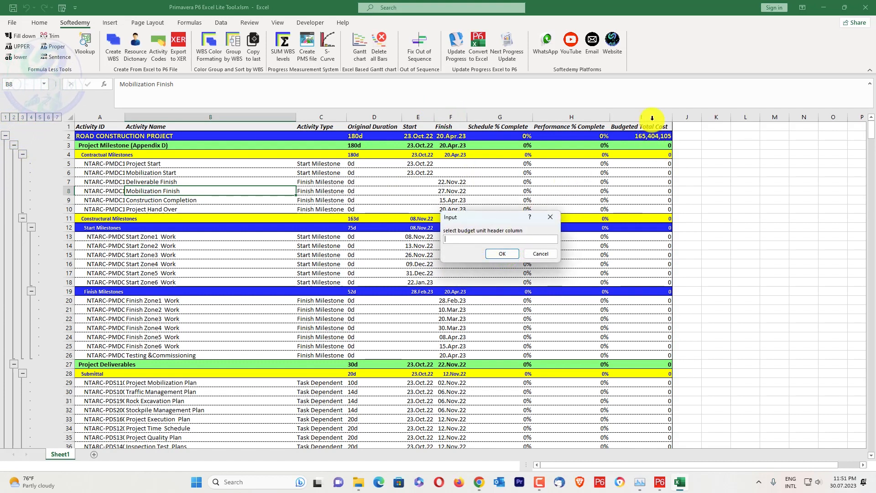
click(510, 253)
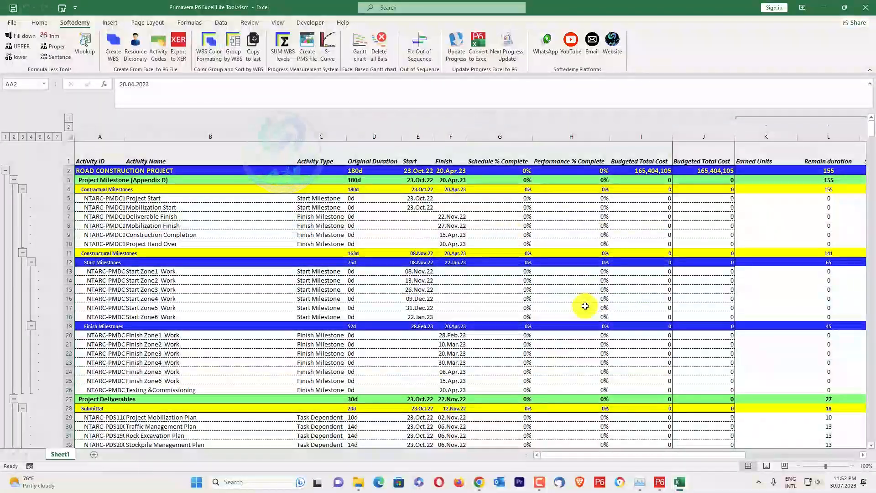
Sum the Earned Units column, with header K1, across the WBS levels.
drag(661, 459, 744, 453)
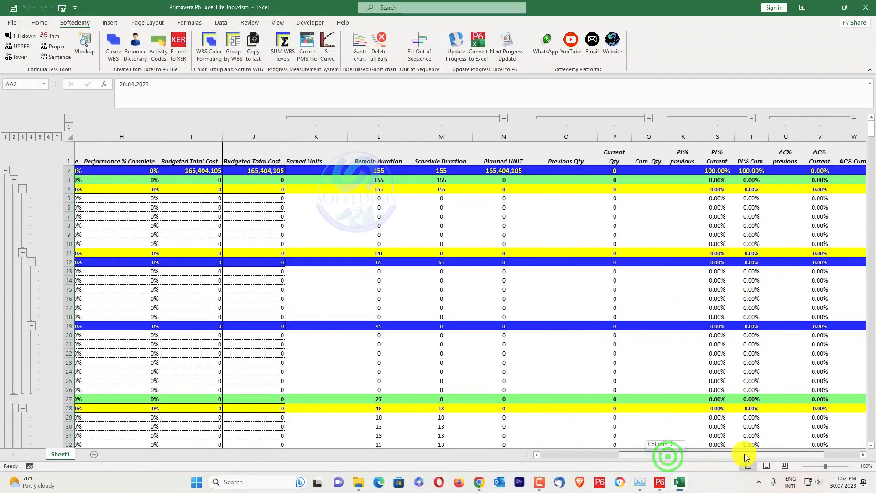
double_click(300, 161)
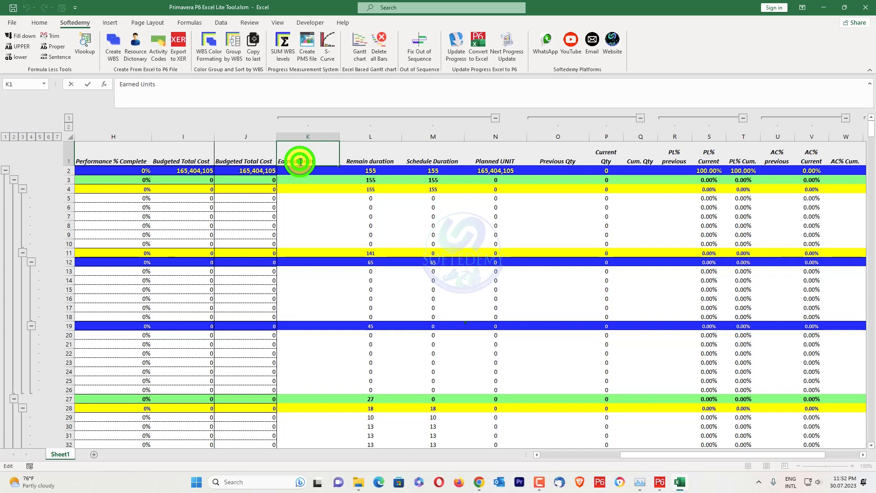
click(498, 118)
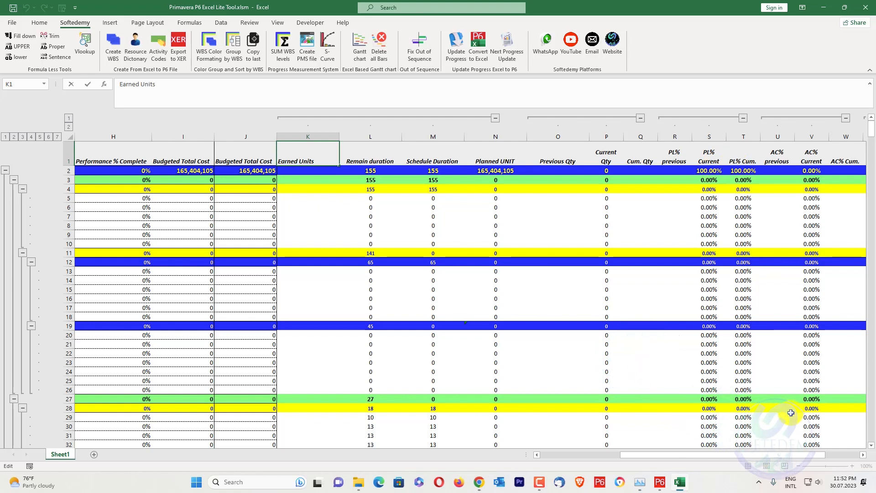
drag(782, 454, 817, 447)
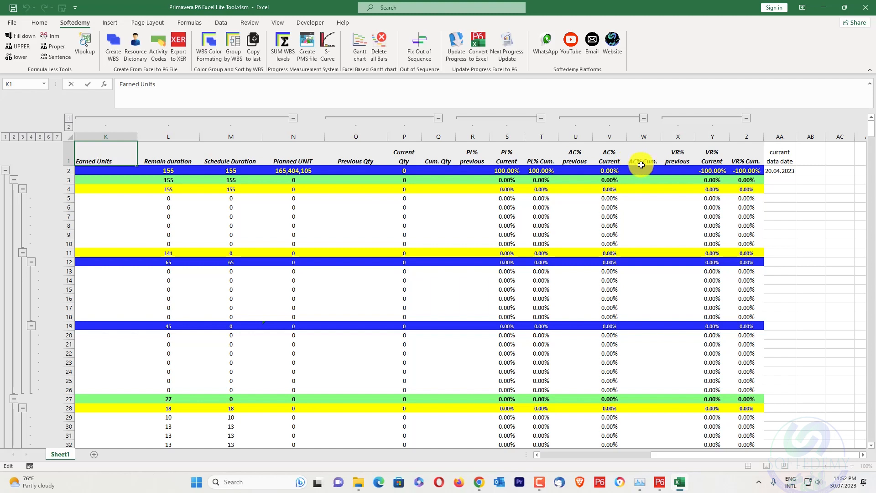
drag(689, 454, 657, 454)
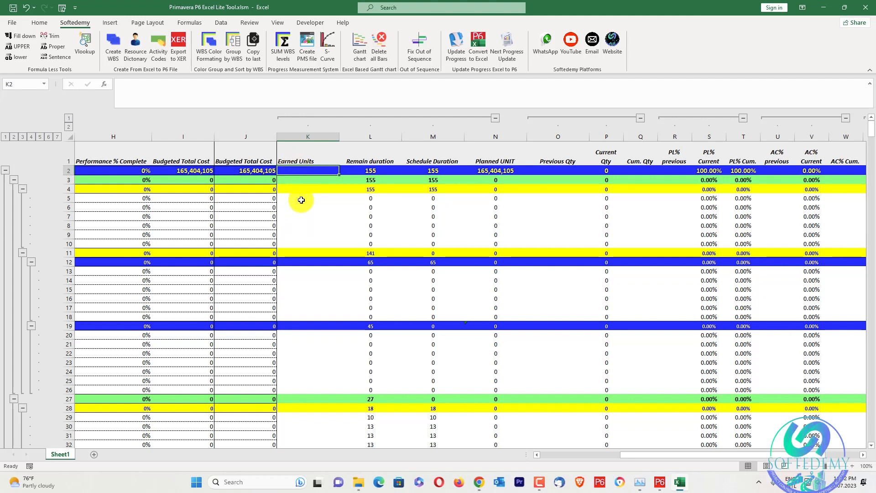
click(284, 54)
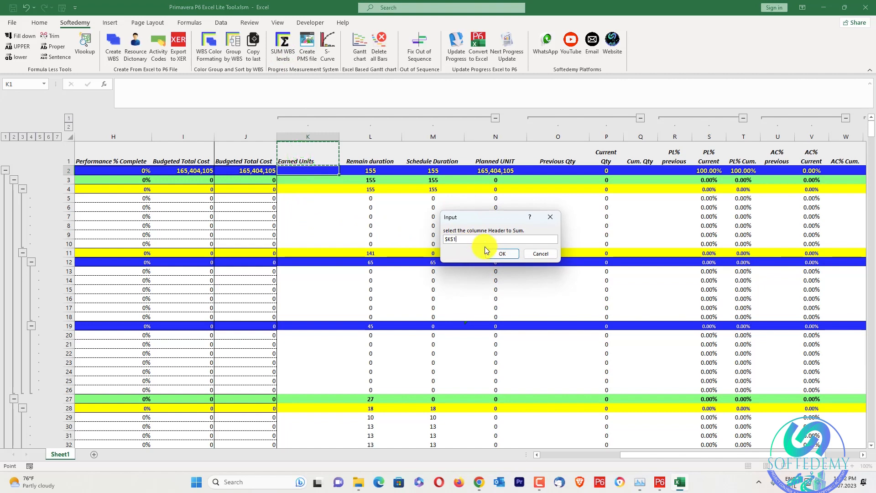
click(500, 254)
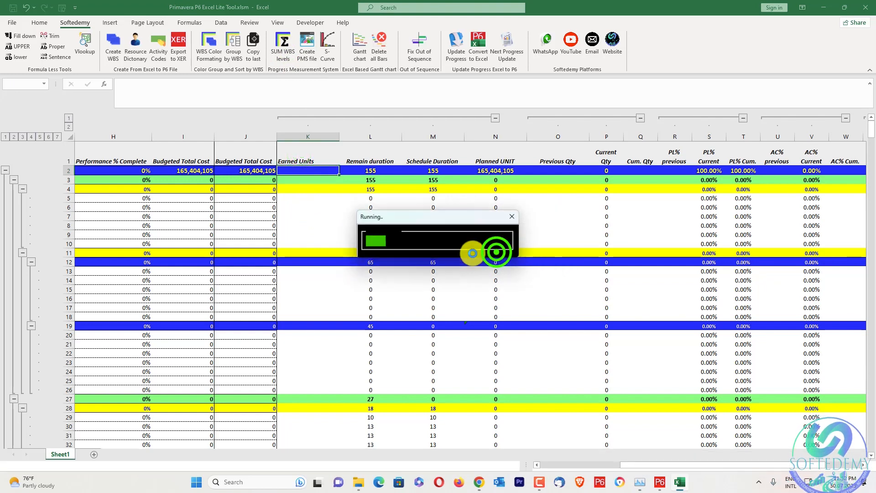
Check the WBS sum formulas in the Earned Units column and enter 70,000 in K192.
click(331, 172)
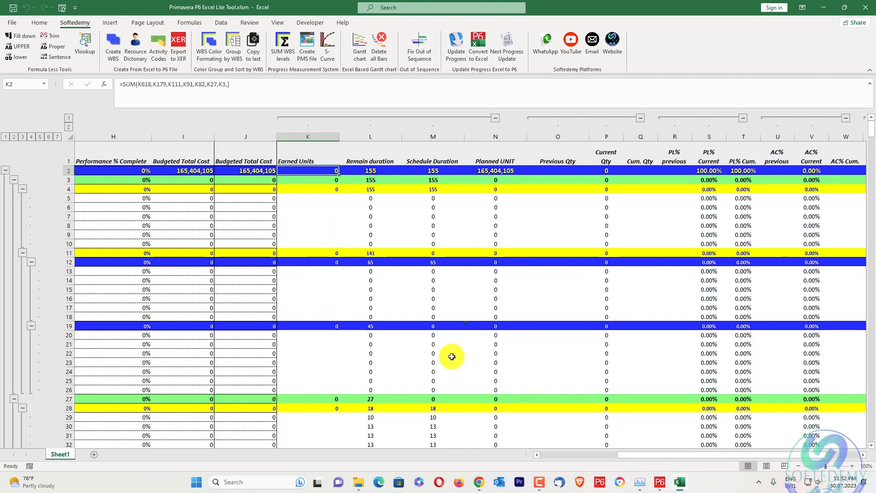
scroll(329, 276, down, 20)
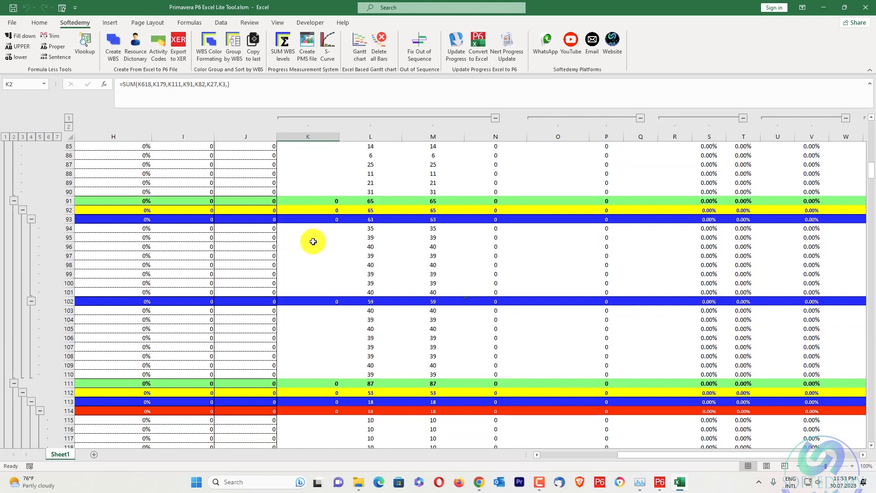
scroll(315, 239, down, 1)
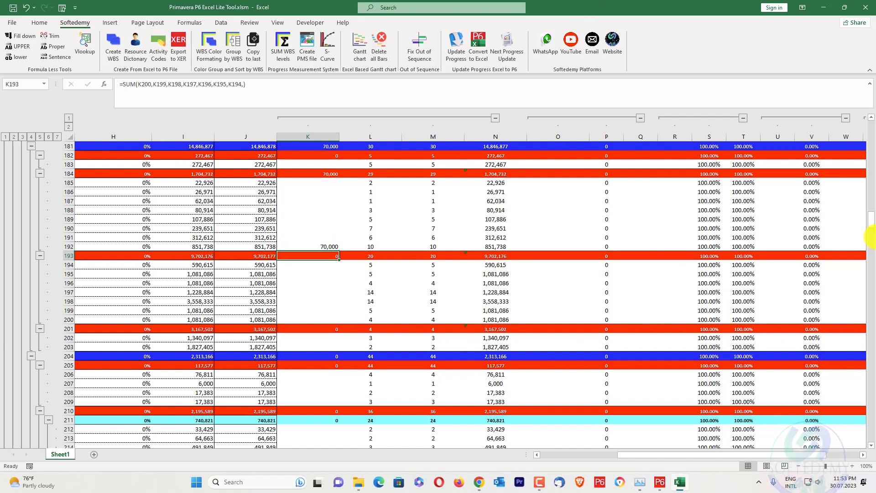
drag(872, 217, 872, 120)
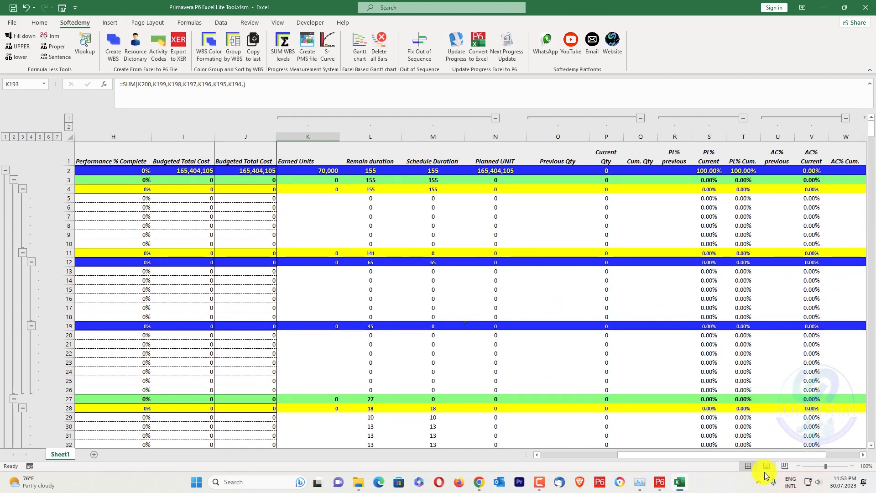
Calculate the project's AC% Cum. in W2 by dividing Earned Units K2 by Budgeted Total Cost J2.
click(838, 168)
text(=)
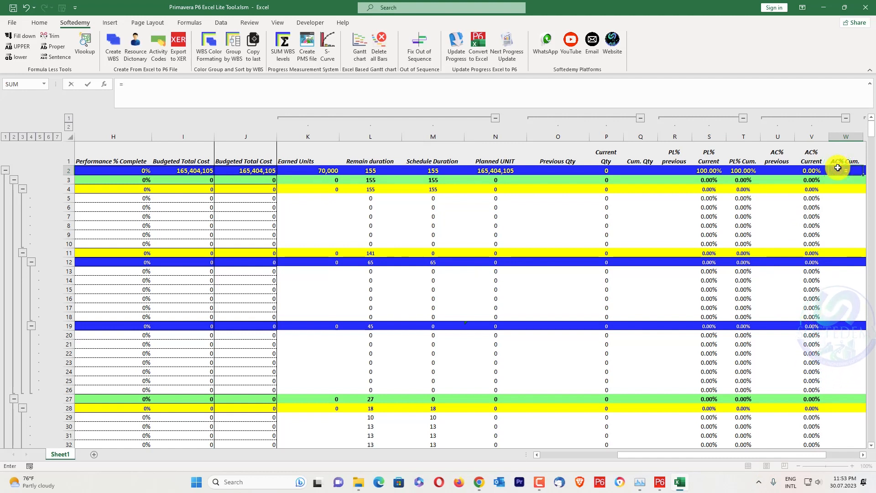
click(330, 171)
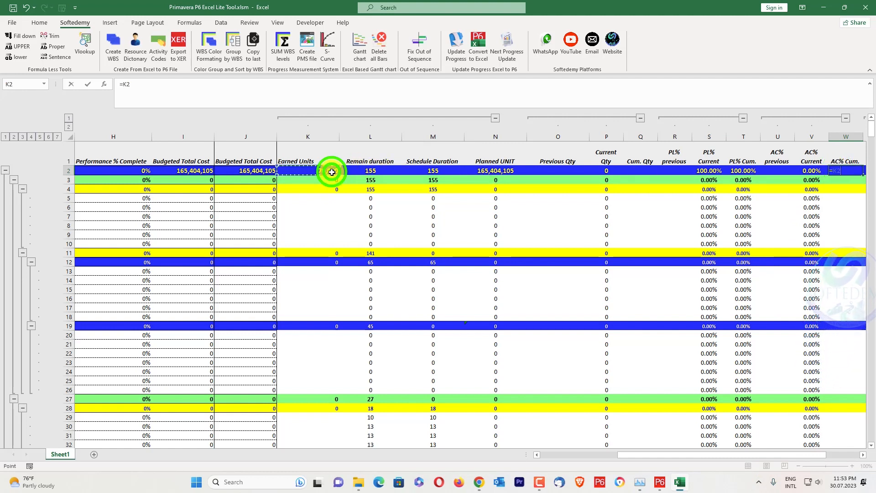
text(/)
click(245, 171)
key(Return)
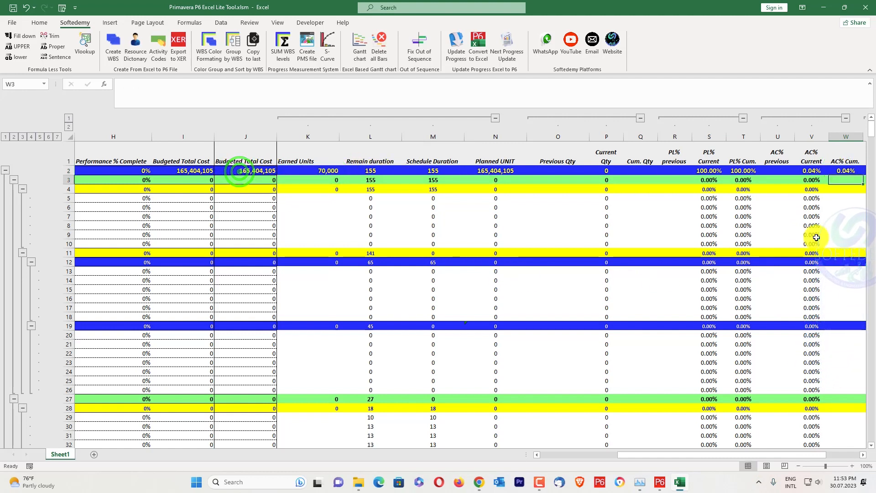
Enter 500,000 earned units in K191 for the activity budgeted at 312,612.
scroll(471, 287, down, 20)
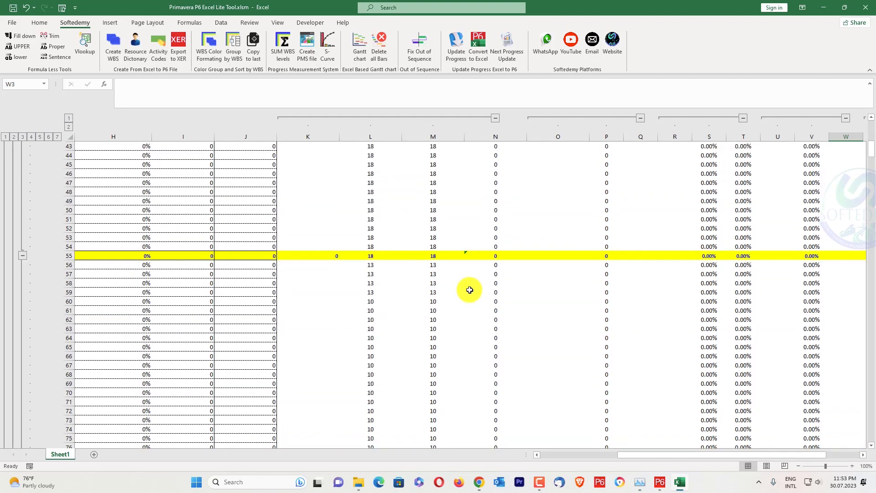
scroll(476, 285, down, 20)
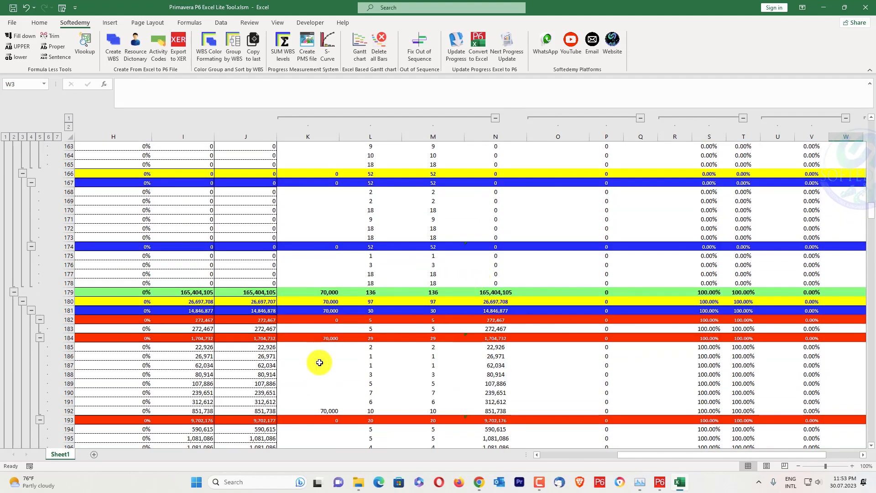
click(323, 398)
text(5)
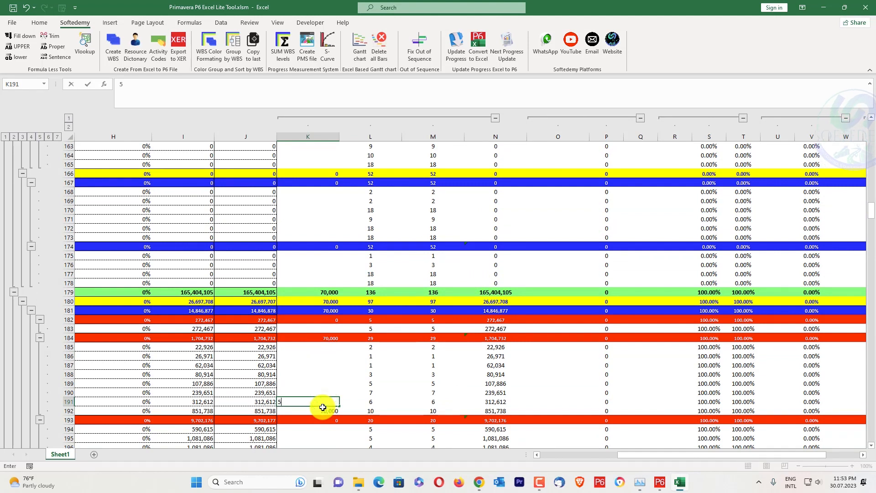
text(00,000)
key(Return)
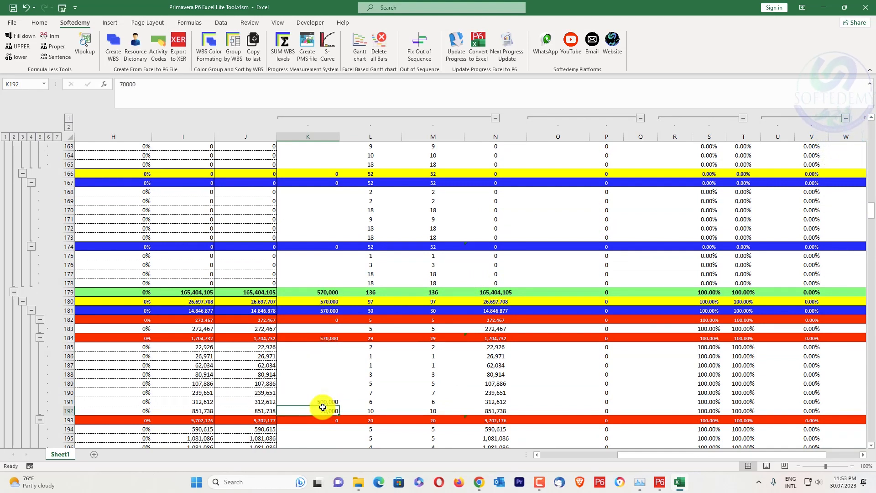
Set the earned units to 300,000 in K191 and 20,000 in K190.
click(324, 404)
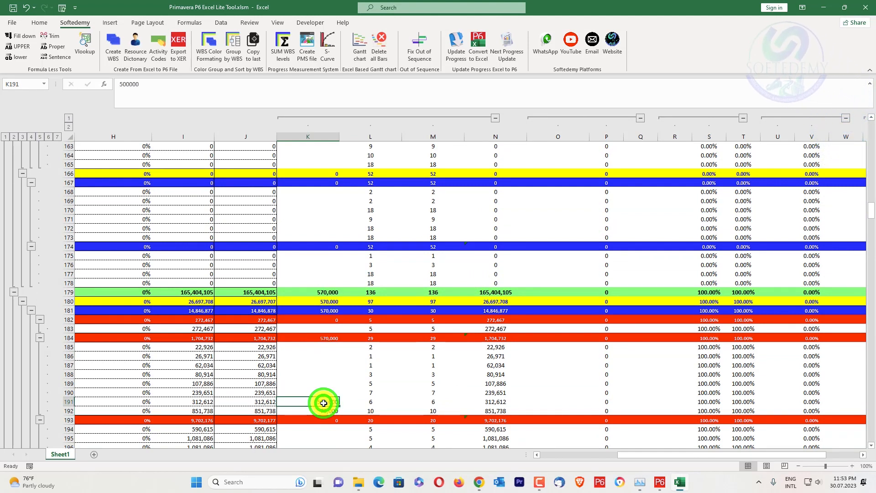
text(300000)
key(Return)
key(Up)
key(Up)
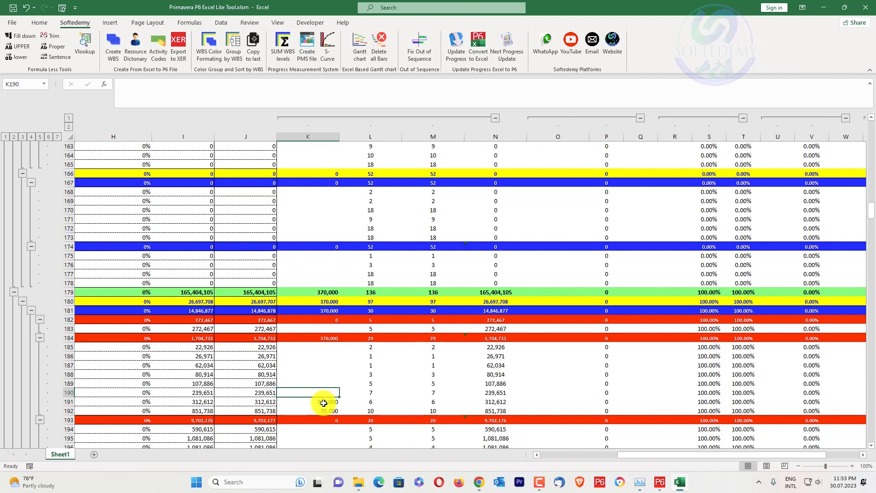
text(20,00)
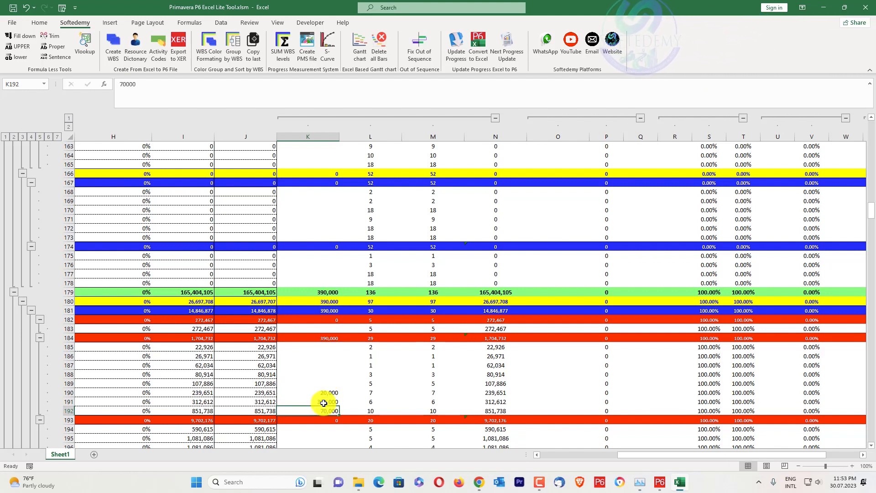
text(0)
key(Return)
key(Return)
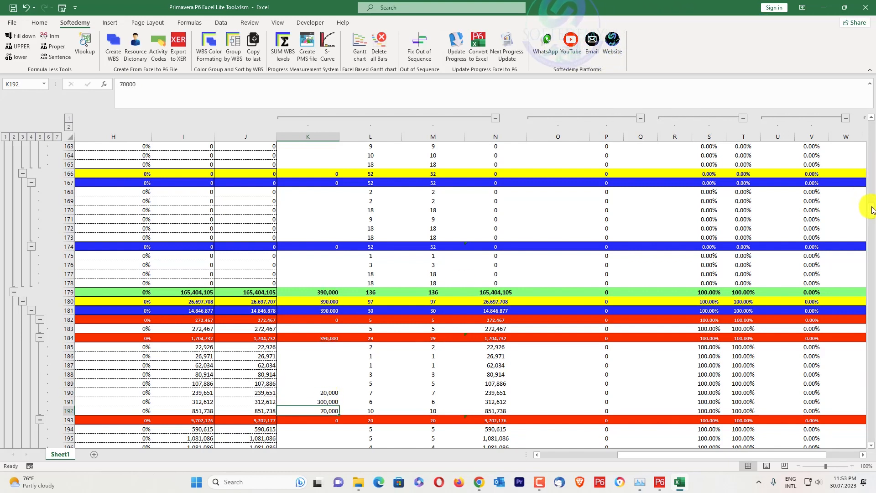
Examine the project's actual progress percentages and the summed Earned Units, with outline levels collapsed and expanded back to level 7.
drag(870, 207, 873, 125)
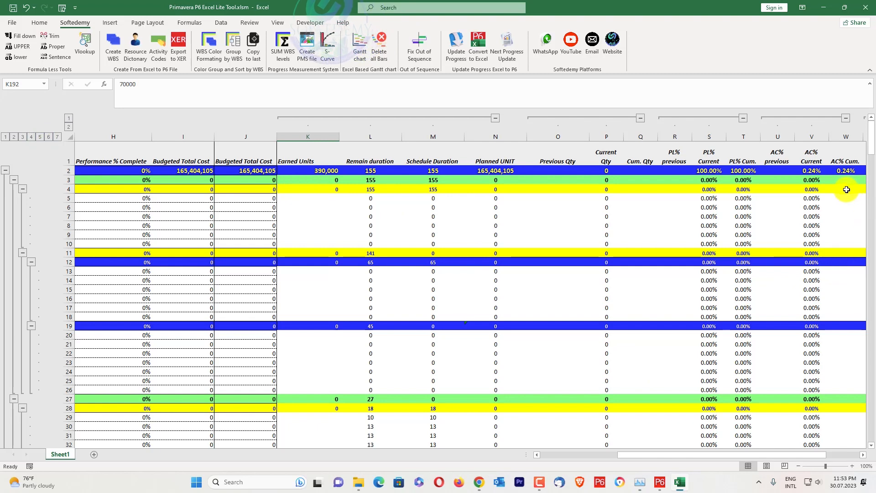
click(813, 171)
scroll(361, 266, down, 8)
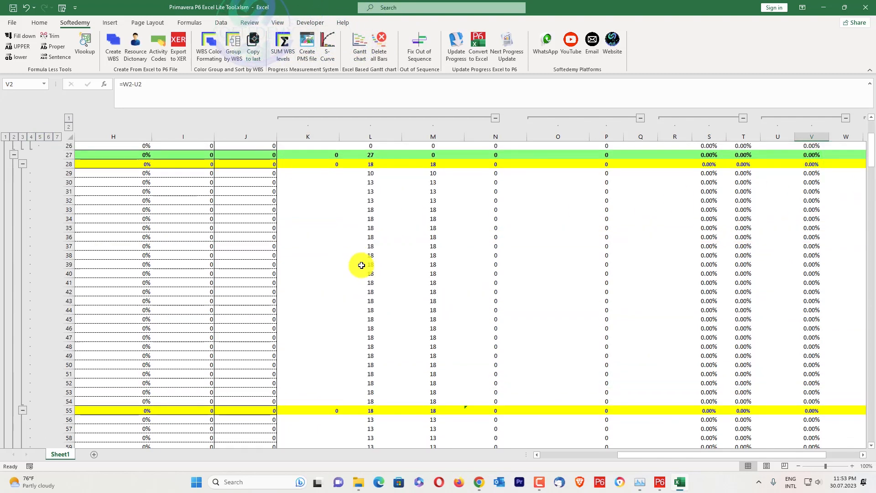
scroll(361, 265, down, 20)
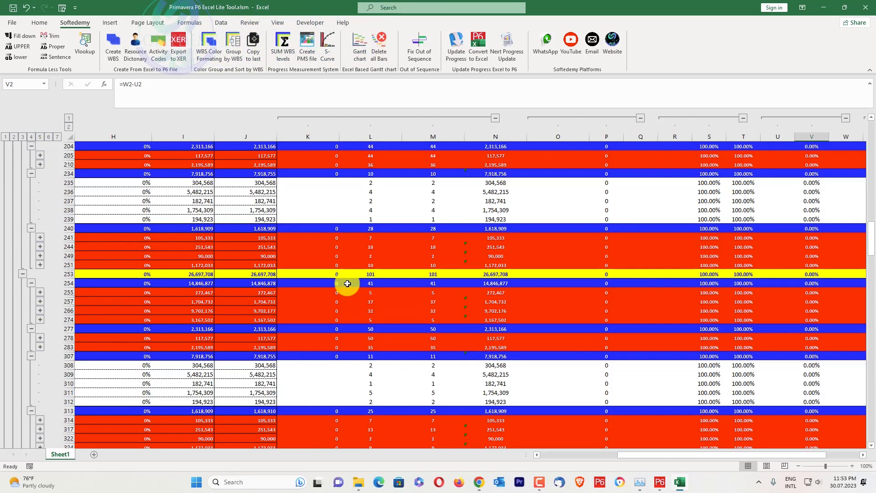
scroll(347, 283, up, 15)
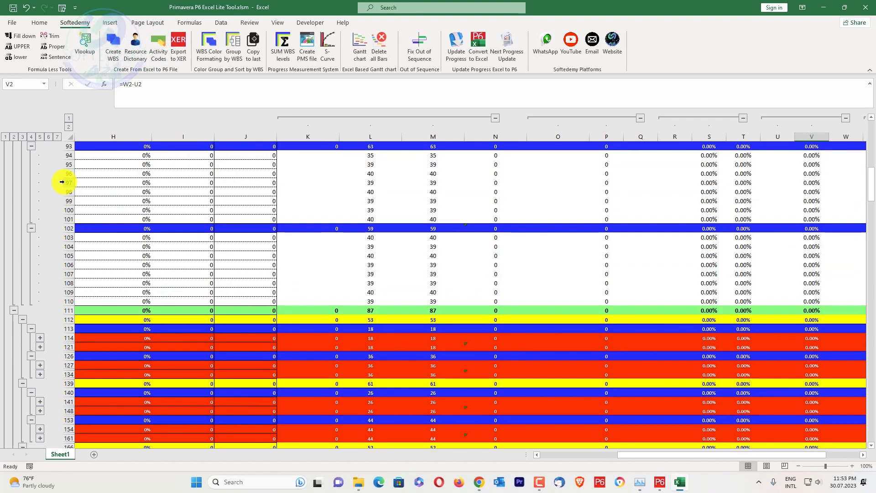
click(57, 137)
scroll(456, 270, up, 20)
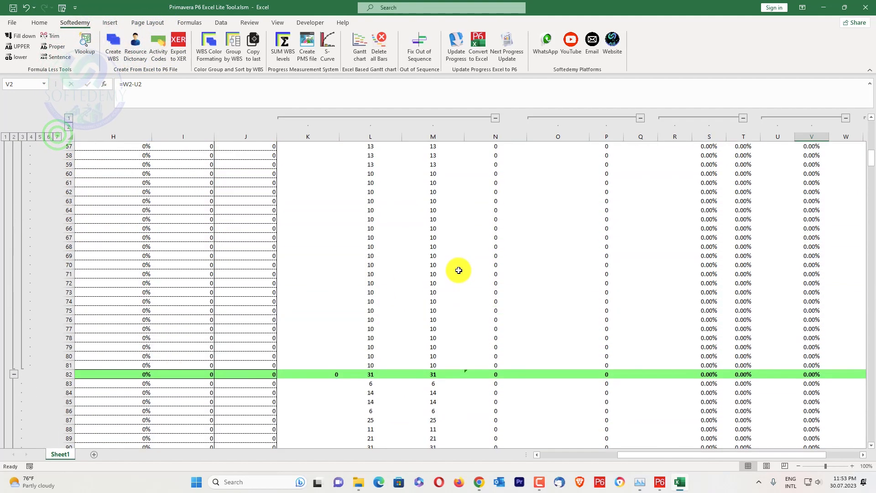
scroll(459, 263, up, 6)
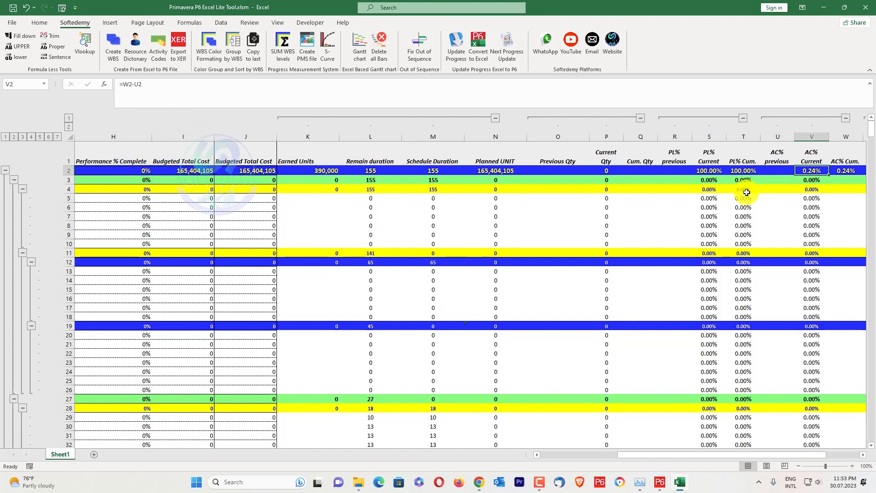
Set the current data date in AA2 to 01.04.2023, and change it again to 01.03.2023.
drag(794, 454, 811, 453)
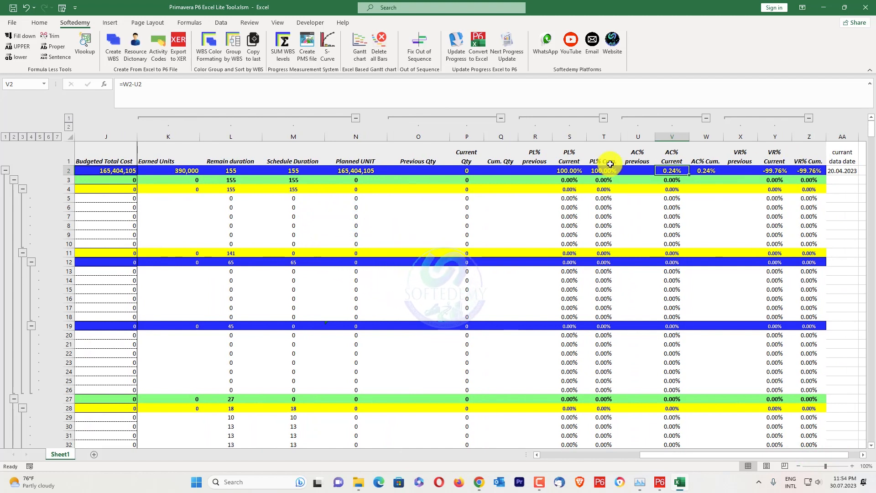
click(843, 170)
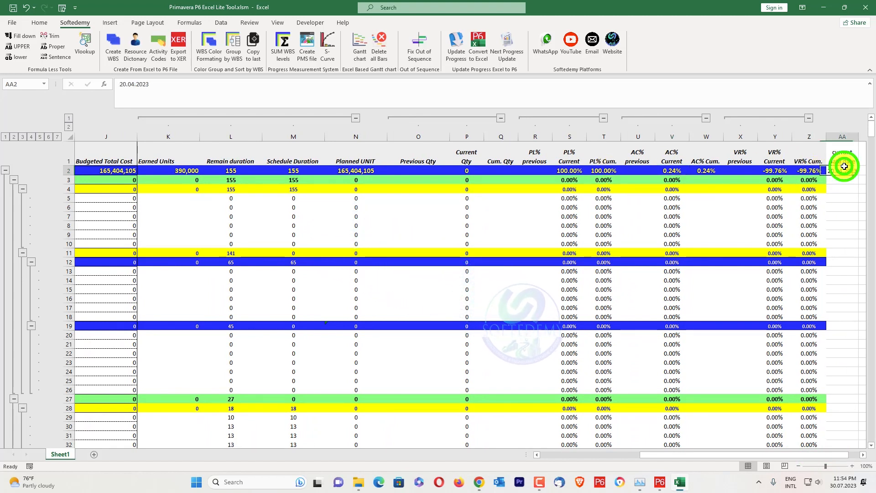
click(126, 83)
key(BackSpace)
key(BackSpace)
text(01)
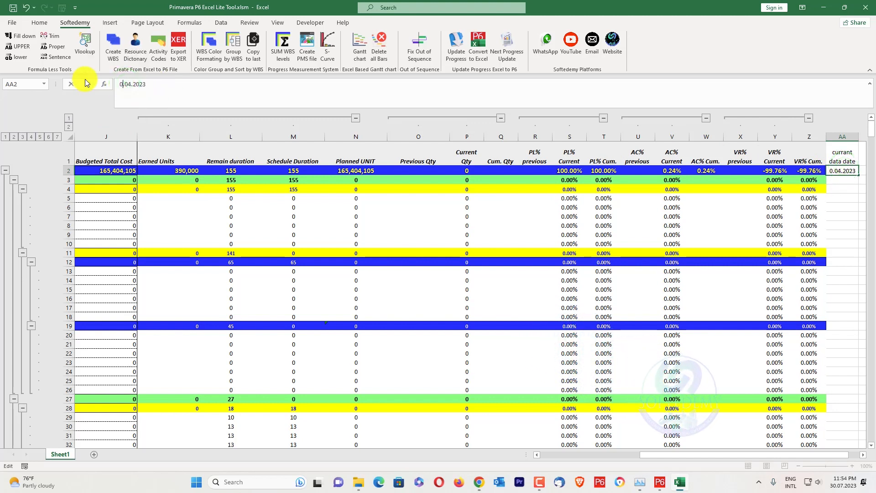
key(Return)
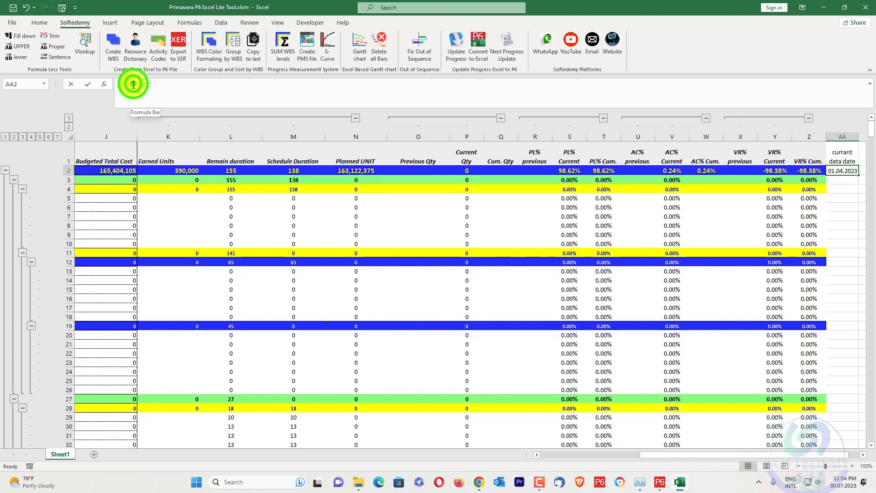
double_click(134, 84)
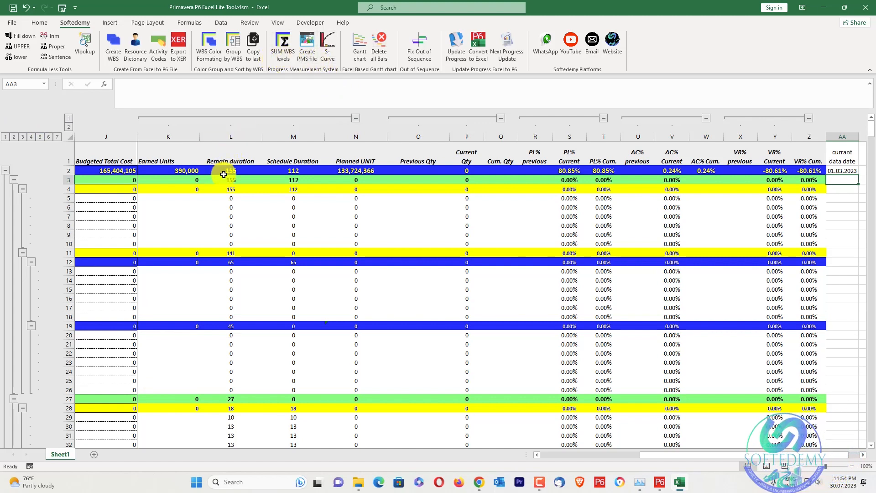
Sum the Previous Qty column through all WBS levels, using header cell O1.
click(183, 173)
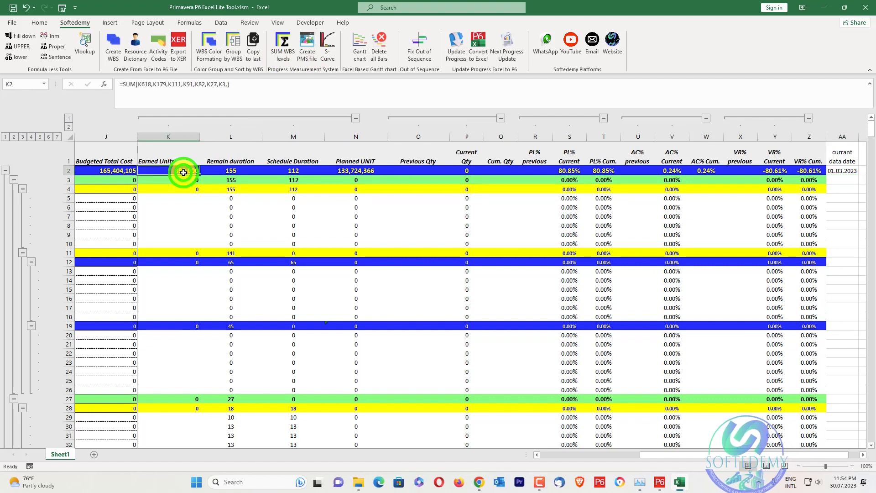
click(404, 171)
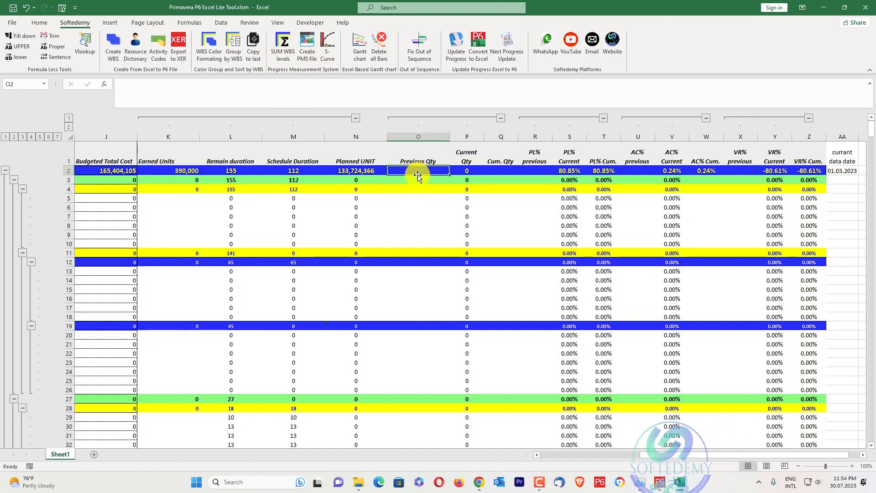
click(274, 55)
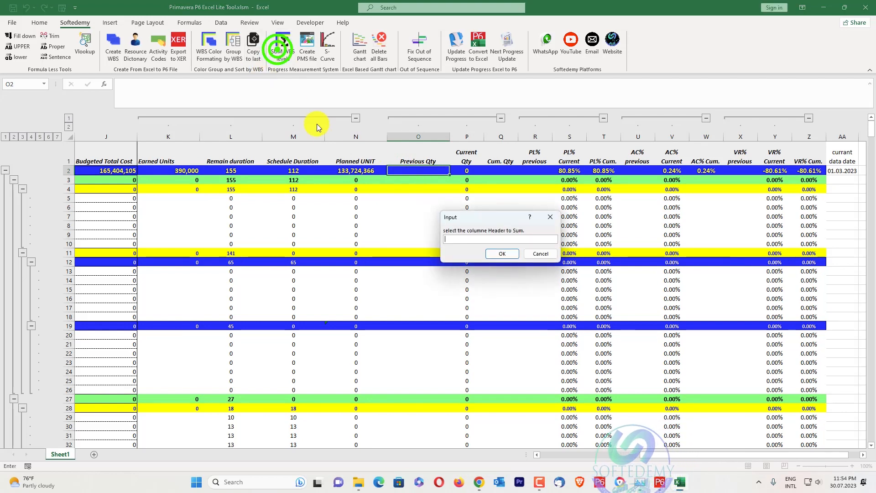
click(496, 256)
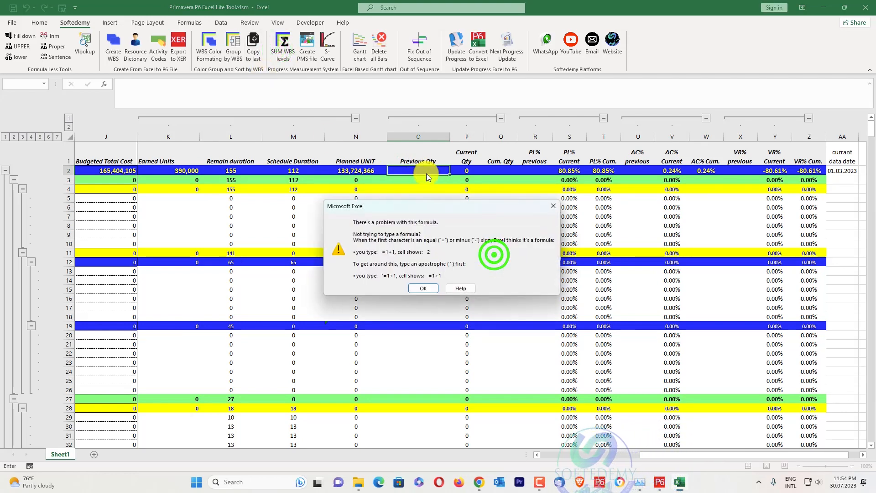
click(551, 210)
click(413, 157)
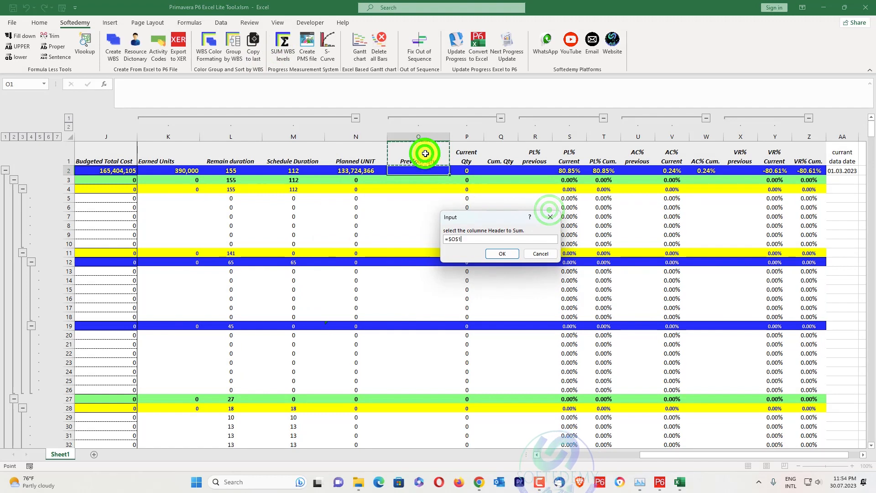
click(502, 254)
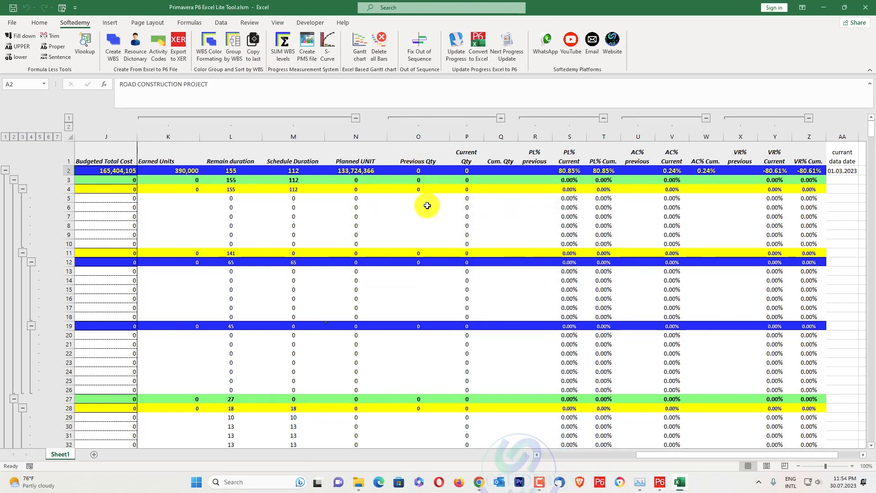
Enter a previous quantity of 1 in O5 to test the WBS level sums.
click(420, 198)
text(1)
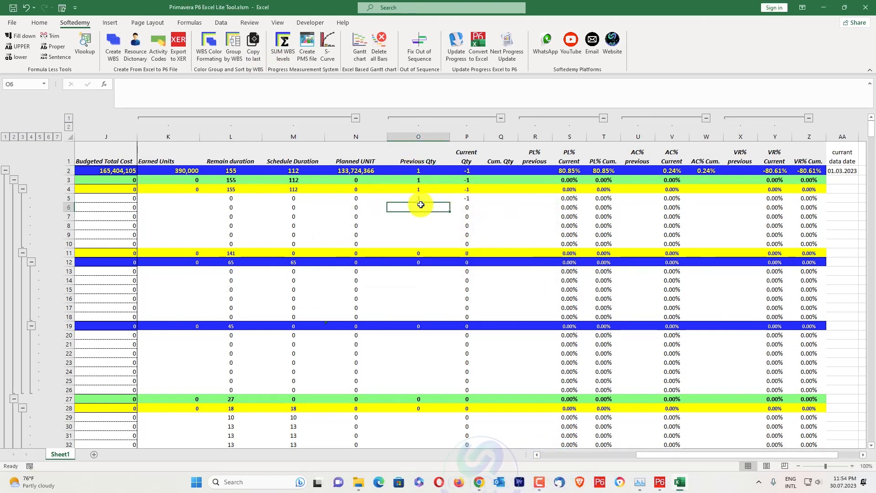
key(Up)
key(Up)
key(Up)
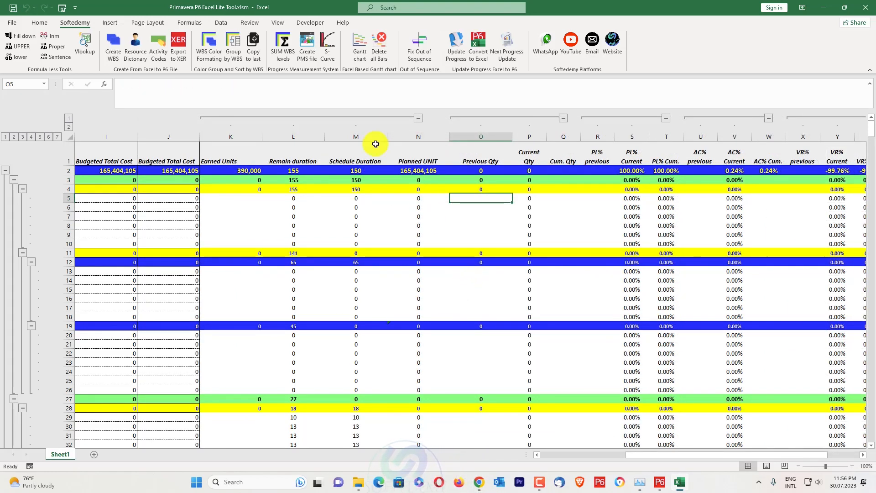
Start a weekly S-curve with SAT as the week start day and AA2 as the current date cell.
click(328, 54)
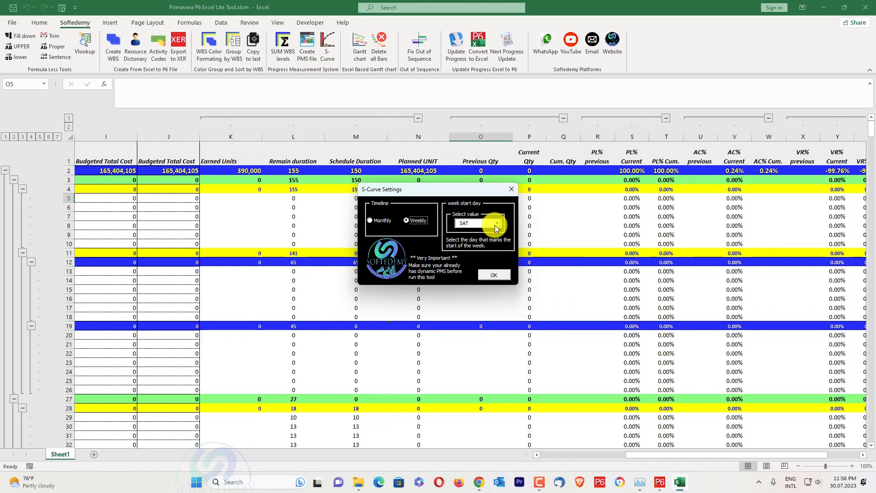
click(489, 274)
drag(699, 456, 753, 445)
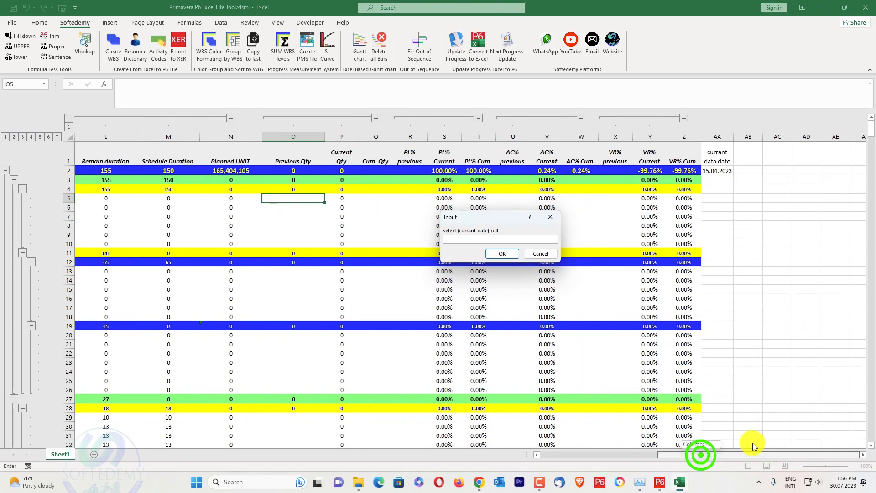
click(708, 170)
click(510, 253)
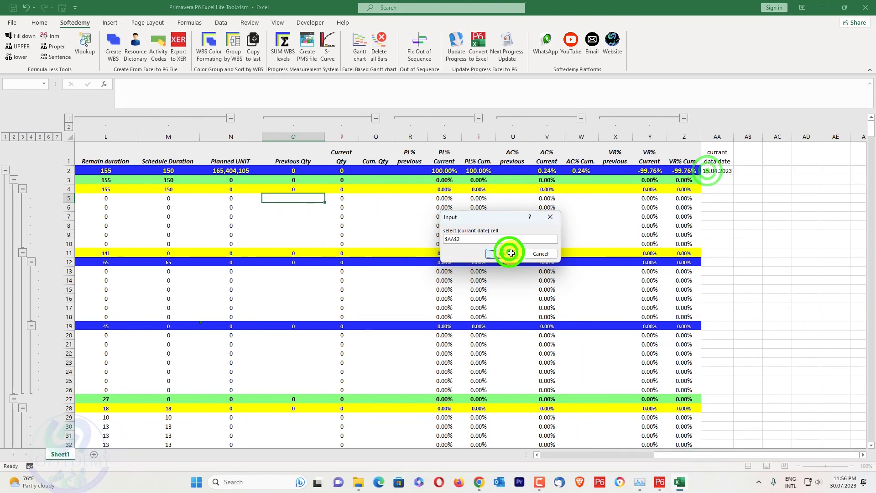
Generate the S-curve from start date E2, finish date F2 and PL% Cum. T2, and move its chart lower below the weekly table.
drag(701, 454, 588, 454)
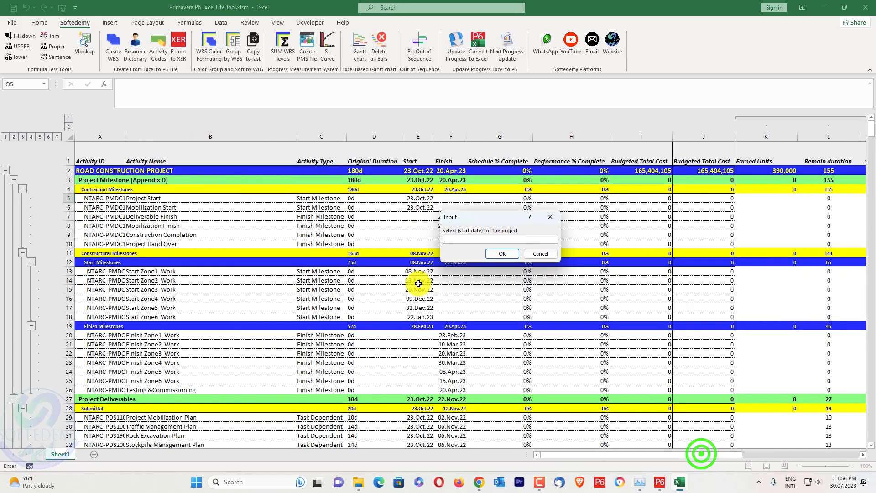
click(410, 170)
click(502, 254)
click(457, 170)
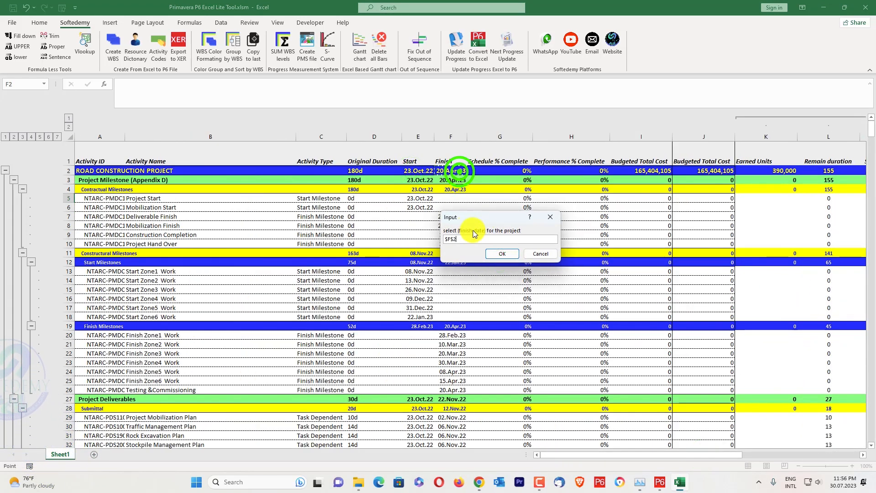
click(492, 255)
drag(667, 451, 753, 452)
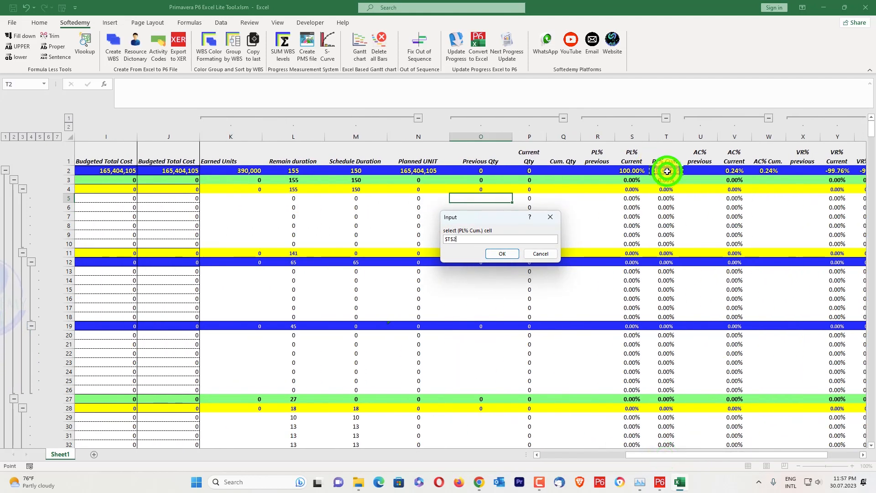
click(502, 252)
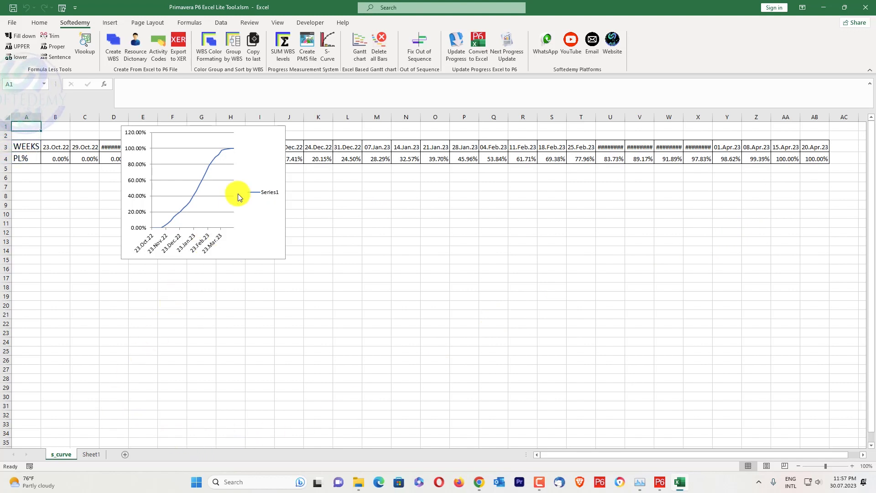
drag(235, 137, 291, 233)
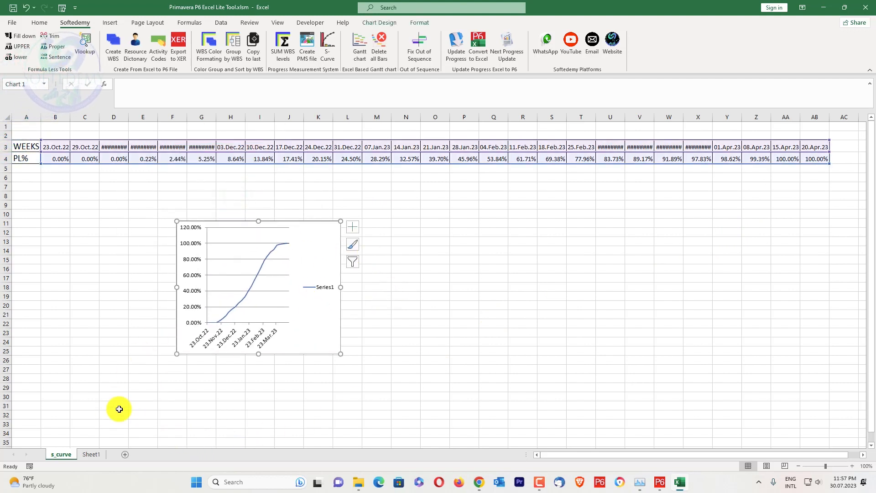
Add a blank worksheet and delete the PMS worksheet Sheet1.
click(92, 454)
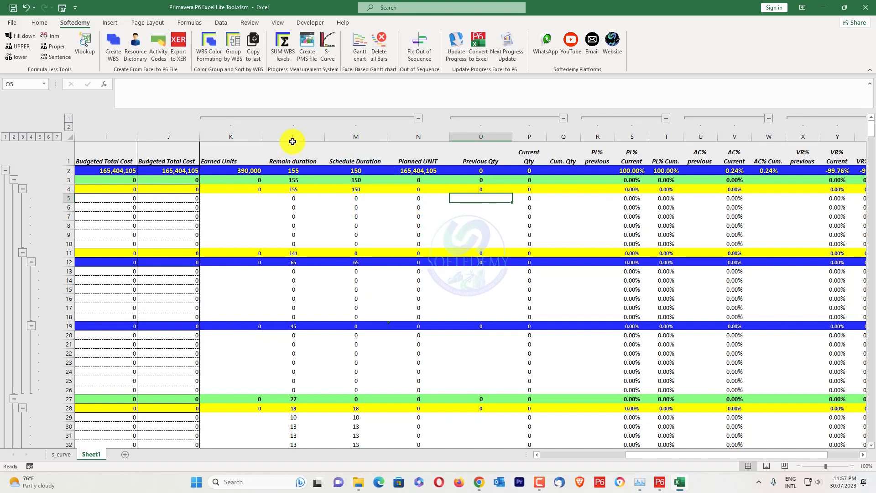
click(124, 454)
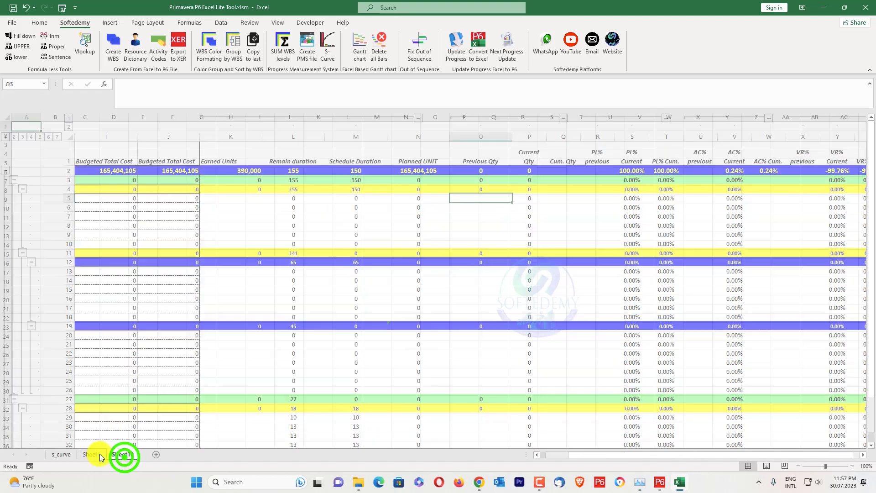
right_click(93, 455)
click(127, 343)
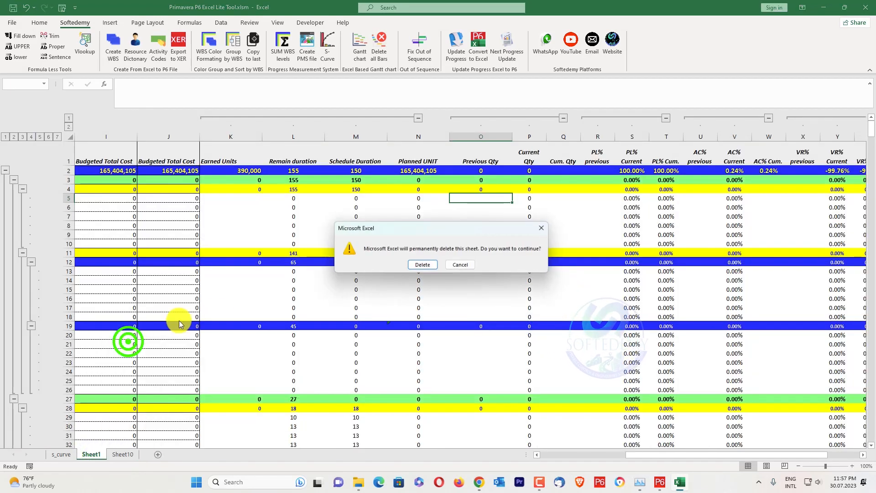
click(423, 265)
Delete the s_curve sheet and rename the remaining blank sheet as Sheet1.
right_click(61, 454)
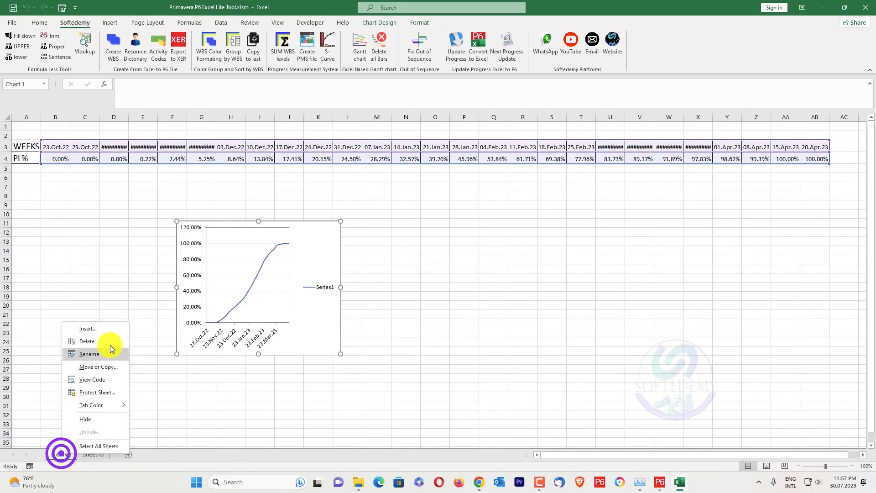
click(115, 341)
click(425, 261)
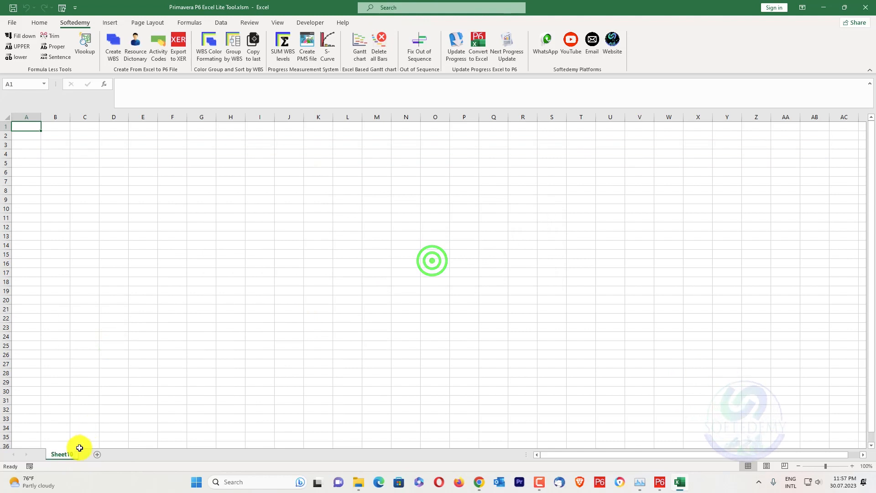
double_click(76, 453)
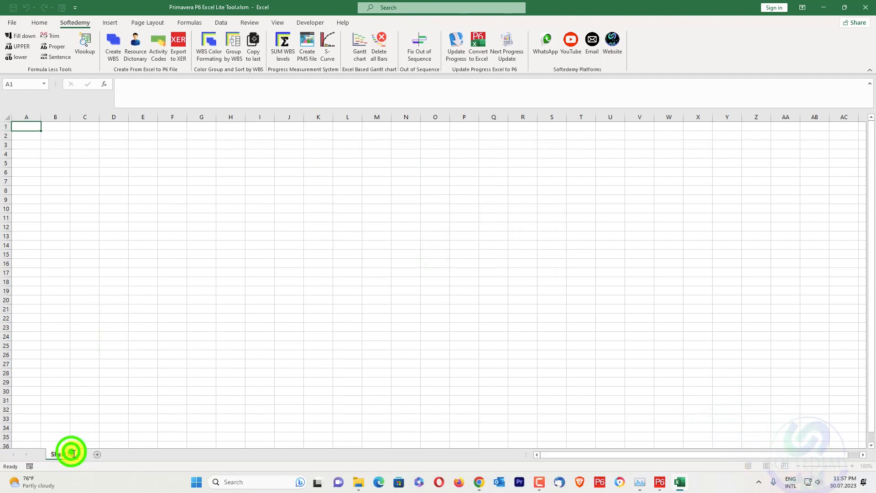
click(182, 370)
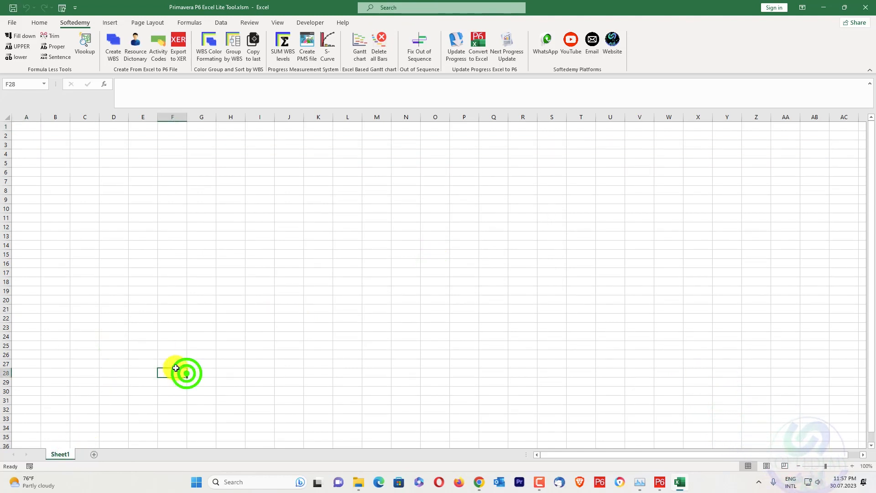
Switch to Primavera P6, expand all WBS groups of the road construction project and copy every row.
click(660, 482)
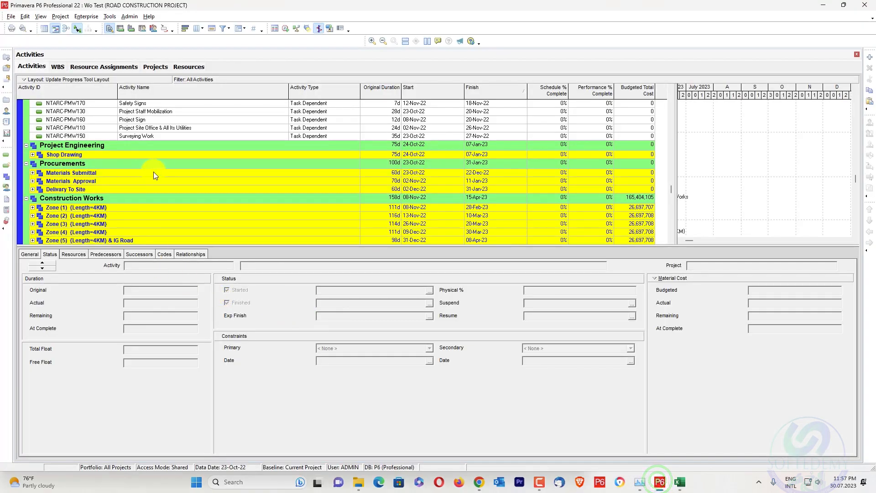
right_click(176, 128)
click(227, 315)
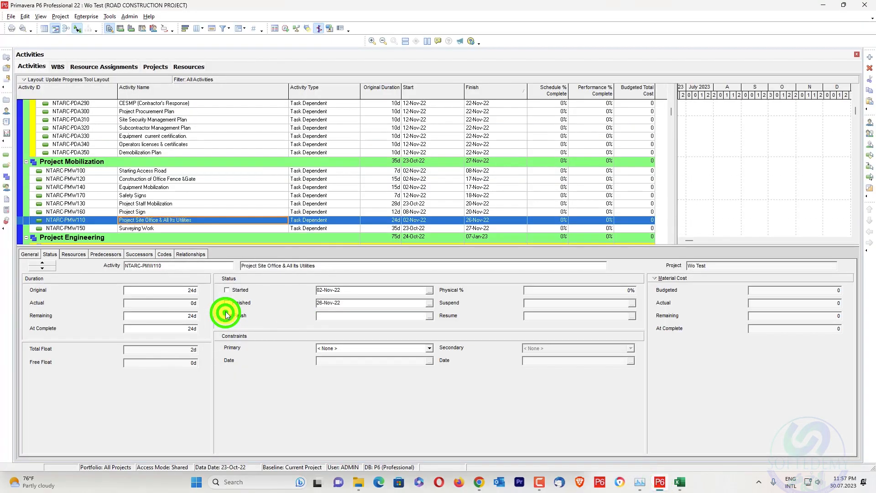
key(ctrl+a)
Switch back to Excel and paste the copied schedule into Sheet1 starting at A1.
key(alt+Tab)
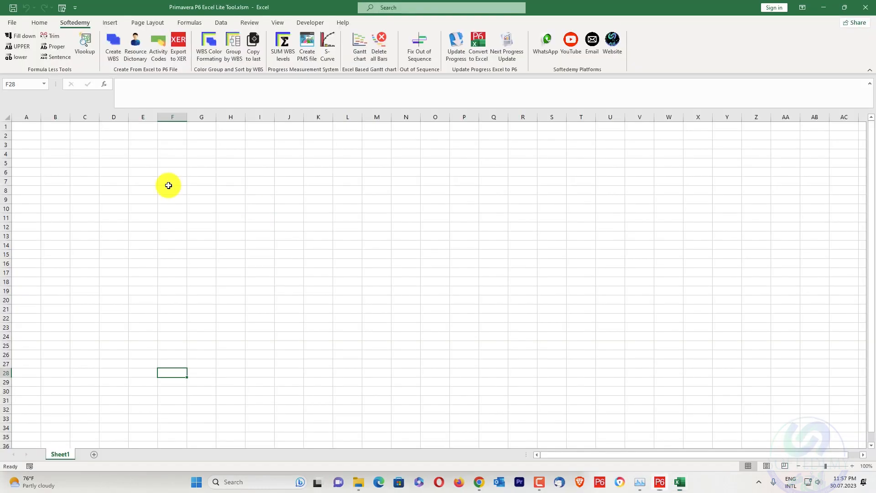
click(36, 130)
key(ctrl+v)
click(372, 191)
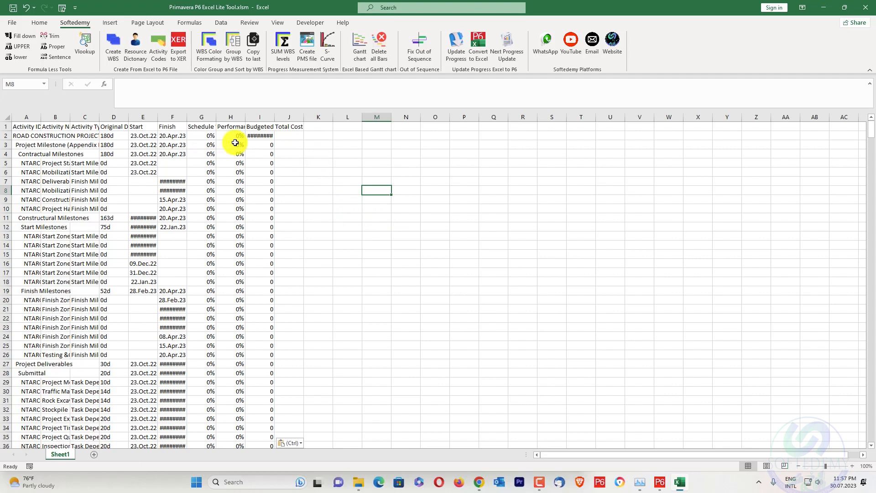
Apply WBS color formatting to the pasted schedule and group its rows by WBS.
click(252, 48)
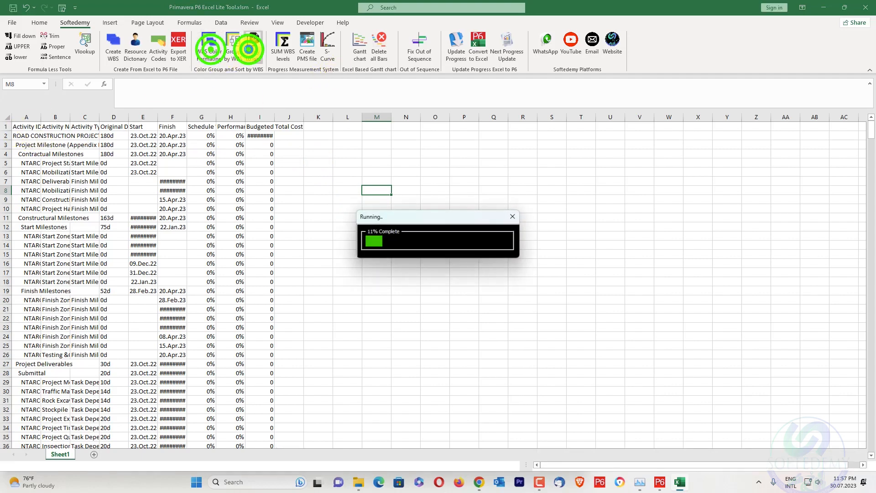
click(524, 188)
click(211, 49)
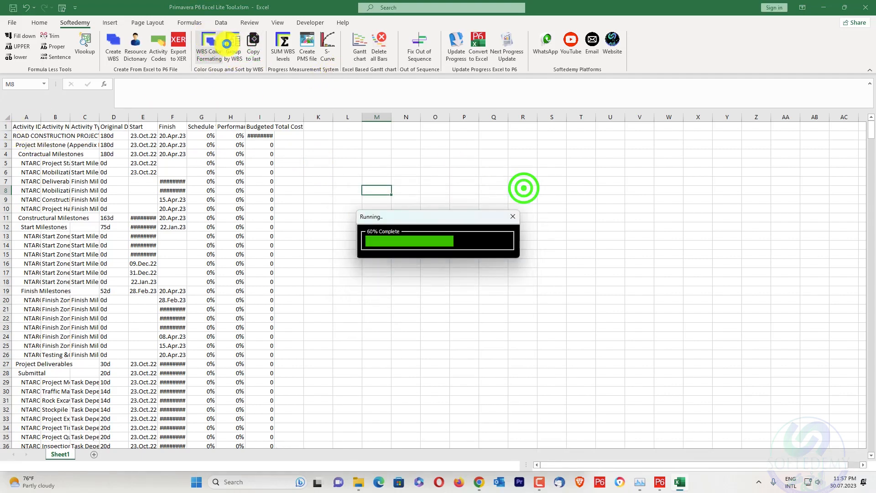
click(236, 47)
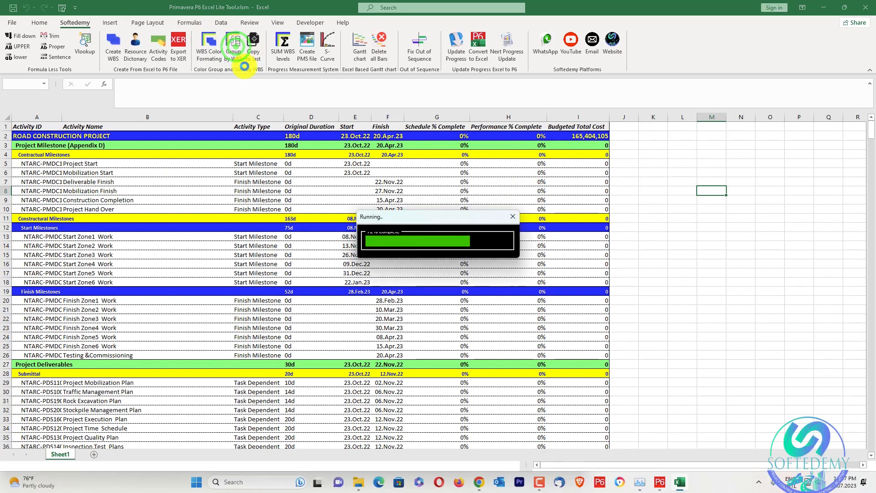
Set up a Gantt chart with a weekly timeline, orange WBS bars and green activity bars.
click(360, 43)
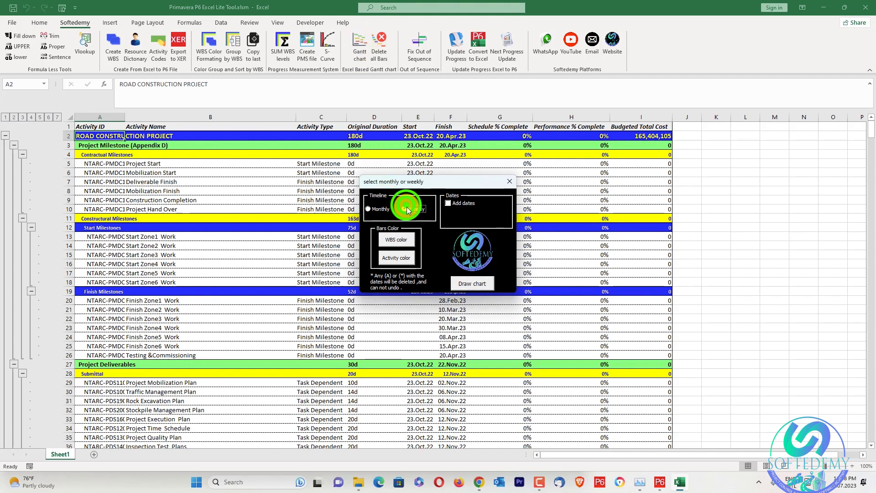
click(397, 238)
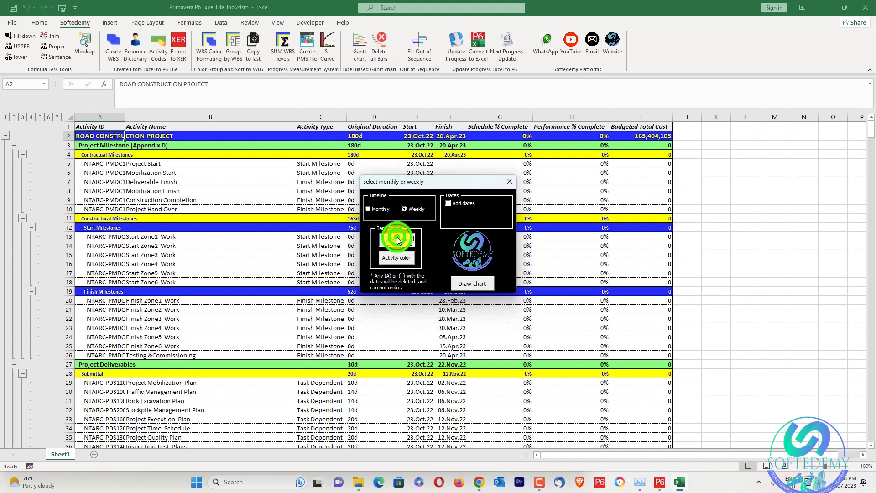
click(439, 201)
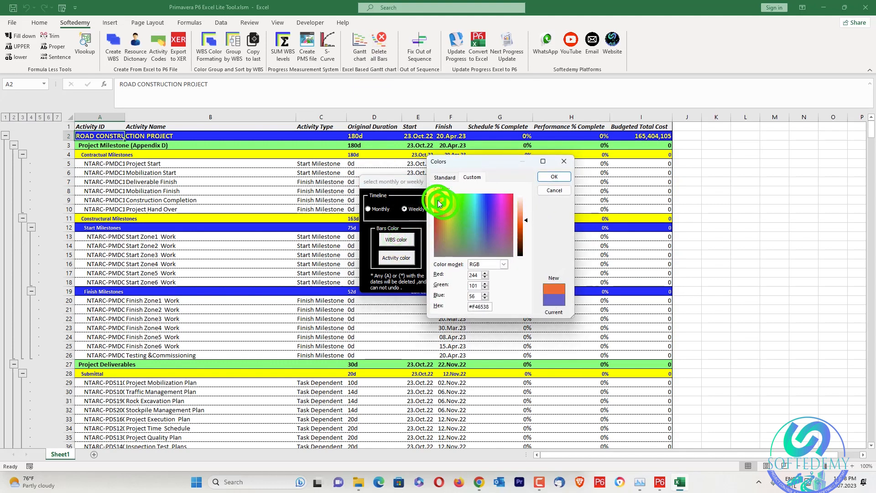
click(545, 177)
click(395, 257)
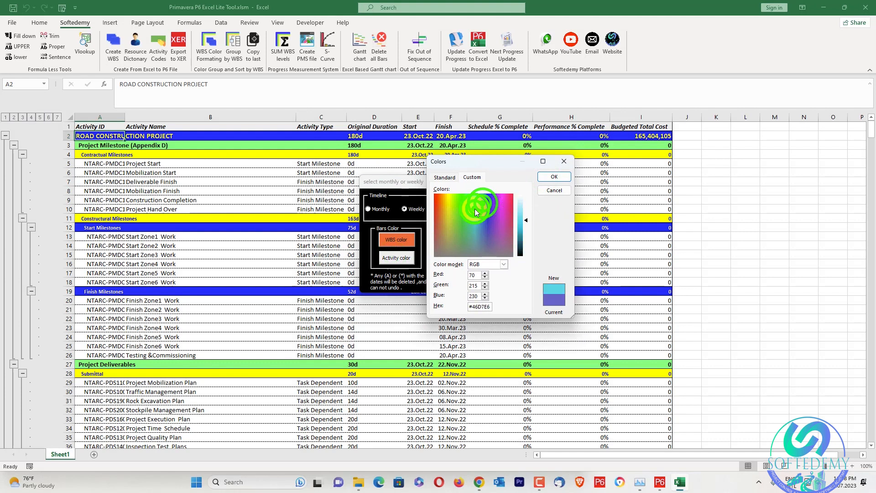
click(557, 173)
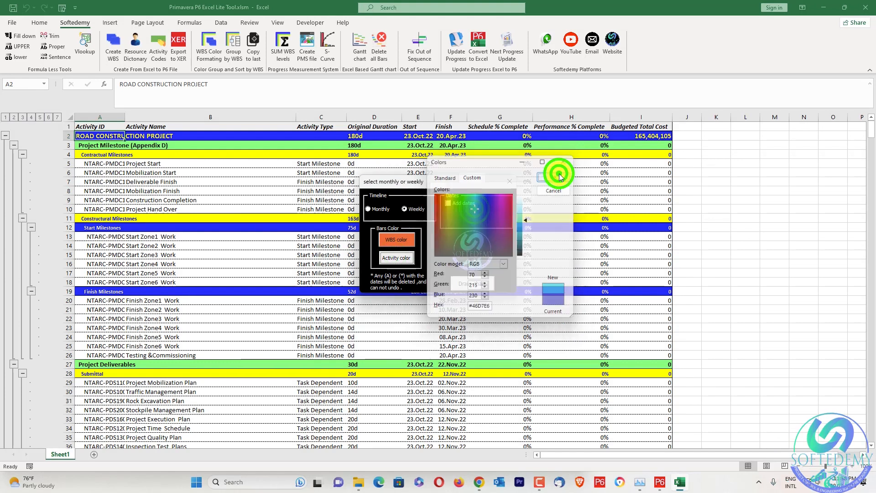
click(403, 245)
click(455, 206)
click(467, 207)
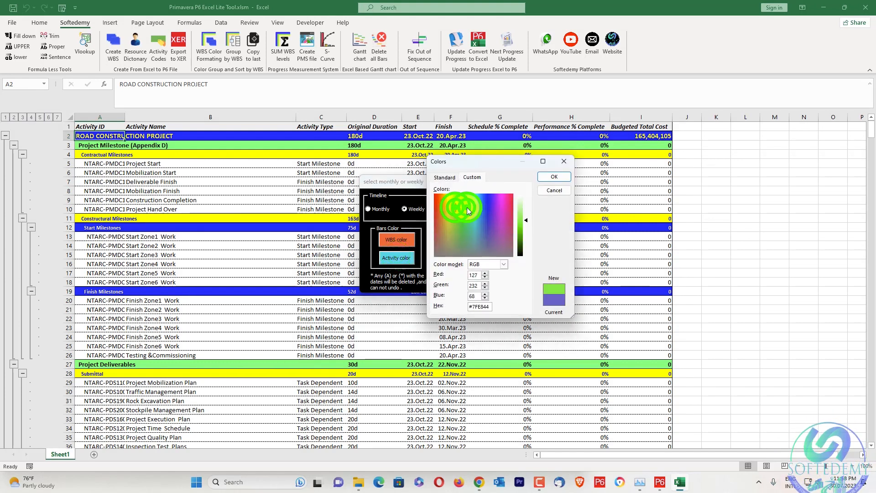
click(559, 176)
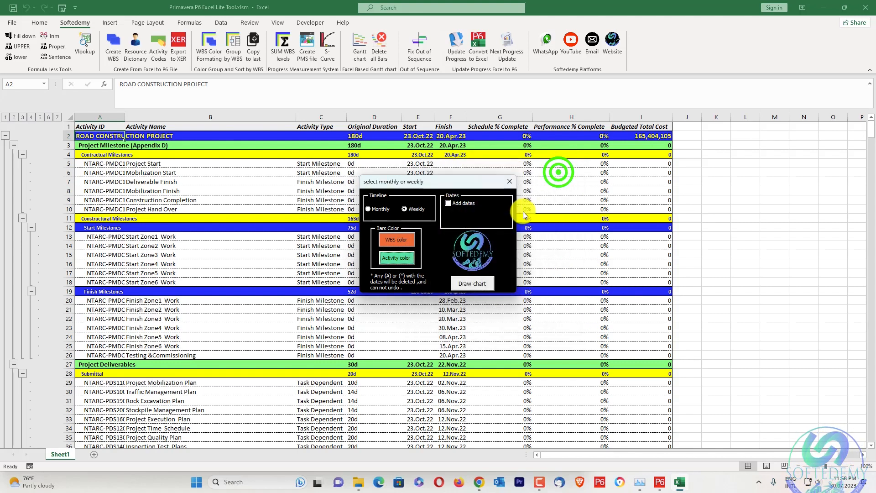
Add bar dates in mmm-yy format and draw the Gantt chart from the Start and Finish columns.
click(449, 204)
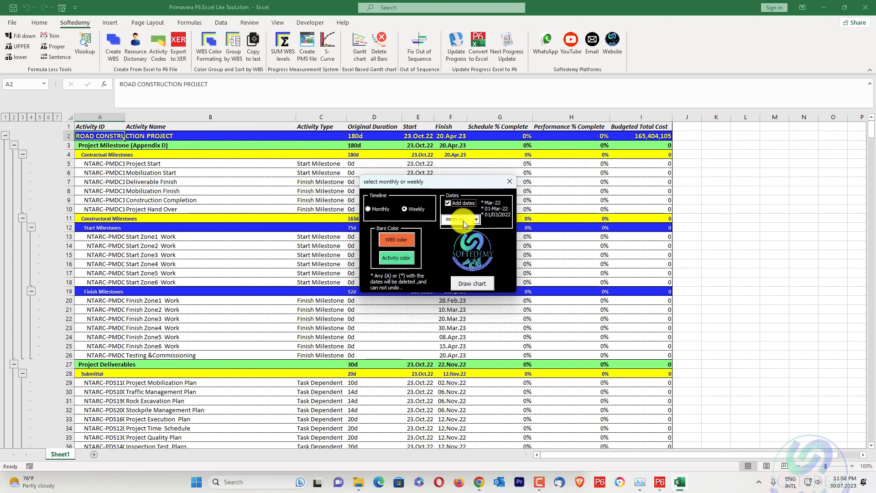
click(479, 222)
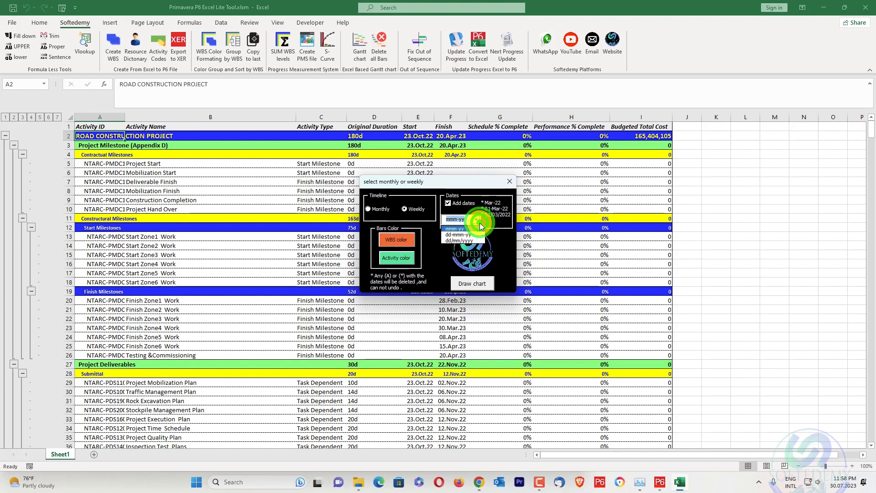
click(495, 236)
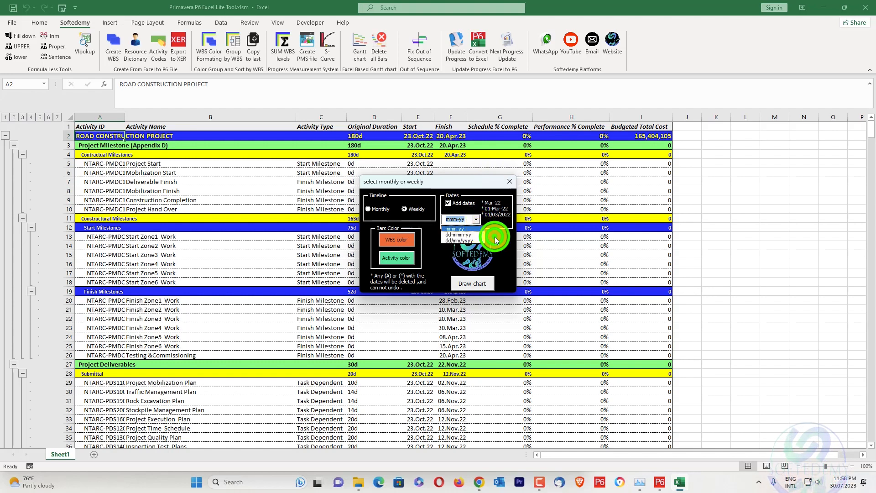
click(470, 284)
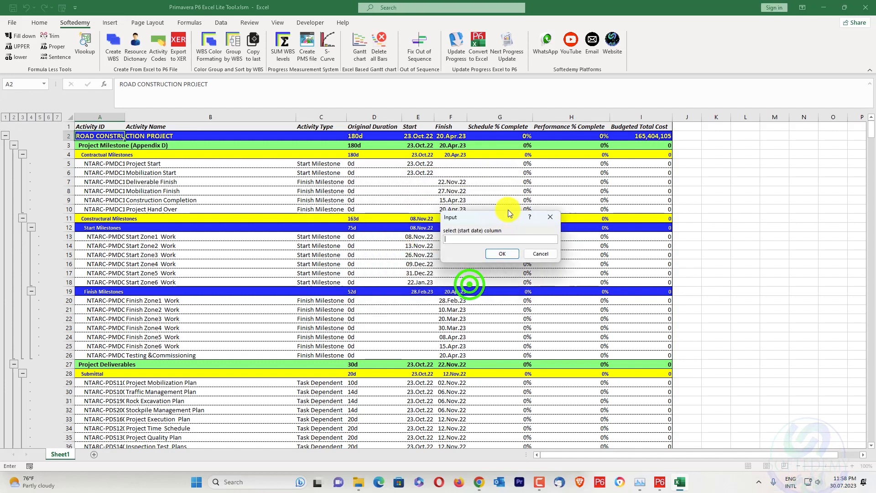
click(424, 134)
click(501, 254)
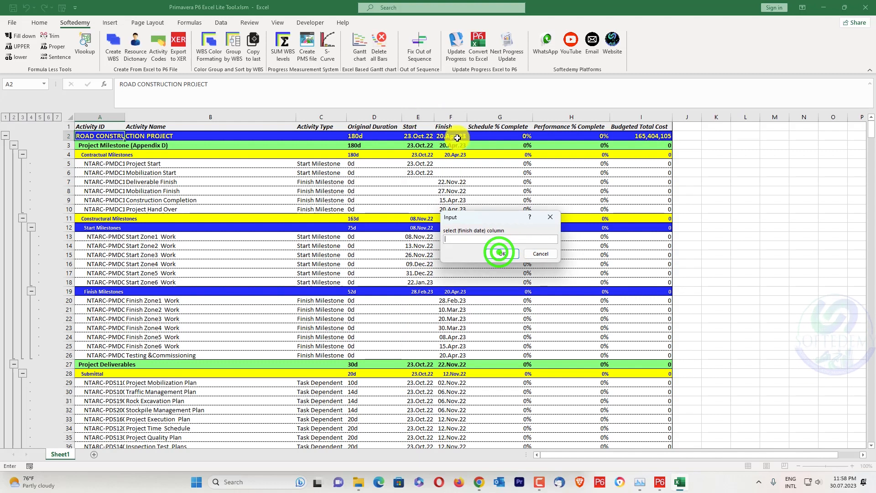
click(451, 117)
click(499, 252)
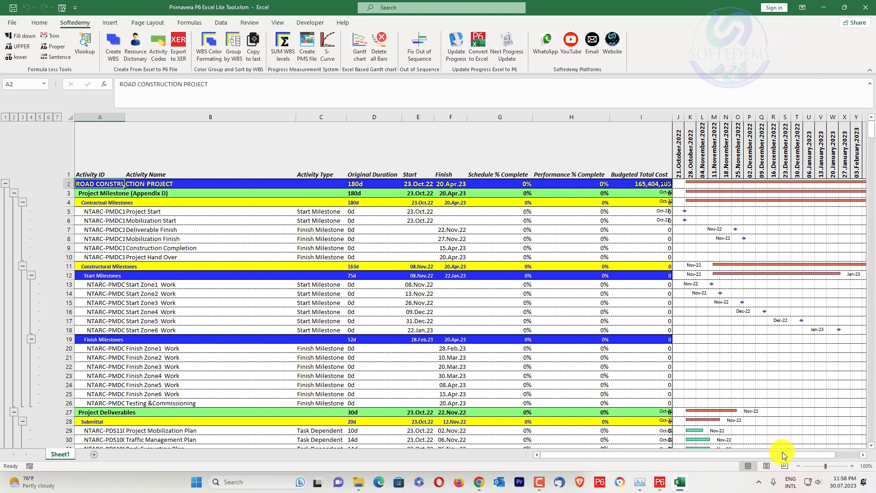
Examine the drawn Gantt bars down the schedule, collapsing the outline to level 3.
drag(782, 452, 835, 453)
scroll(698, 256, down, 20)
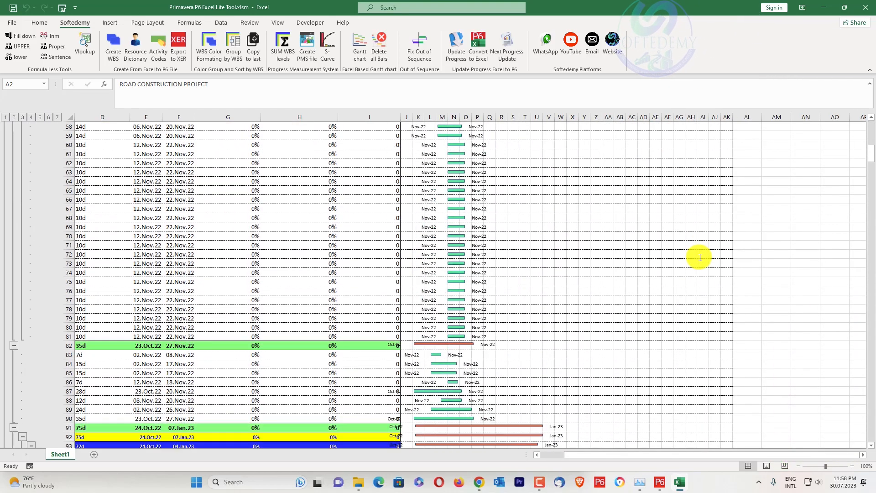
scroll(700, 255, down, 13)
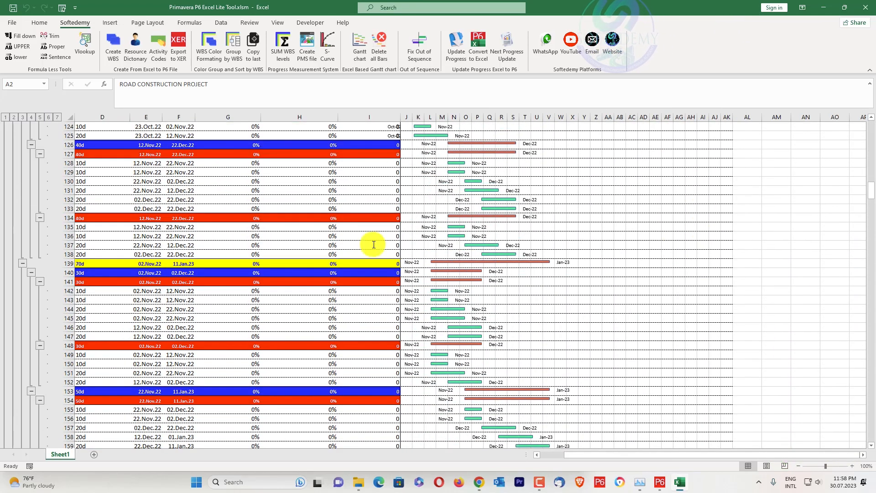
click(22, 116)
scroll(405, 230, up, 10)
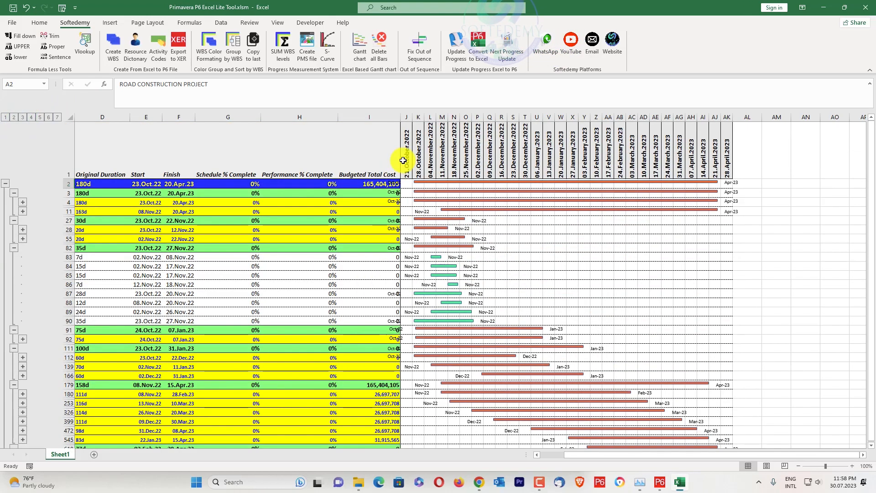
scroll(515, 259, down, 2)
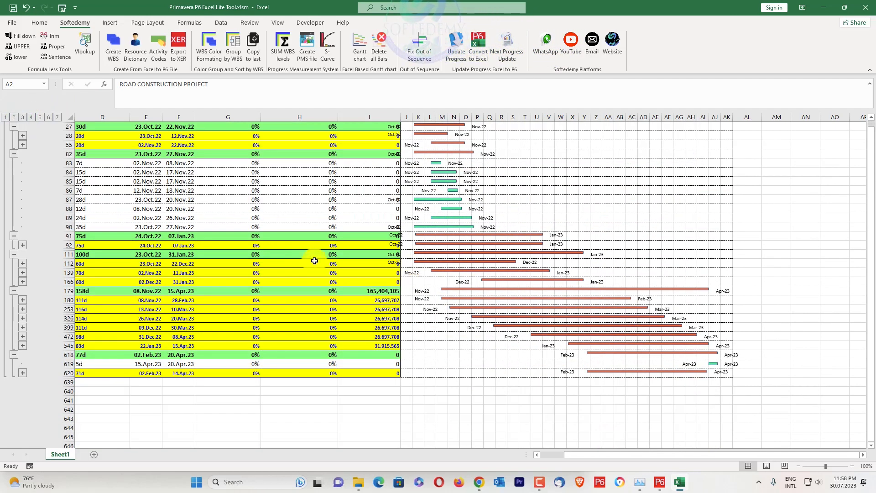
scroll(497, 246, up, 2)
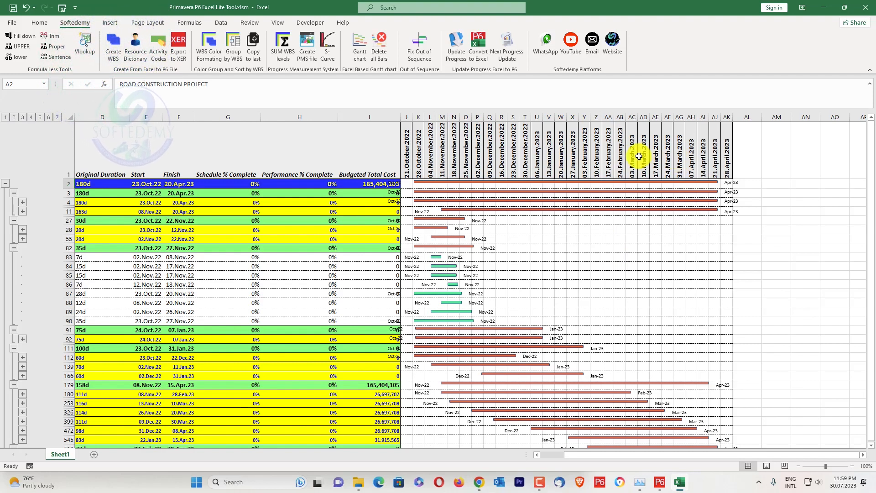
Delete all Gantt bars from the sheet and expand the outline to level 7.
click(377, 44)
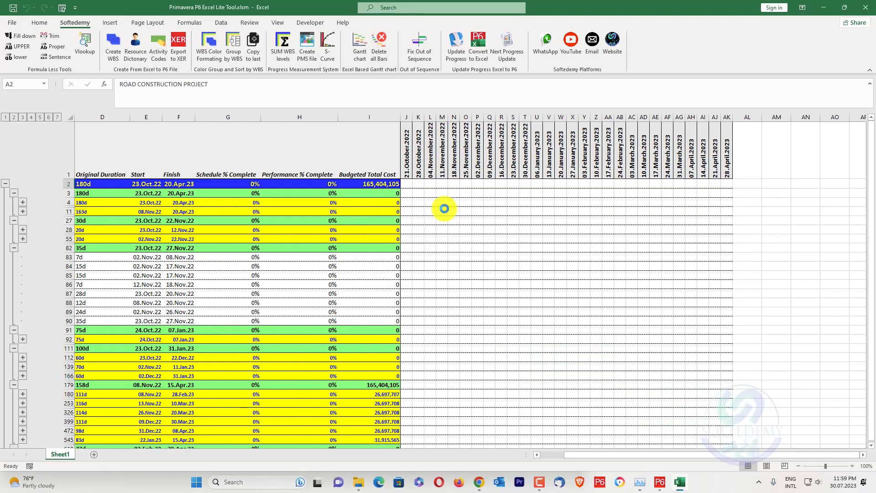
click(58, 118)
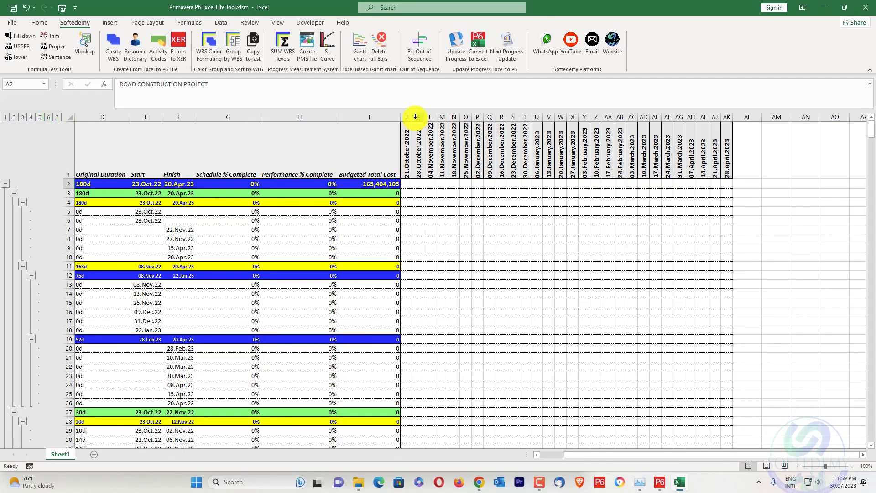
Delete all the weekly date columns from 21 October 2022 through 28 April 2023.
drag(416, 117, 721, 117)
right_click(721, 115)
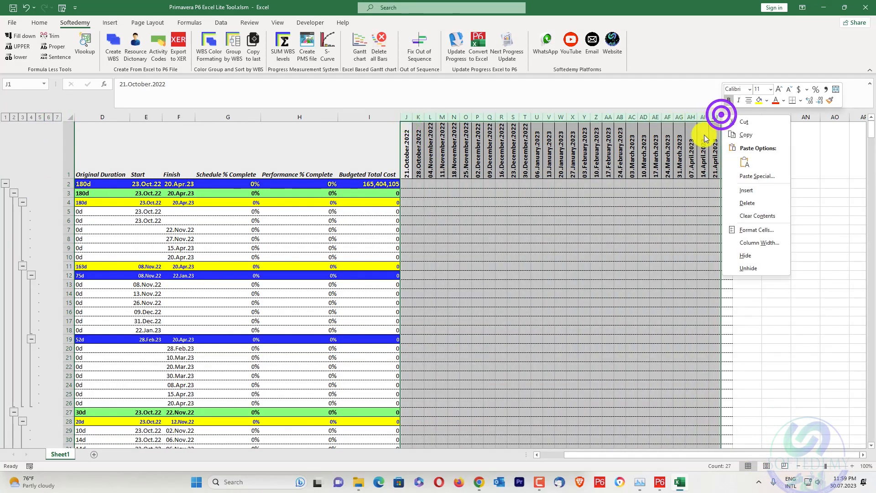
click(748, 202)
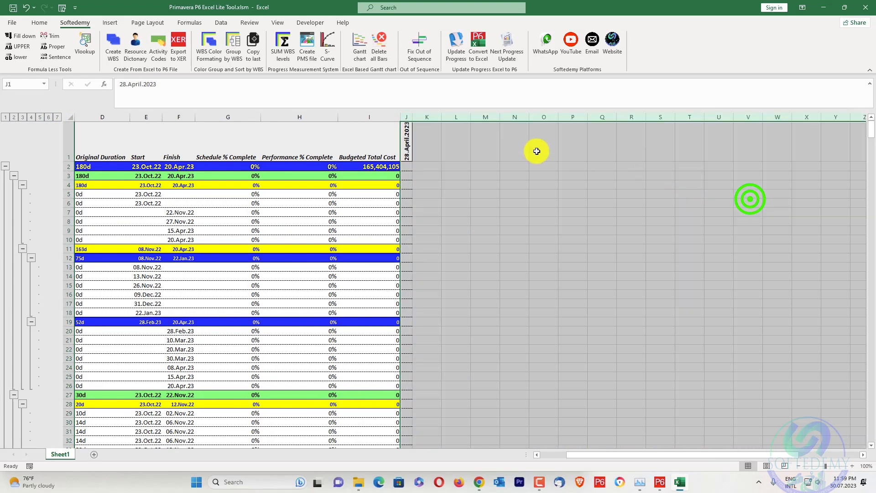
right_click(408, 115)
click(442, 206)
click(476, 196)
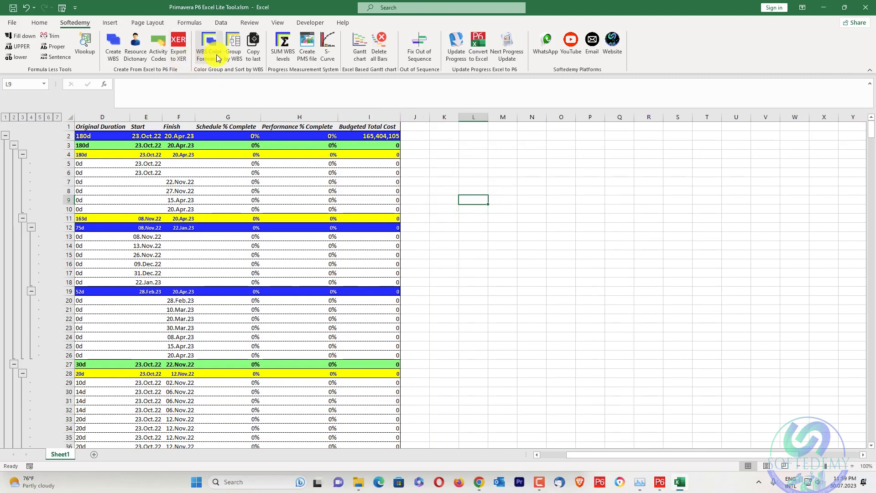
drag(587, 456, 500, 446)
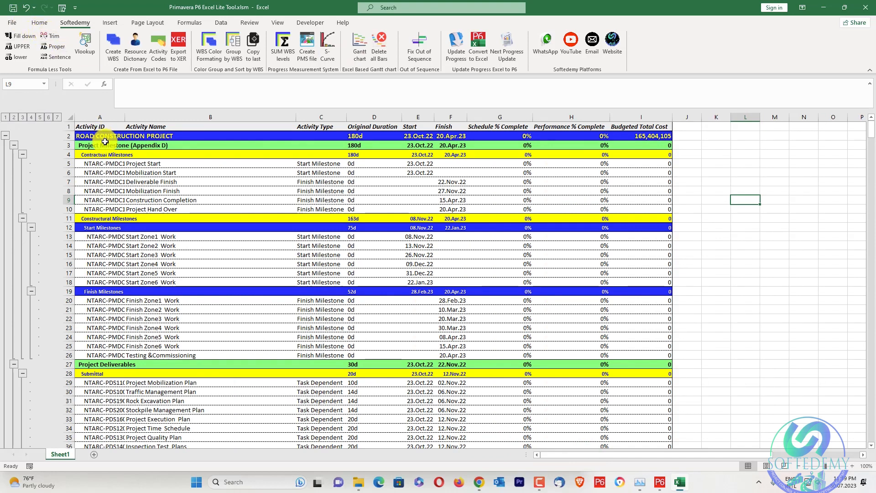
drag(130, 166, 129, 209)
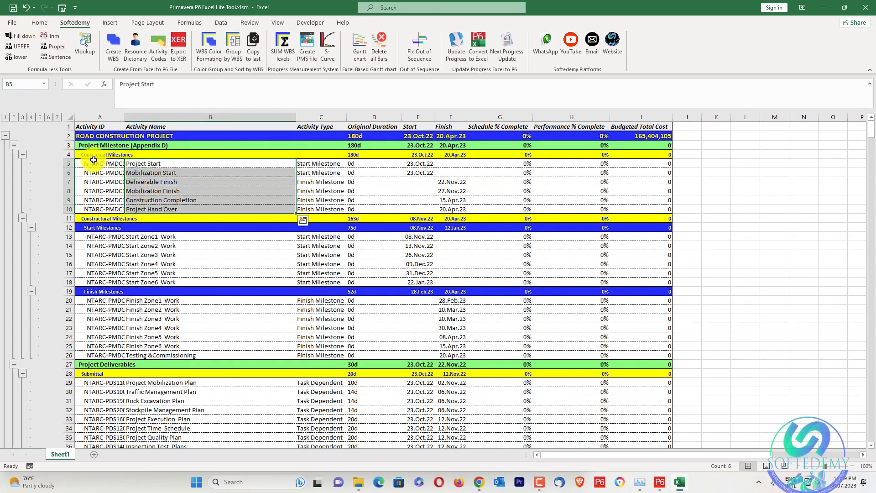
drag(94, 160, 97, 215)
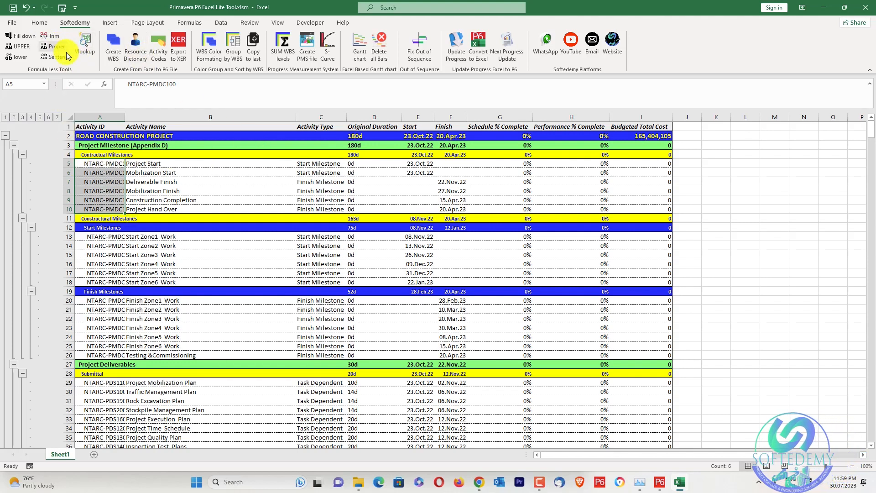
Convert the project title in A2 to lowercase and back to uppercase with the formula-less text tools.
click(92, 136)
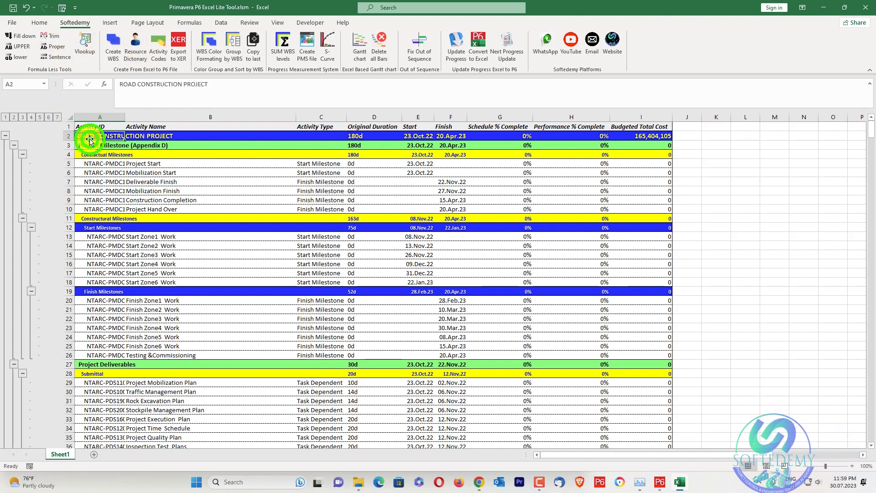
click(23, 59)
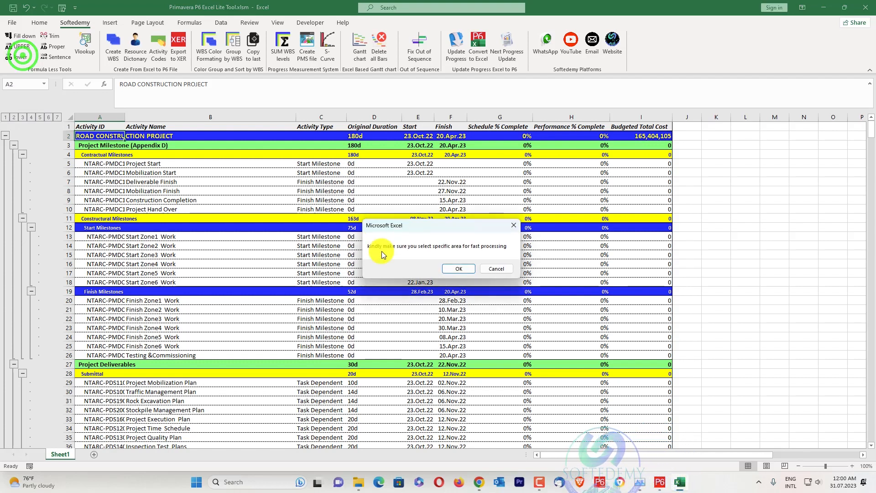
click(458, 268)
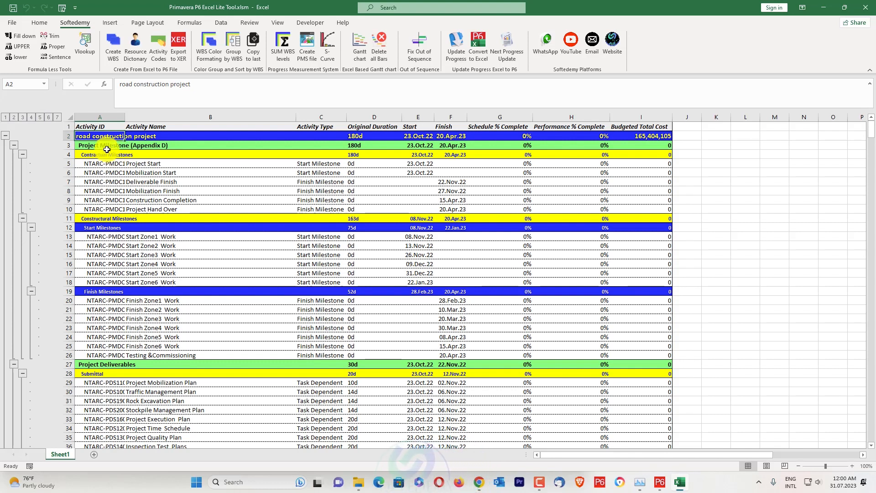
click(20, 49)
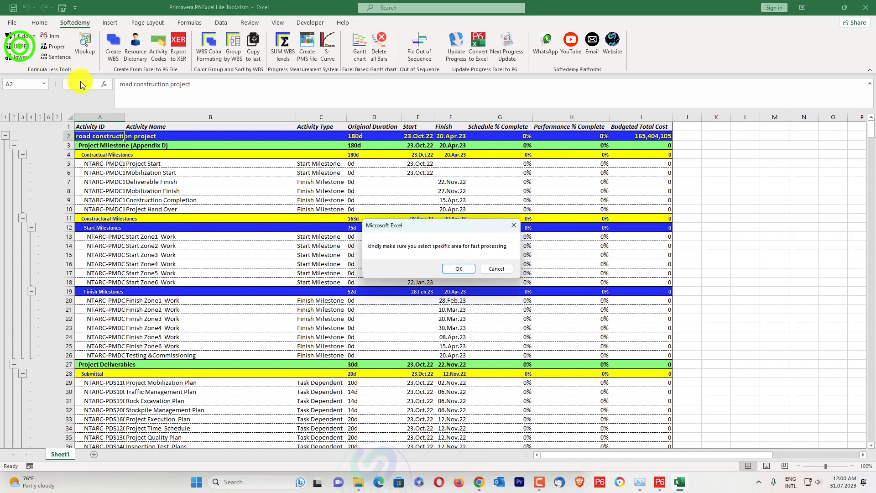
click(448, 266)
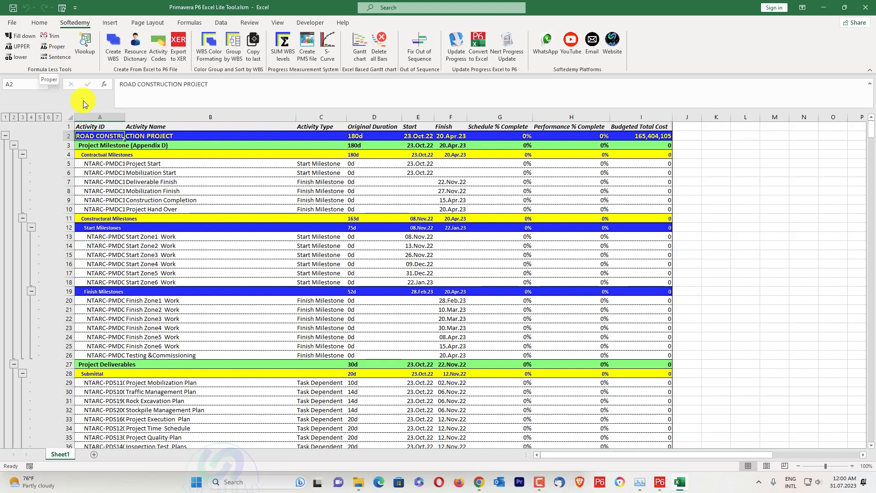
Trim the leading spaces from the activity ID in A5 with the formula-less tool, and restore its indent by editing the cell.
click(86, 164)
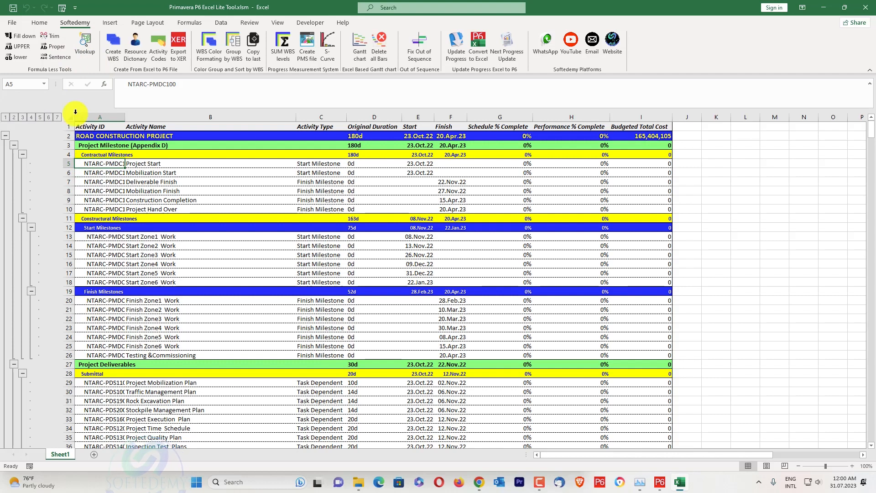
click(54, 35)
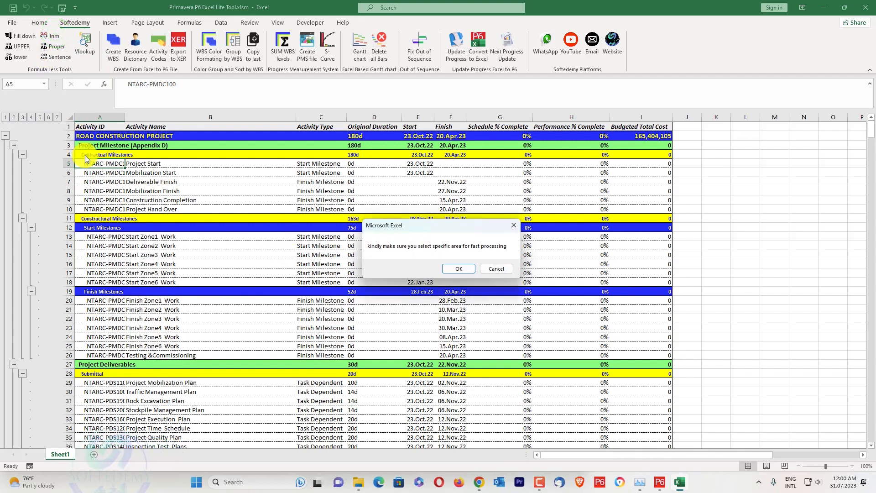
click(472, 268)
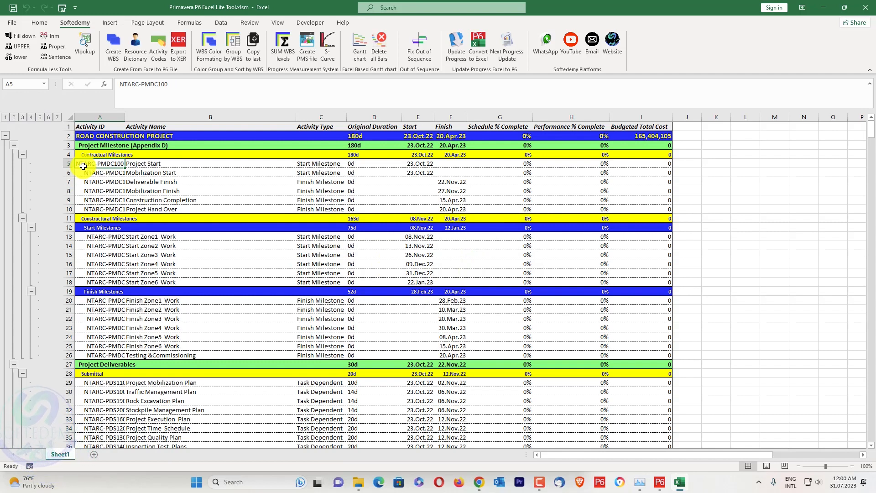
double_click(80, 164)
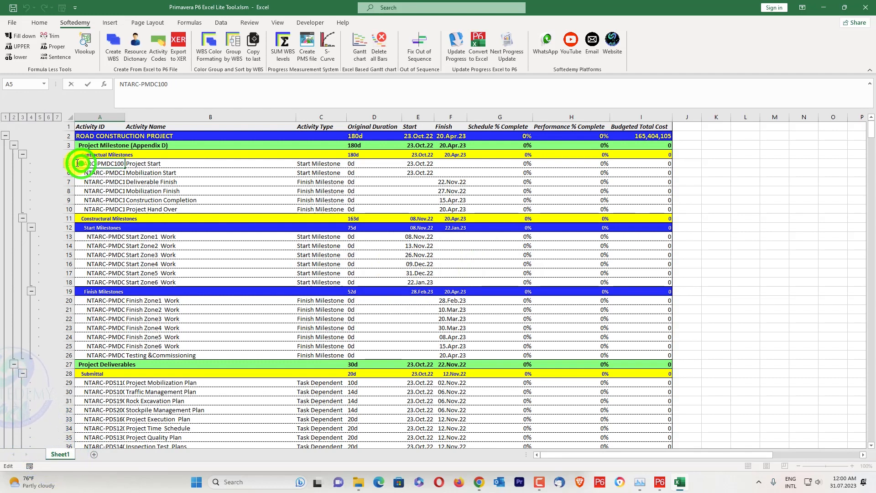
click(119, 205)
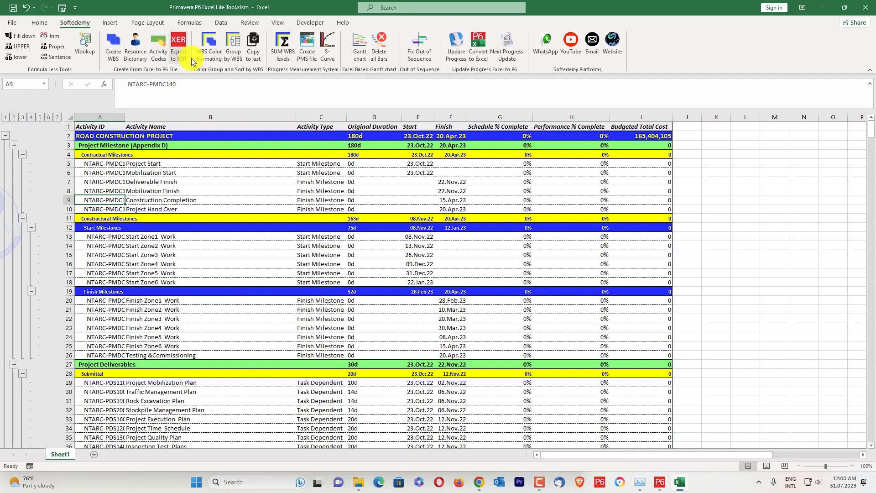
Review the column order required by the Fix Out of Sequence tool and dismiss the note.
click(424, 56)
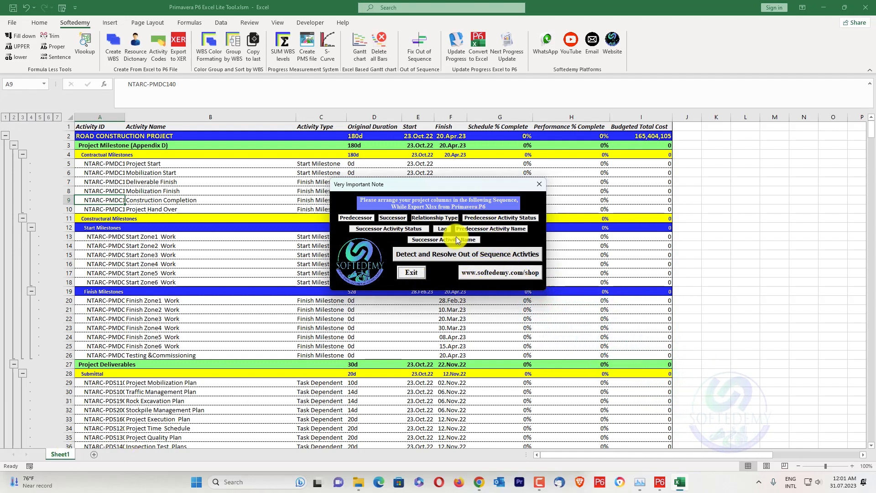
click(539, 184)
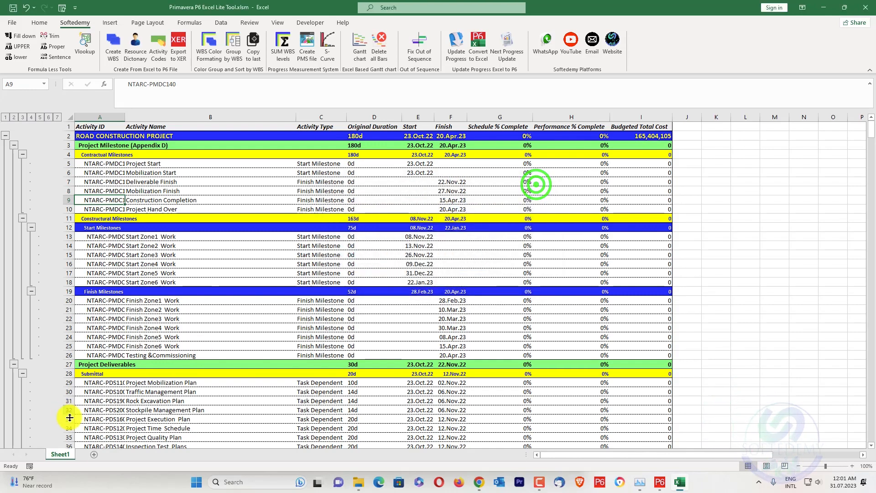
Add a new blank worksheet, delete the existing schedule sheet, and name the blank one Sheet1.
click(94, 454)
right_click(56, 454)
click(82, 341)
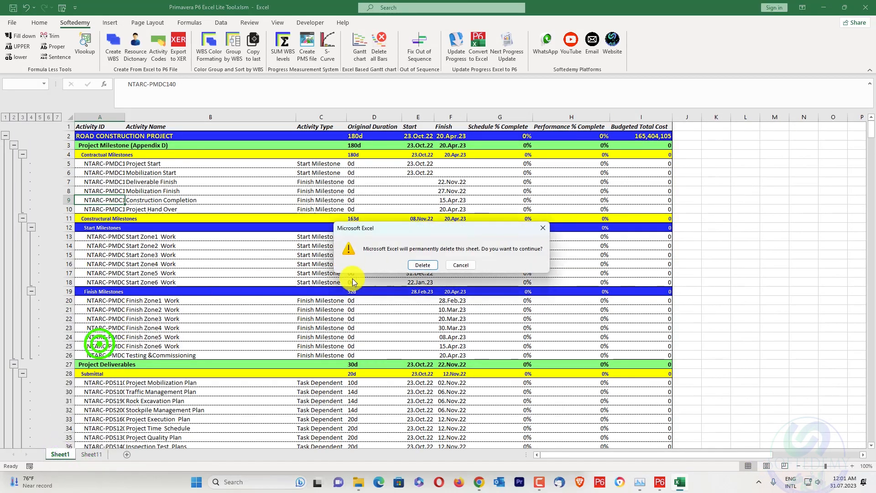
click(423, 267)
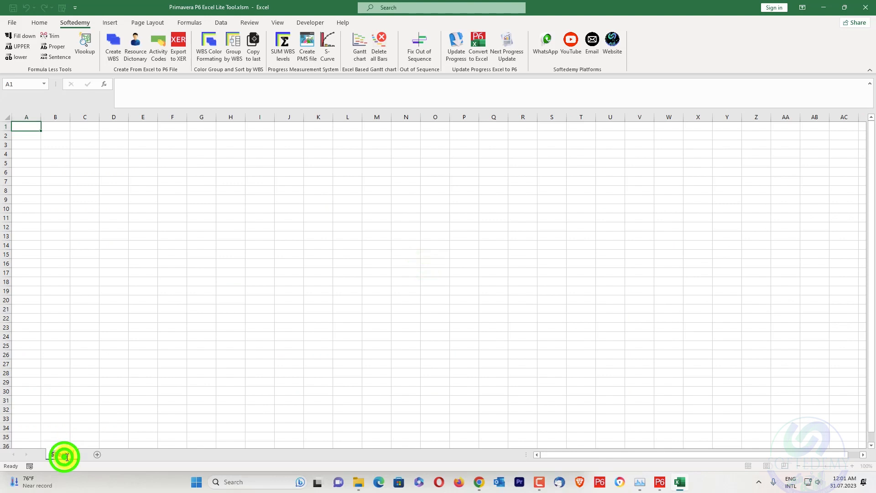
click(137, 337)
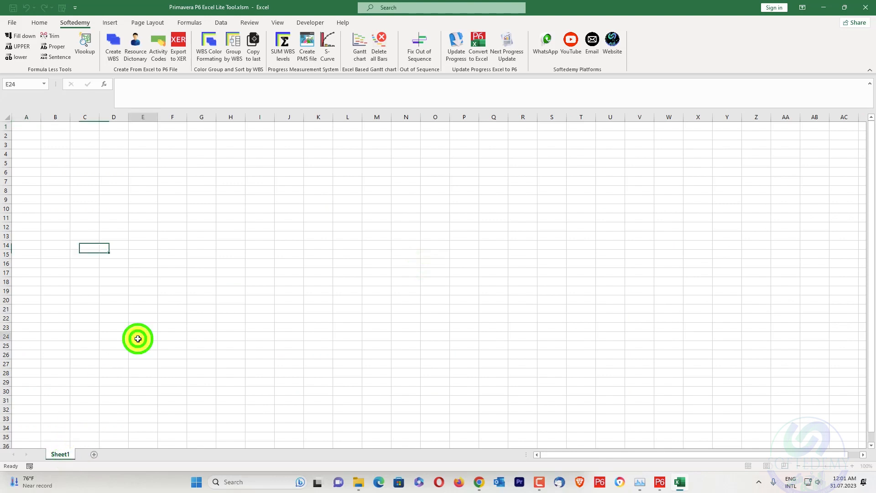
Switch to Primavera P6 and schedule the ROAD CONSTRUCTION PROJECT with the data date 23-Oct-22 applied to all open projects.
click(657, 482)
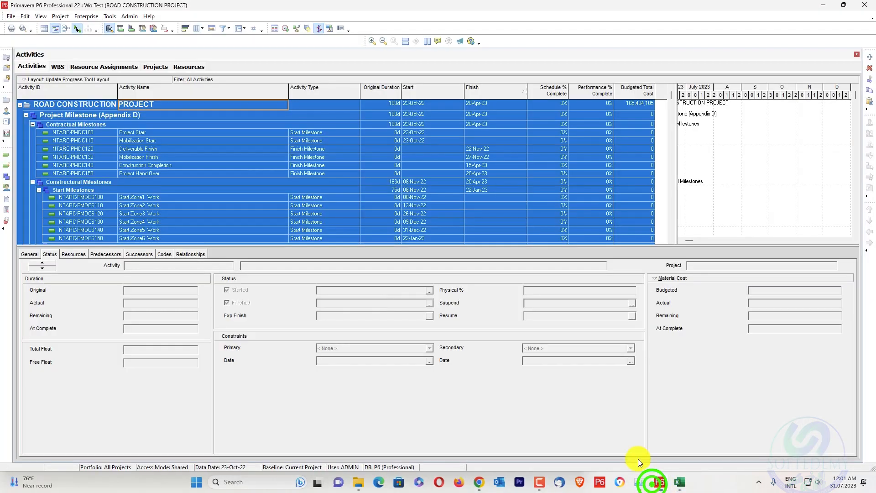
right_click(173, 137)
click(179, 126)
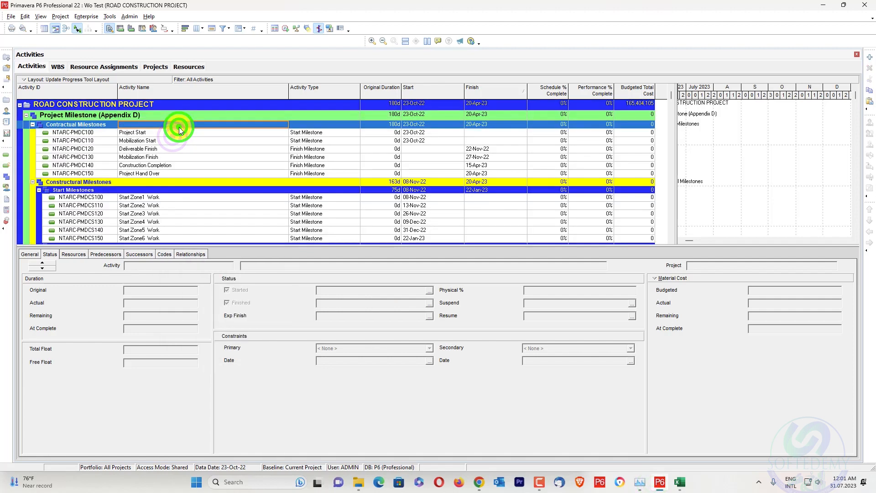
key(F9)
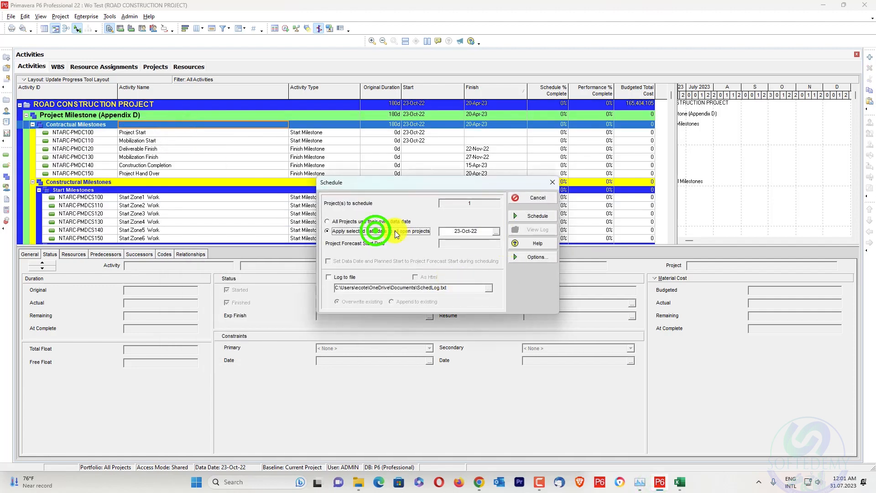
click(527, 215)
key(F9)
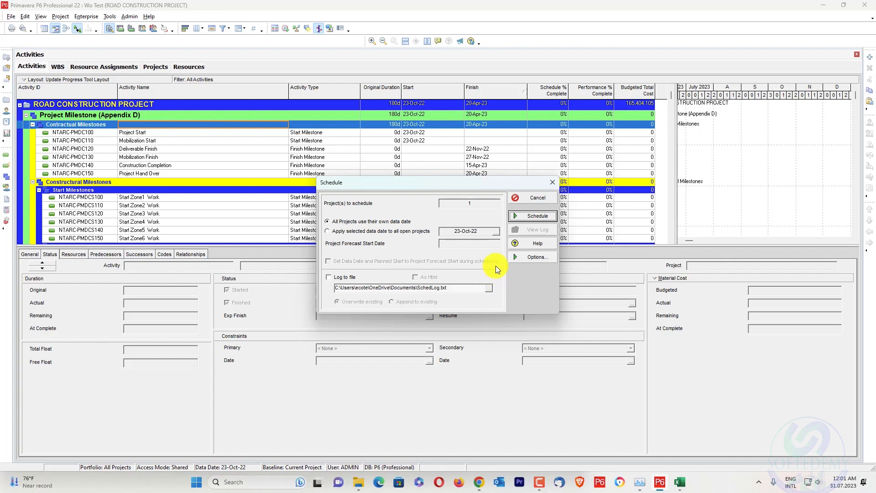
click(552, 182)
scroll(537, 155, down, 3)
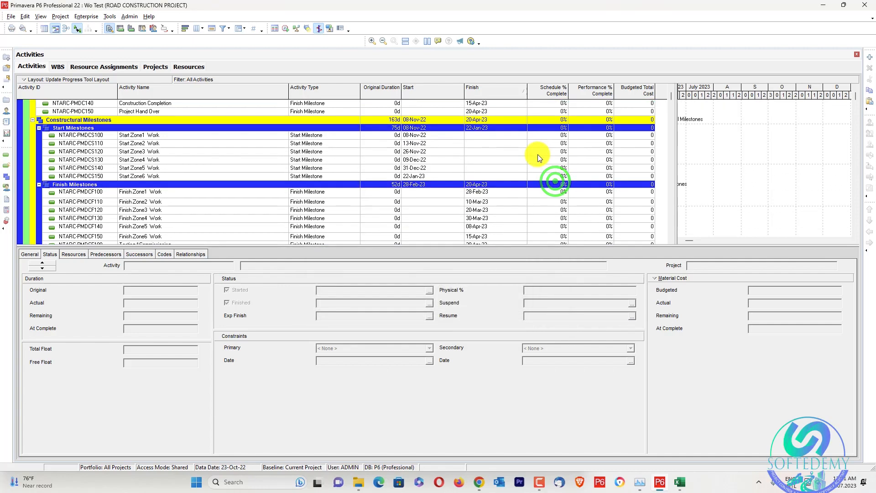
scroll(538, 152, up, 3)
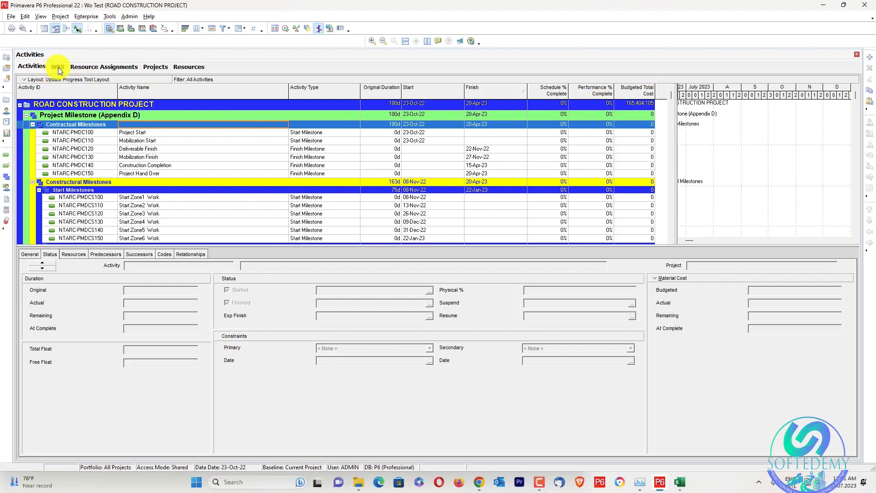
Open the WO-11-NTARCP project from the project list and view its activities and WBS.
click(166, 67)
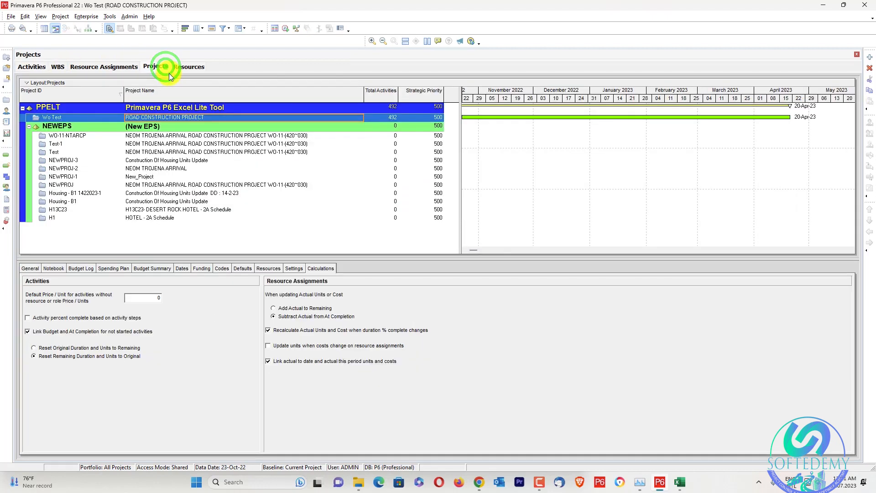
click(173, 136)
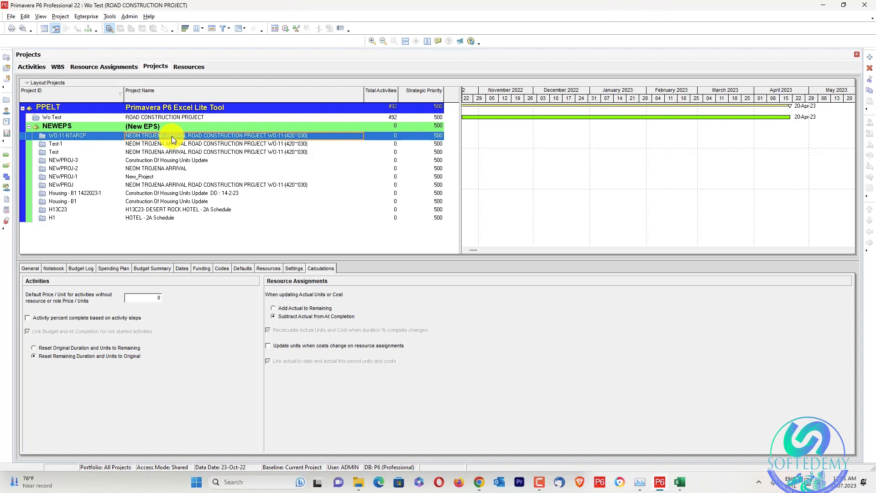
right_click(172, 137)
click(187, 139)
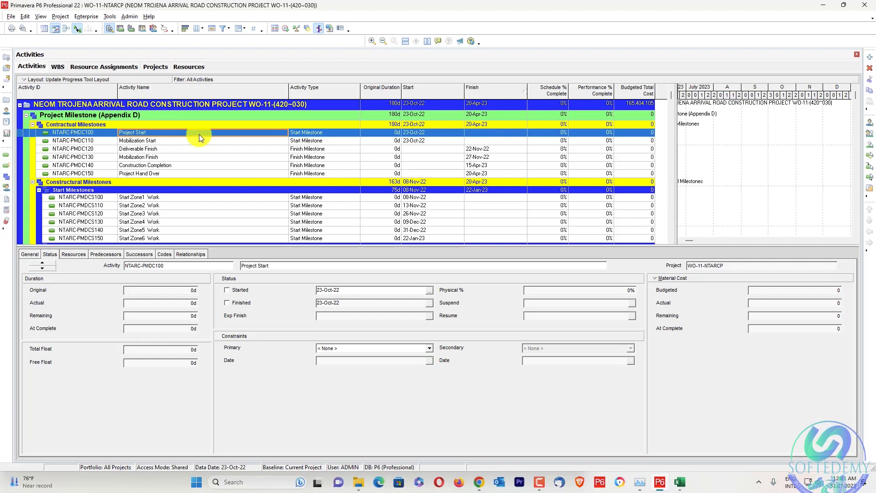
click(60, 66)
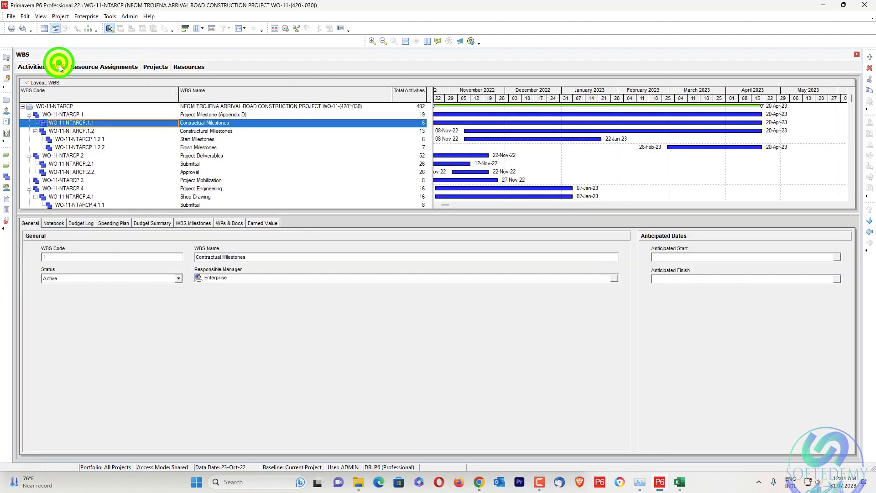
Open the Test project under the New EPS to check its activities and progress.
click(154, 67)
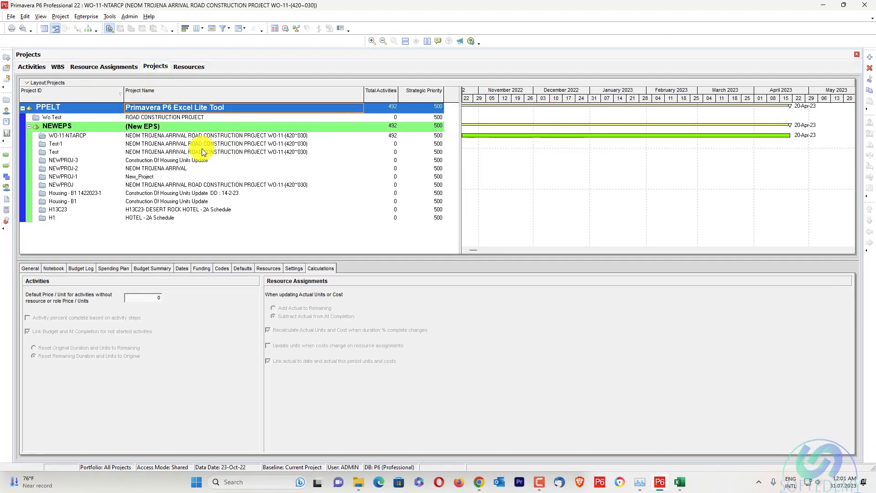
click(198, 152)
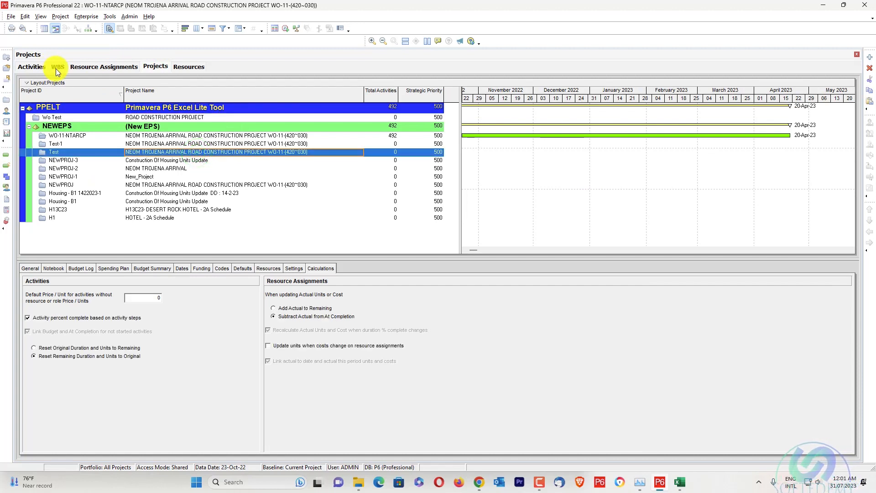
right_click(131, 152)
click(145, 156)
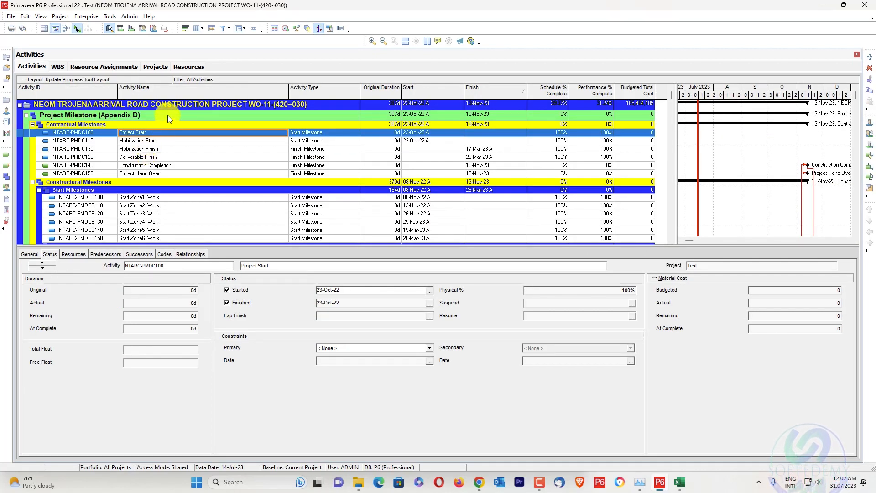
Copy the Test project into the PPELT EPS with the name ROAD CONSTRUCTION PROJECT, and open the copy.
click(163, 66)
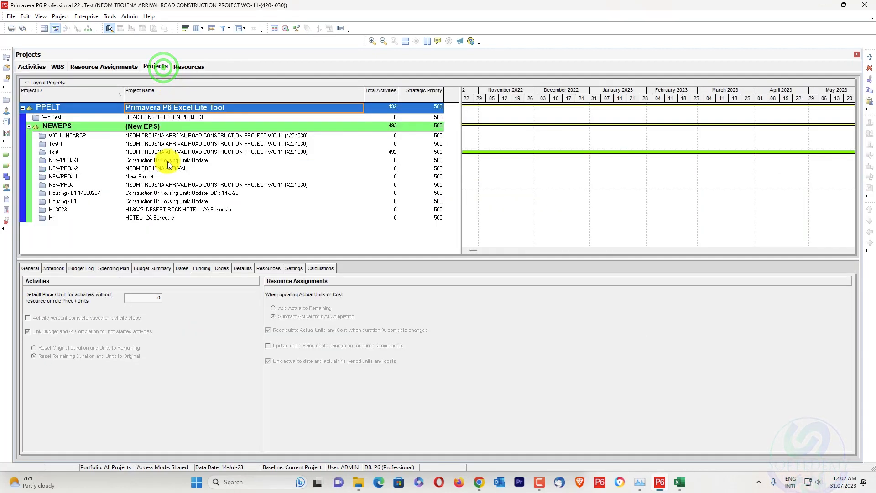
right_click(172, 107)
click(208, 174)
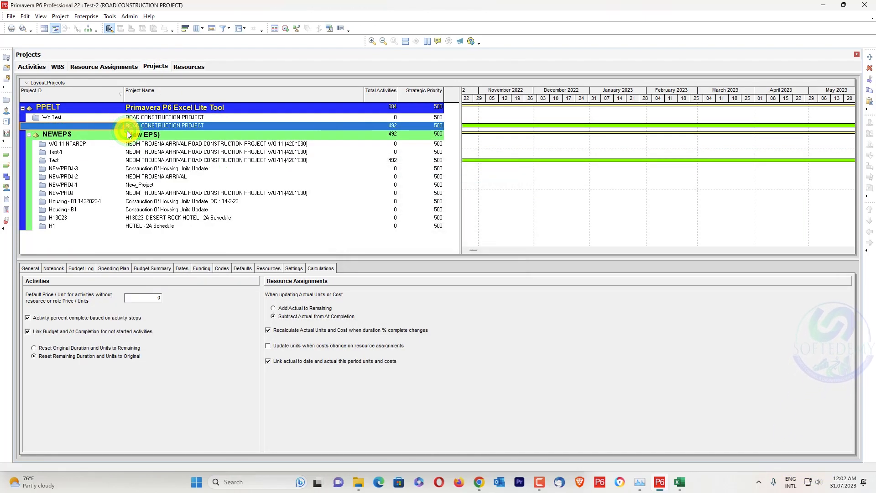
double_click(127, 129)
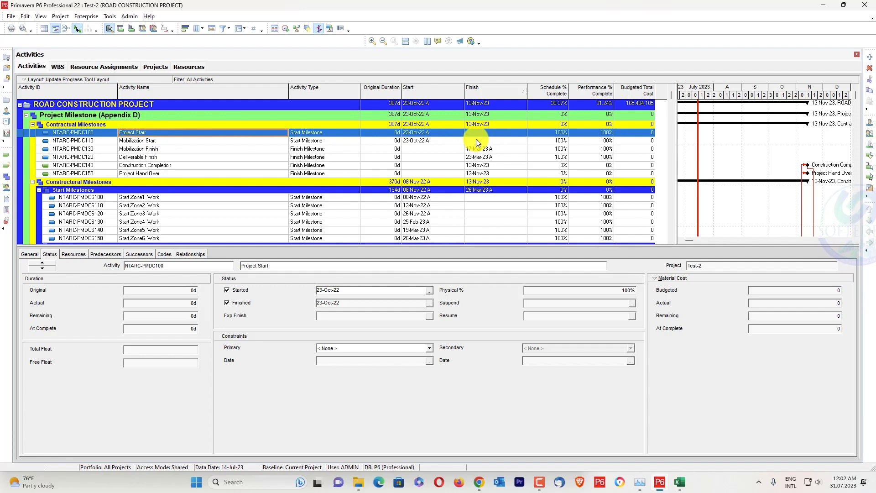
Schedule the copied project with the data date 14-Jul-23 applied to all open projects.
key(F9)
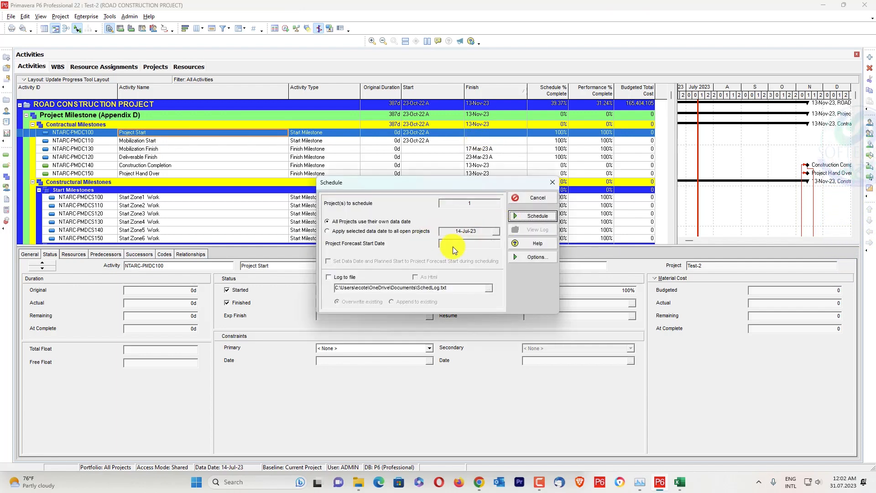
click(417, 231)
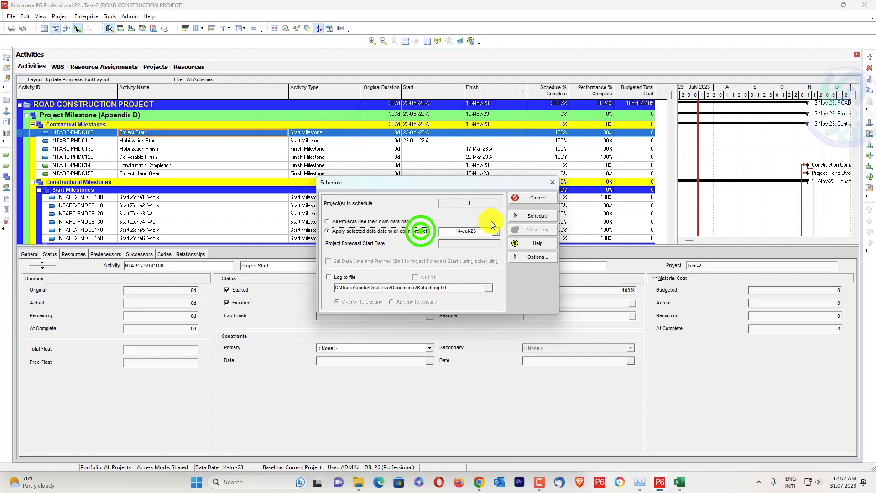
click(533, 216)
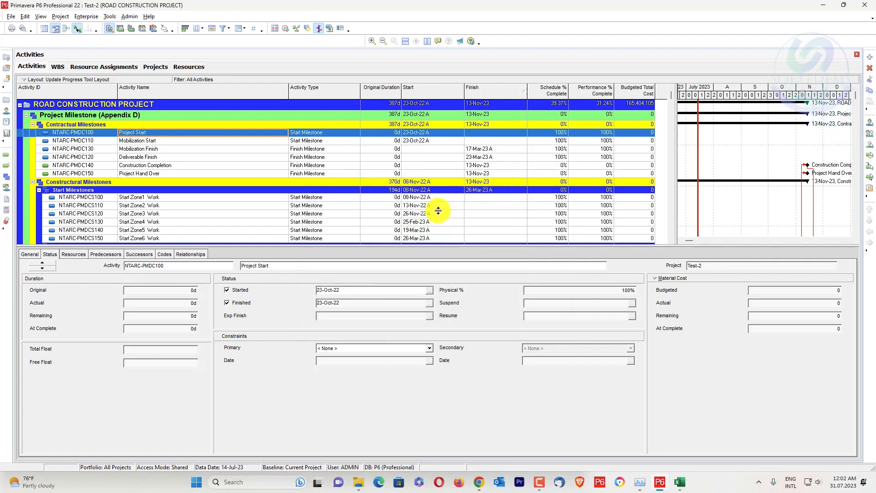
Reschedule the project with the 14-Jul-23 data date and logging to a file turned on.
key(F9)
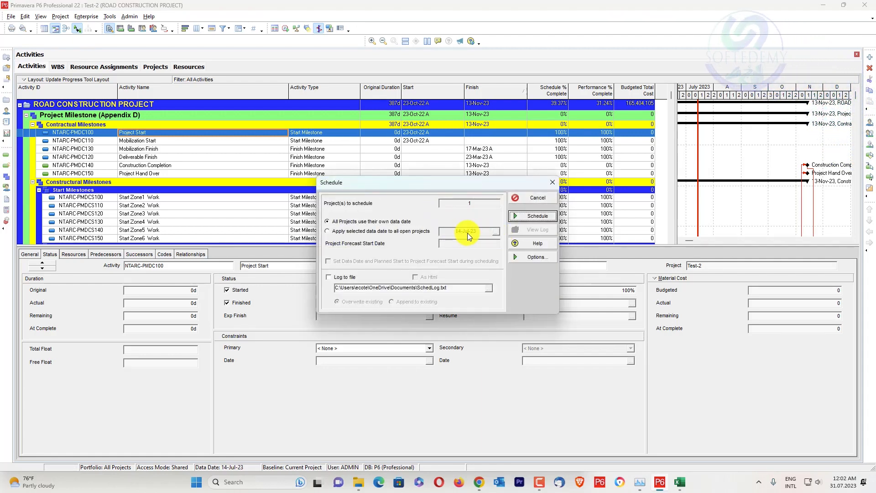
click(416, 231)
click(354, 277)
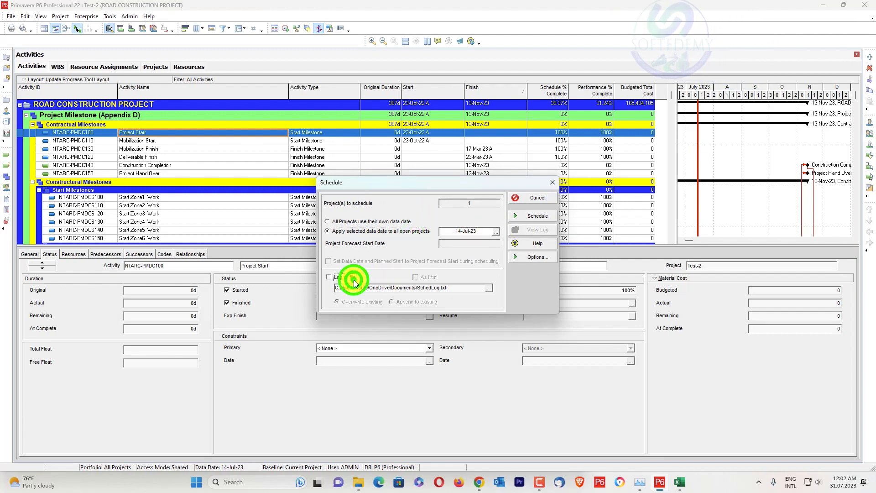
click(542, 217)
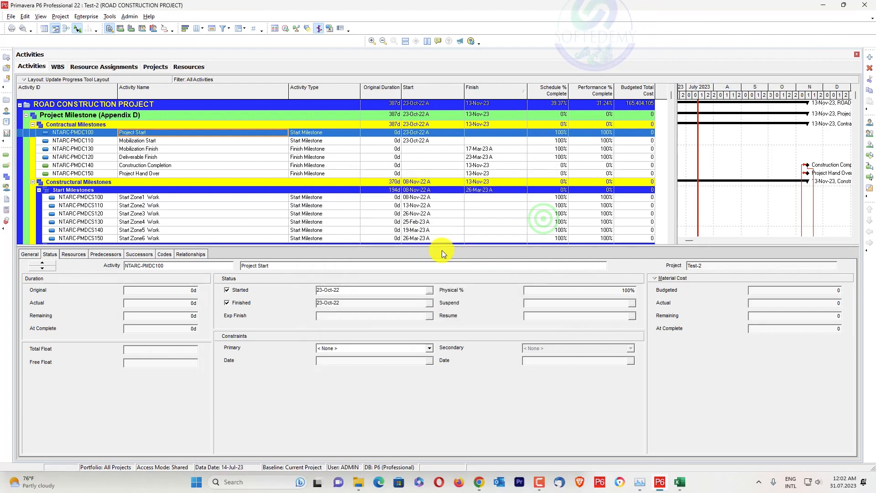
Set the schedule log to be written as HTML to SchedLog.html and schedule the project again.
key(F9)
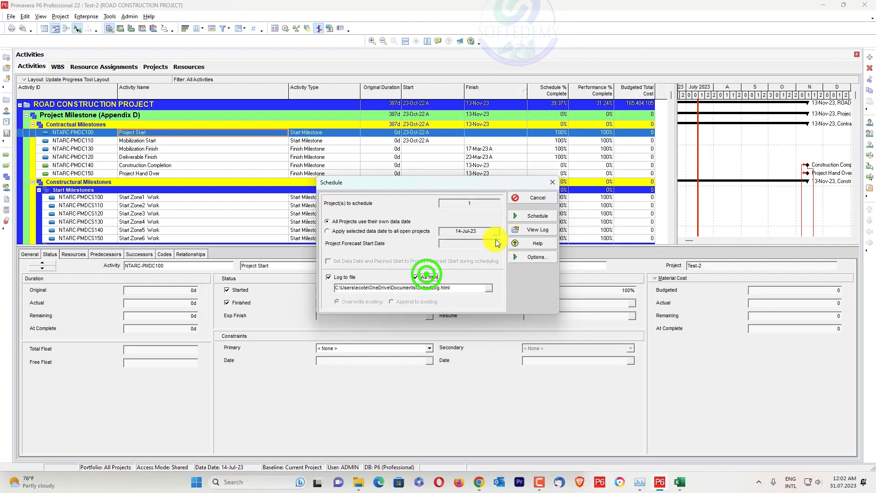
click(533, 217)
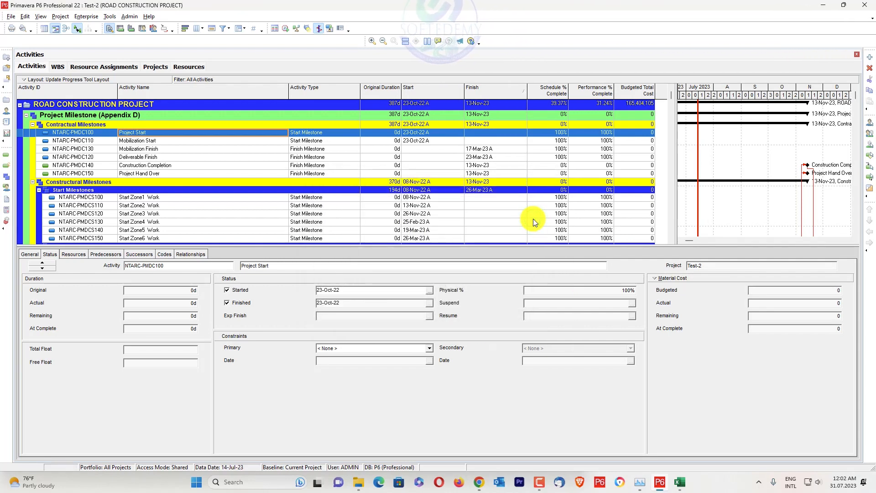
View the schedule log SchedLog.html, examine its out-of-sequence activities list, and leave the log and the Schedule dialog.
key(F9)
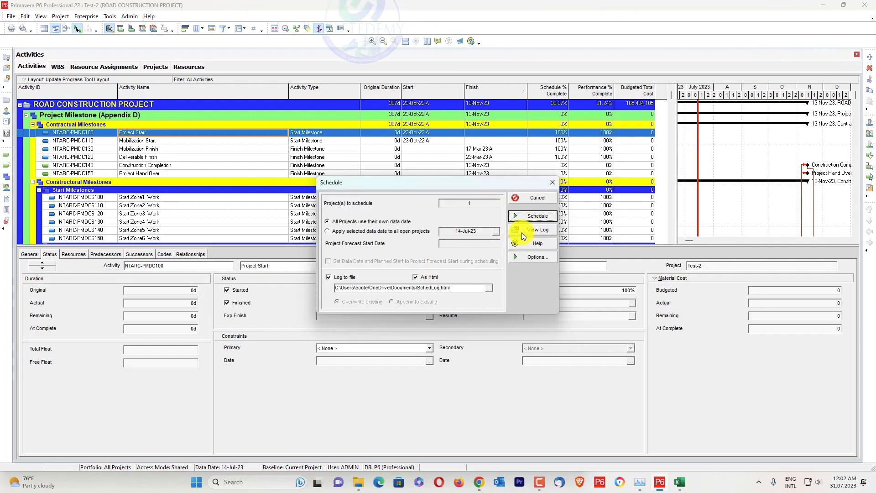
click(535, 231)
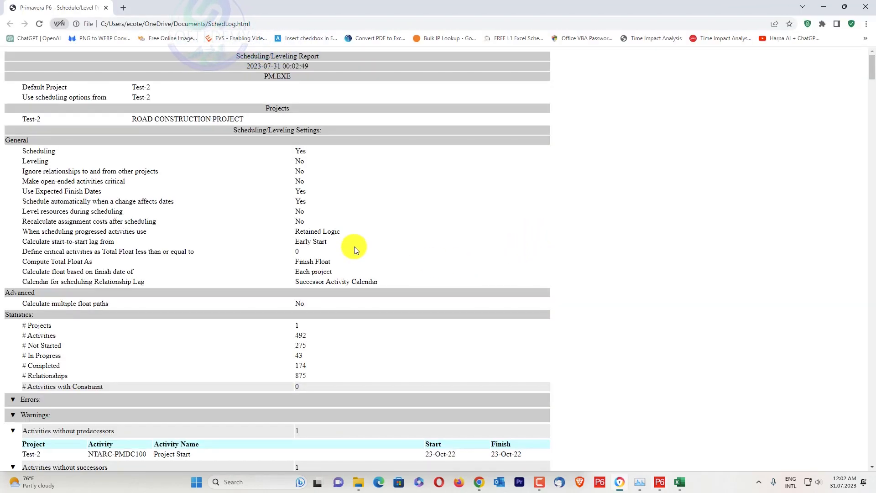
scroll(356, 250, down, 3)
scroll(355, 246, down, 4)
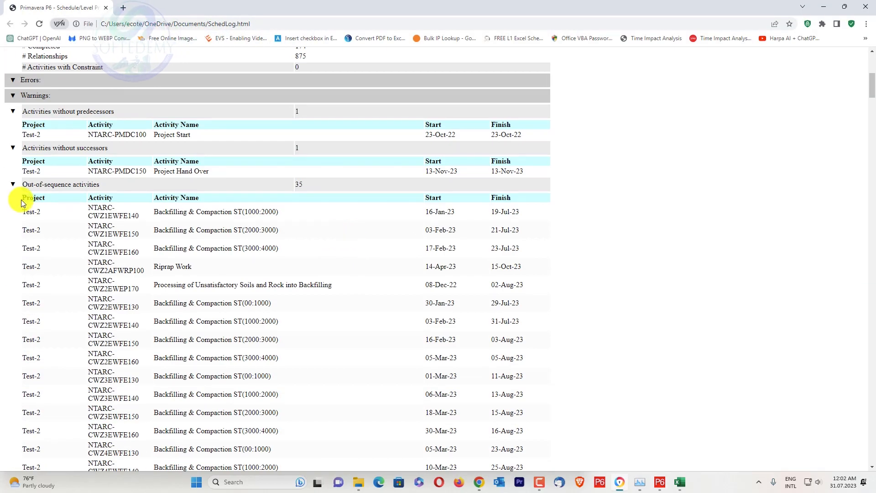
click(14, 185)
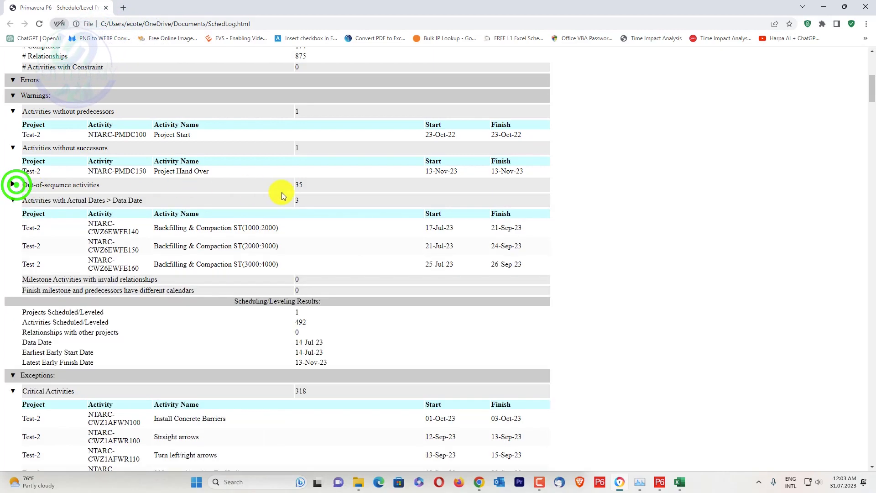
click(14, 184)
scroll(221, 209, down, 20)
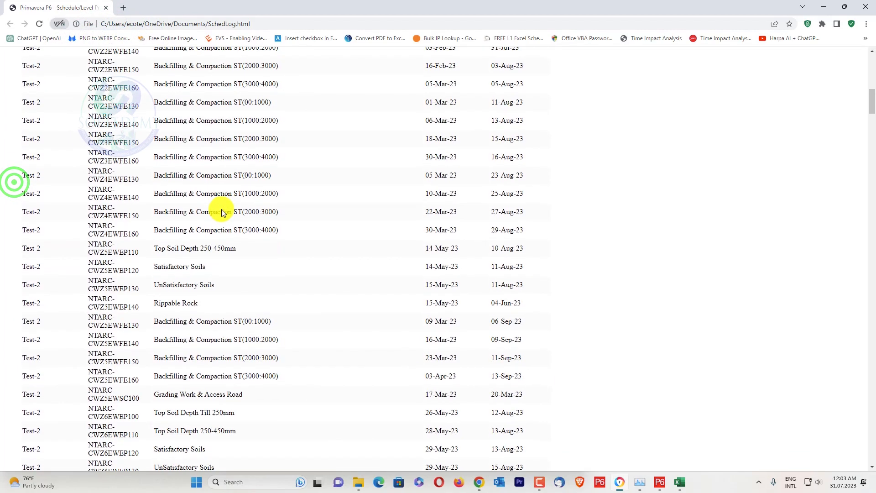
scroll(221, 209, up, 5)
scroll(223, 211, up, 15)
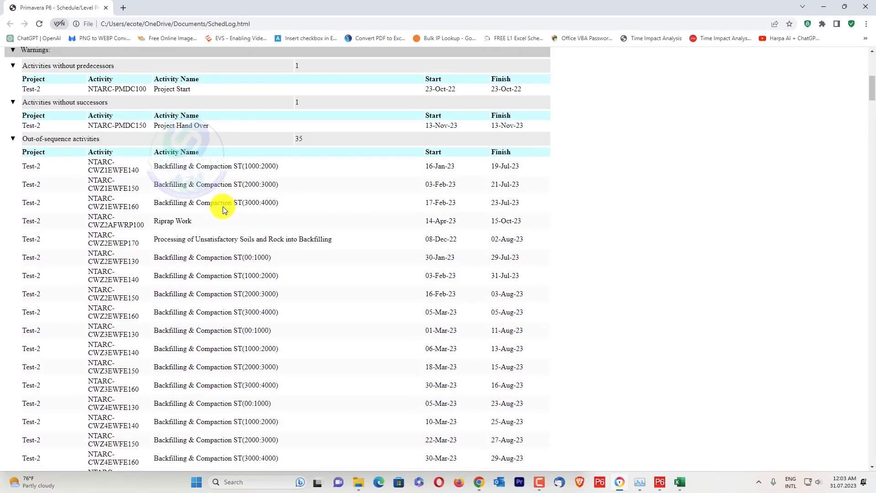
scroll(223, 209, down, 6)
scroll(223, 206, down, 5)
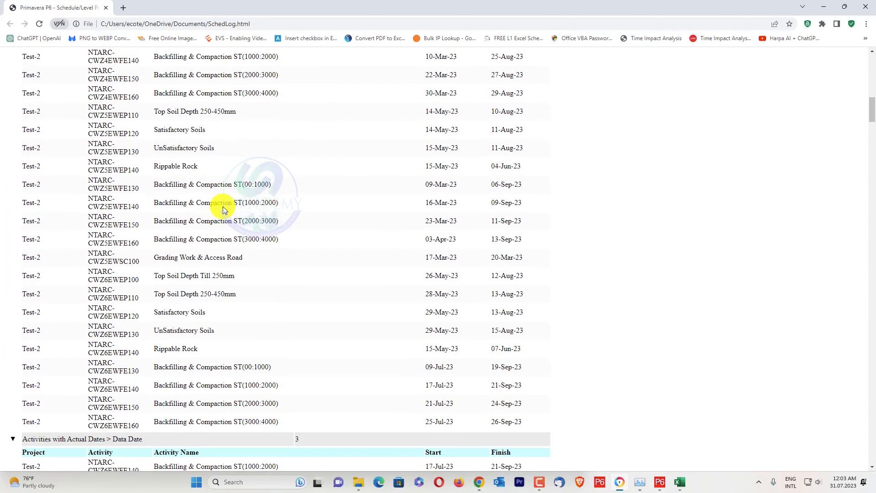
scroll(223, 206, up, 8)
scroll(223, 207, up, 3)
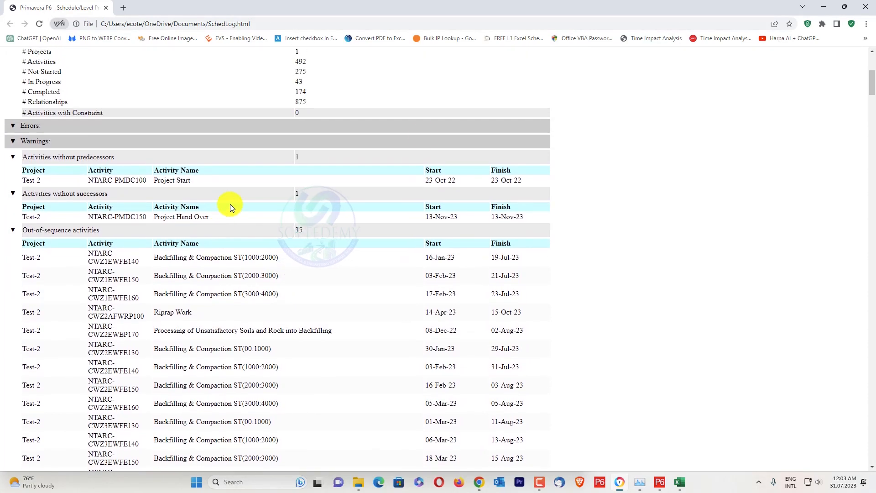
click(824, 6)
click(546, 196)
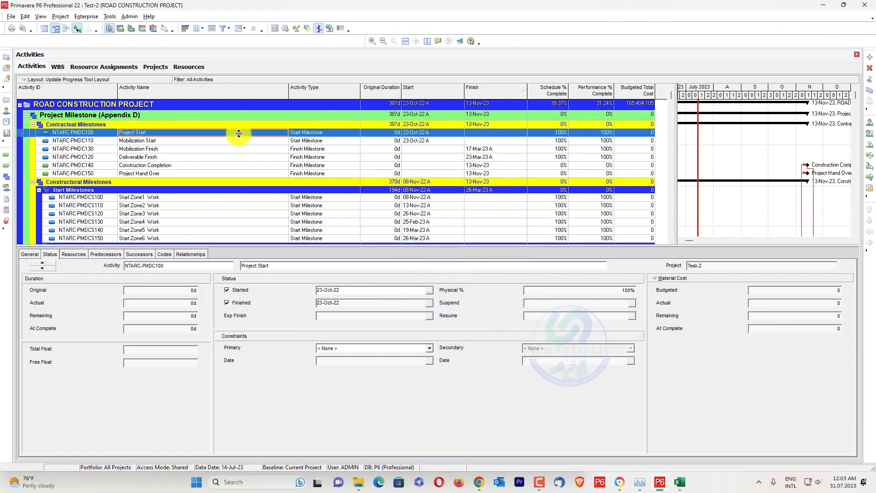
Start a Spreadsheet (XLSX) export of the activity relationships of ROAD CONSTRUCTION PROJECT.
click(12, 17)
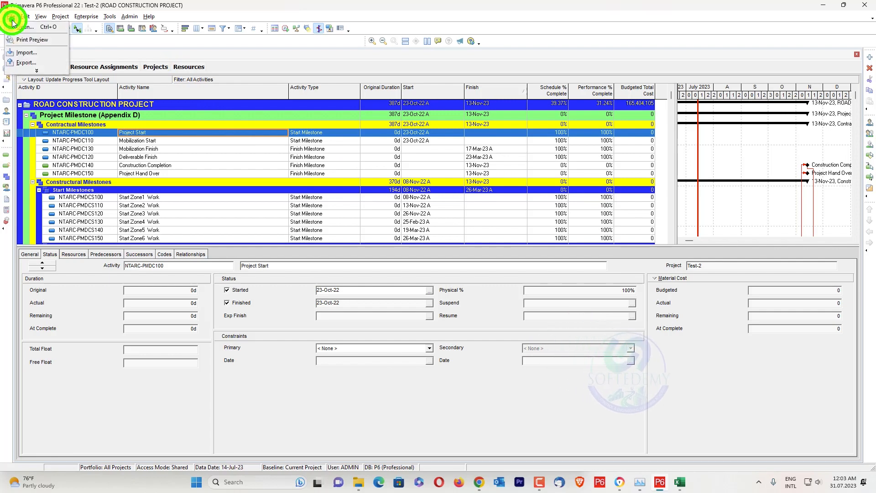
click(58, 62)
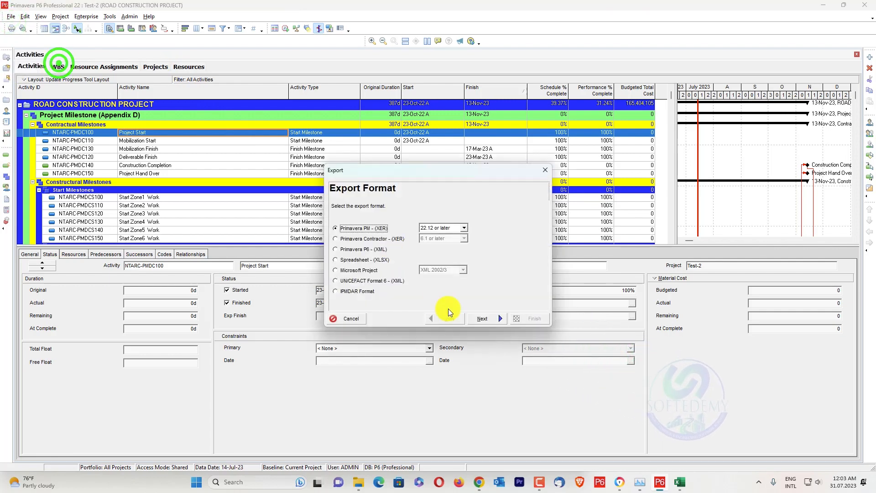
click(377, 260)
click(489, 313)
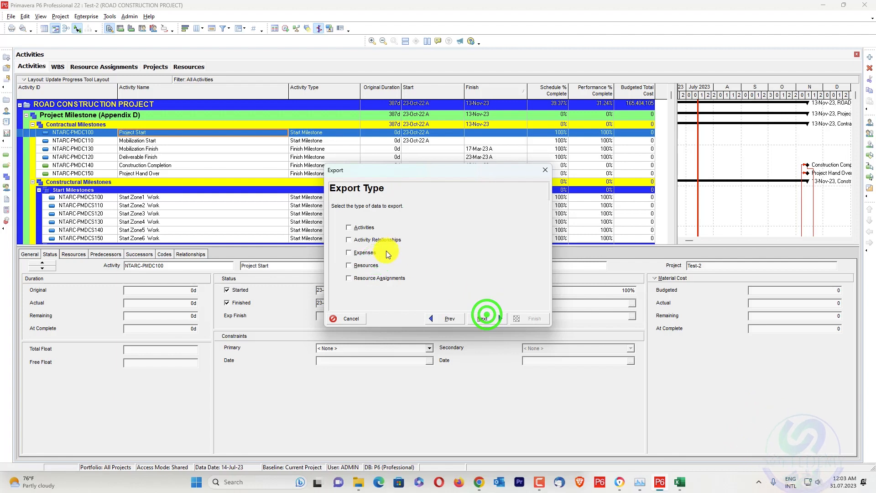
click(378, 239)
click(487, 318)
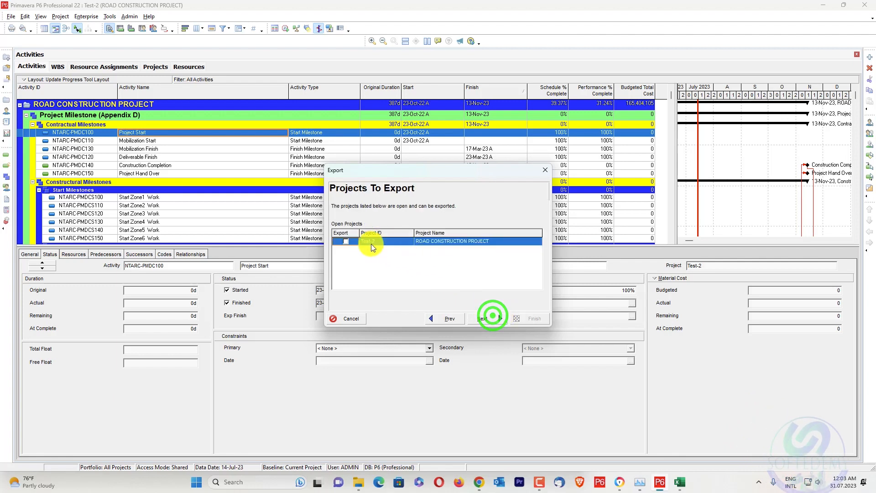
click(476, 319)
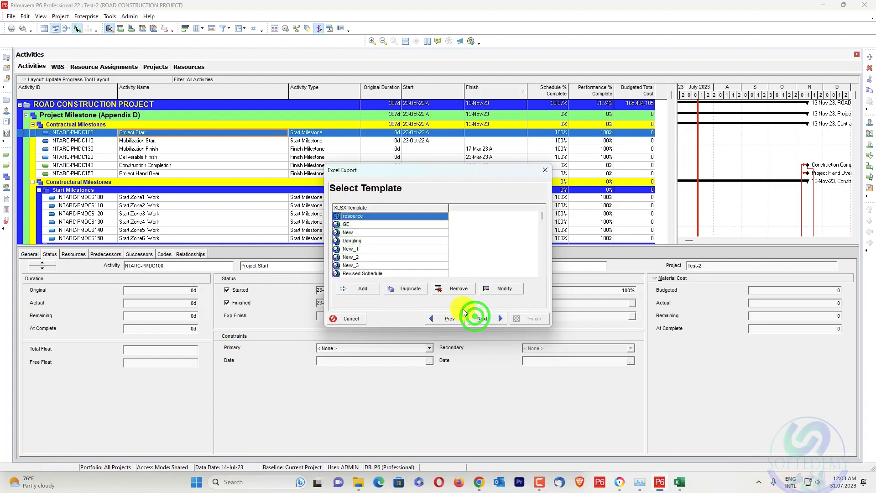
Select the Out of Sequence export template and open it for modification.
scroll(403, 256, down, 2)
click(375, 256)
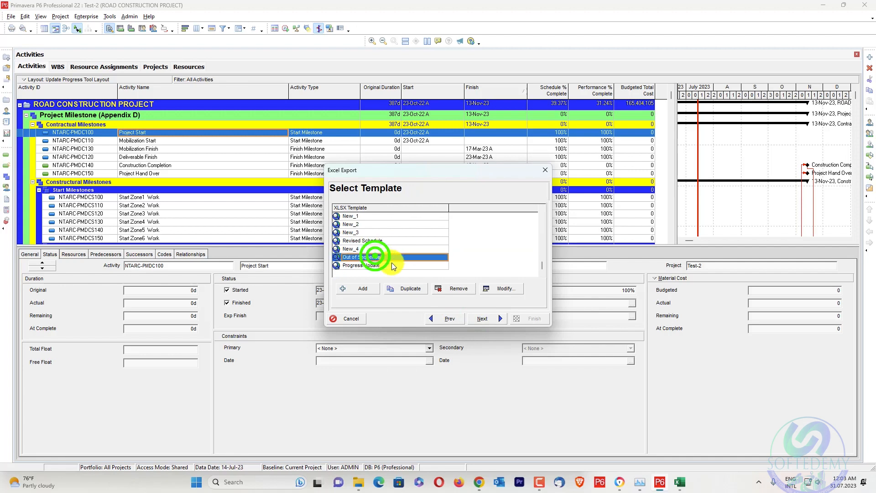
click(498, 288)
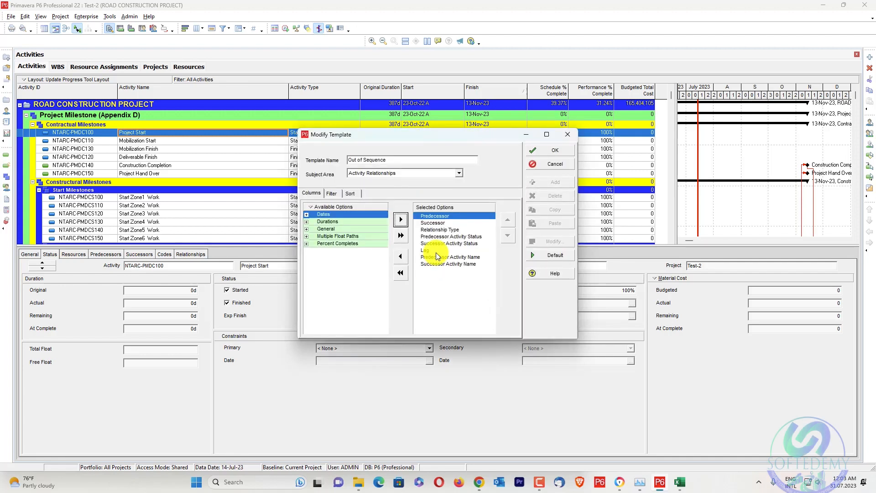
Open the Fix Out of Sequence tool in Excel, compare its required column order with the Primavera P6 template, and accept the template.
click(686, 486)
click(360, 42)
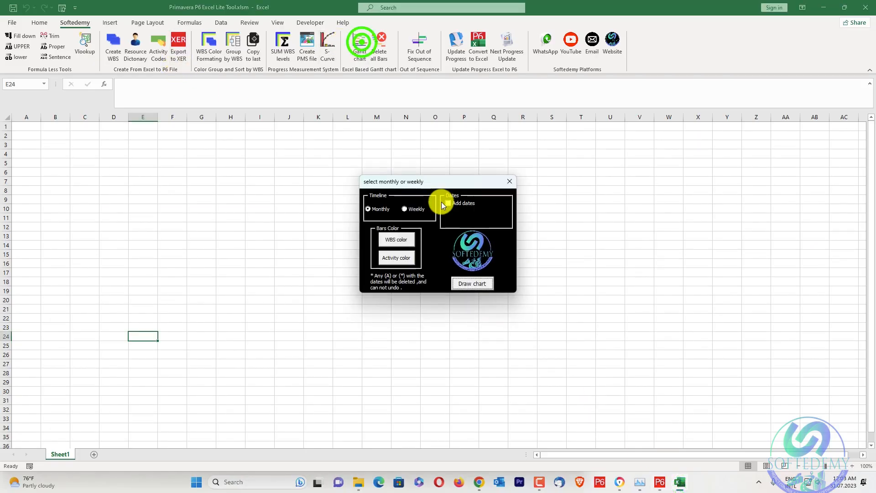
click(511, 182)
click(411, 40)
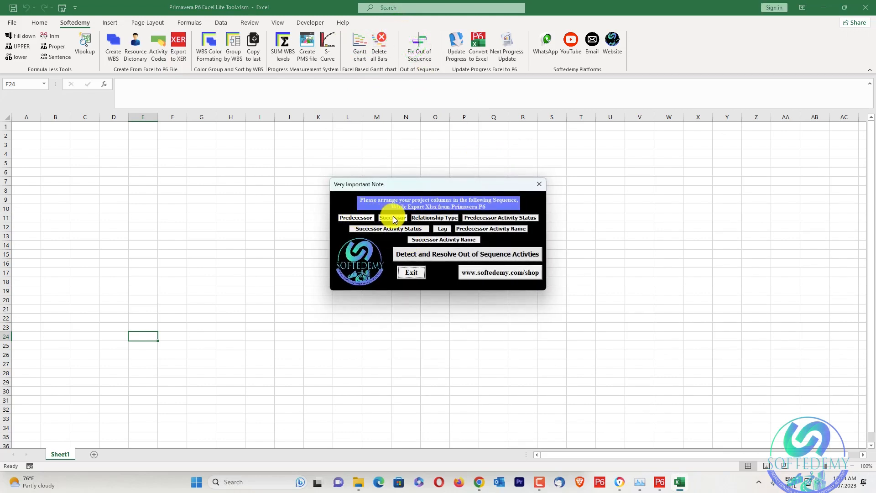
click(660, 481)
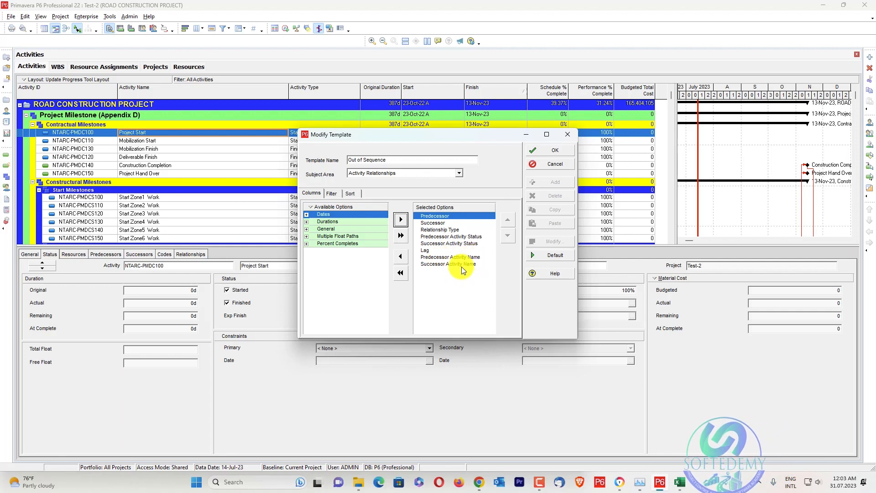
click(550, 155)
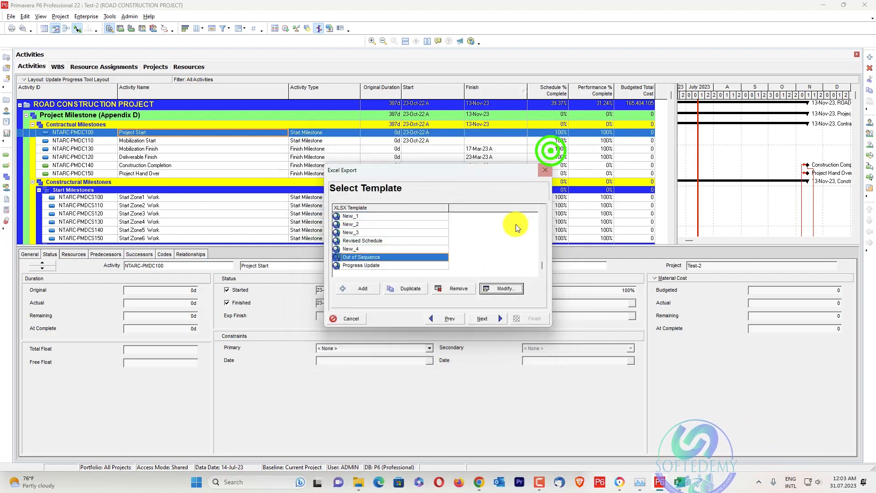
Export the relationships as Test-2-Activity Relationships.xlsx into the Softedemy folder in Documents.
click(484, 318)
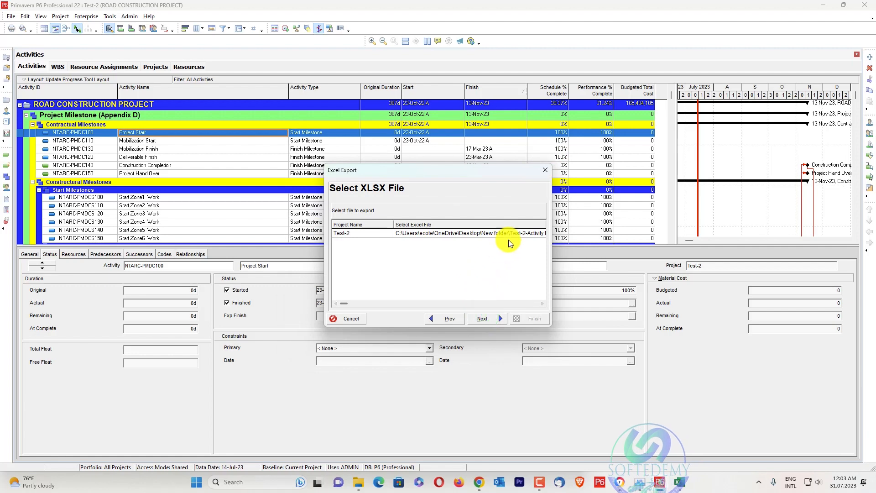
click(511, 232)
click(485, 234)
click(485, 233)
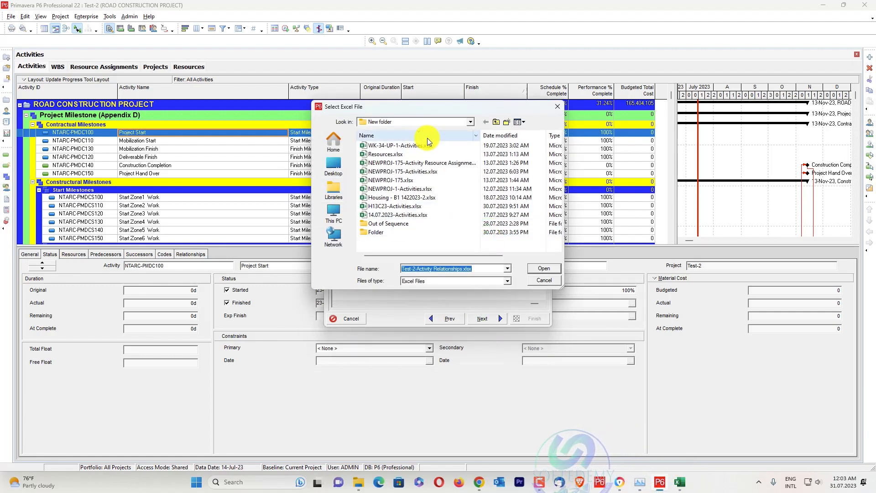
click(451, 119)
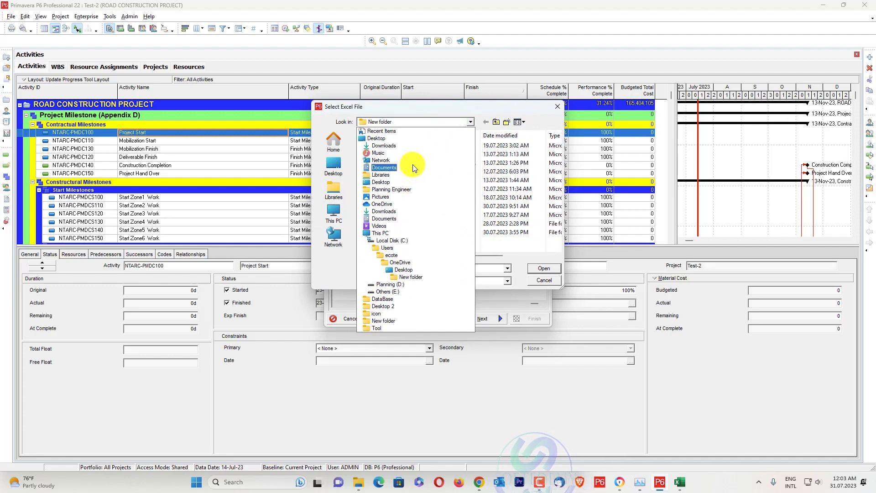
click(413, 165)
click(412, 189)
double_click(412, 190)
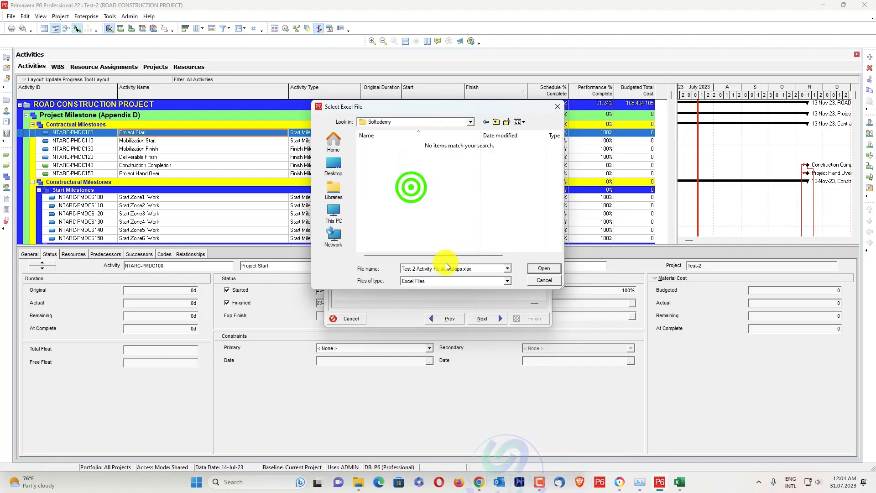
click(538, 271)
click(496, 319)
click(532, 318)
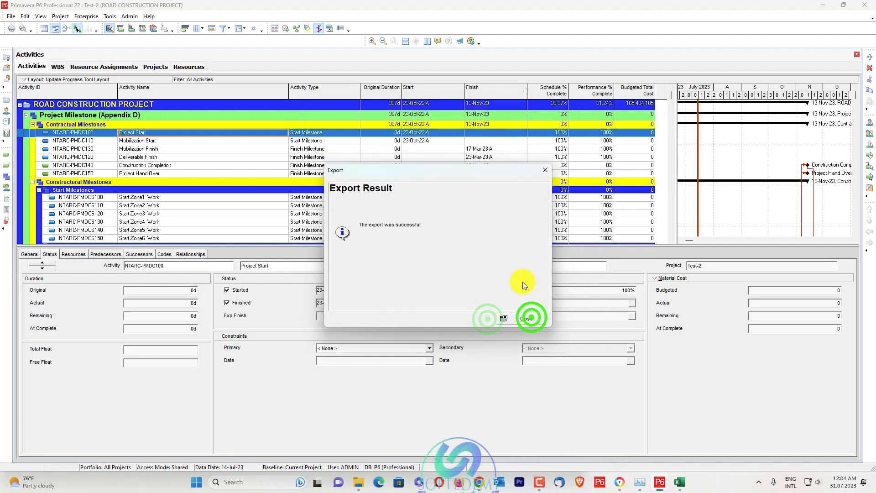
click(527, 320)
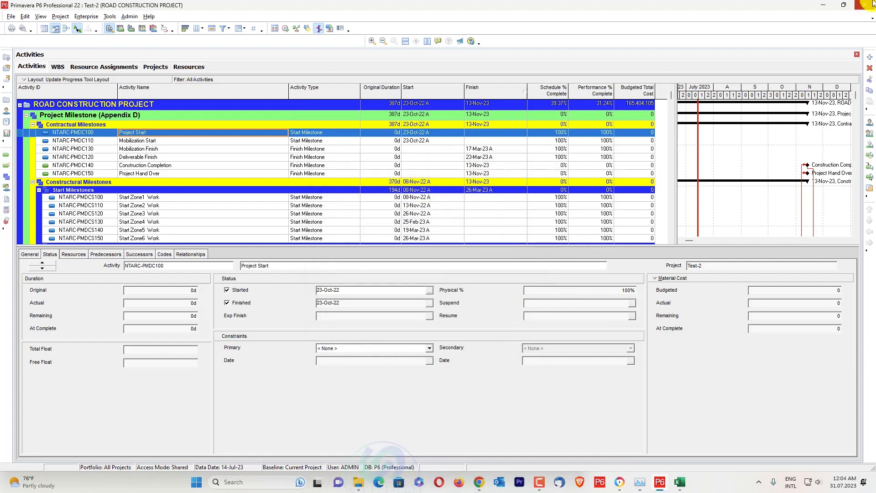
Switch to Excel and run Detect and Resolve Out of Sequence Activities on Test-2-Activity Relationships.xlsx.
click(820, 6)
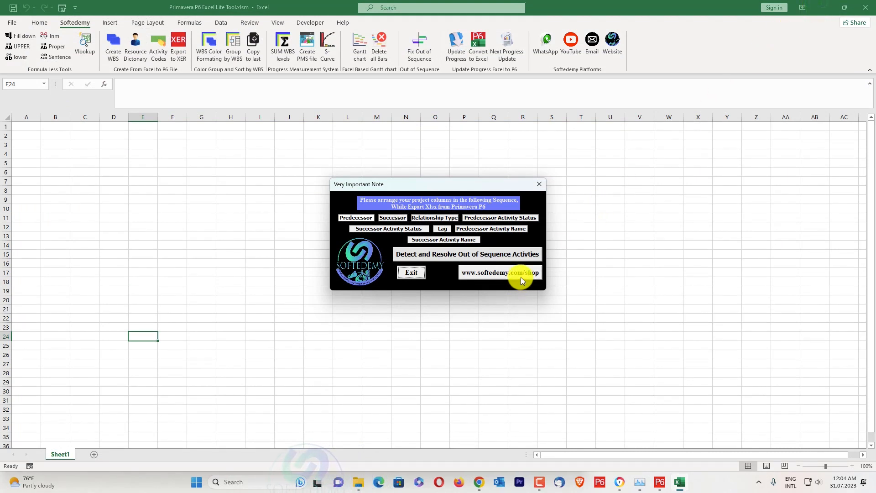
click(511, 255)
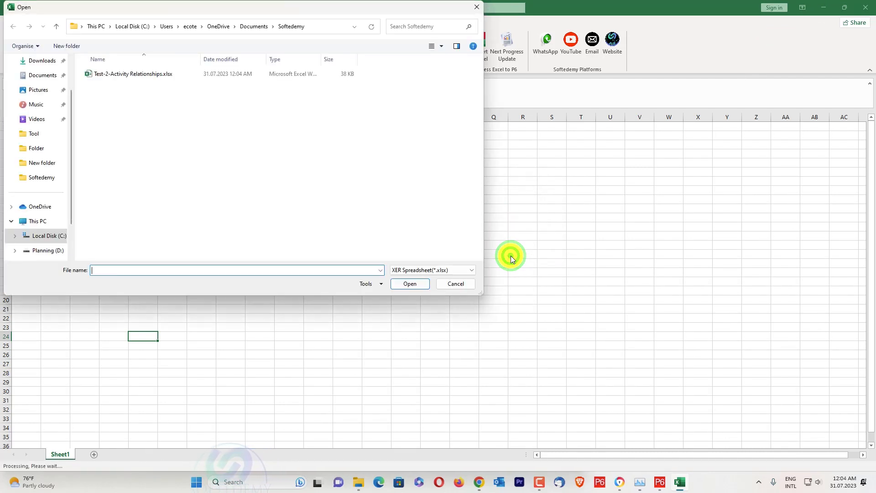
click(163, 72)
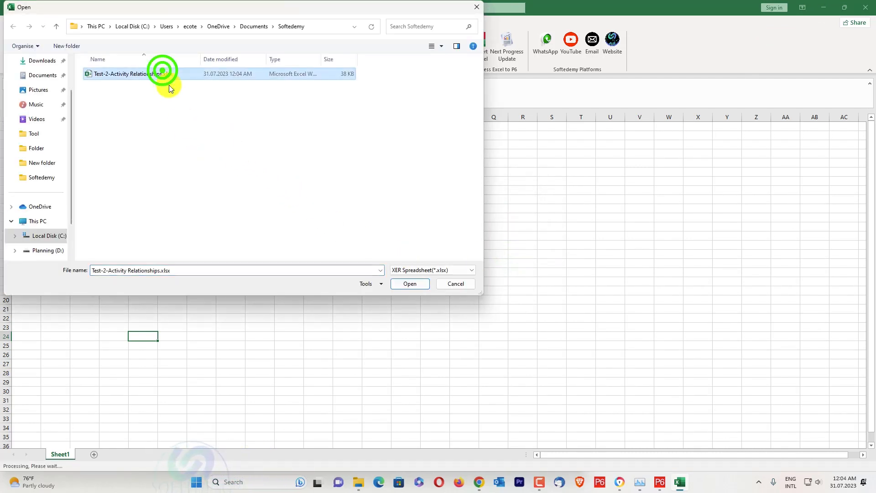
click(411, 284)
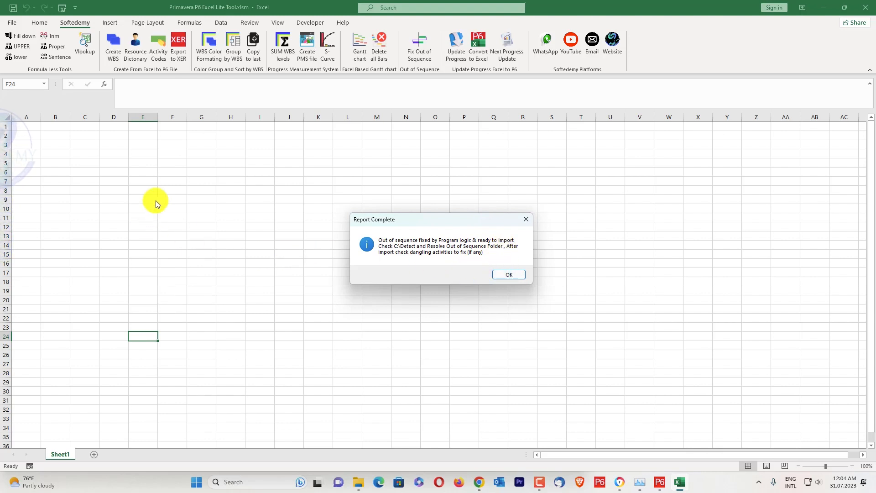
click(508, 274)
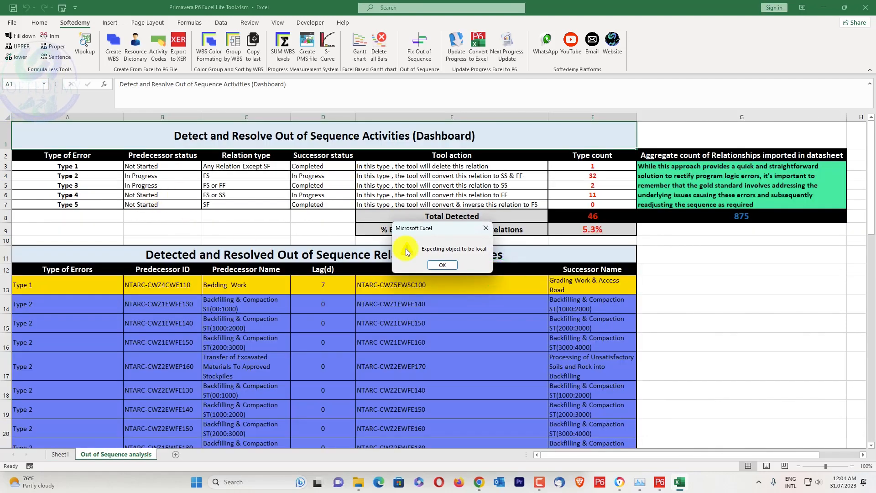
click(442, 265)
Examine the Out of Sequence analysis sheet, including the error type dashboard and the list of detected and resolved relationships.
scroll(538, 194, down, 10)
scroll(505, 228, down, 3)
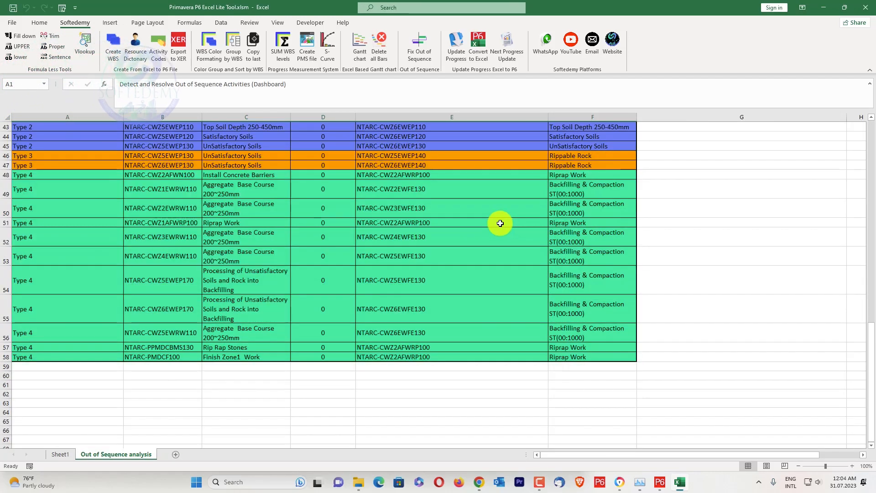
scroll(502, 225, up, 15)
scroll(497, 223, up, 3)
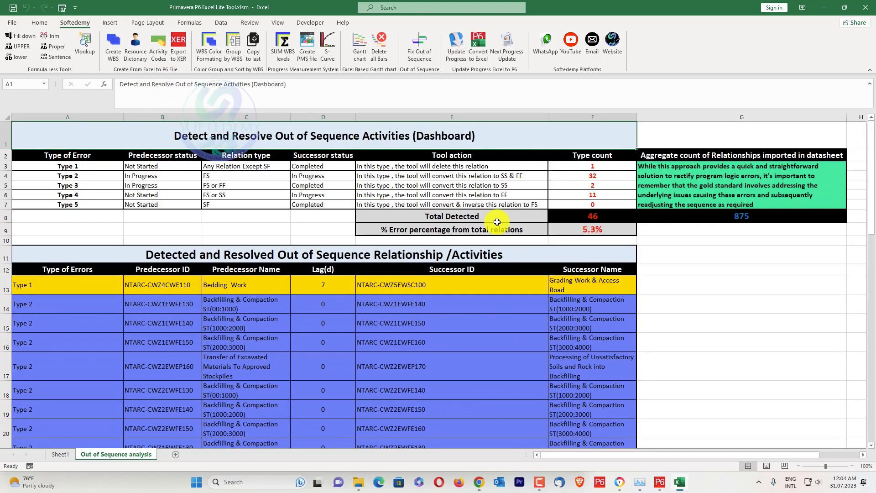
scroll(411, 222, down, 10)
scroll(410, 228, down, 12)
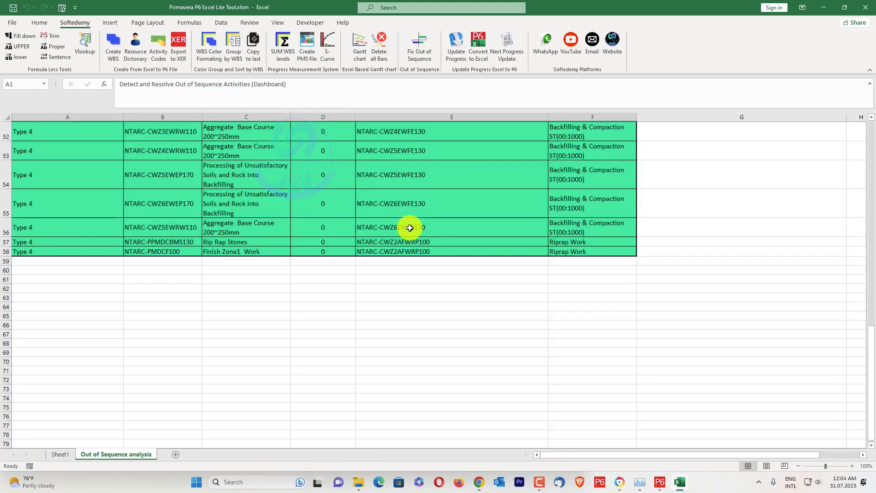
scroll(410, 228, up, 8)
scroll(410, 228, up, 9)
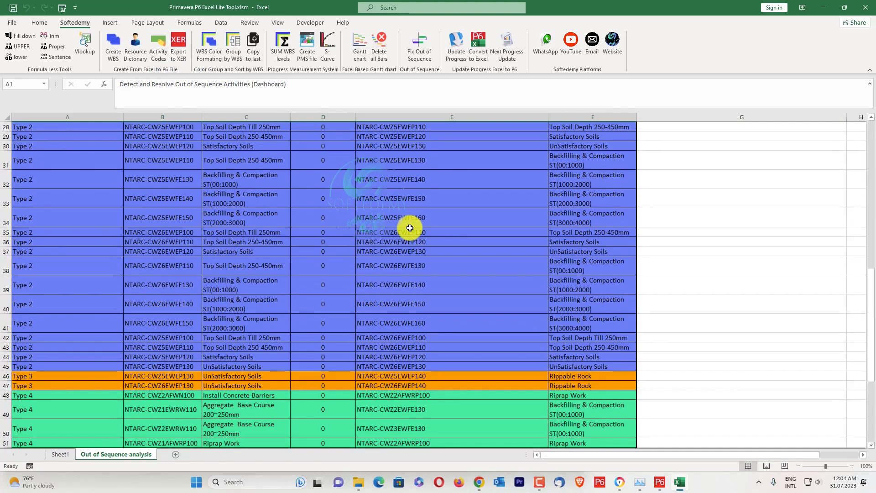
Open the Sequence Revert workbook from drive C's Detect and Resolve Out of Sequence Folder, review its TASKPRED sheet, and close it.
click(827, 9)
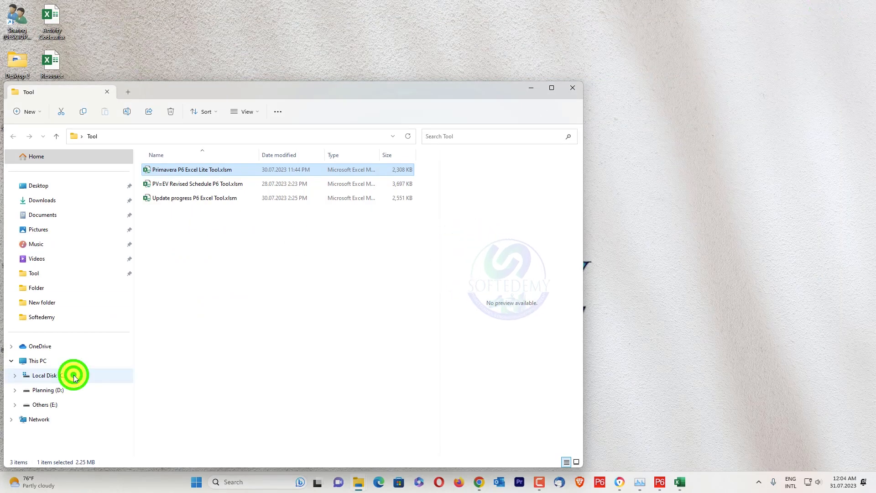
click(73, 376)
double_click(218, 168)
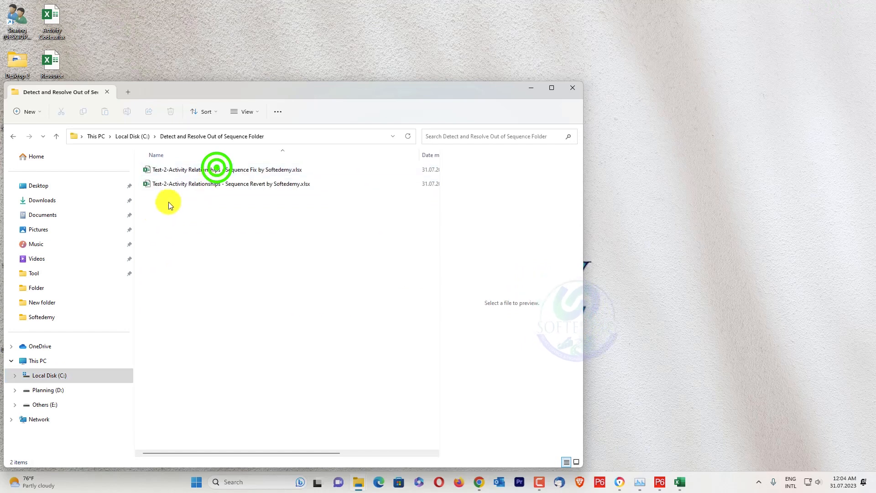
double_click(263, 185)
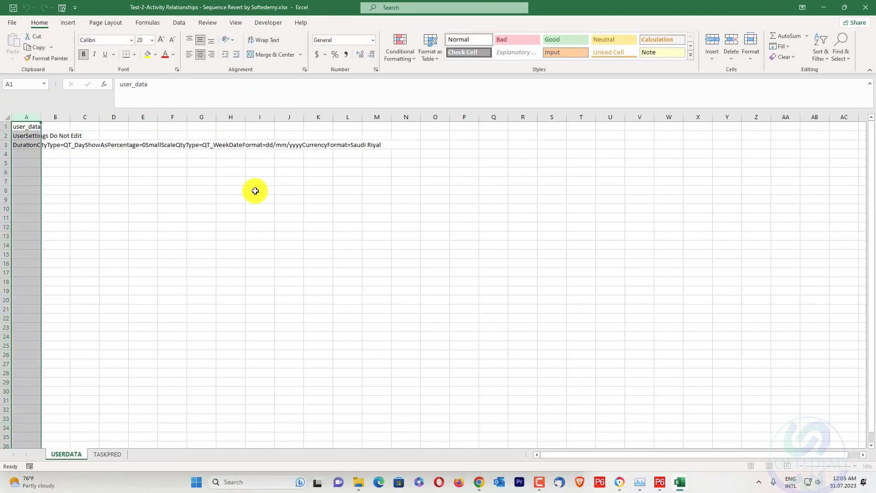
click(101, 454)
scroll(191, 308, down, 4)
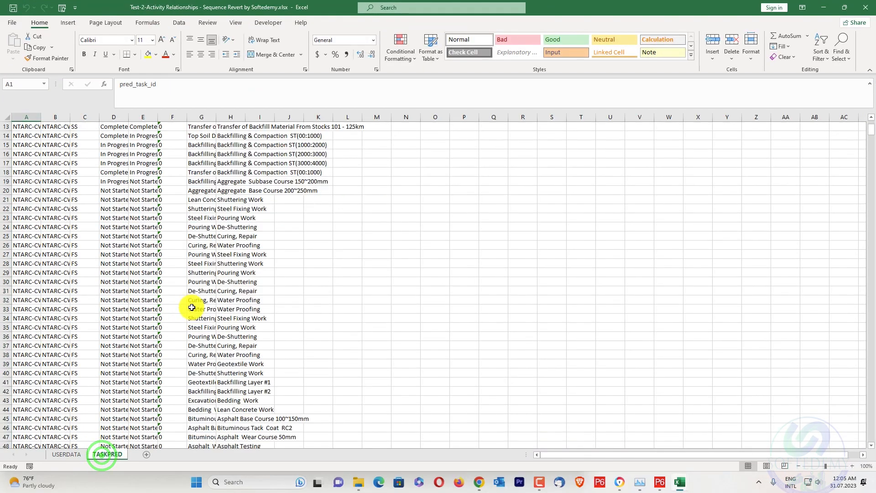
click(866, 7)
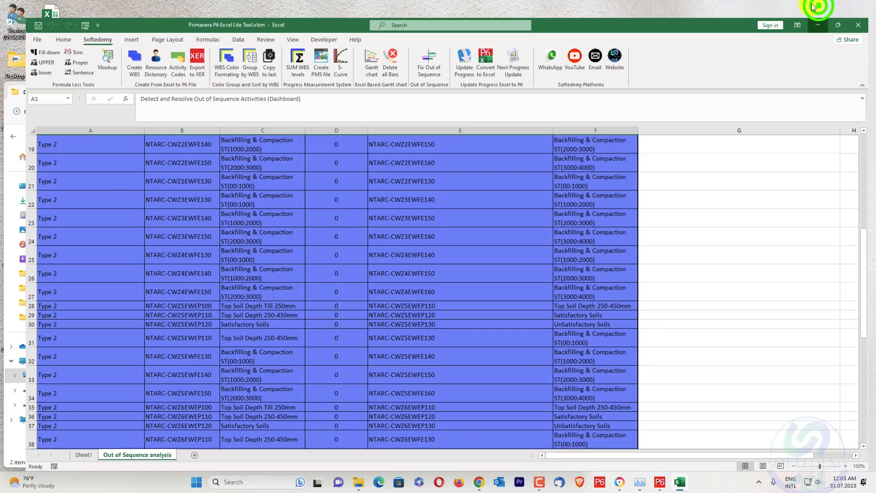
click(824, 8)
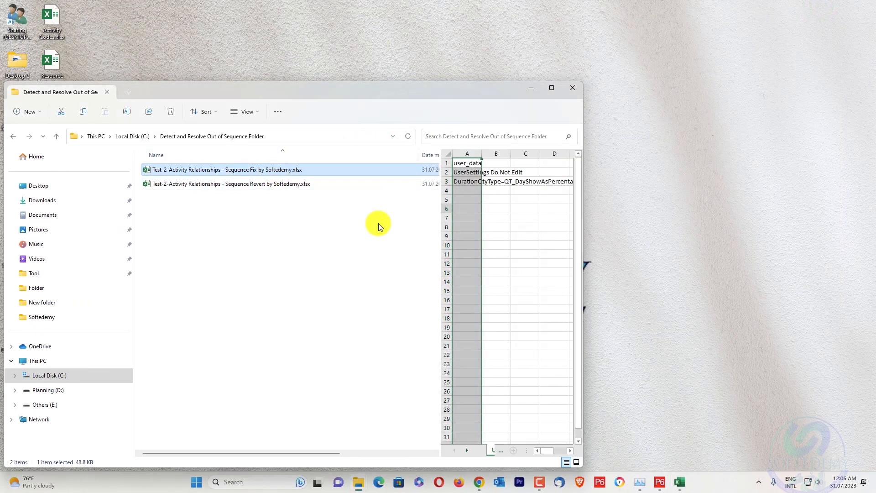
Switch to Primavera P6 and start an XLSX import of Test-2-Activity Relationships - Sequence Fix by Softedemy.xlsx from drive C's Detect and Resolve Out of Sequence Folder.
click(659, 483)
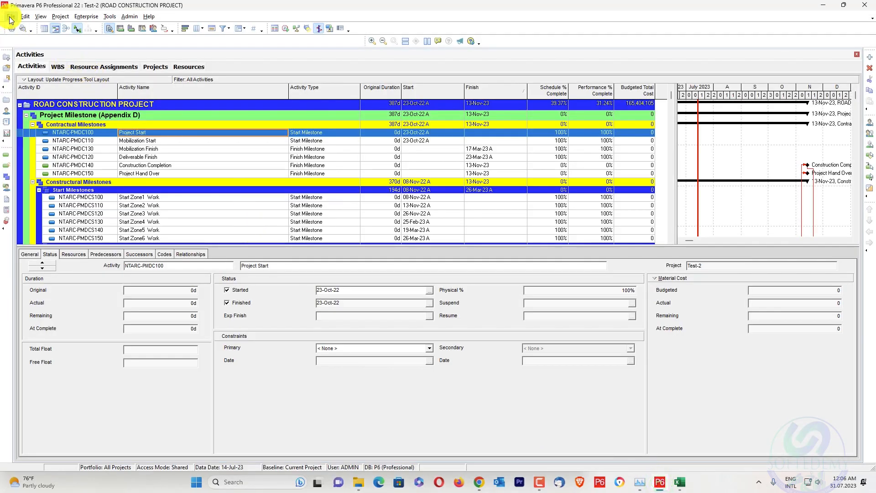
click(10, 17)
click(25, 54)
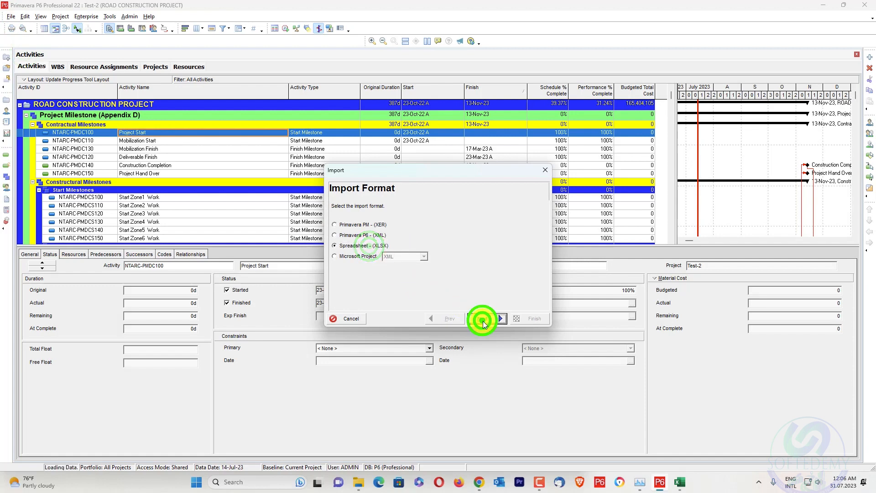
click(483, 320)
click(484, 269)
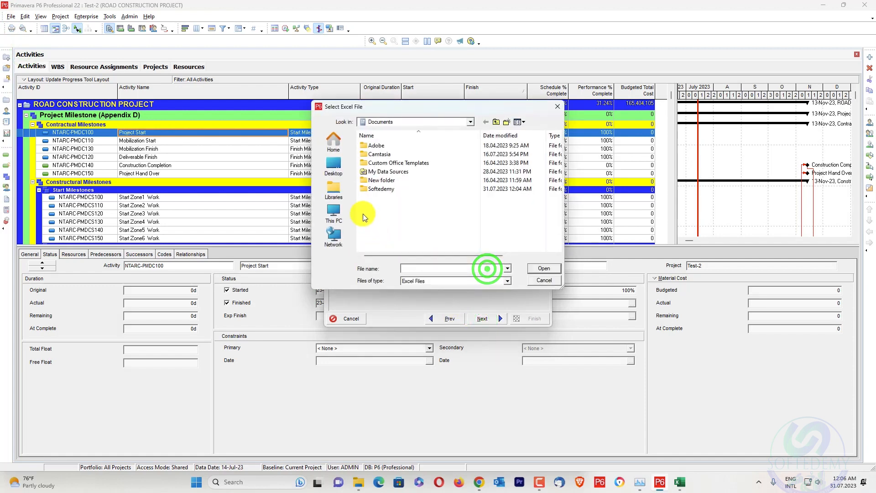
click(447, 121)
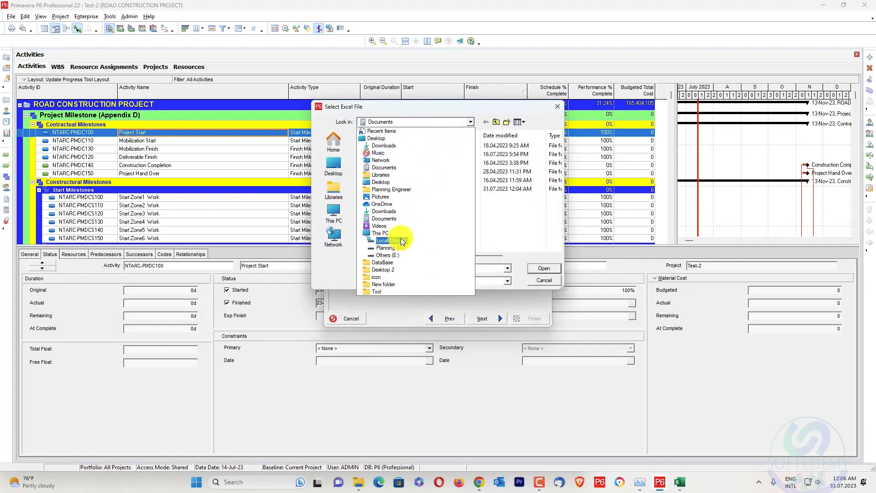
click(401, 241)
double_click(440, 148)
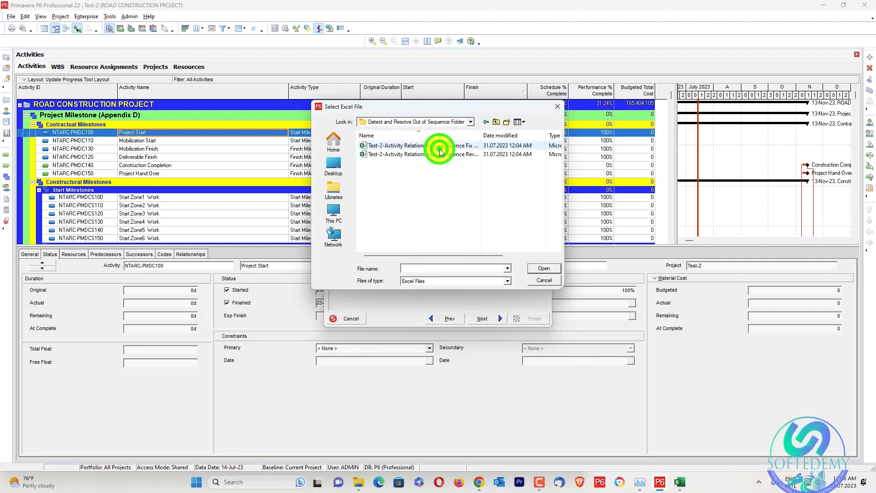
click(471, 145)
click(530, 268)
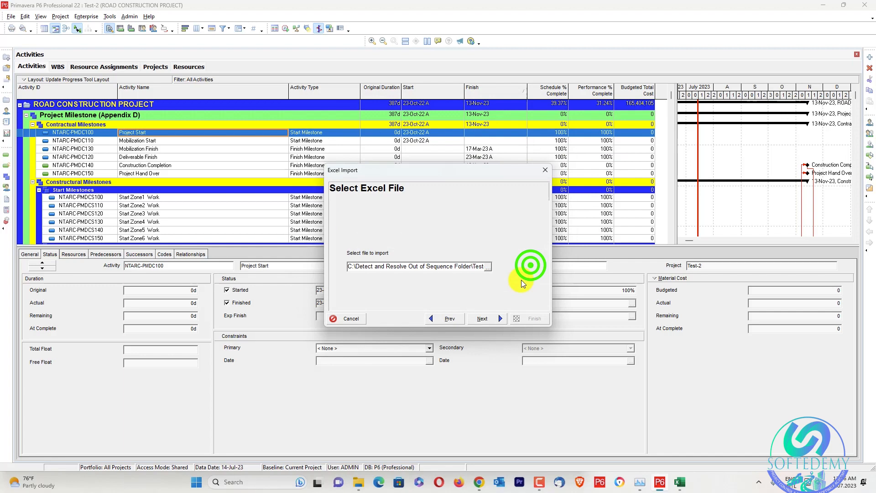
click(484, 319)
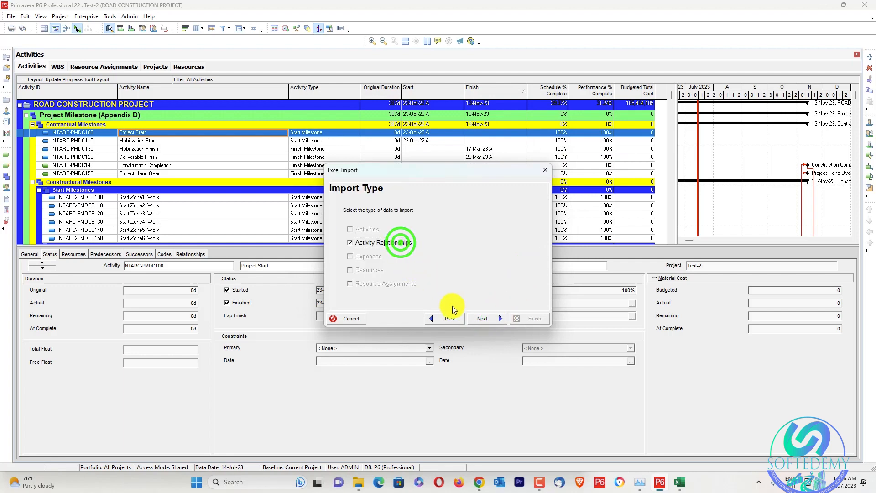
Return to the import file selection, check the full file names, and reselect the Sequence Fix workbook.
click(449, 318)
click(492, 267)
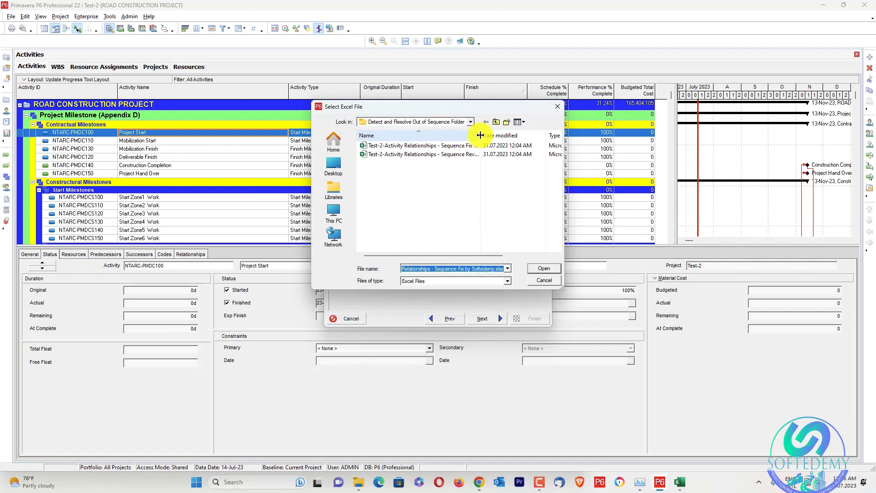
click(497, 145)
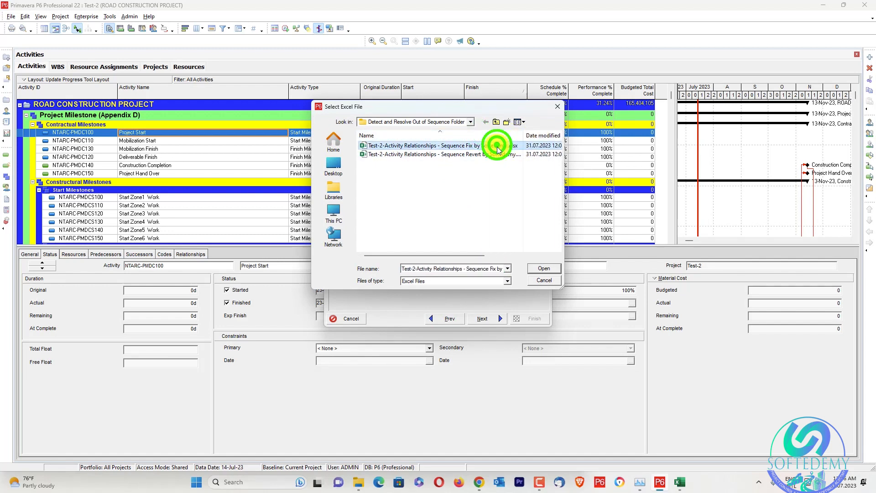
click(542, 269)
click(483, 318)
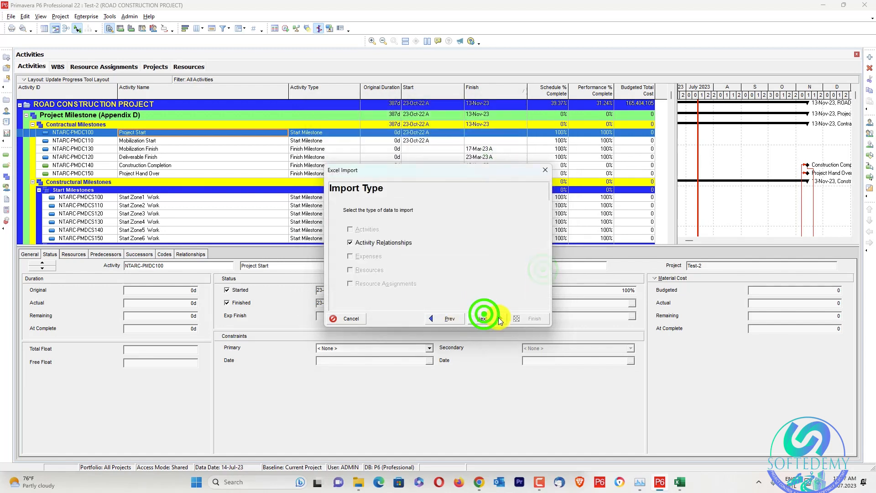
Import the activity relationships into the existing project Test-2 and finish the import.
click(494, 319)
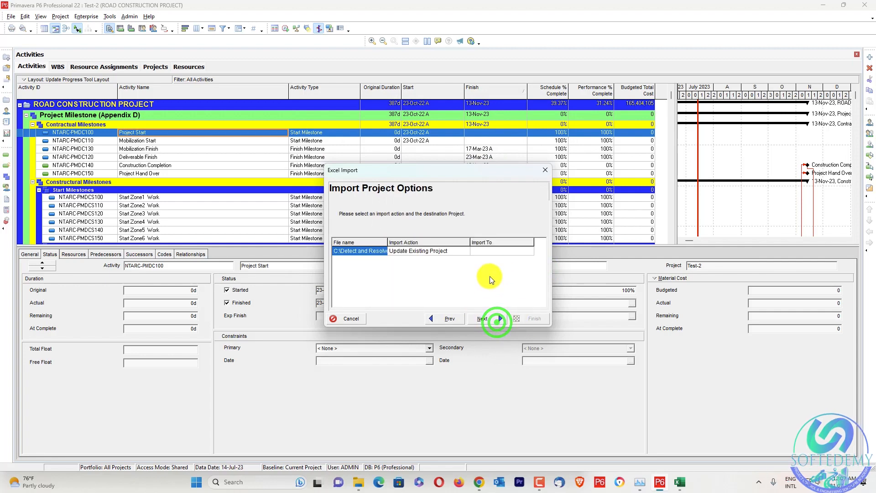
click(530, 251)
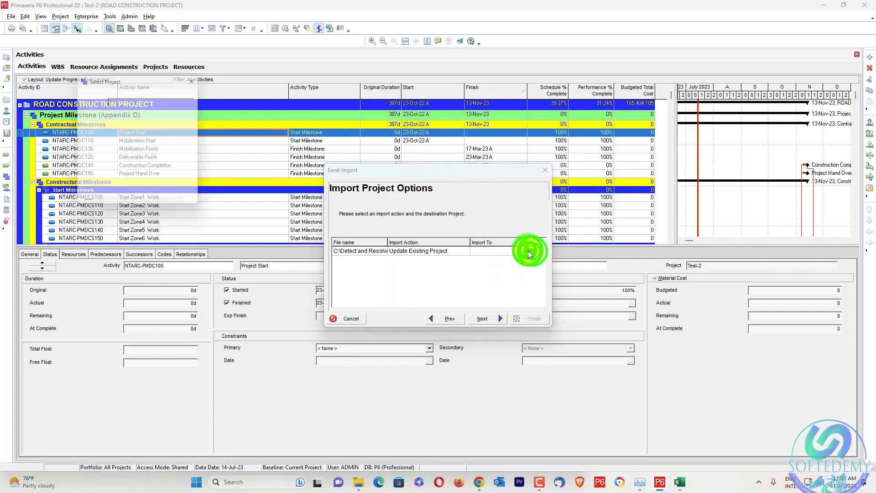
click(191, 131)
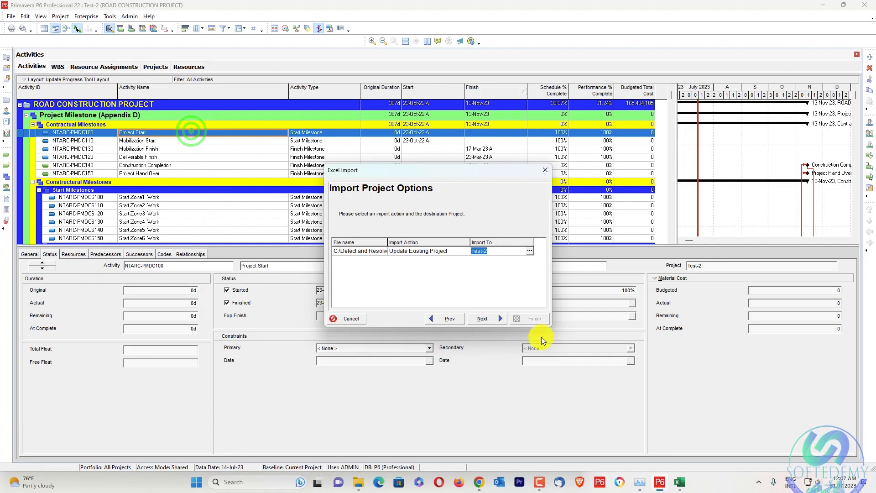
click(494, 319)
click(531, 319)
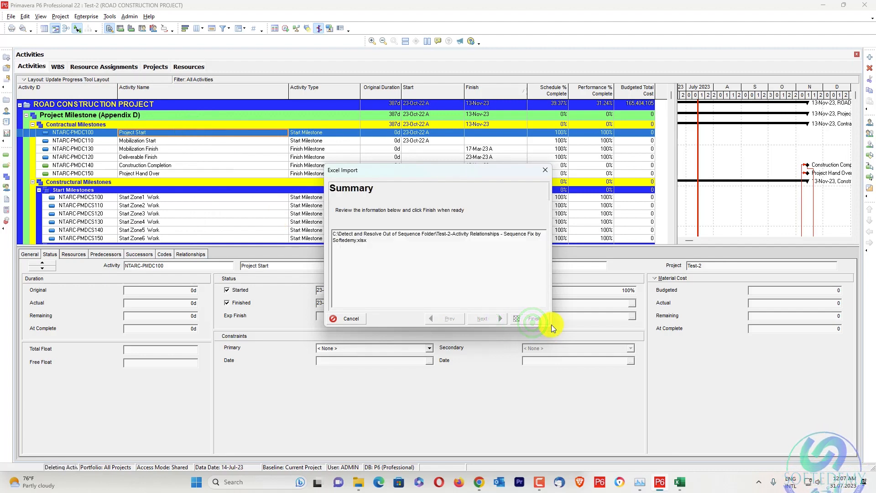
click(525, 318)
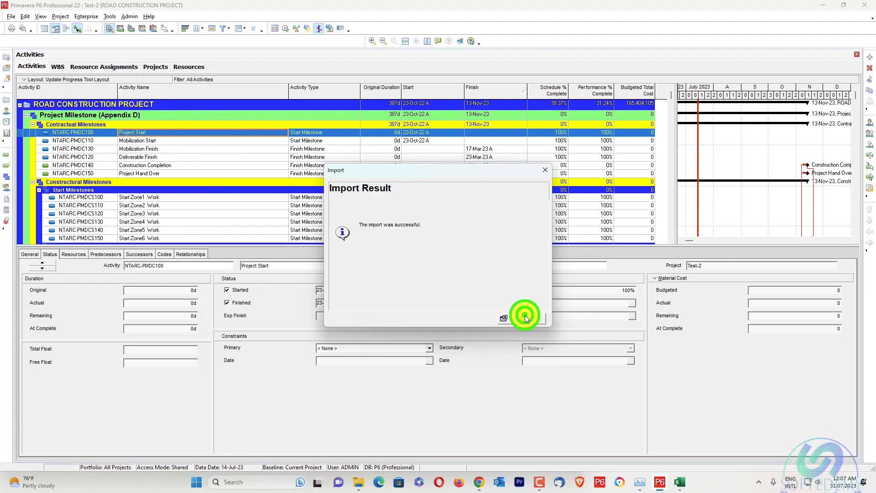
Schedule the project and open the schedule log to check its out-of-sequence activities.
key(F9)
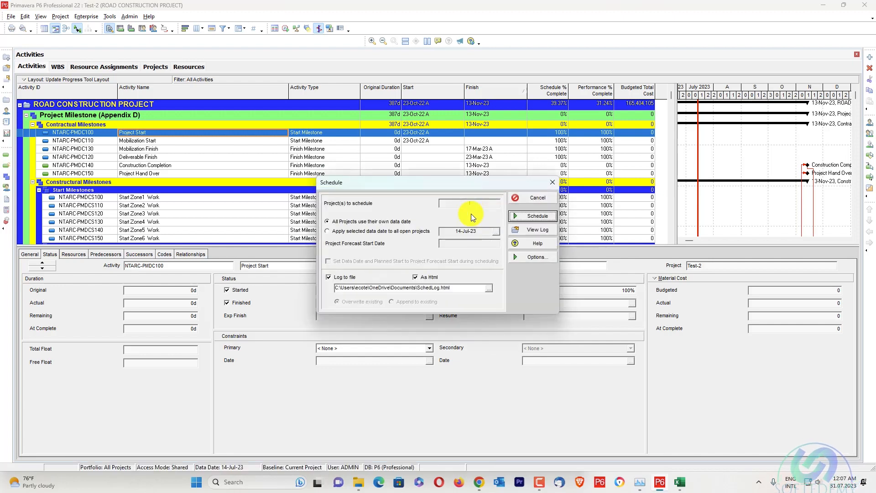
click(530, 217)
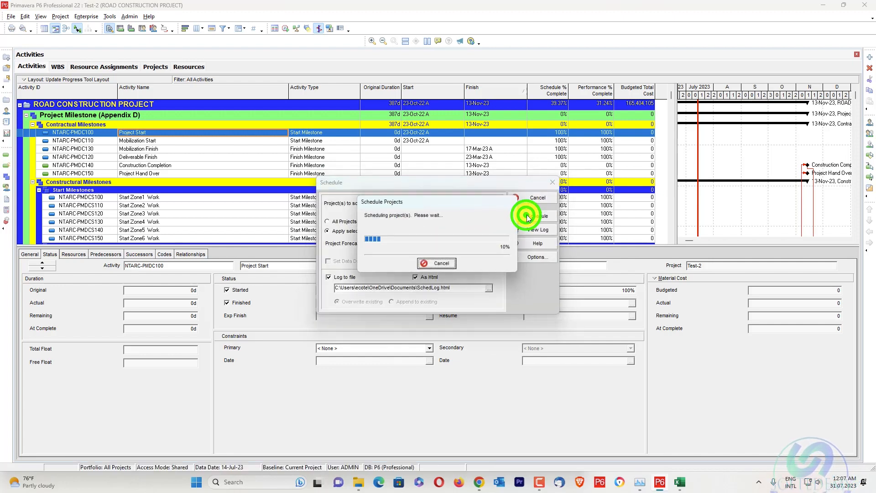
key(F9)
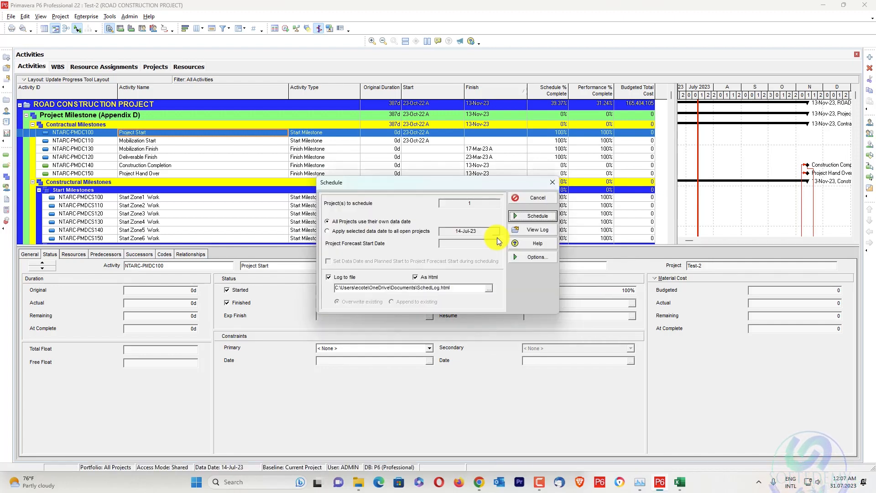
click(536, 228)
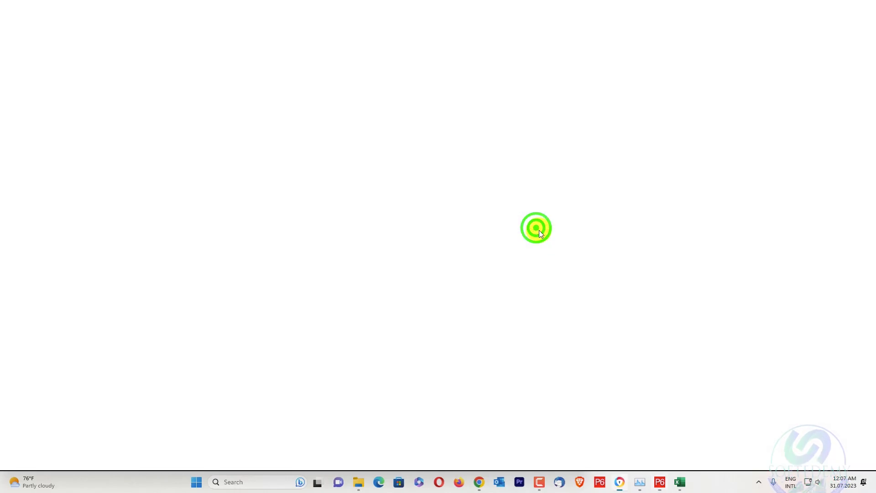
scroll(520, 260, down, 5)
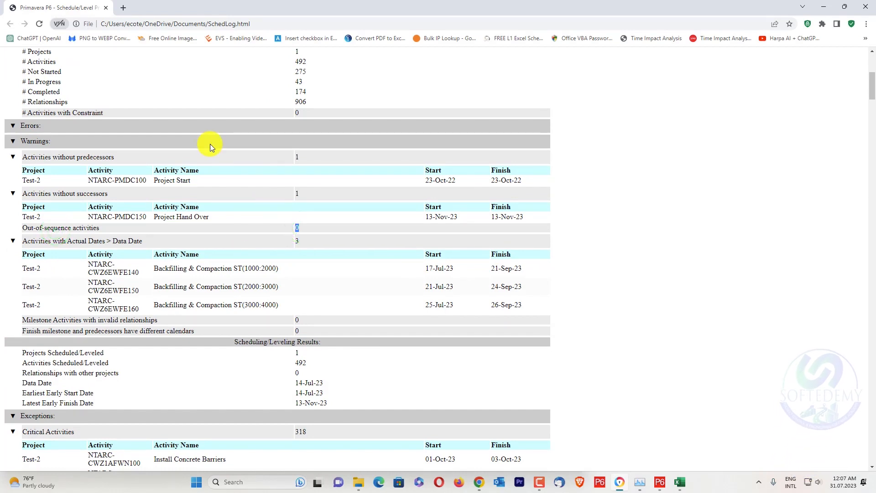
Switch to Excel and permanently delete the Out of Sequence analysis sheet.
click(680, 482)
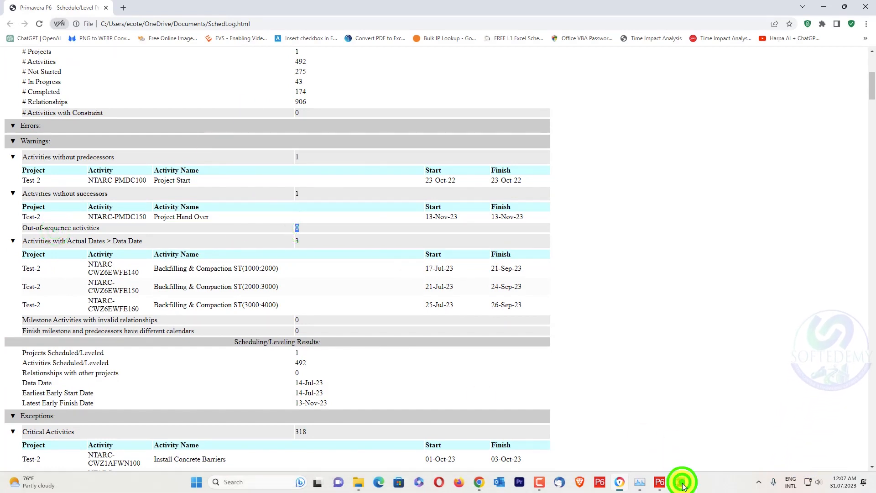
scroll(391, 205, up, 3)
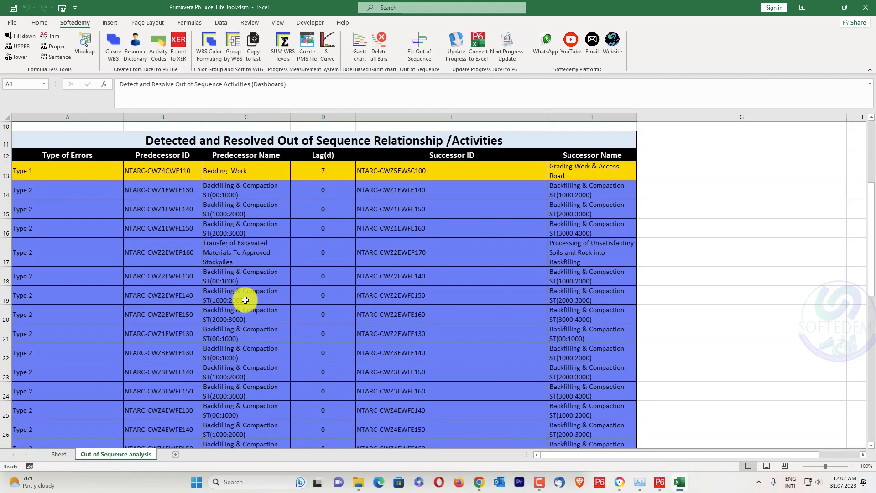
right_click(98, 453)
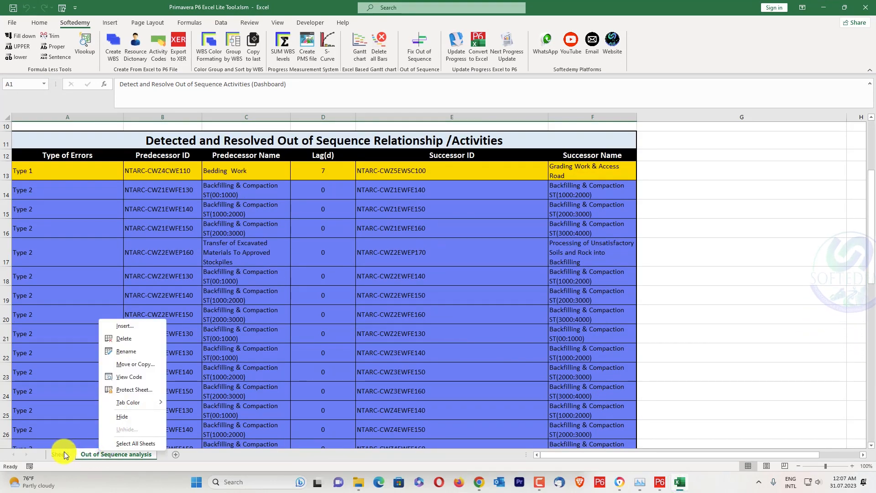
click(133, 343)
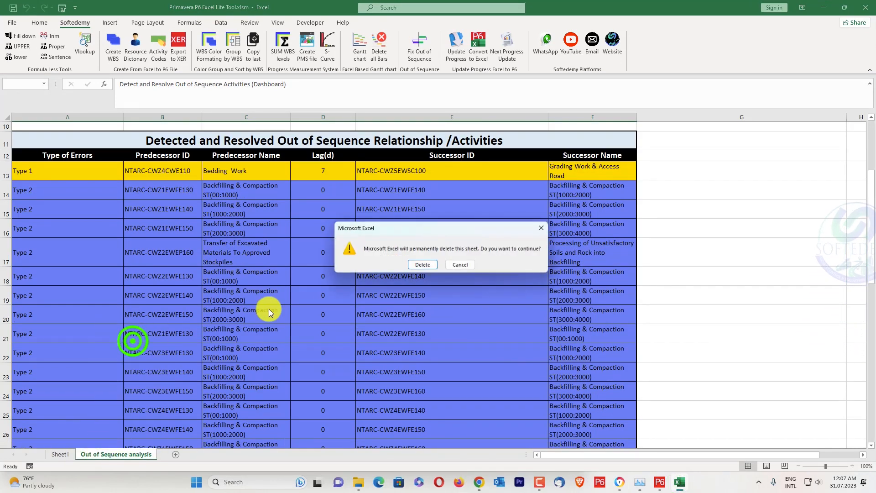
click(419, 264)
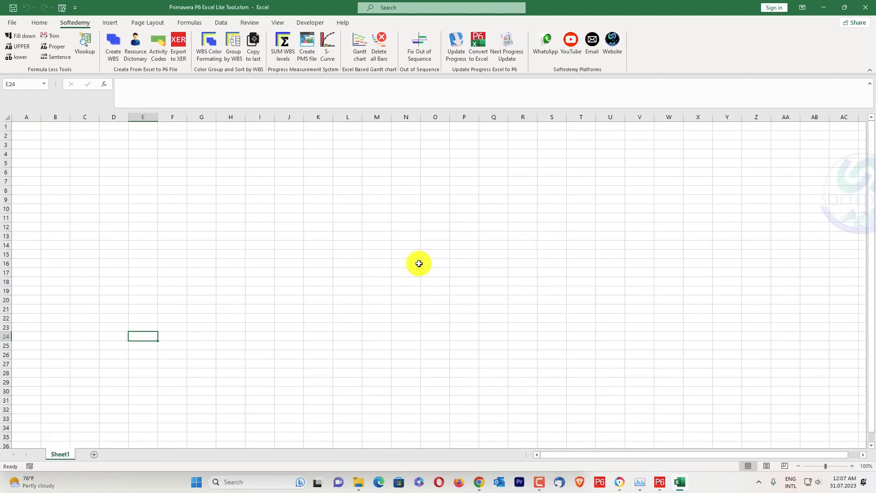
Open the Softedemy Update Progress tool, review its required project column order, and close the note.
scroll(426, 45, up, 1)
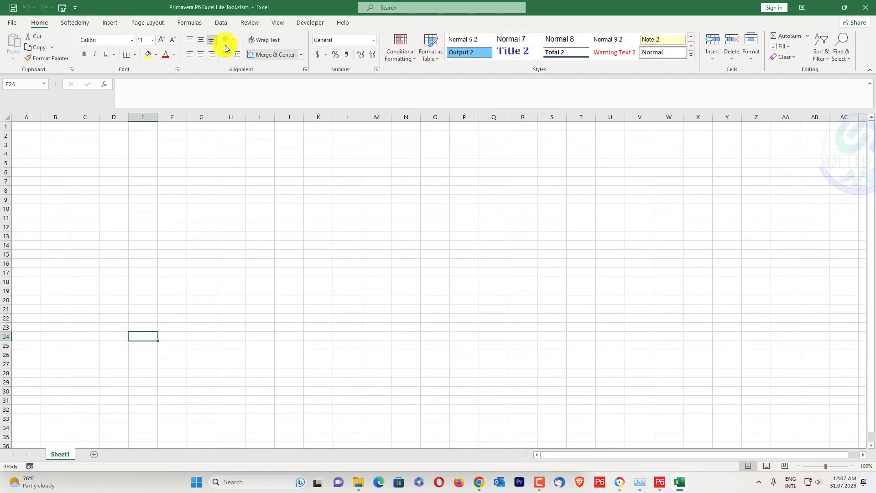
click(85, 25)
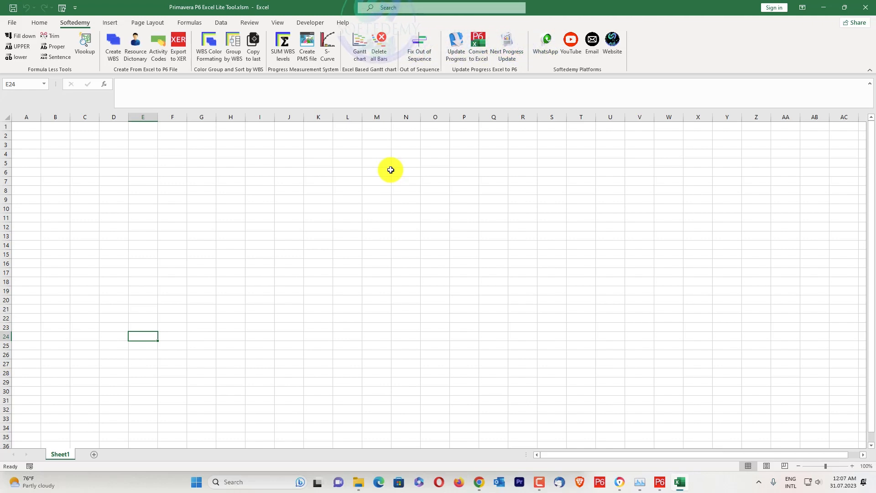
click(453, 53)
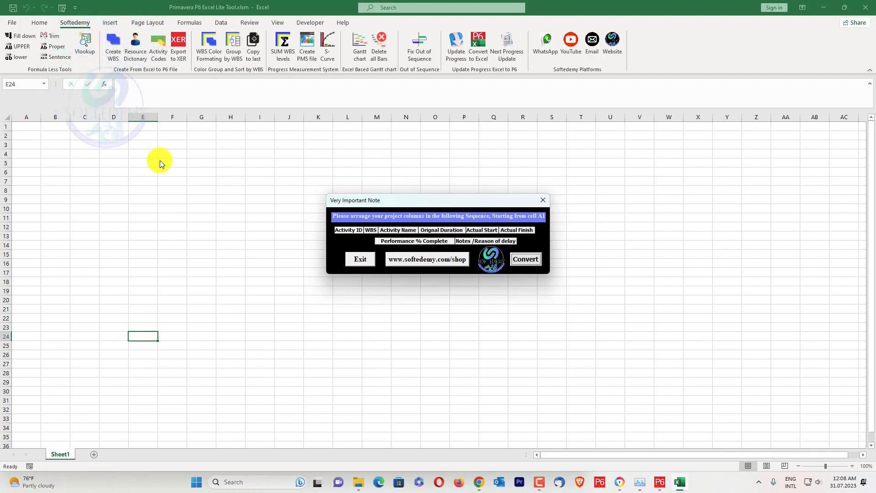
click(543, 200)
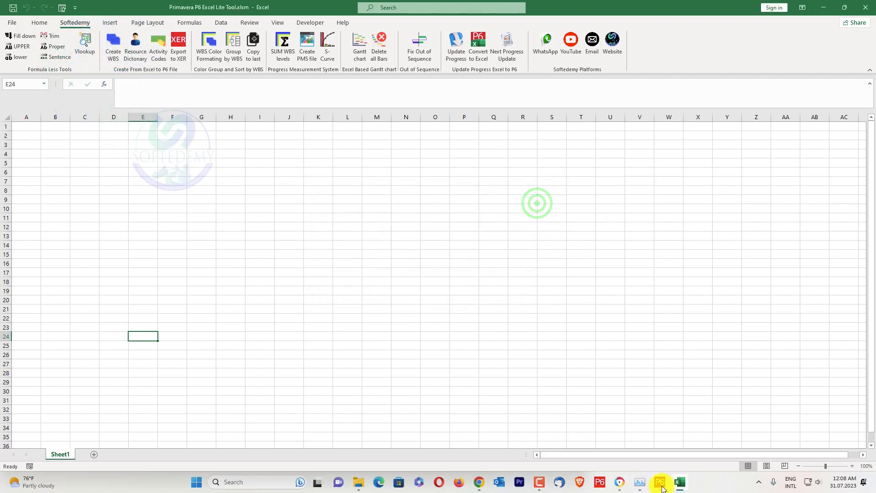
Switch to Primavera P6, where the Test-2 road construction project is open.
click(660, 482)
click(539, 198)
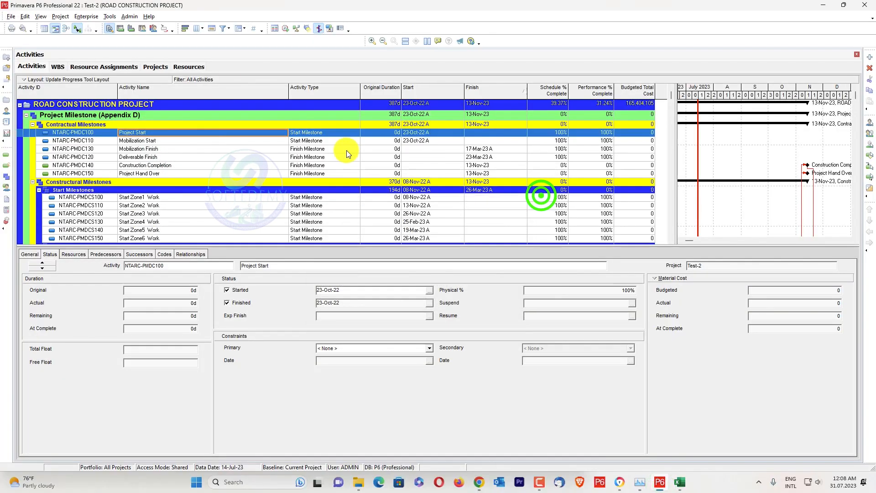
click(25, 17)
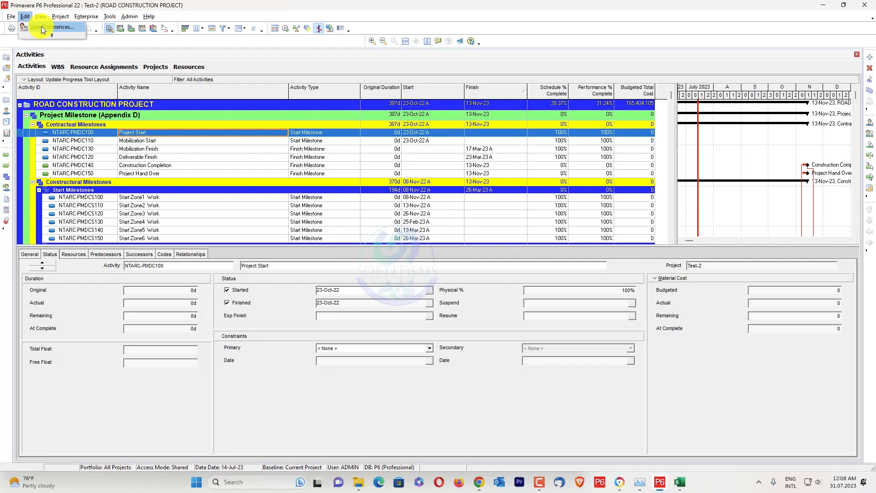
click(43, 29)
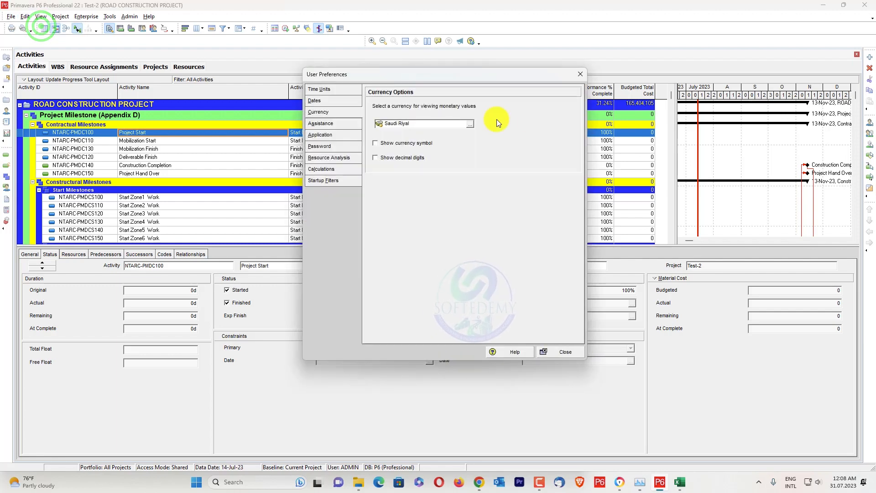
click(581, 74)
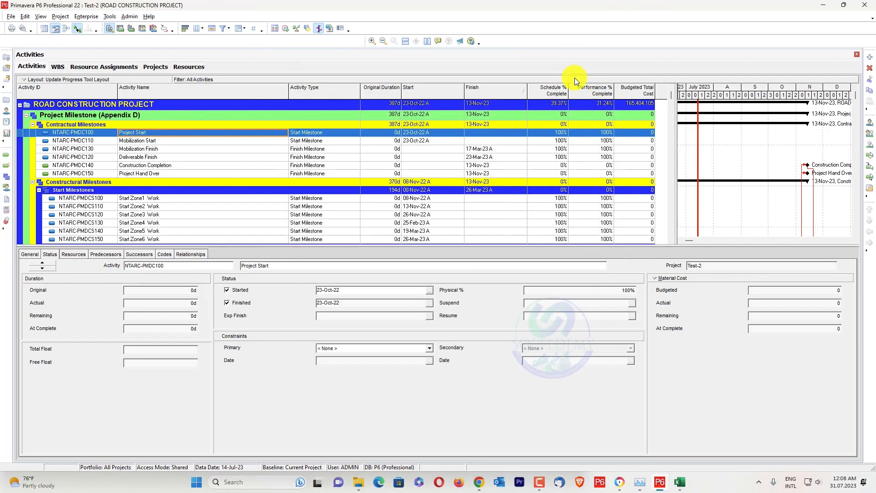
click(36, 17)
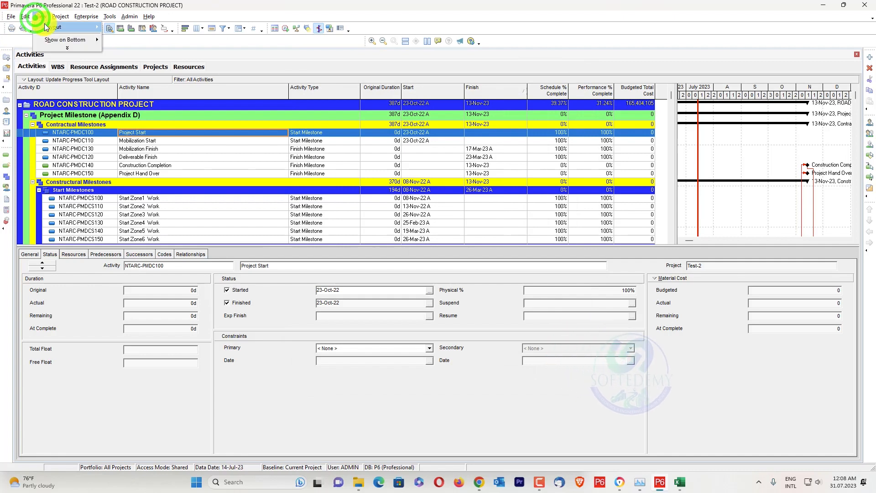
mouse_move(45, 27)
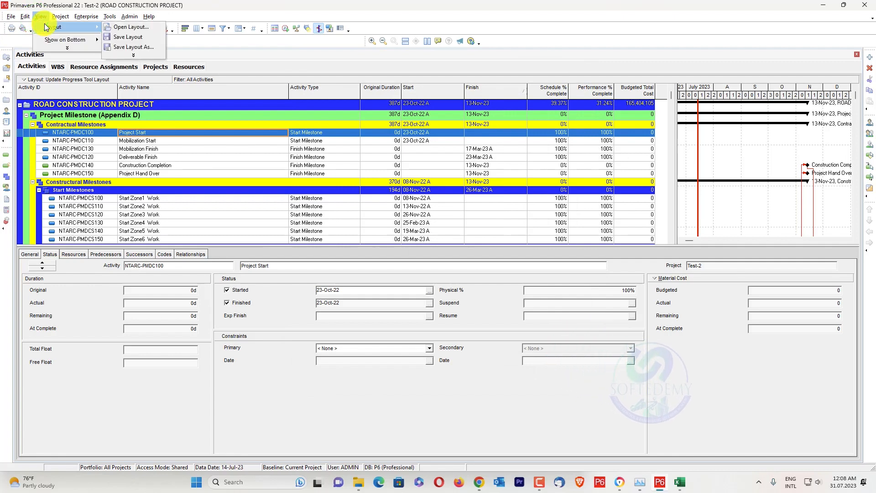
click(67, 48)
mouse_move(58, 19)
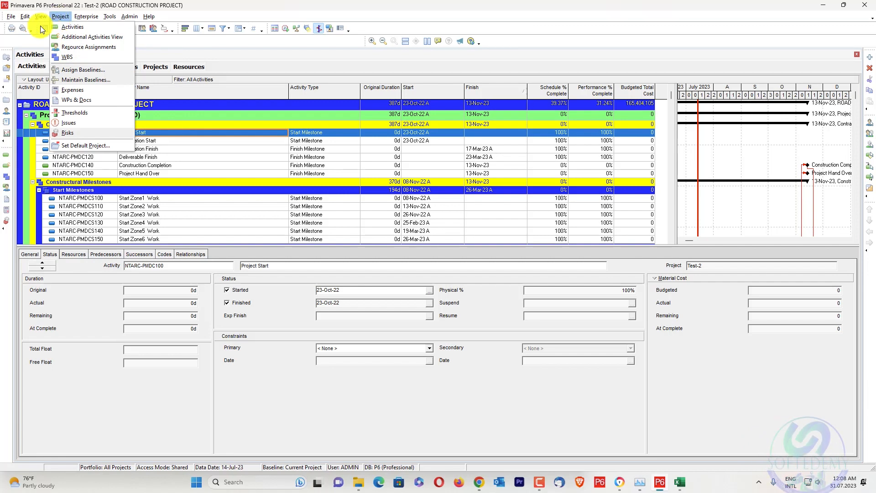
Apply and open the user layout Progress update for the activities, without saving the changes to the current layout.
mouse_move(31, 13)
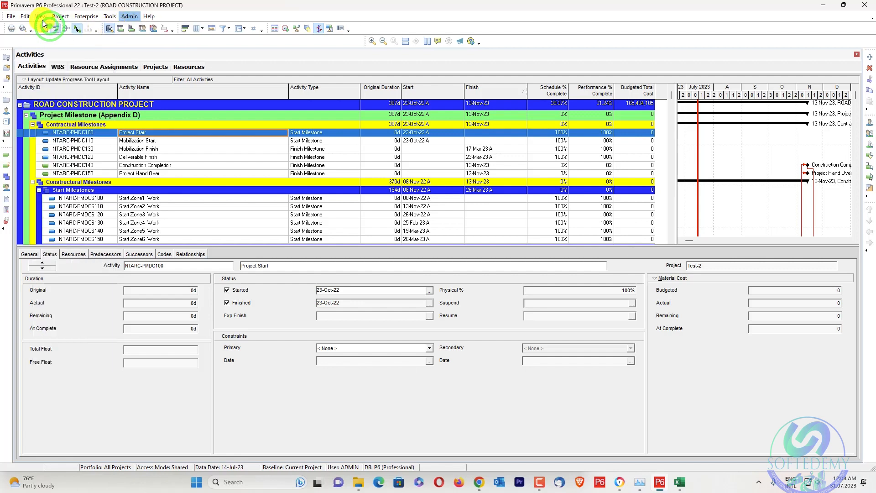
click(135, 38)
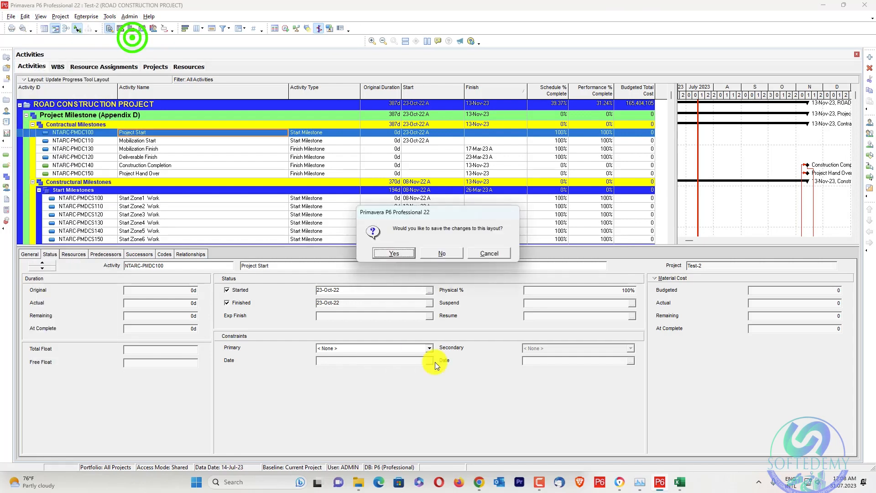
click(450, 253)
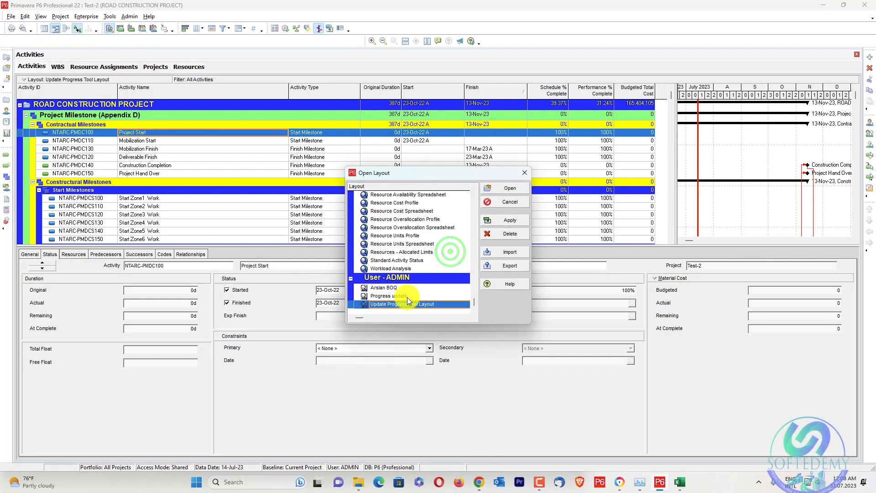
click(407, 298)
click(506, 220)
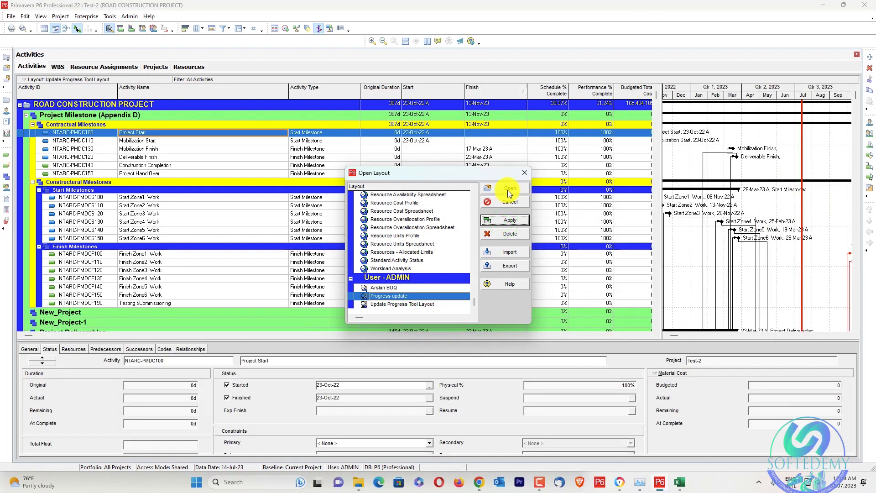
click(510, 191)
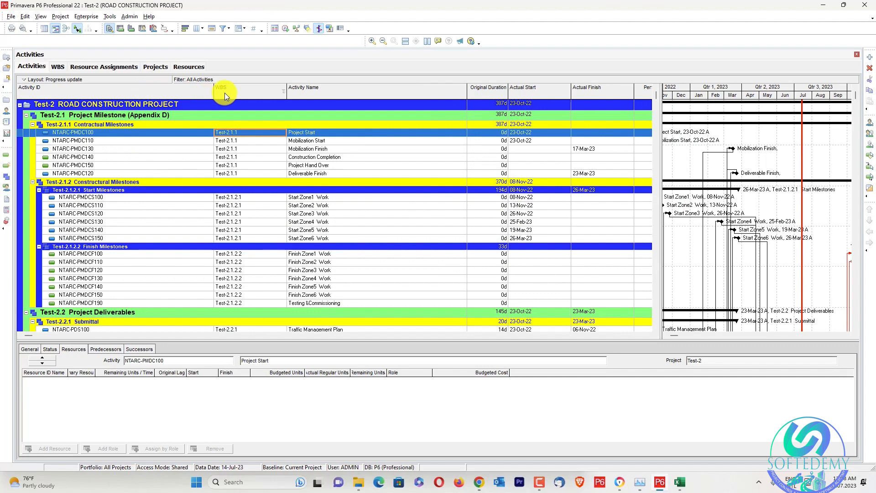
click(651, 337)
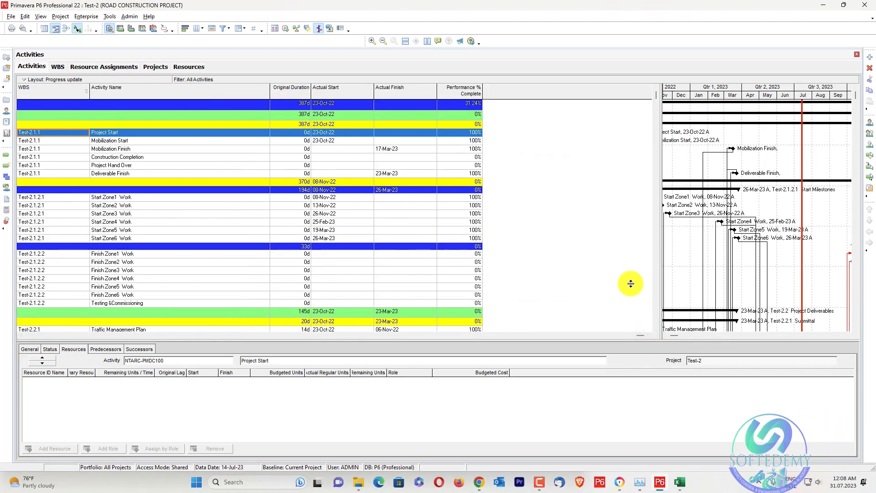
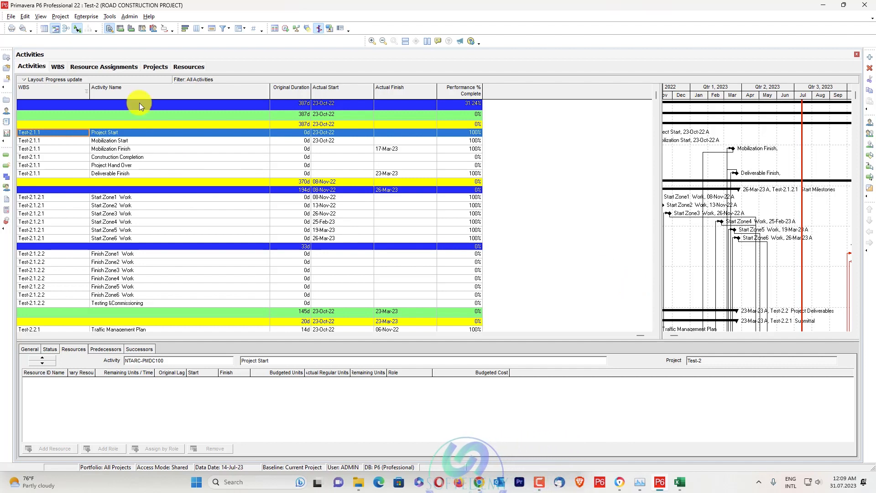
Review the user defined fields for Activities, find the text field Reason of Delay and Contsraints, and close the list.
click(86, 17)
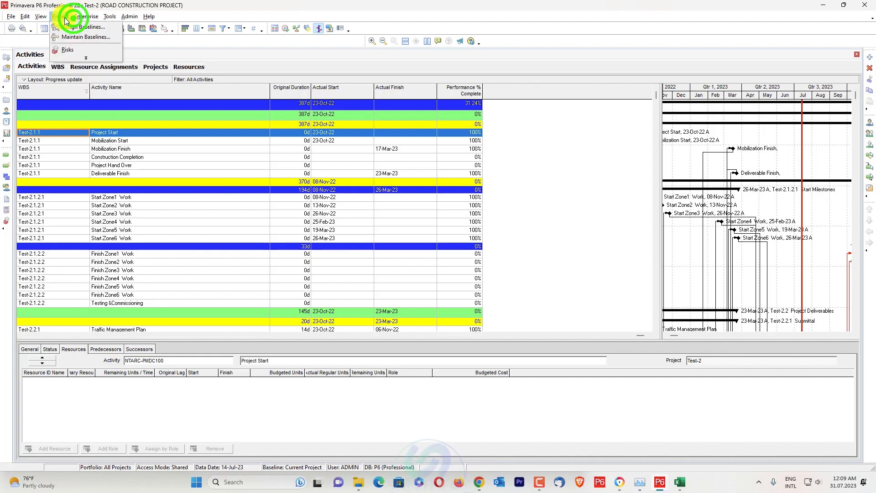
click(97, 60)
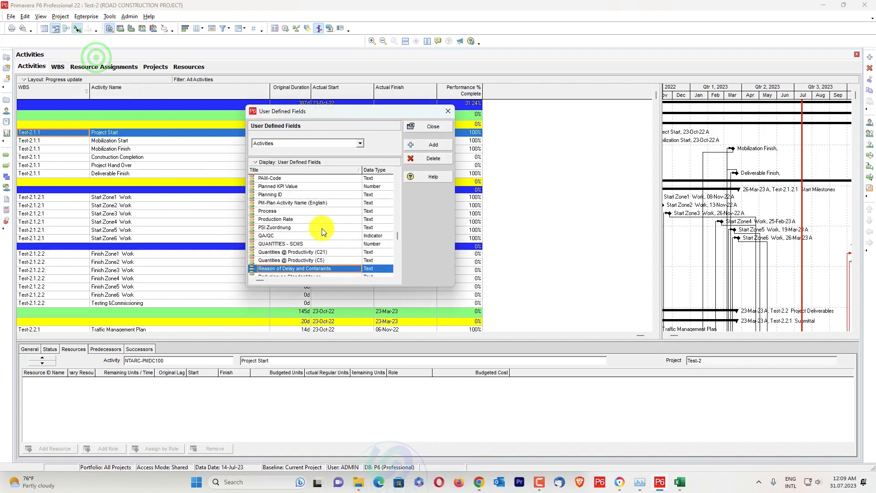
scroll(321, 237, down, 2)
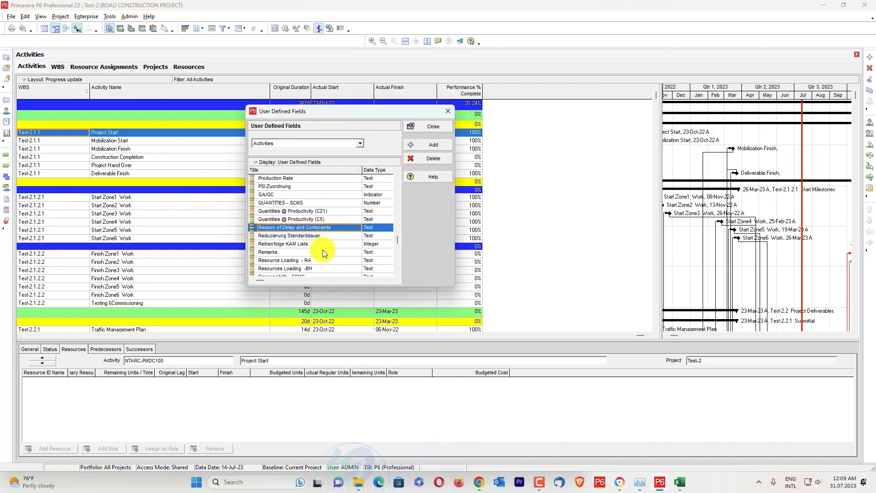
scroll(322, 250, up, 4)
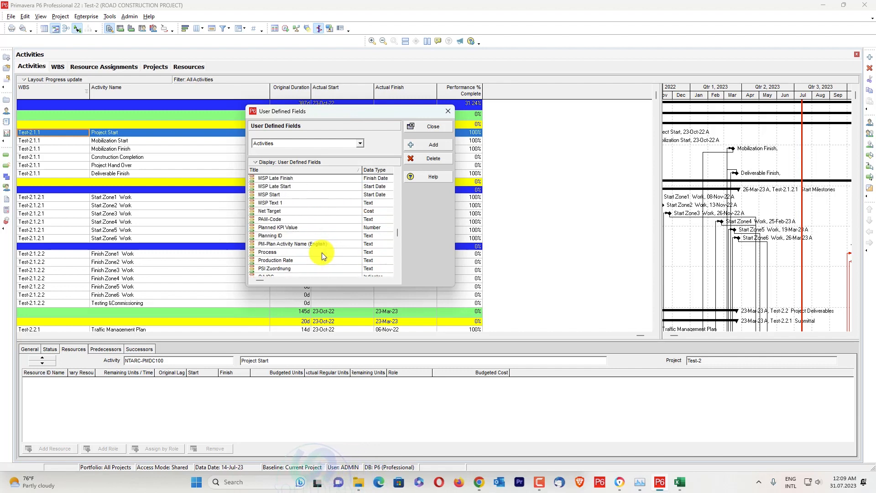
scroll(323, 255, up, 10)
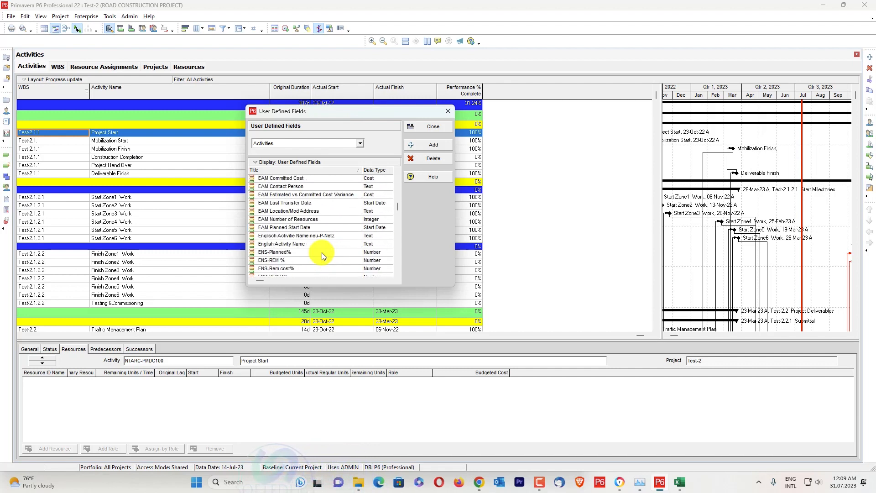
scroll(322, 254, down, 4)
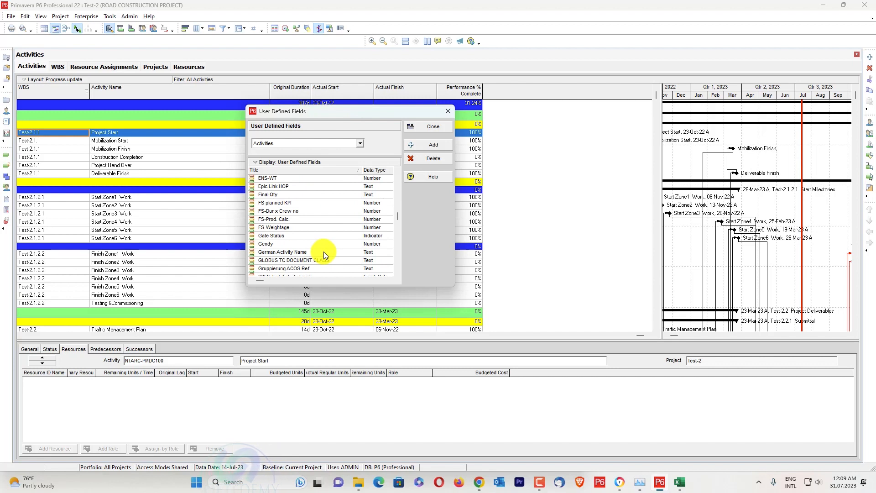
scroll(324, 254, up, 2)
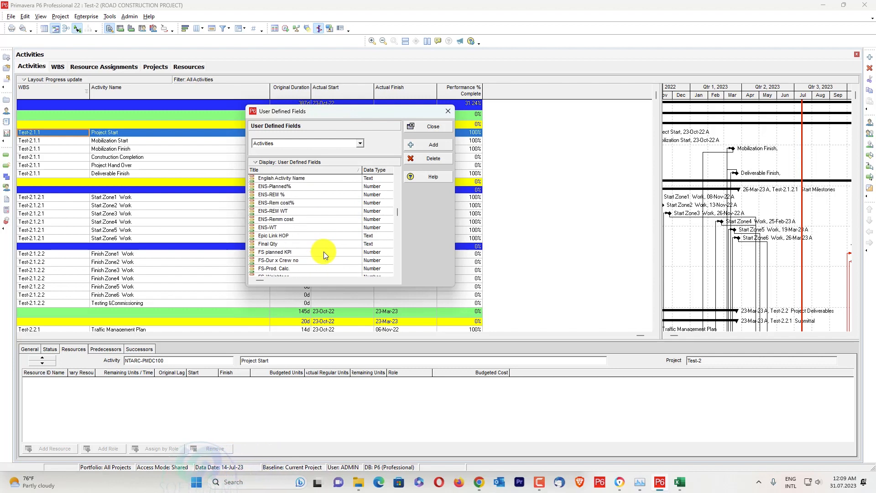
scroll(324, 253, up, 7)
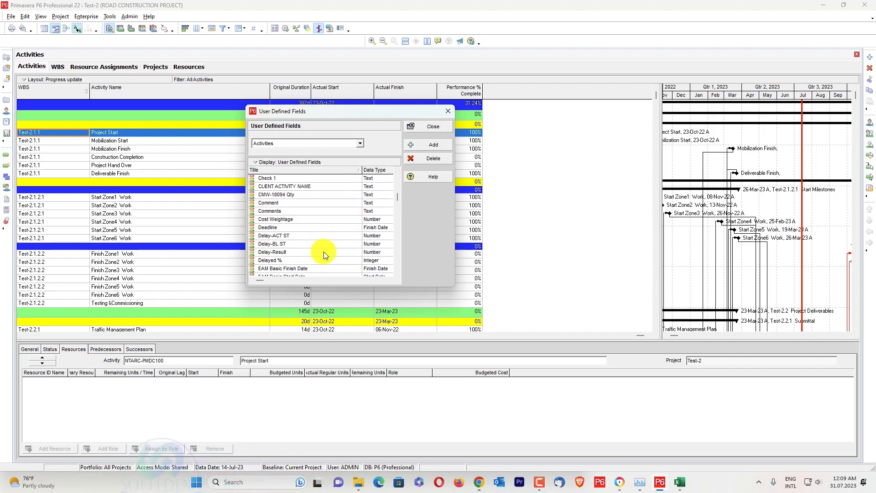
scroll(302, 253, down, 1)
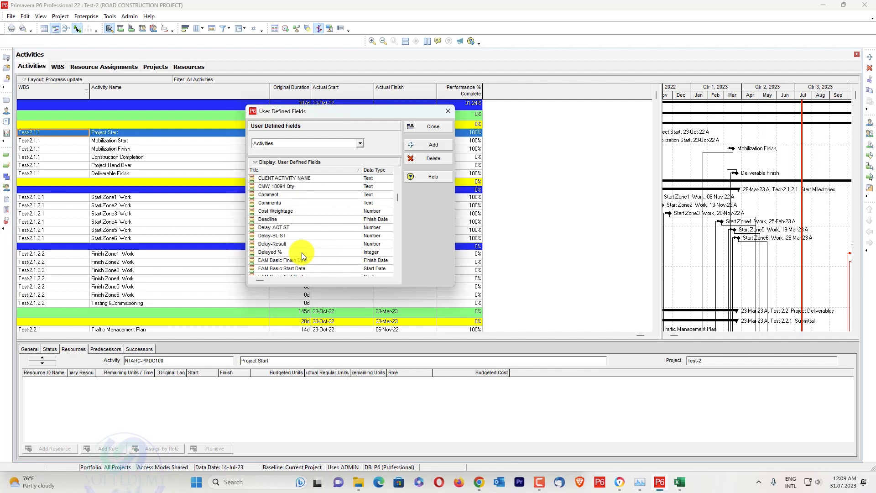
scroll(302, 253, up, 5)
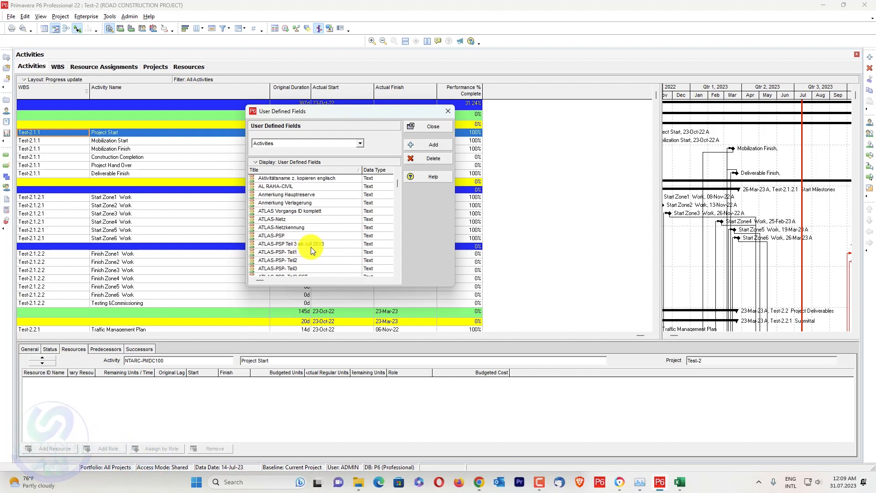
drag(396, 190, 393, 246)
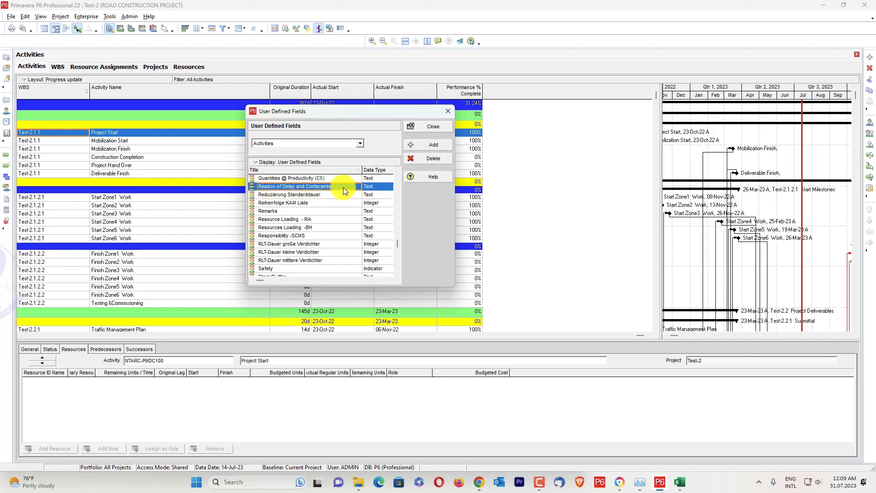
click(438, 126)
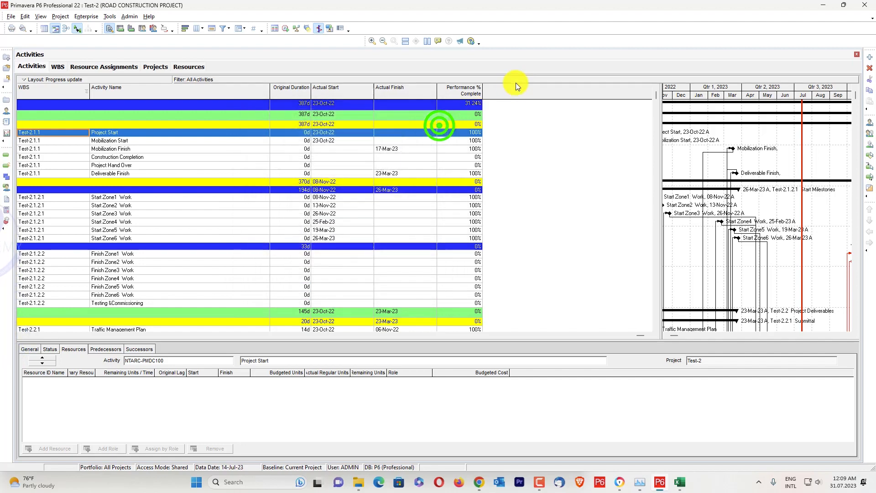
Add the user defined field Reason of Delay and Contsraints to the activity table's selected columns.
right_click(550, 86)
click(583, 221)
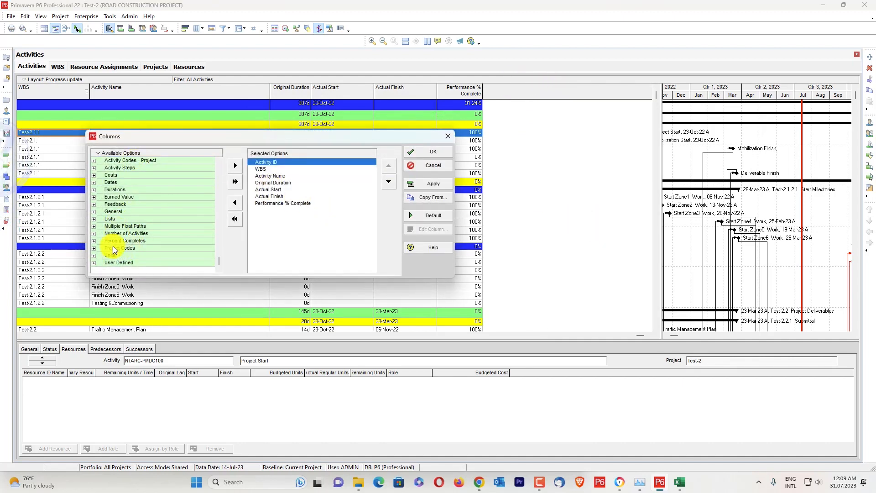
click(94, 263)
scroll(93, 263, down, 10)
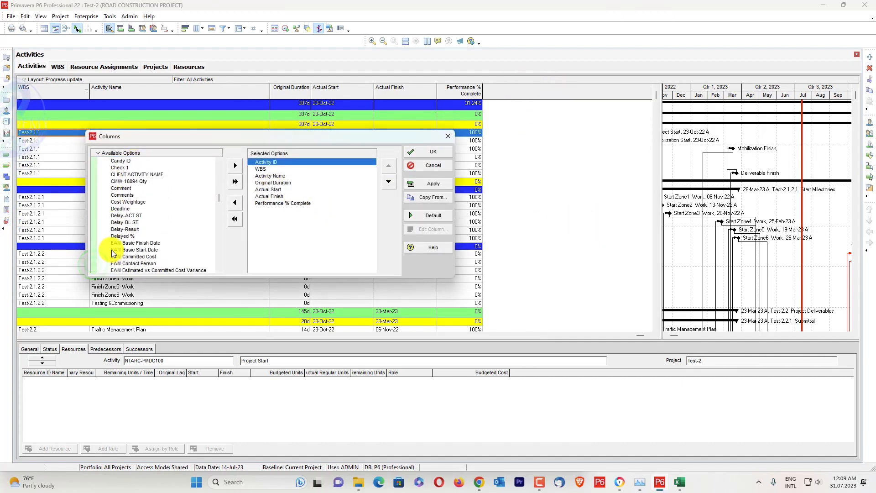
scroll(117, 240, down, 12)
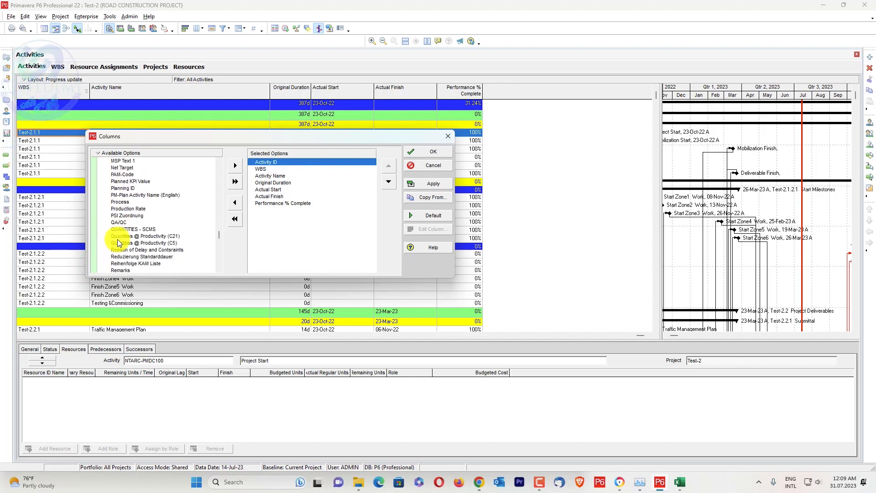
click(118, 249)
click(235, 165)
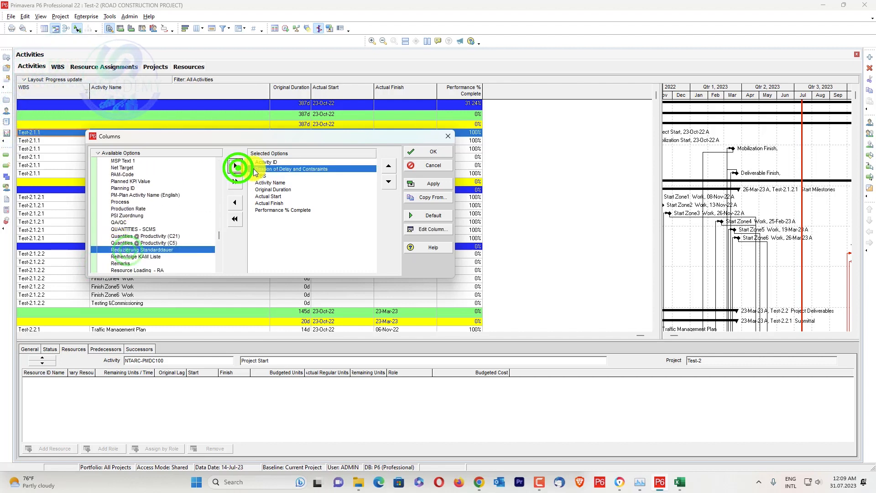
Place the Reason of Delay and Contsraints column after Performance % Complete, apply the columns, and widen it to show its full title.
click(388, 181)
click(388, 181)
click(389, 181)
click(389, 182)
click(388, 181)
click(388, 182)
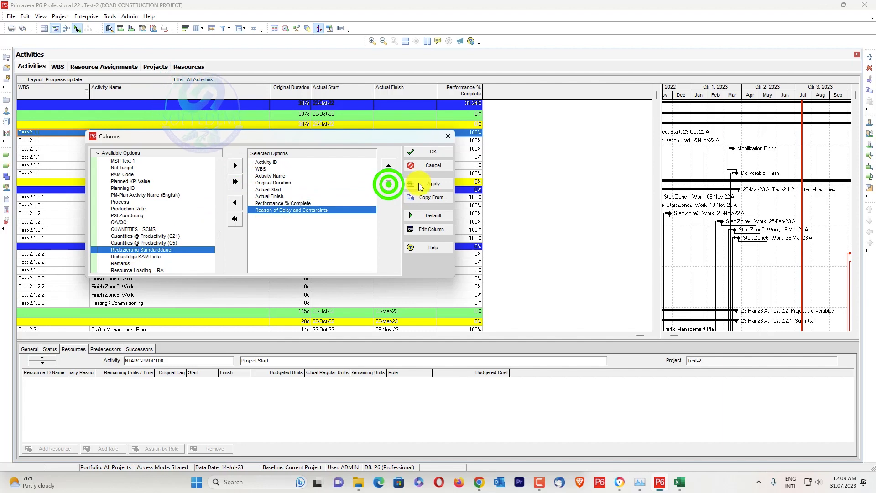
click(437, 151)
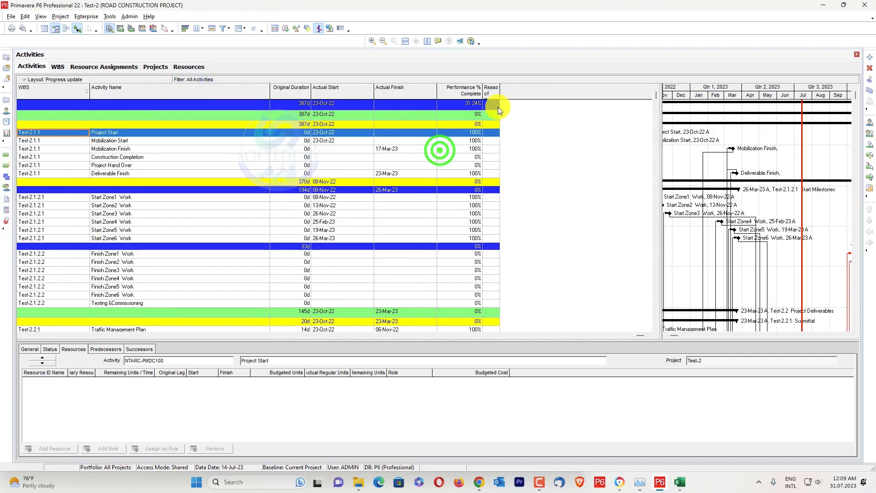
drag(500, 92, 589, 90)
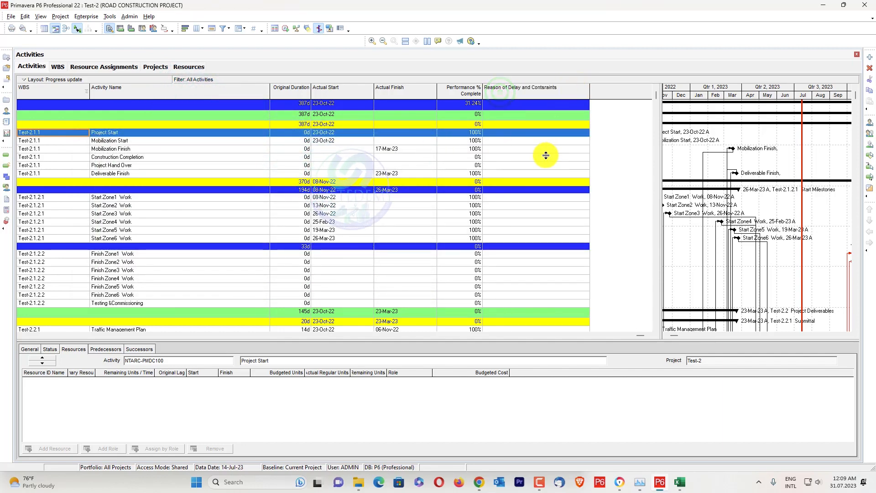
Copy all rows of the activity table and paste them into the empty Sheet1 in Excel, starting at cell A1.
key(ctrl+a)
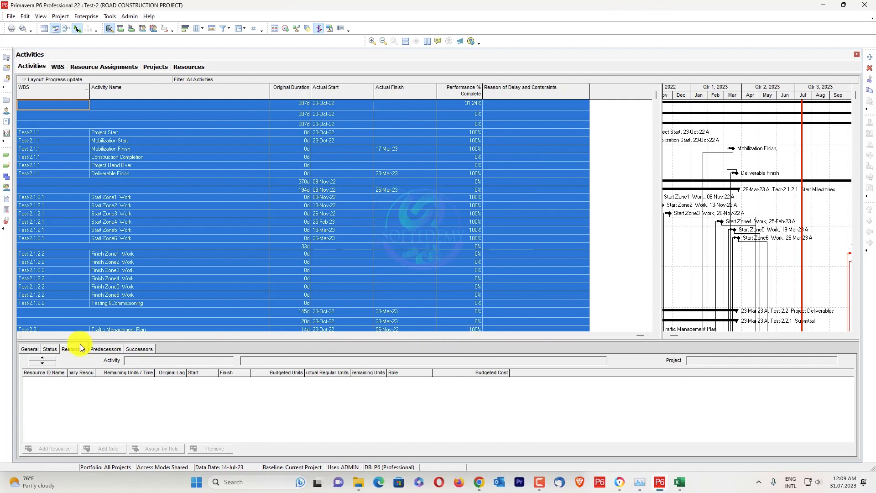
click(28, 337)
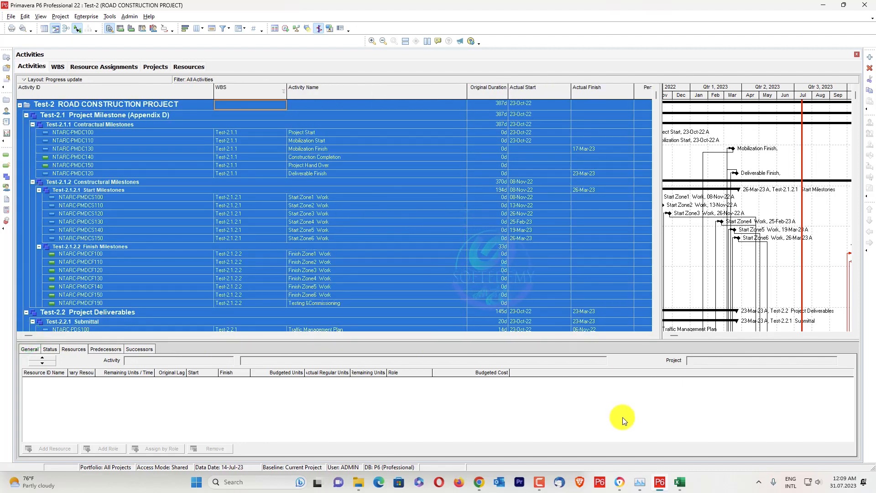
click(677, 481)
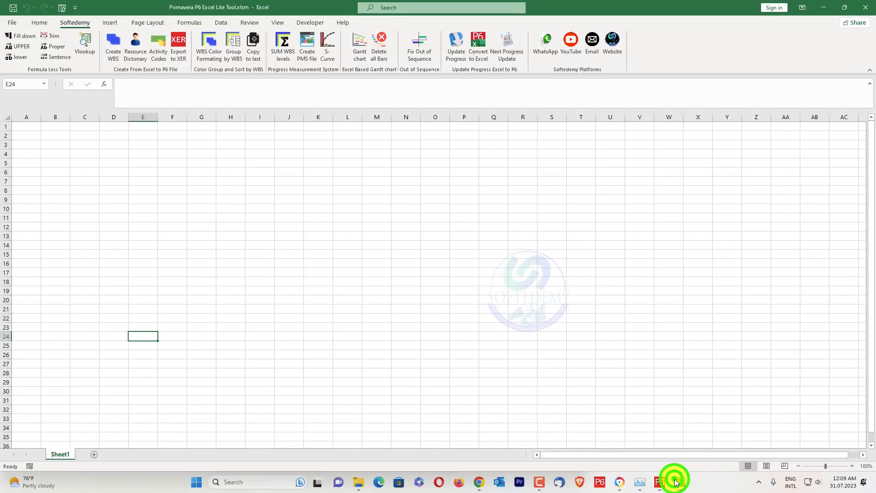
click(25, 133)
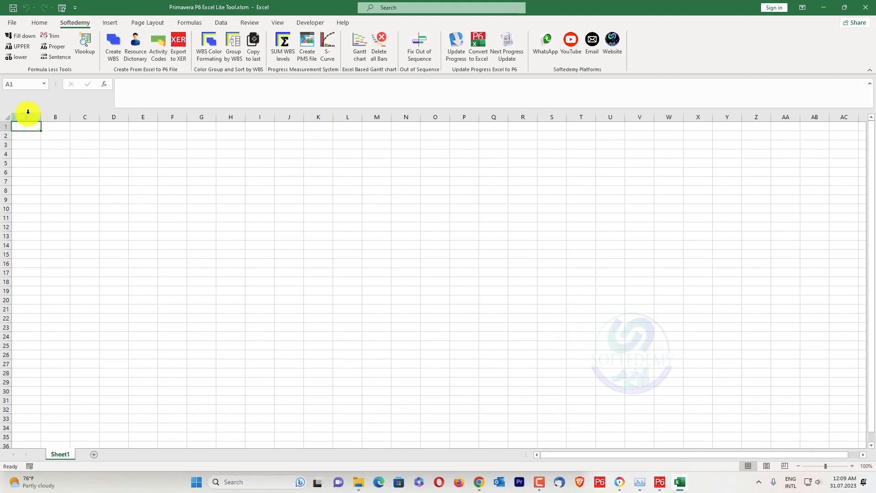
click(26, 126)
key(alt+Tab)
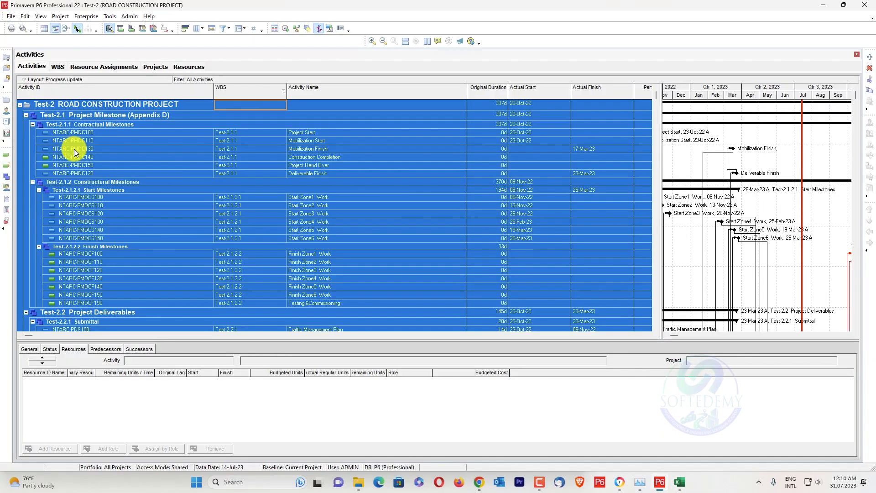
key(ctrl+c)
key(alt+Tab)
key(ctrl+v)
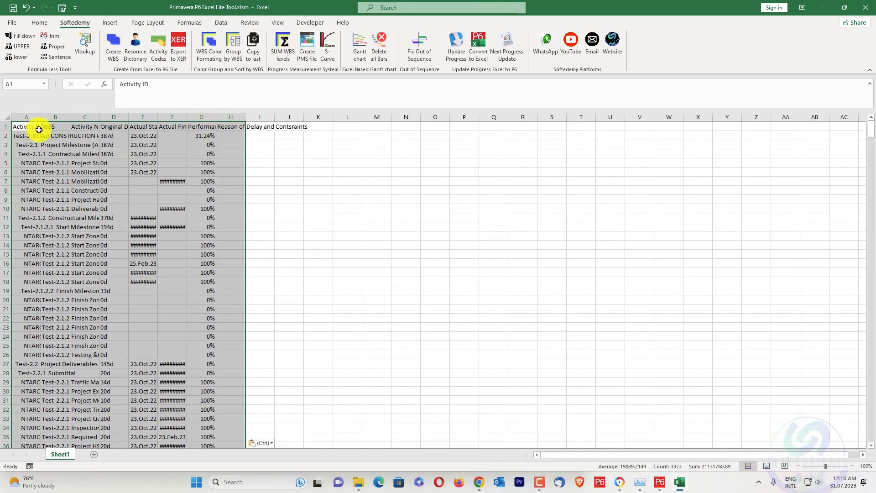
Convert the pasted schedule with the Softedemy Update Progress tool, choosing to group the project.
click(462, 61)
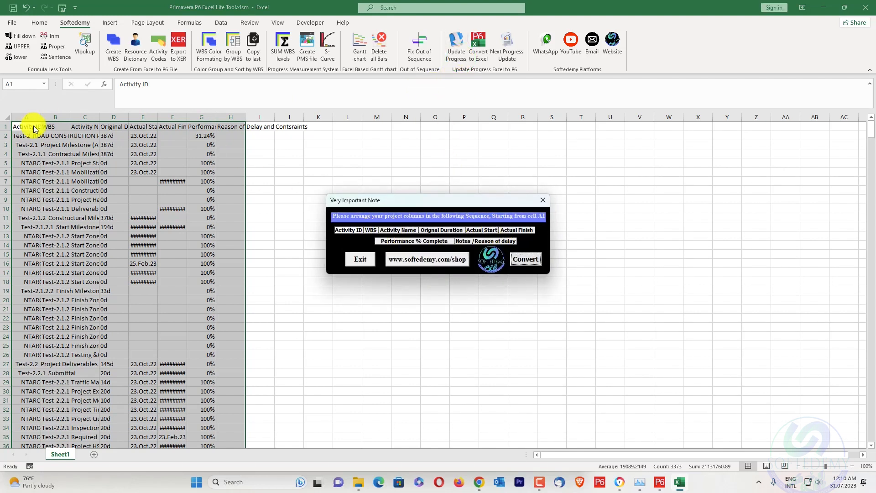
click(529, 259)
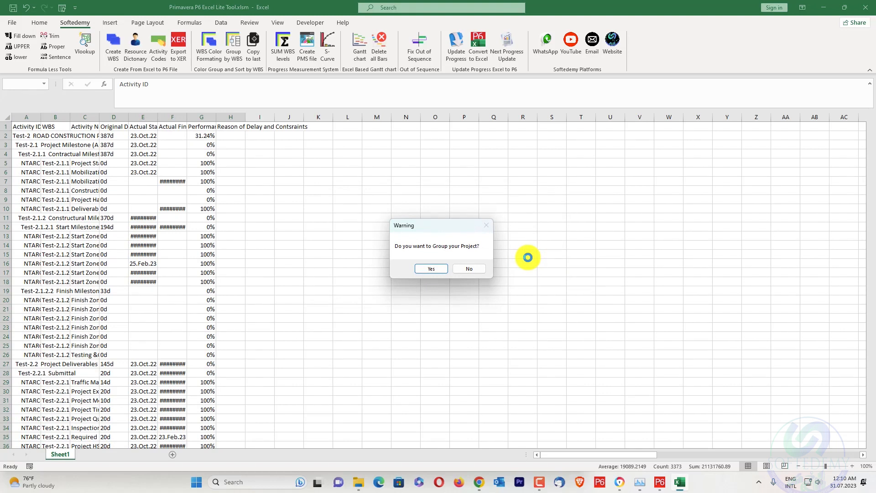
click(440, 266)
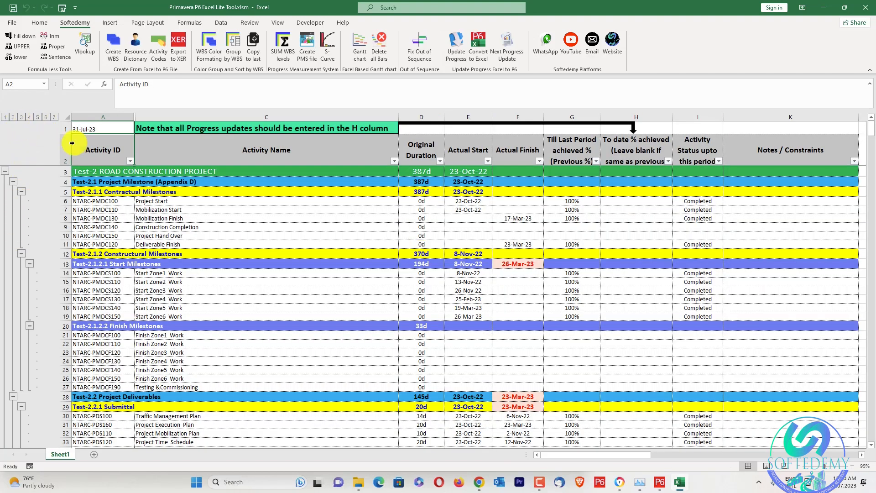
Find Concrete Barriers 2Face under Test-2.5.3.1 Roads in the converted sheet and select its Actual Start cell.
drag(675, 452, 586, 448)
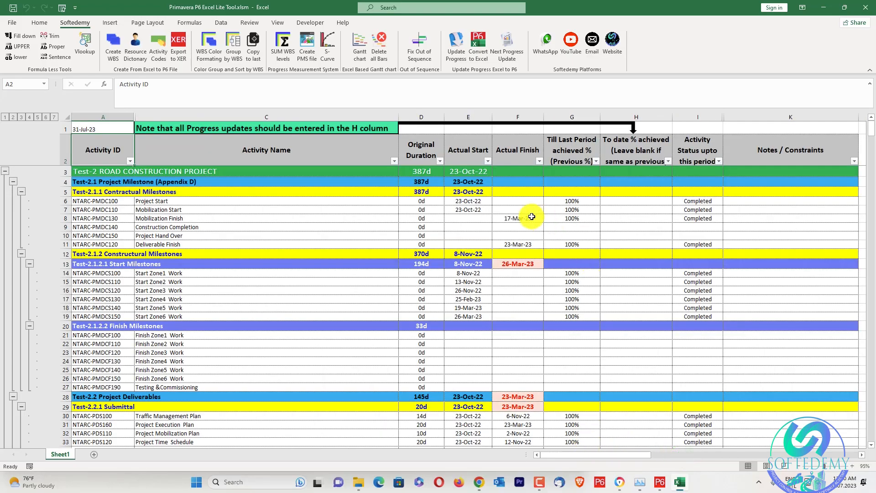
scroll(535, 268, down, 20)
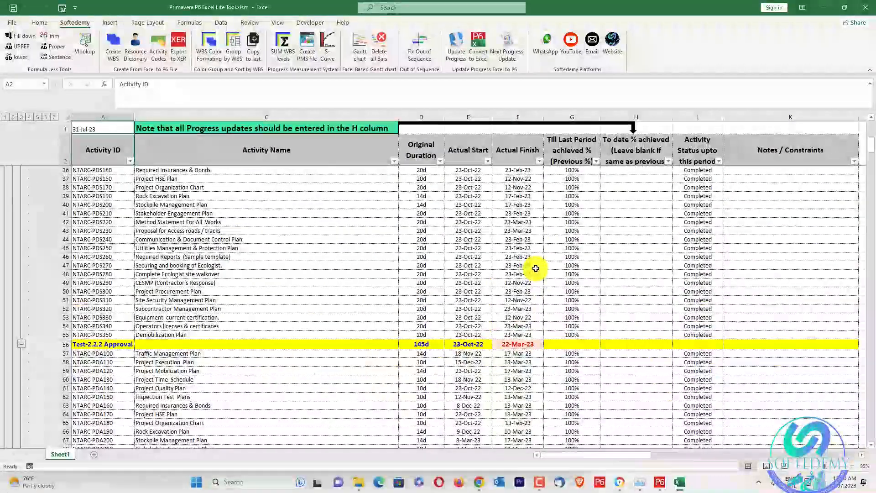
scroll(535, 268, down, 20)
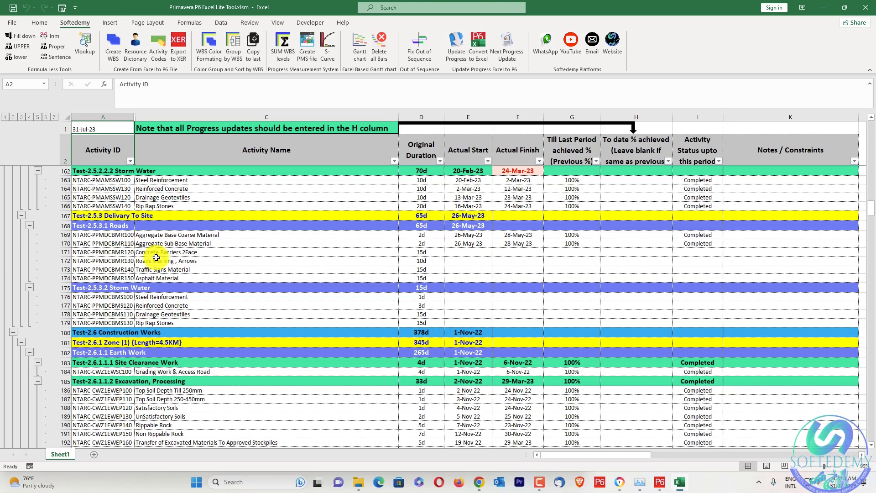
click(475, 251)
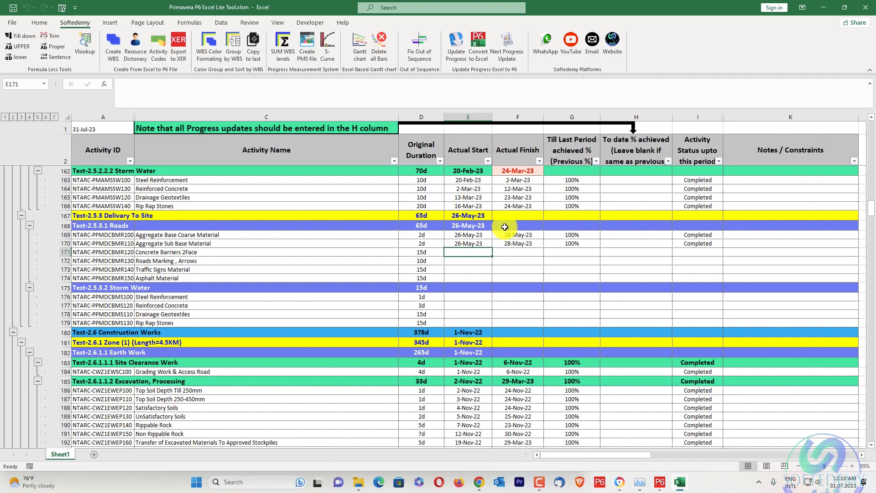
Switch to Primavera P6, check the project's data date in the Schedule dialog, close it without scheduling, and return to Excel.
click(656, 480)
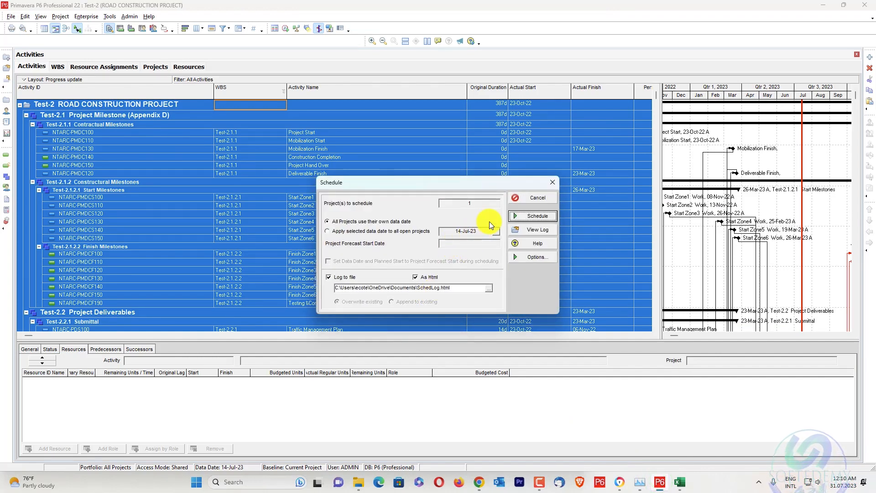
click(553, 183)
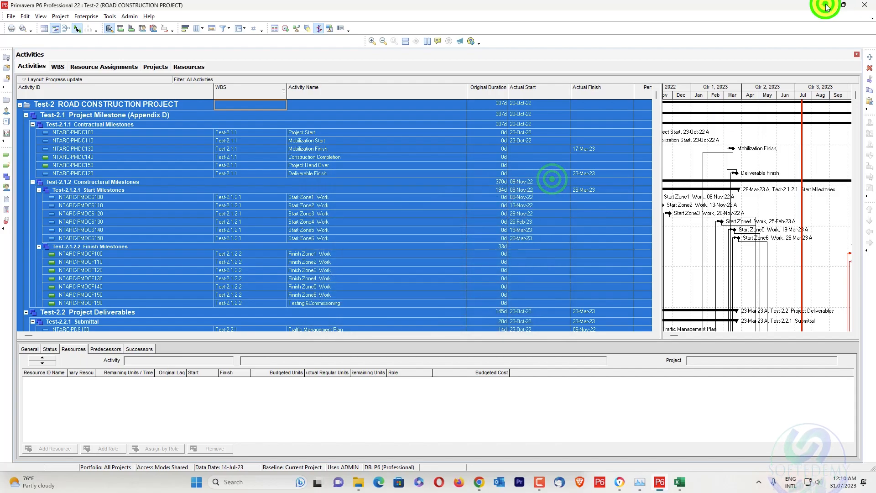
click(827, 6)
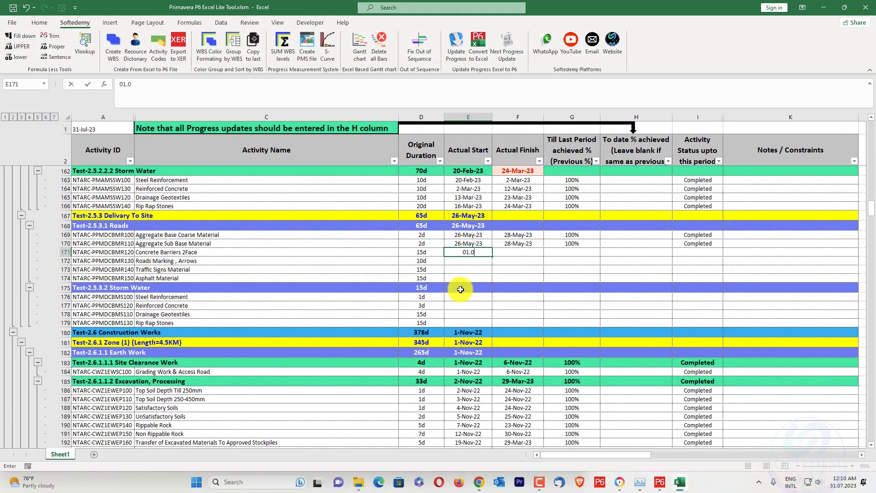
Set the Actual Start of Concrete Barriers 2Face to 01.07.2023.
text(01.07.2023)
key(Tab)
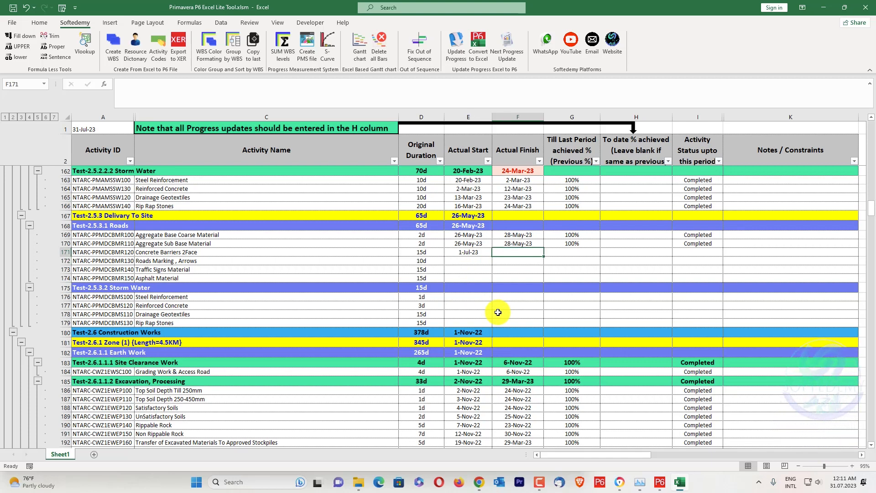
Try to enter 5 in the previous-period achieved % cell of Concrete Barriers 2Face.
key(Tab)
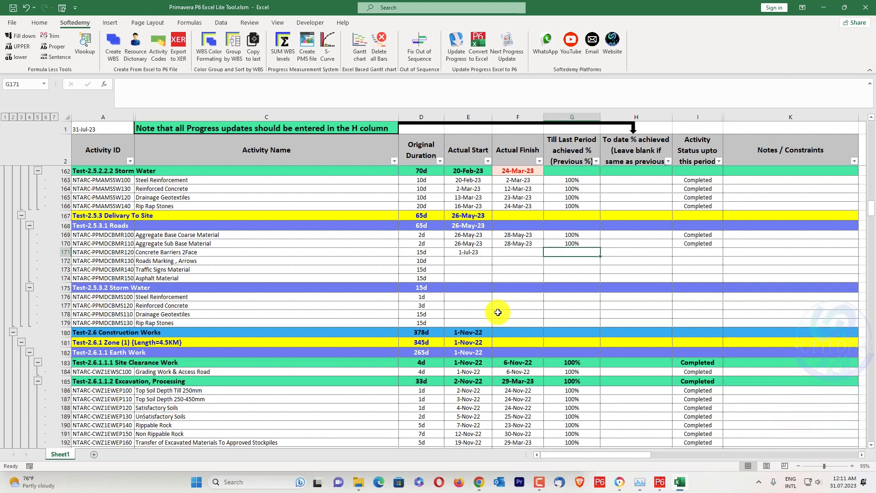
key(5)
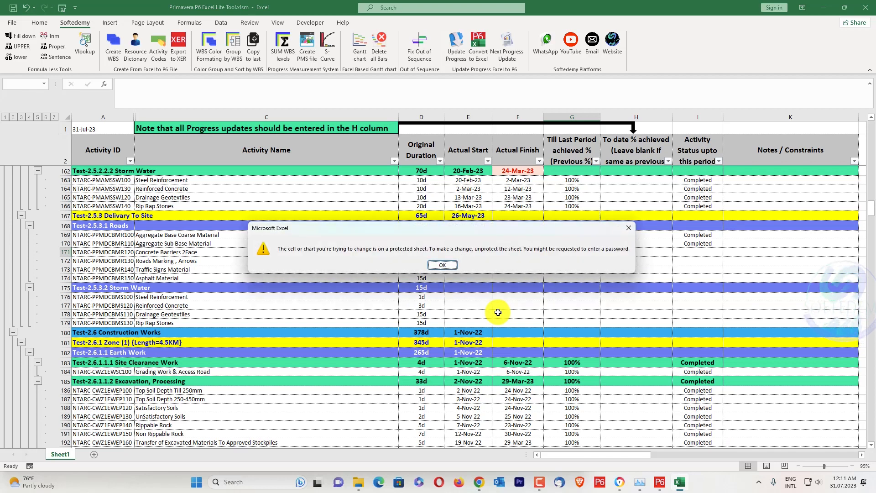
click(442, 264)
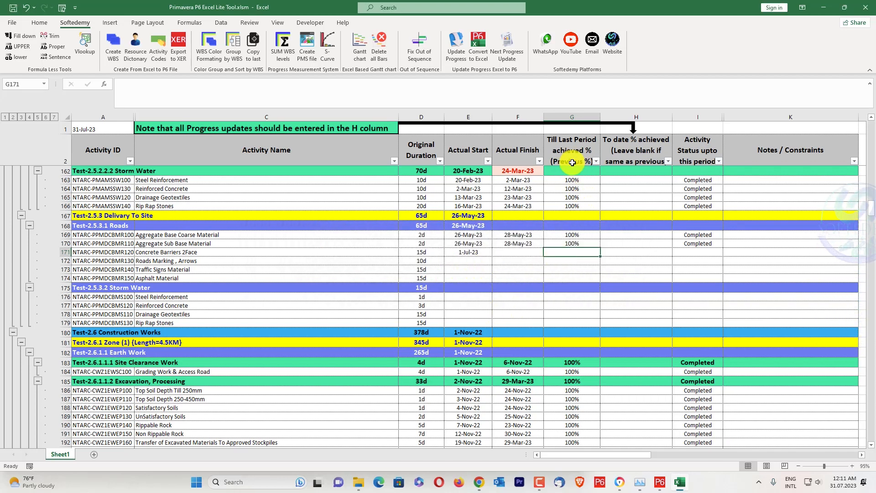
Switch to Primavera P6, widen the activity table to expose the Performance % Complete column, and return to Excel.
click(660, 482)
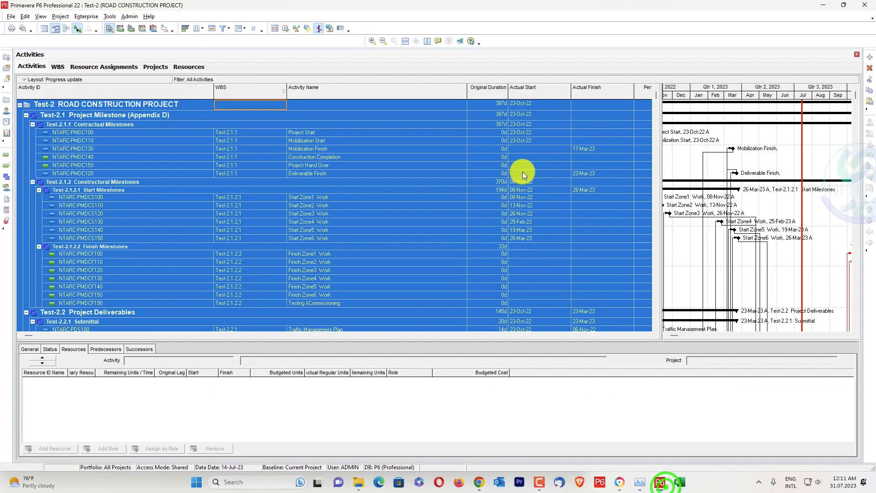
drag(664, 152, 736, 150)
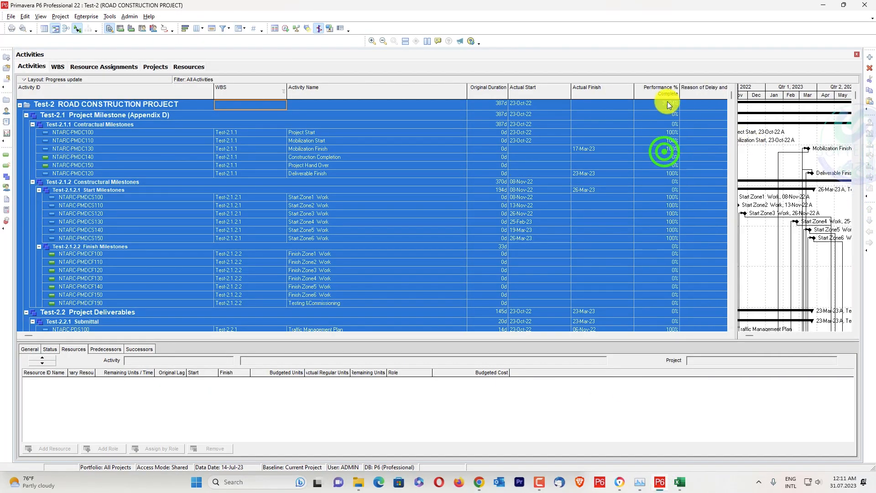
click(825, 6)
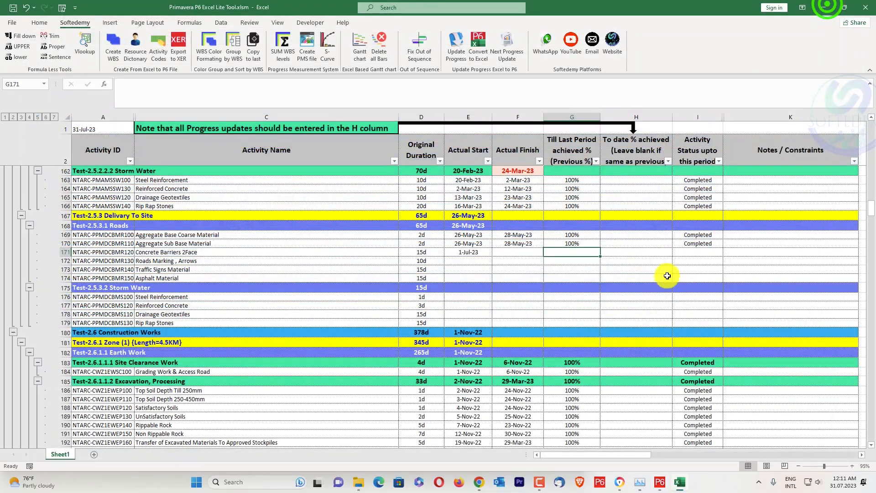
Enter 45% as the to-date achieved progress of Concrete Barriers 2Face.
click(645, 251)
text(45)
key(Return)
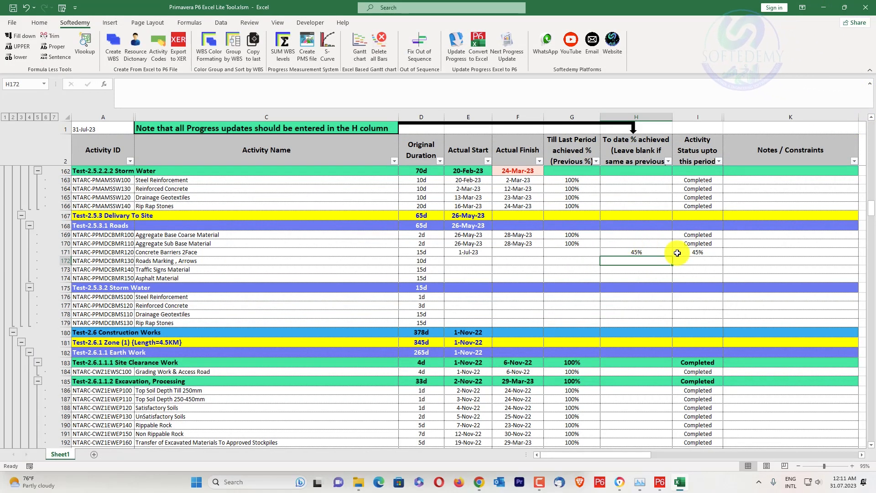
Under Test-2.6.1.1.4 Road Layers Work, set the Actual Start of Aggregate Subbase Course 150~200mm to 03.07.
scroll(607, 256, down, 1)
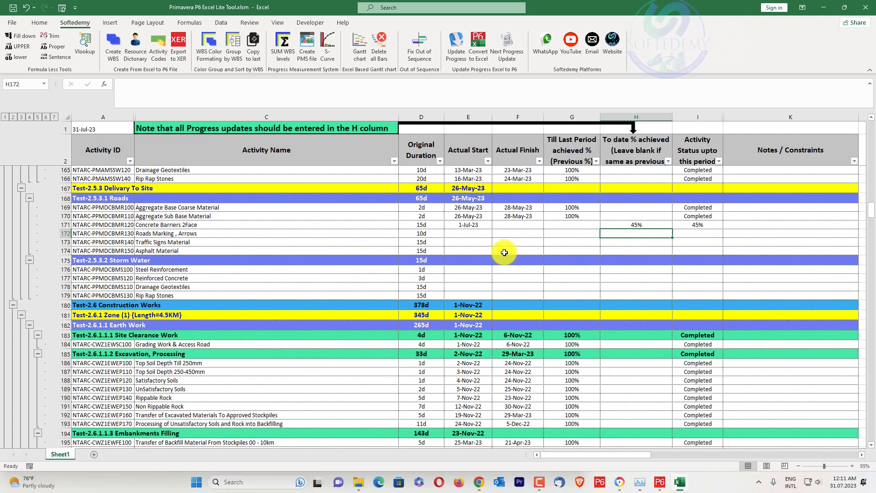
scroll(505, 251, down, 8)
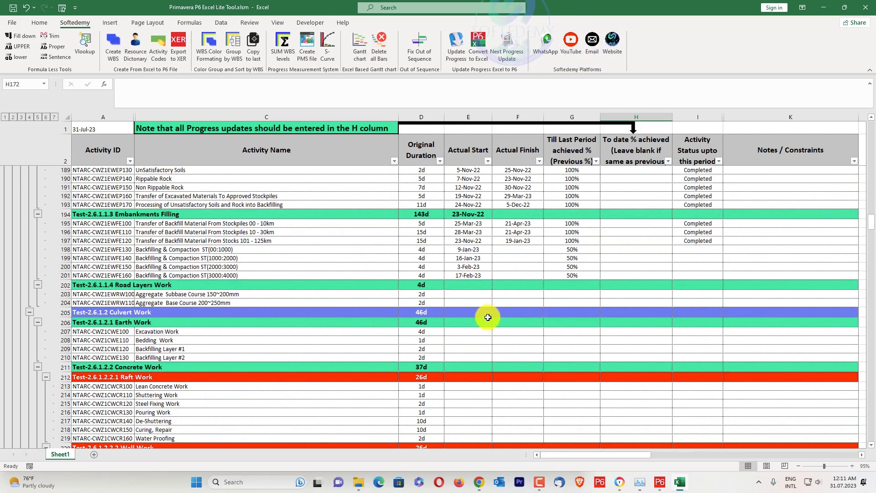
scroll(479, 302, up, 2)
scroll(506, 334, down, 1)
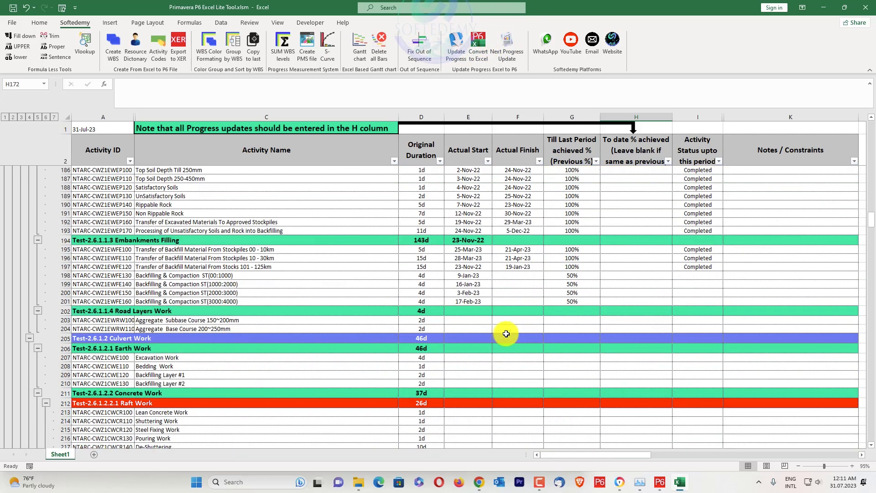
click(469, 321)
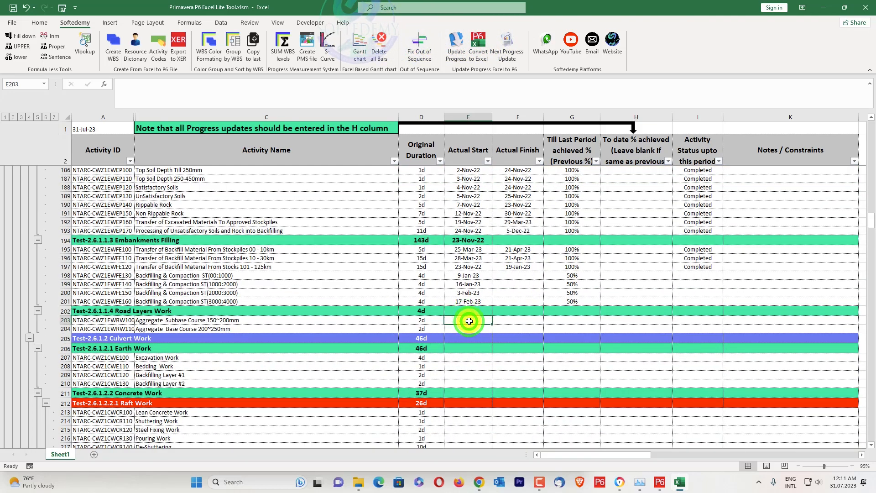
text(03.07)
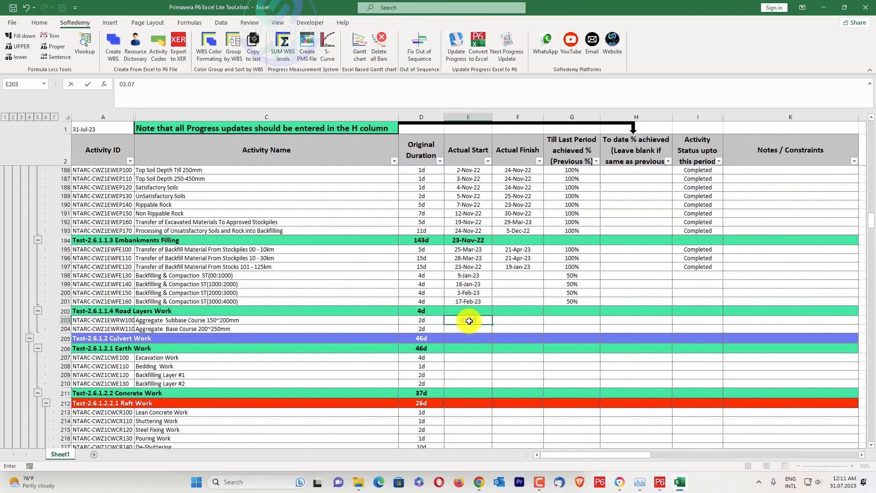
key(Return)
Enter 40% as the to-date achieved progress of Aggregate Subbase Course 150~200mm.
key(Right)
key(Right)
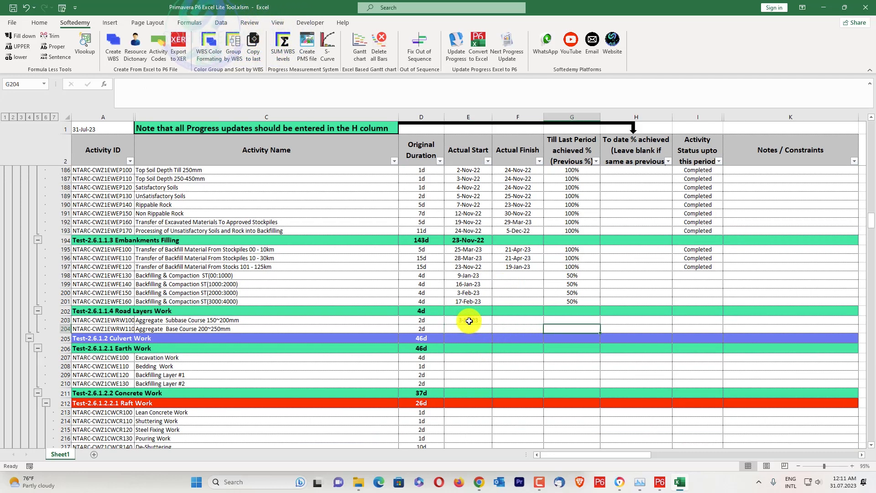
key(Up)
key(Right)
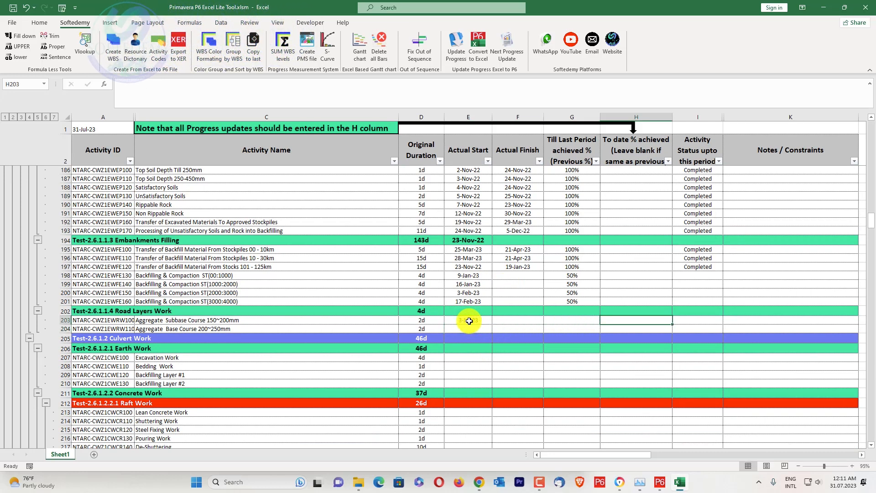
text(40)
key(Return)
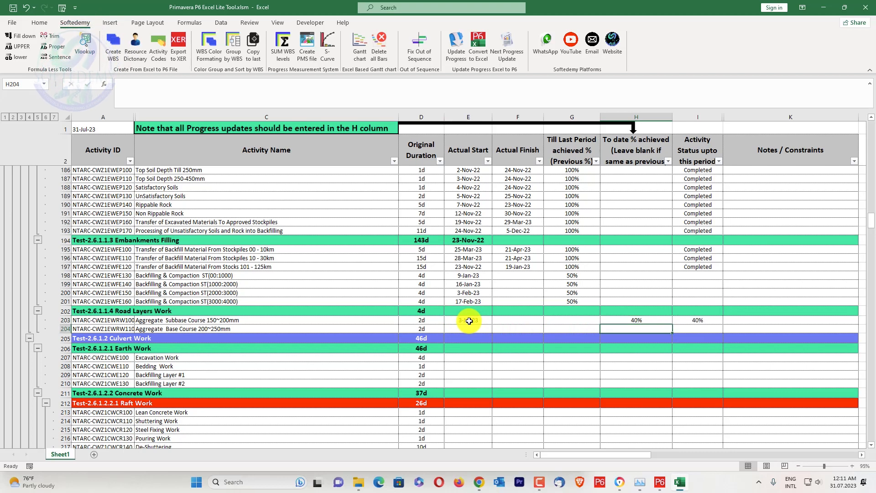
Enter 25% as the to-date achieved progress of Backfilling & Compaction ST(00:1000) under Embankments Filling.
key(Up)
key(Up)
key(Up)
key(Up)
key(Up)
key(Up)
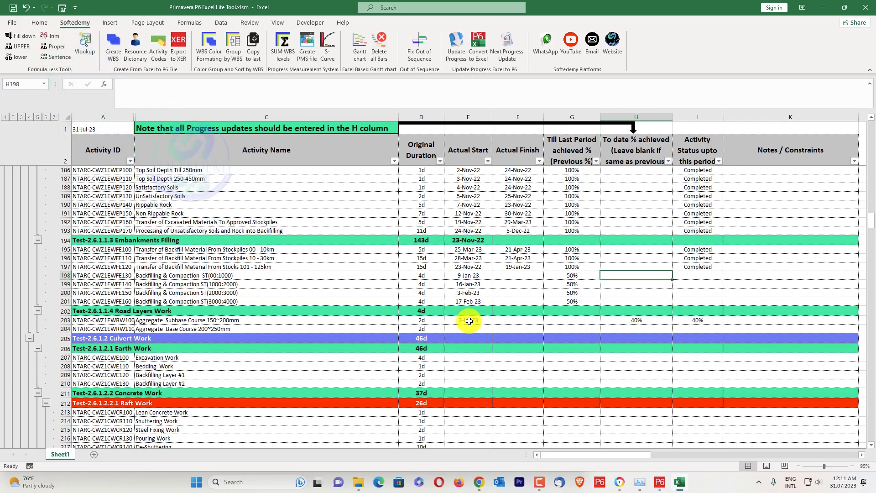
text(25)
key(Return)
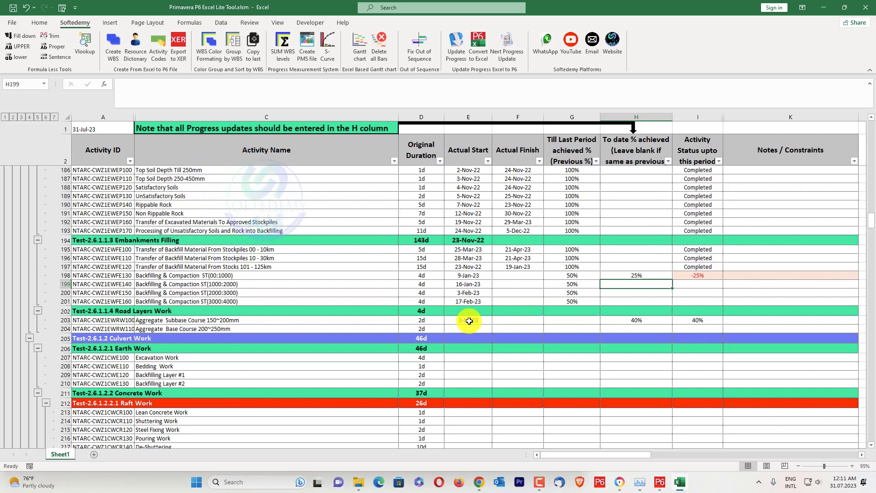
Change the to-date achieved progress of Backfilling & Compaction ST(00:1000) to 75% and select its activity status cell.
key(Up)
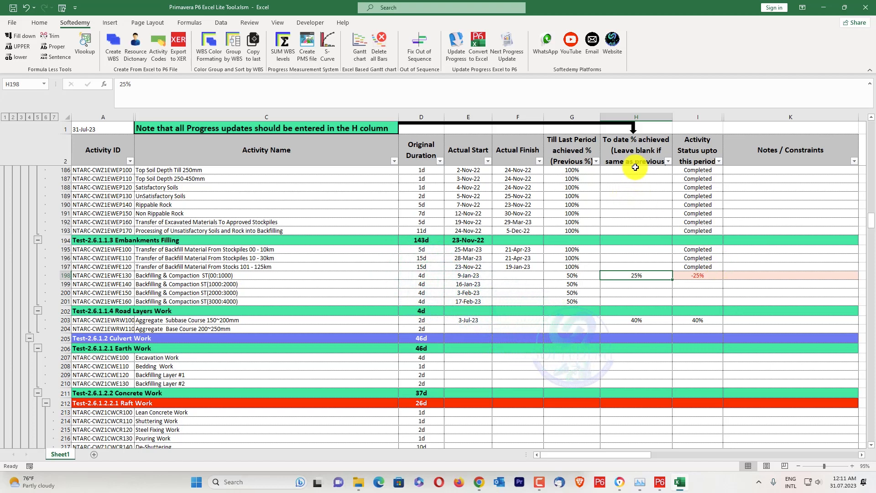
text(75)
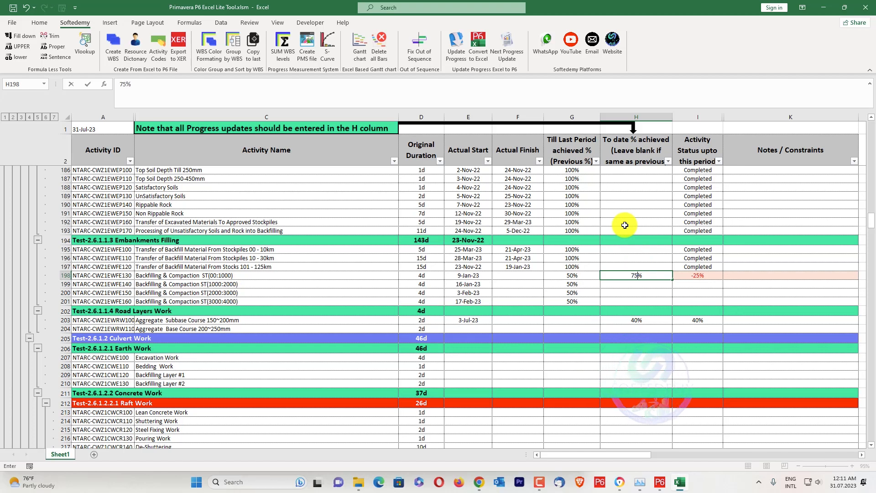
key(Return)
click(697, 274)
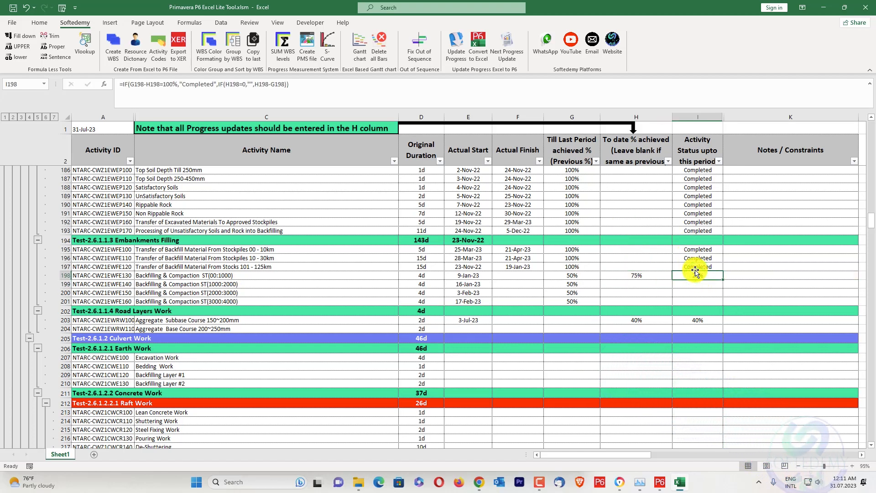
Enter 100% as the to-date achieved progress of Backfilling & Compaction ST(1000:2000).
click(635, 287)
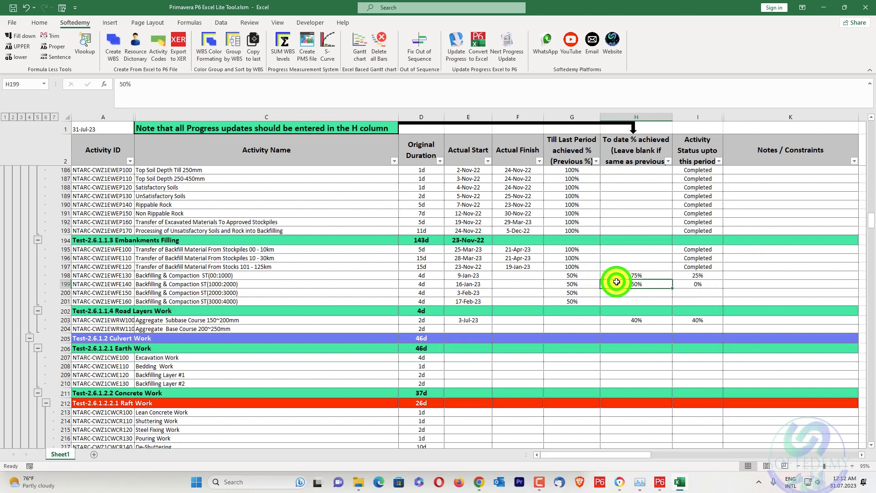
key(Return)
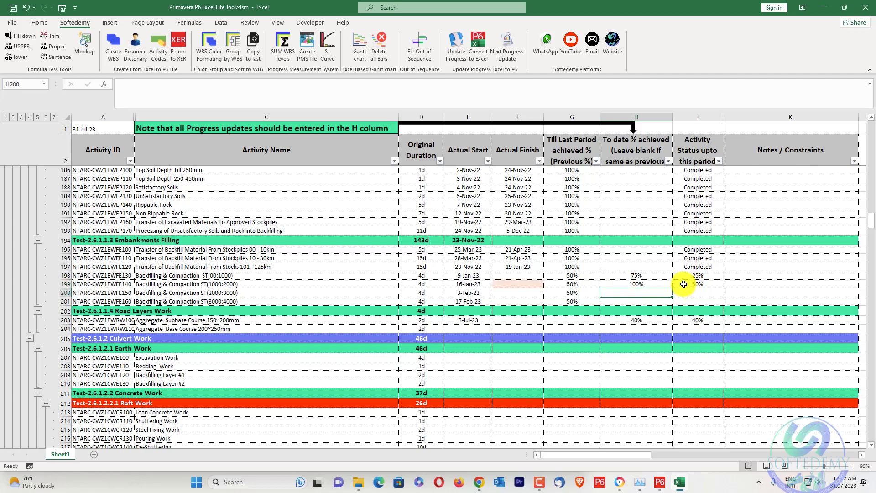
Unprotect Sheet1 so that its column filters can be used.
drag(636, 458, 646, 432)
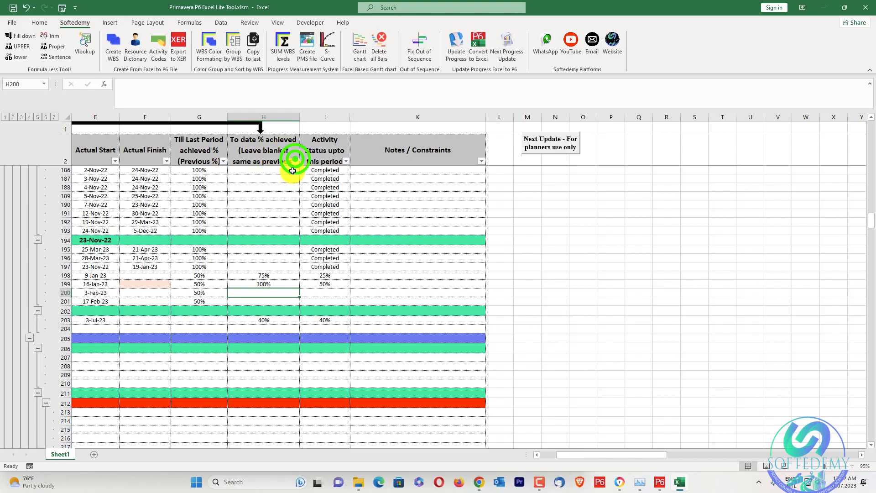
click(273, 197)
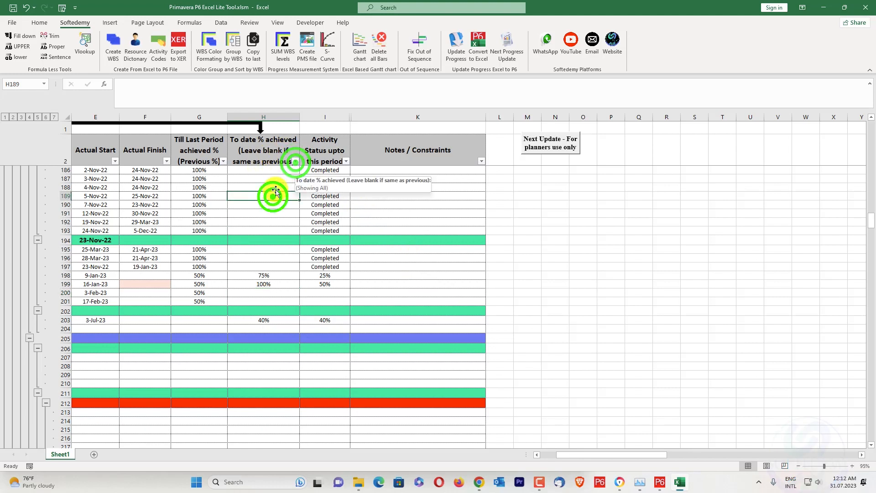
right_click(66, 456)
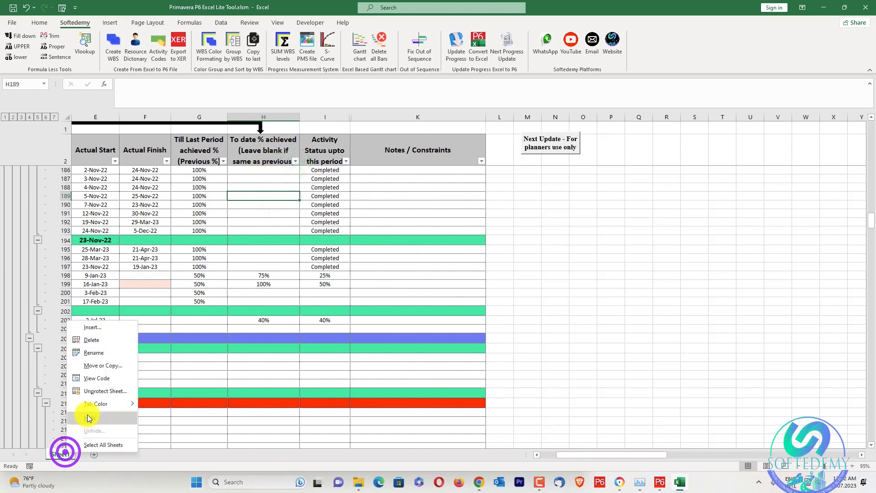
click(98, 391)
Filter the to-date achieved % column to exclude blanks and bring the updated activities into view.
click(296, 161)
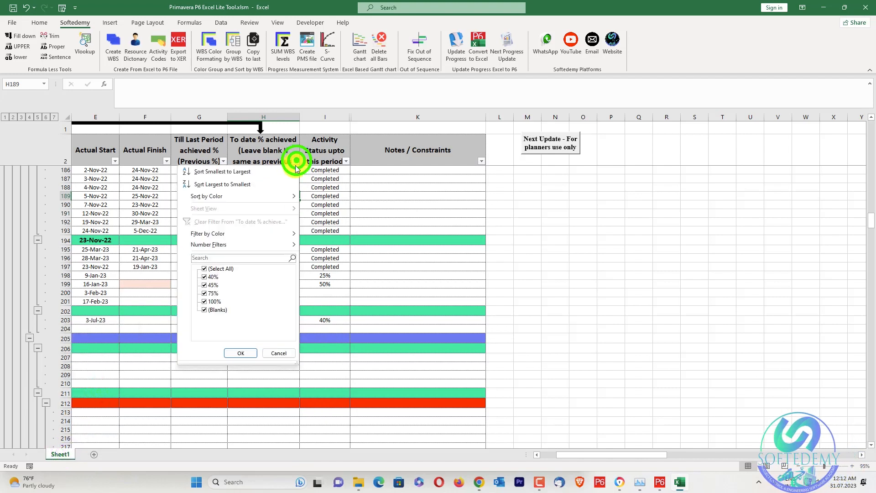
click(210, 310)
click(240, 353)
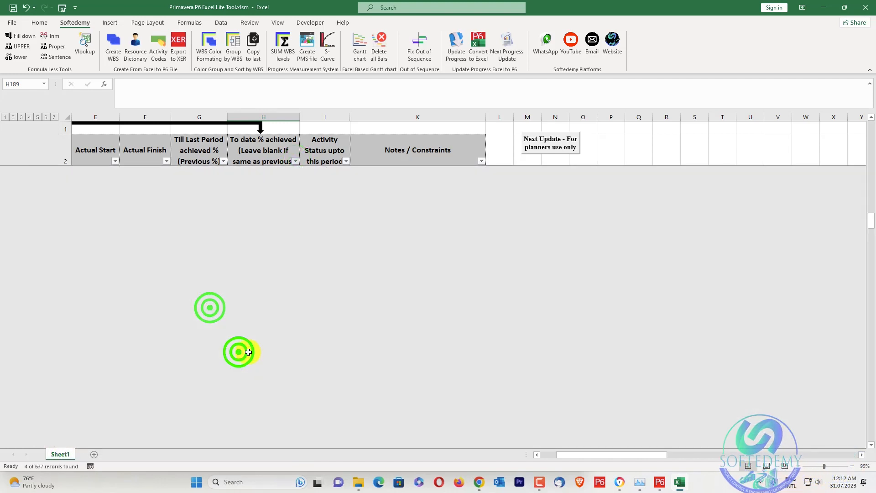
drag(628, 455, 540, 460)
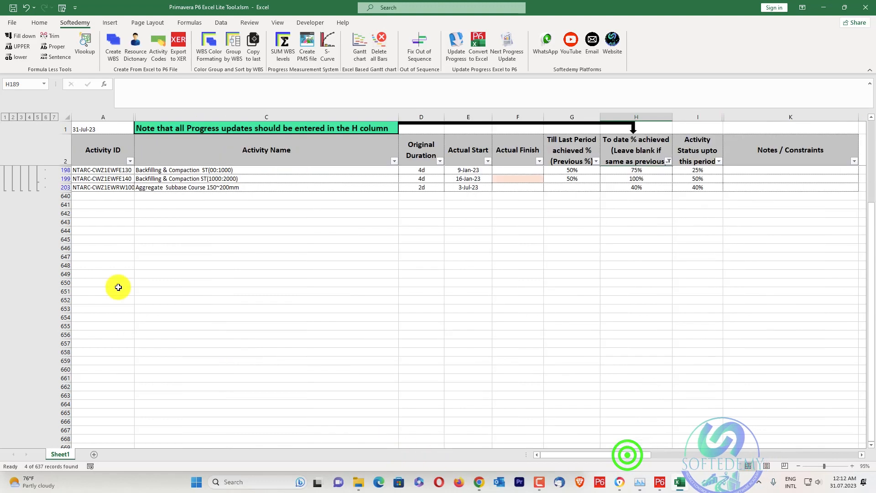
scroll(117, 285, up, 1)
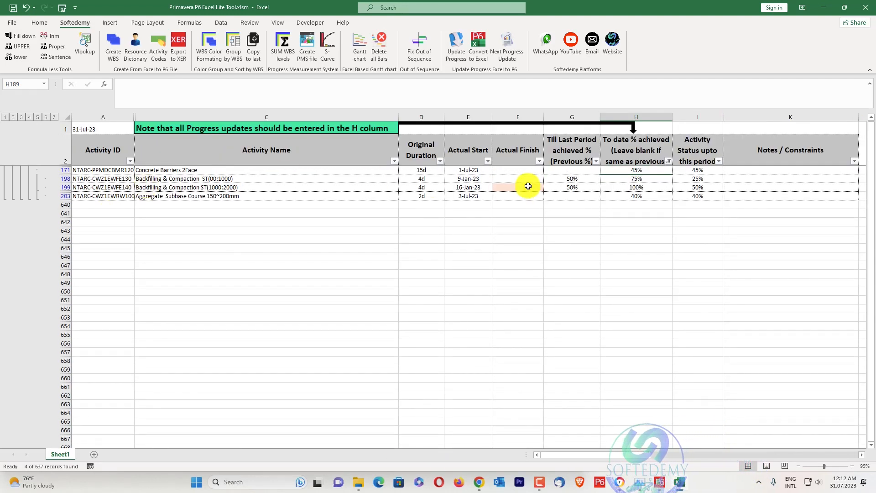
Check the date formula in cell A1, pick 30 July 2023 as data date in Primavera P6's Schedule dialog, and return to Excel.
click(115, 132)
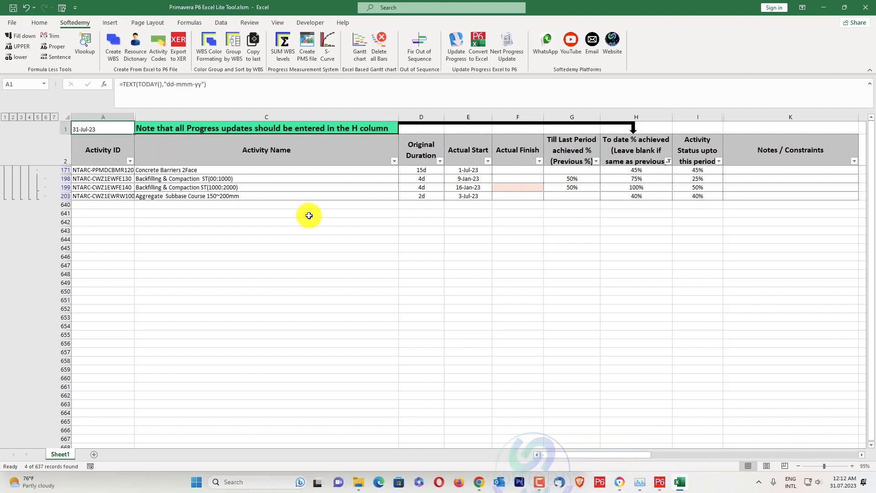
click(660, 482)
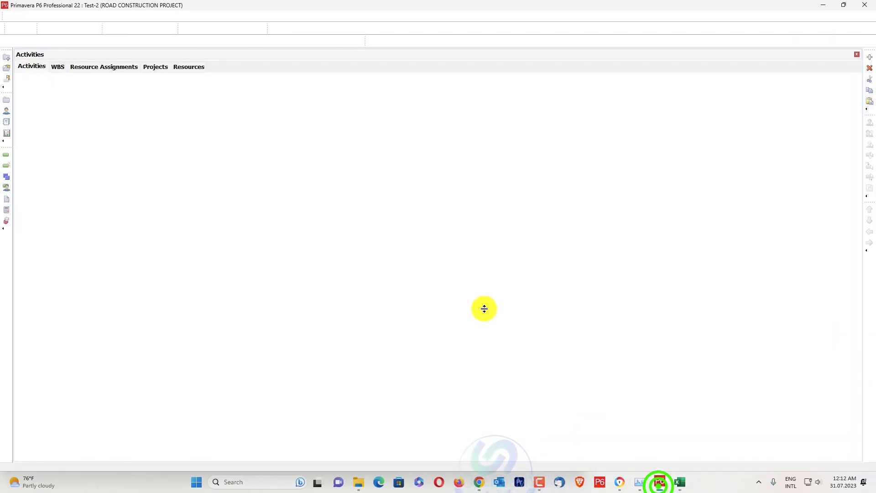
key(F9)
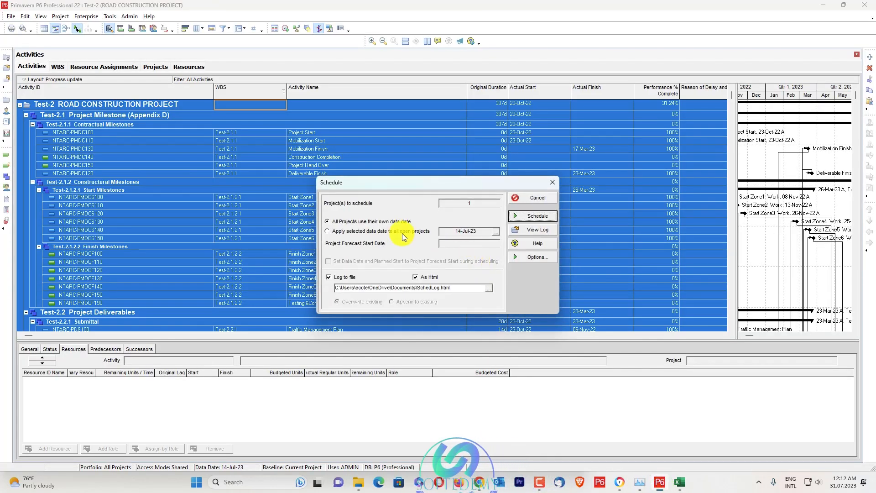
click(495, 232)
click(471, 336)
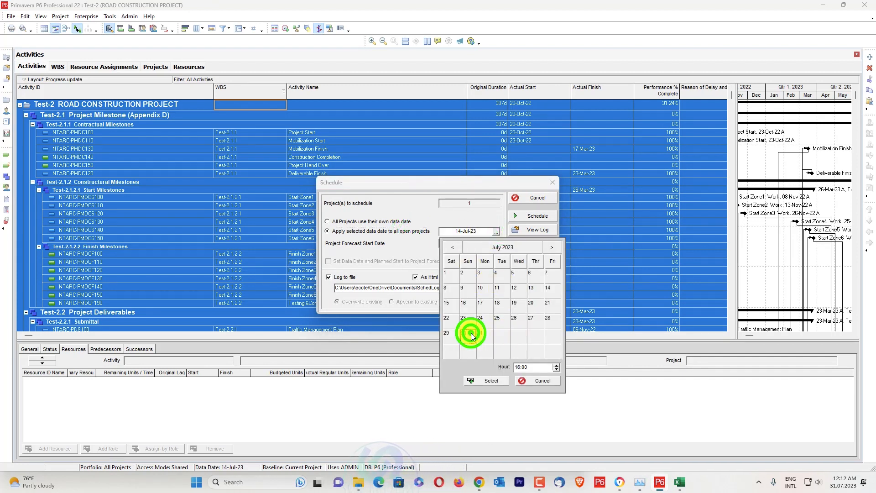
click(481, 382)
click(678, 482)
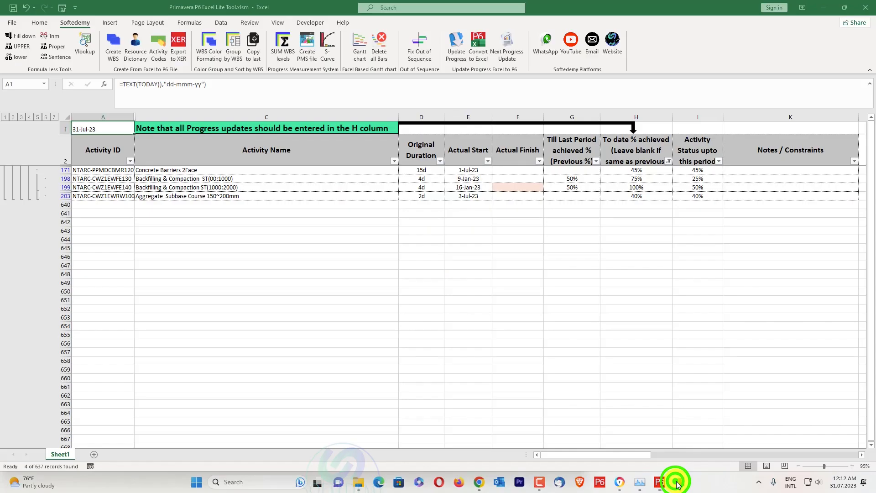
Schedule the project in Primavera P6 with 31 July 2023 as the data date, and return to the Excel progress sheet.
click(824, 7)
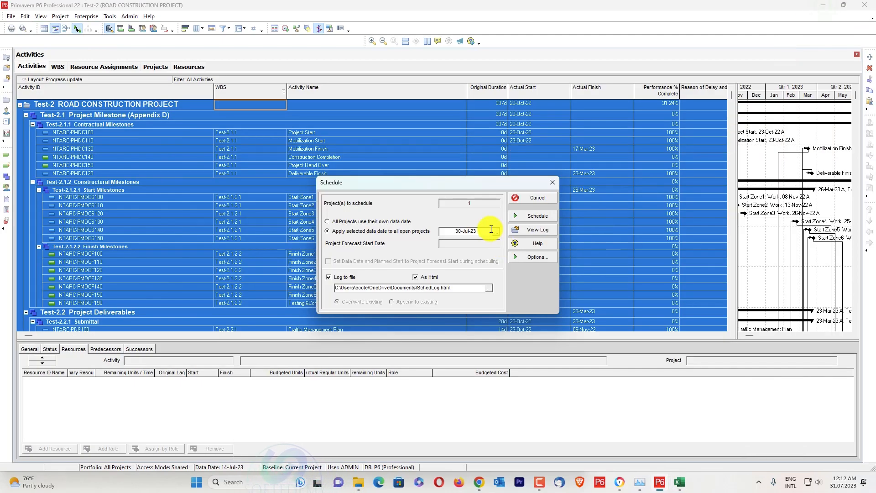
click(495, 230)
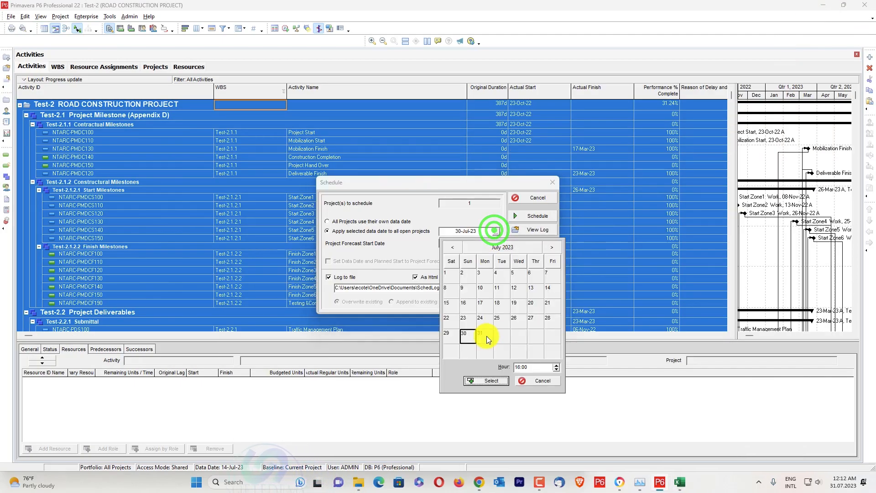
click(484, 380)
click(532, 218)
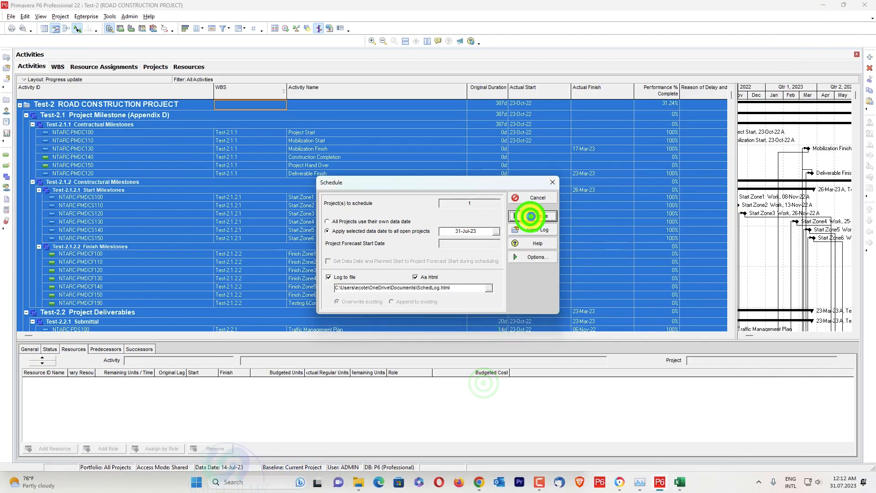
click(825, 4)
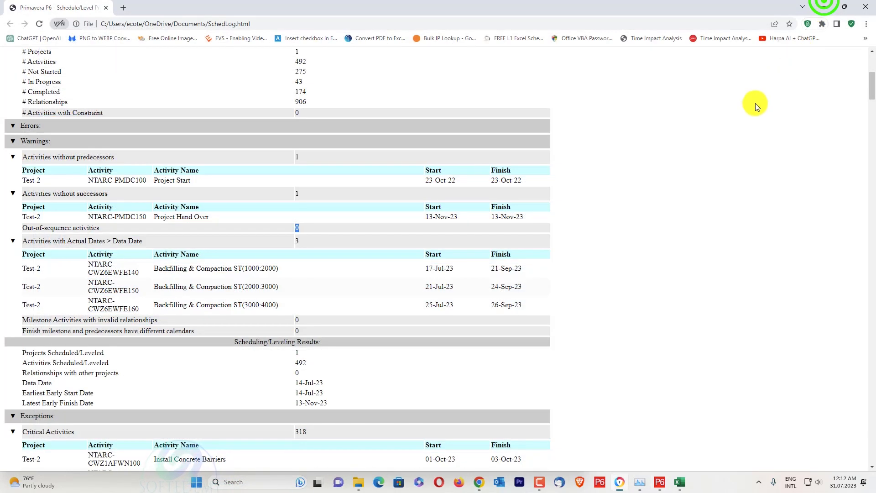
click(829, 6)
click(676, 485)
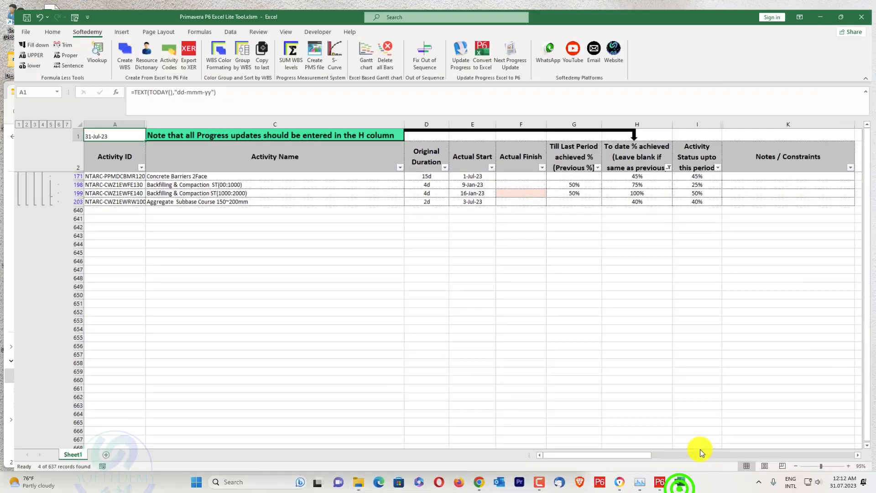
Clear the filter on the to-date achieved % column and open the form for converting the progress sheet to a P6 Excel file.
click(544, 310)
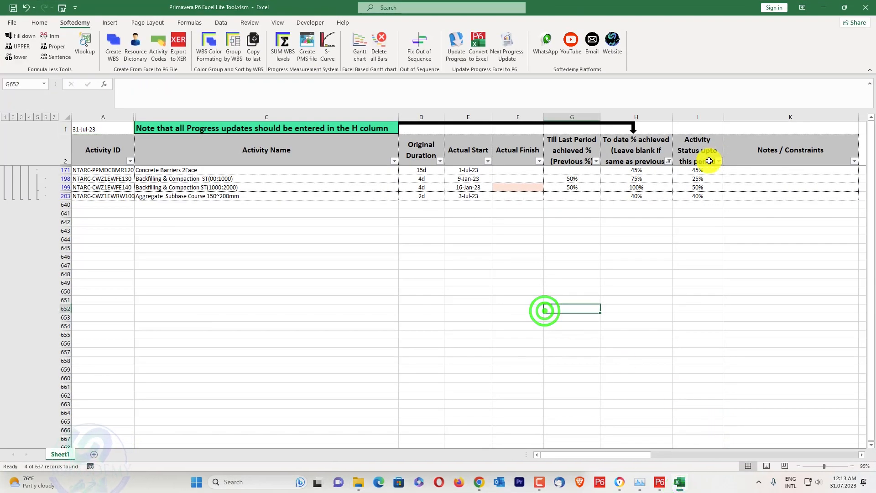
click(668, 161)
click(593, 268)
click(613, 353)
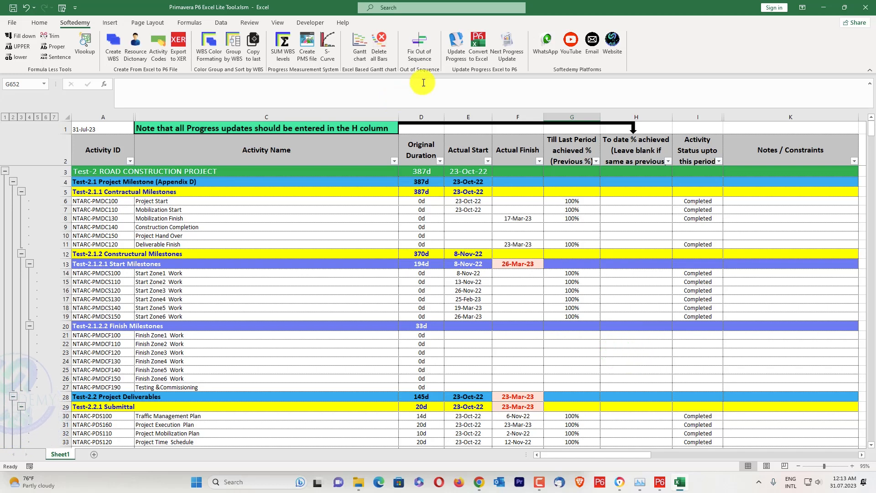
click(478, 42)
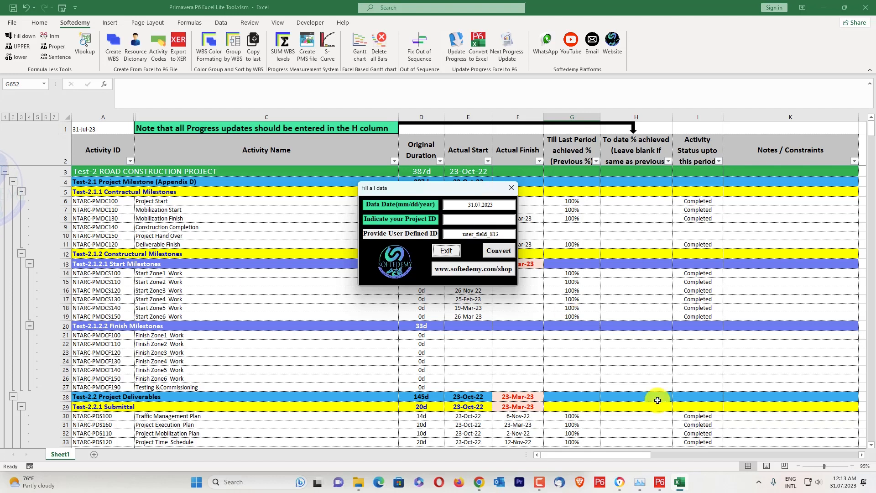
Switch to Primavera P6 and set up a spreadsheet (XLSX) export of the activities of project Test-2.
click(660, 483)
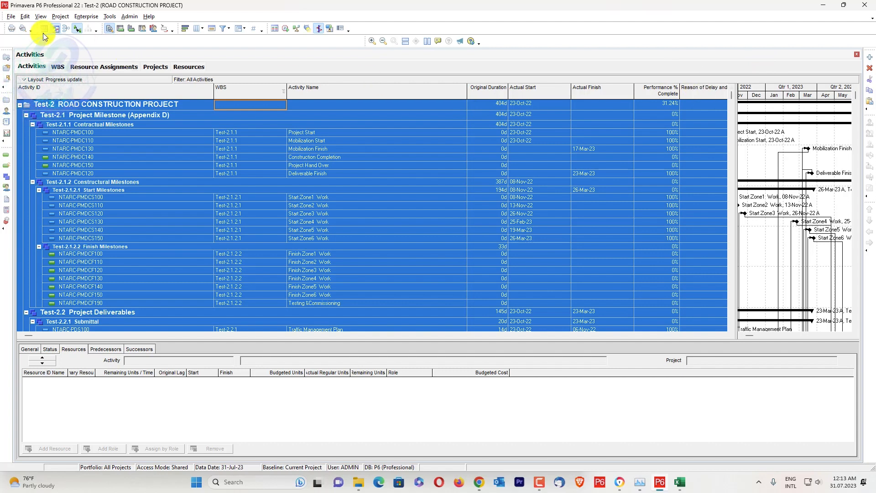
click(9, 22)
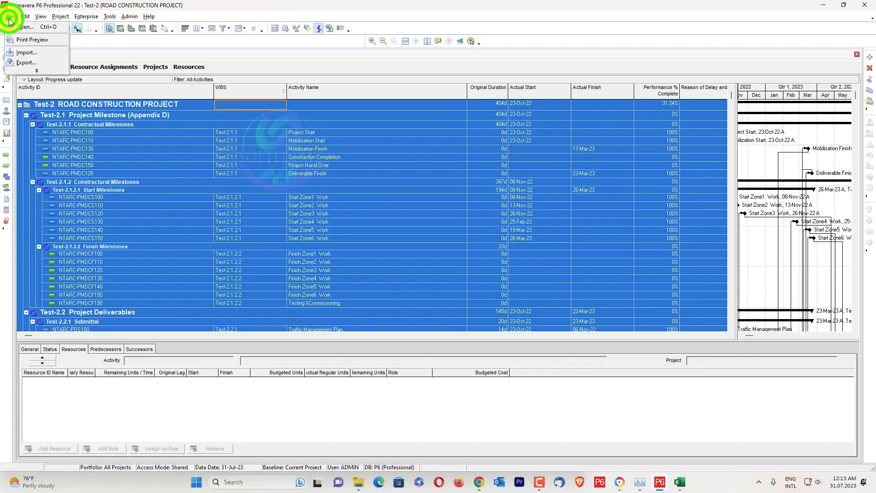
click(23, 57)
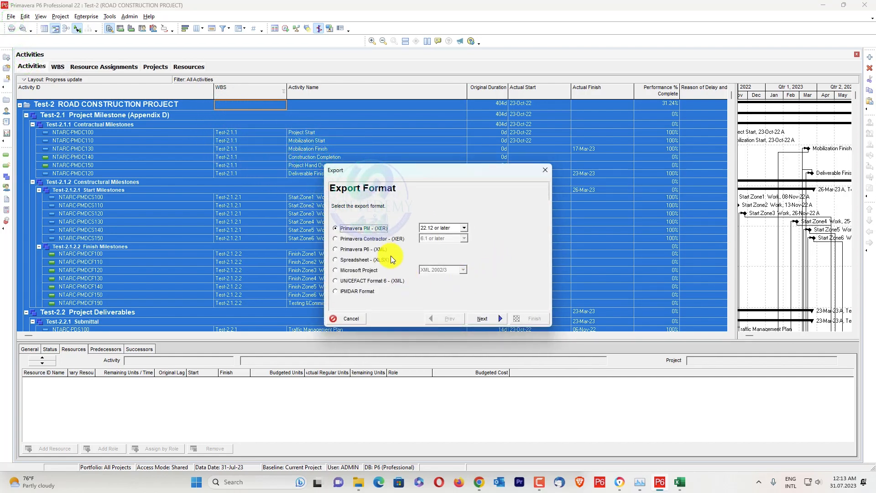
click(370, 259)
click(487, 318)
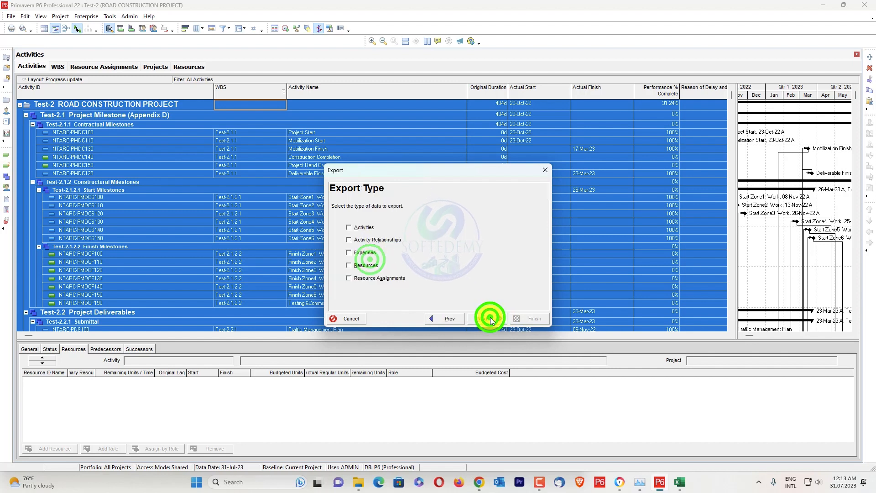
click(349, 227)
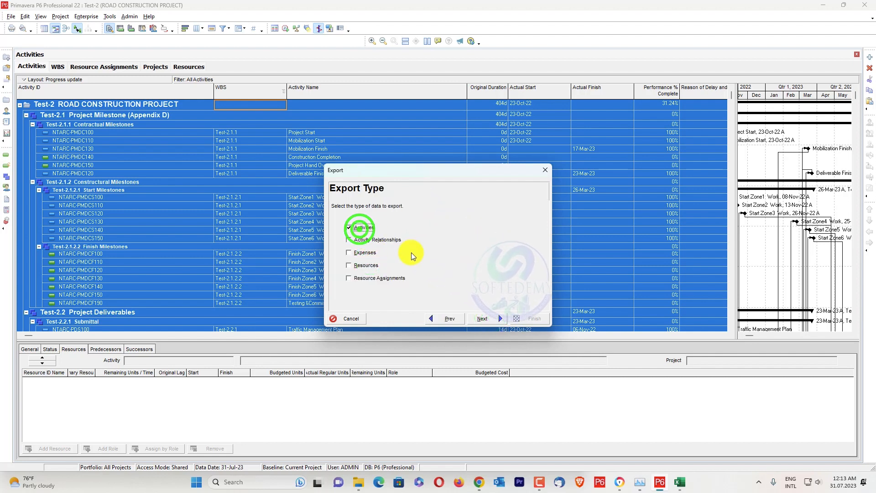
click(491, 319)
click(486, 318)
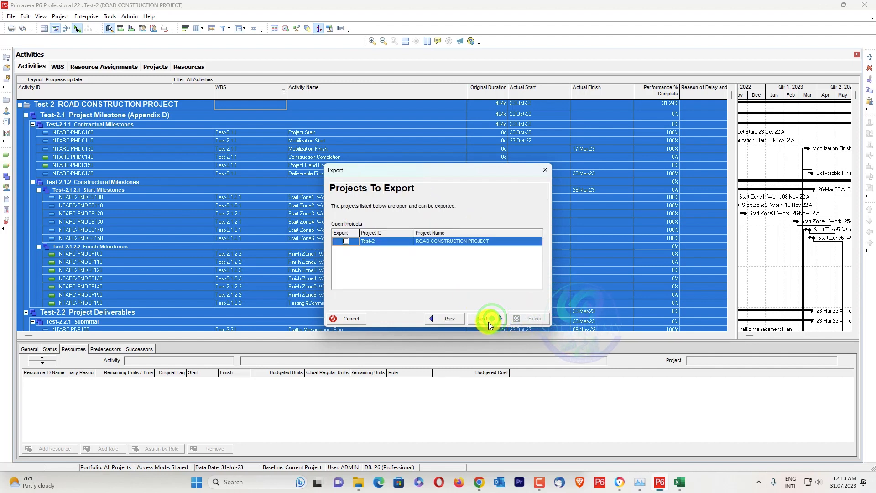
click(451, 255)
click(346, 242)
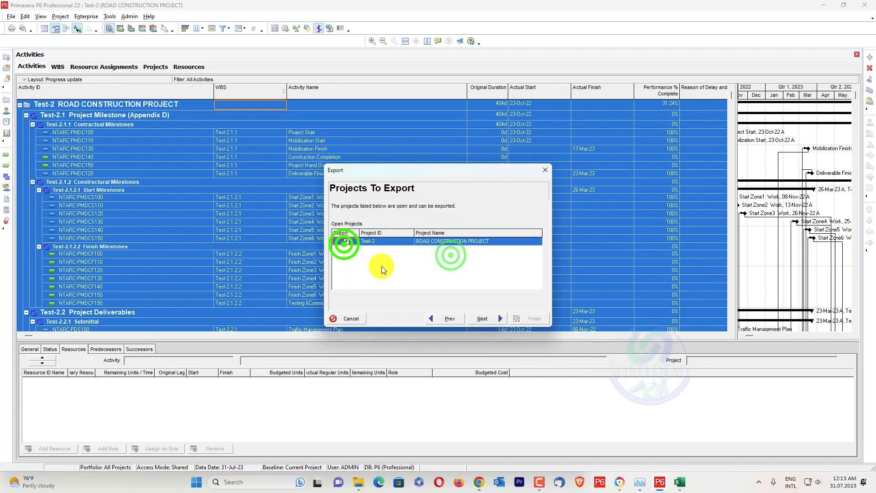
click(492, 319)
Add the user-defined Reason of Delay and Constraints column to the New_4 export template.
scroll(374, 237, down, 2)
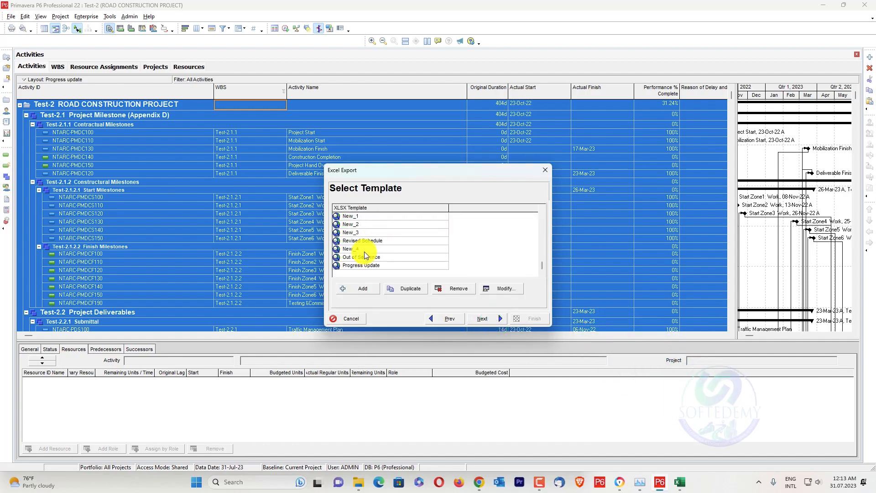
click(364, 249)
click(499, 289)
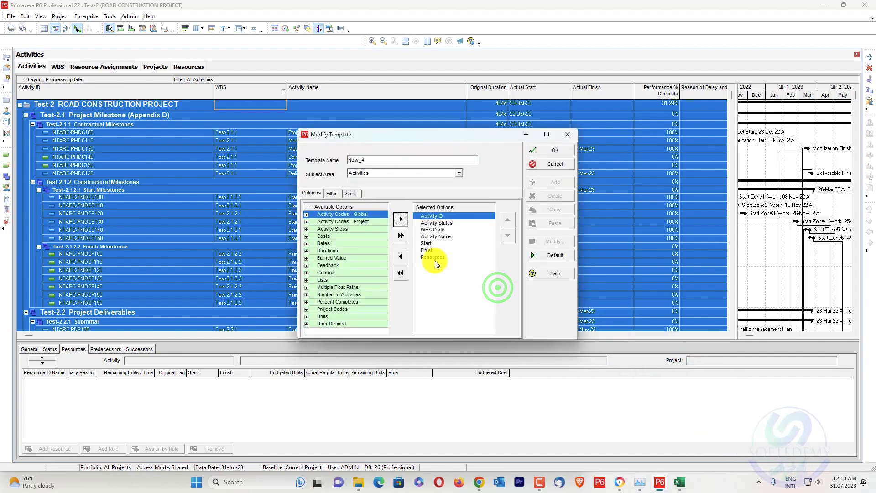
click(307, 323)
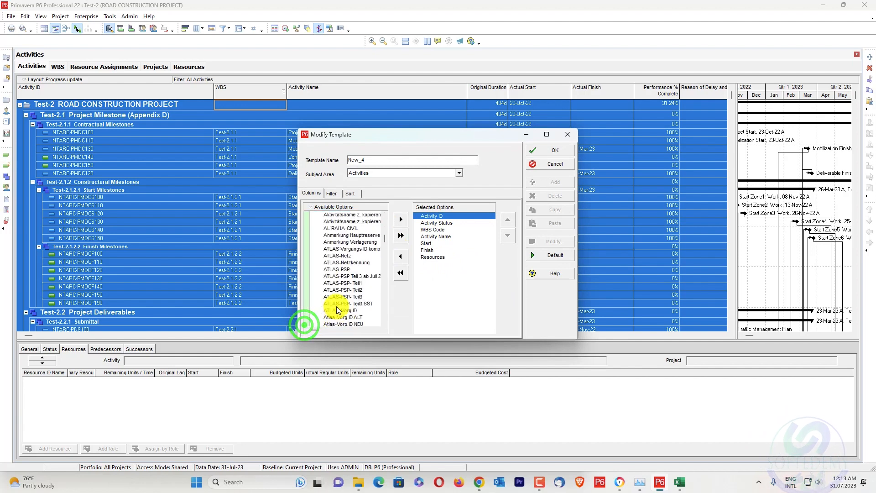
drag(387, 259, 387, 319)
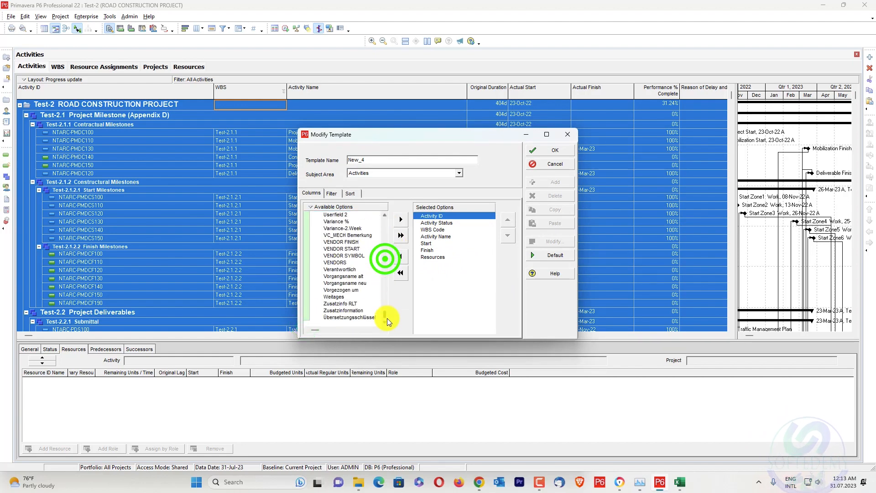
scroll(342, 304, up, 3)
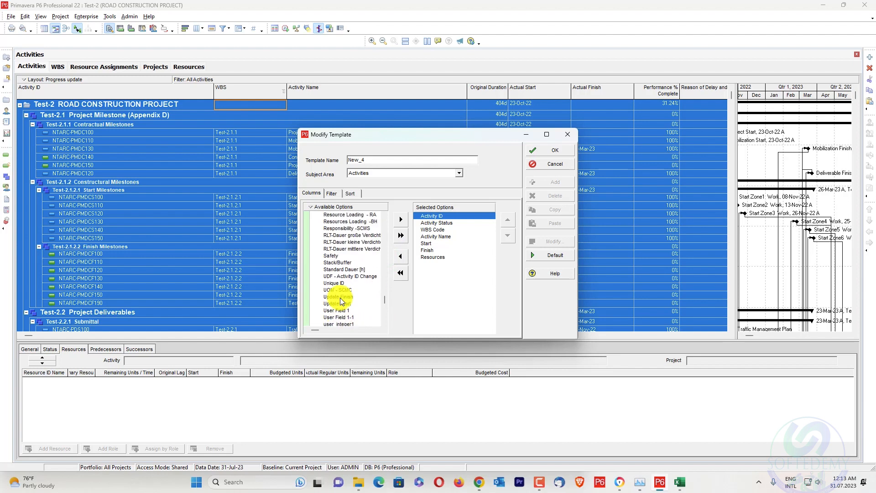
scroll(341, 297, up, 5)
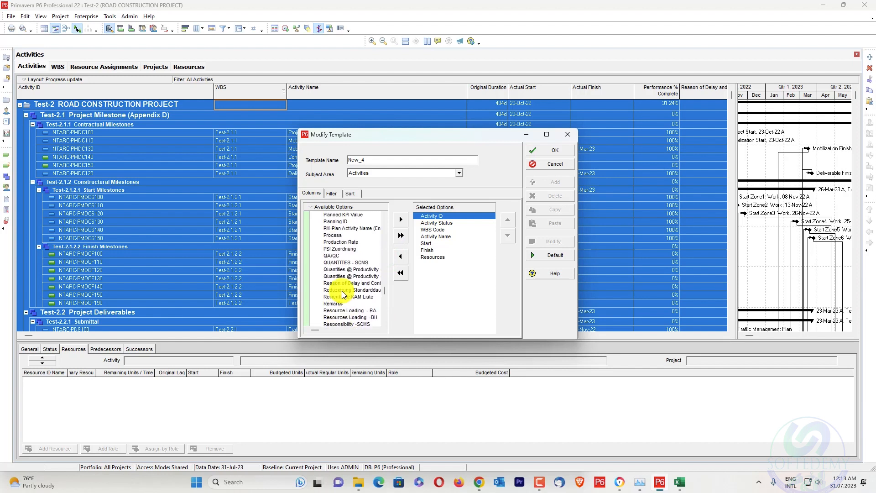
scroll(343, 316, up, 2)
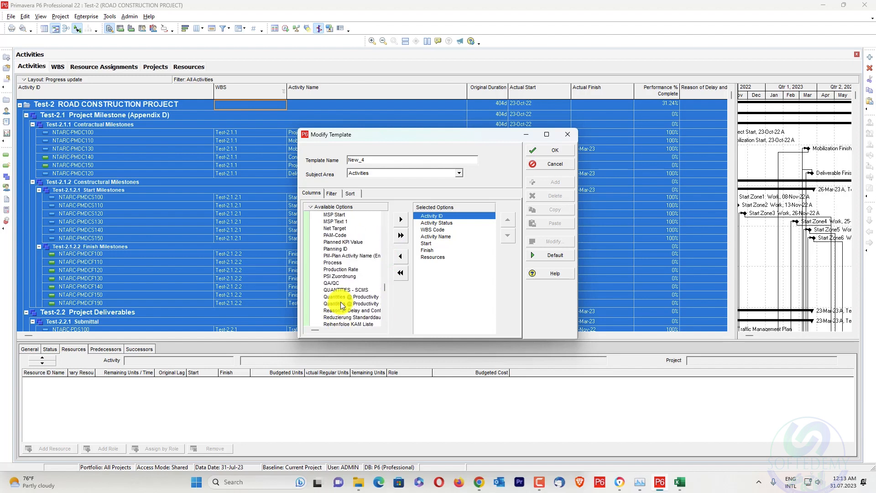
scroll(337, 276, down, 3)
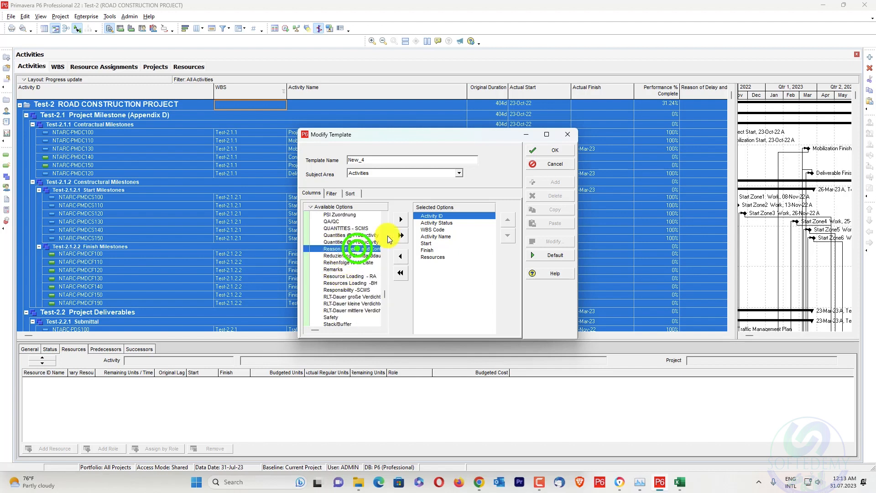
click(407, 219)
click(503, 240)
click(503, 239)
click(503, 239)
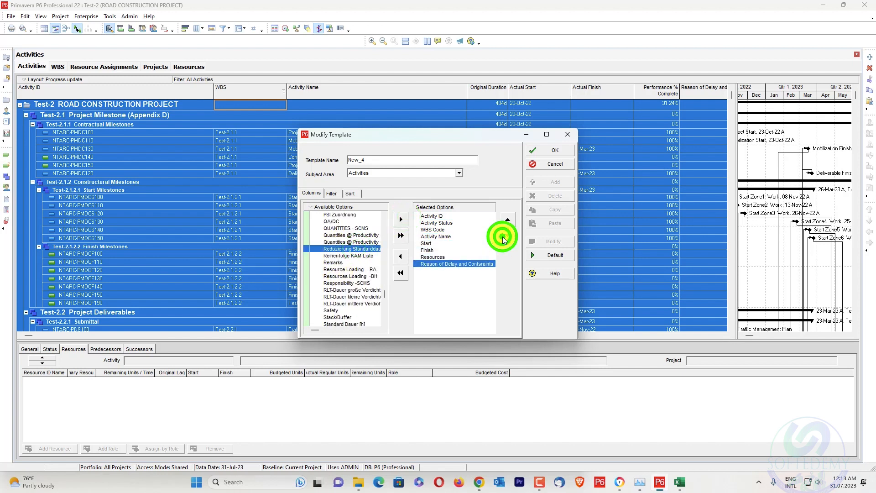
click(560, 150)
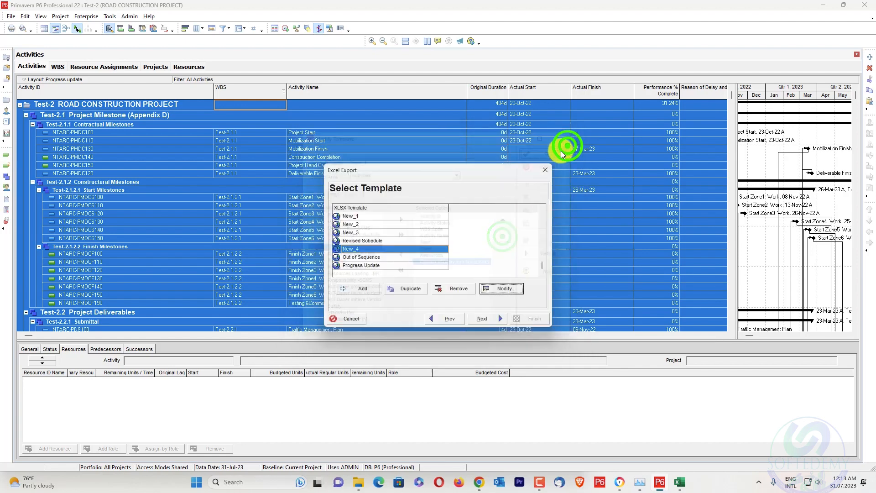
Export the activities with the New_4 template to the Desktop as Test-2-Activities.xlsx.
click(487, 317)
click(496, 319)
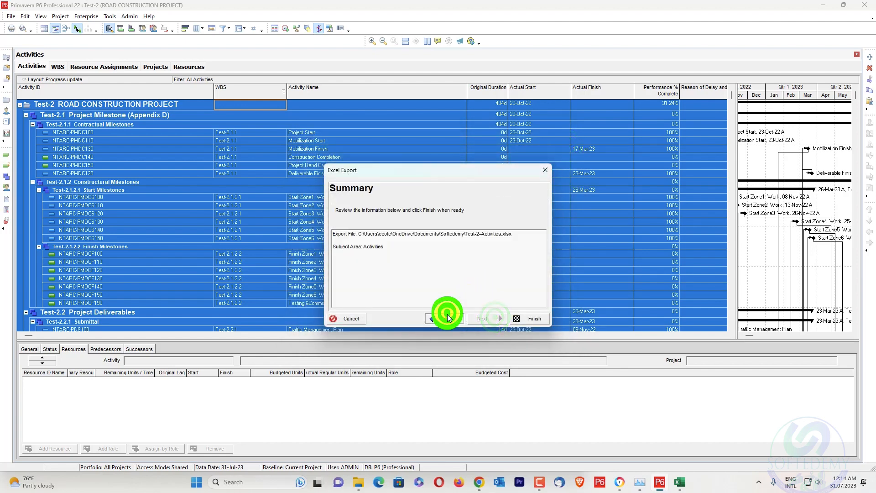
click(448, 319)
click(490, 233)
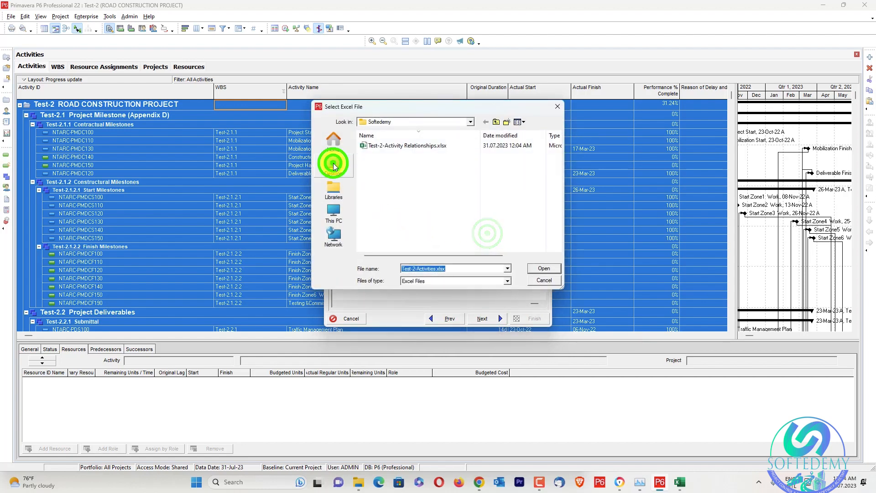
click(333, 165)
click(544, 268)
click(483, 318)
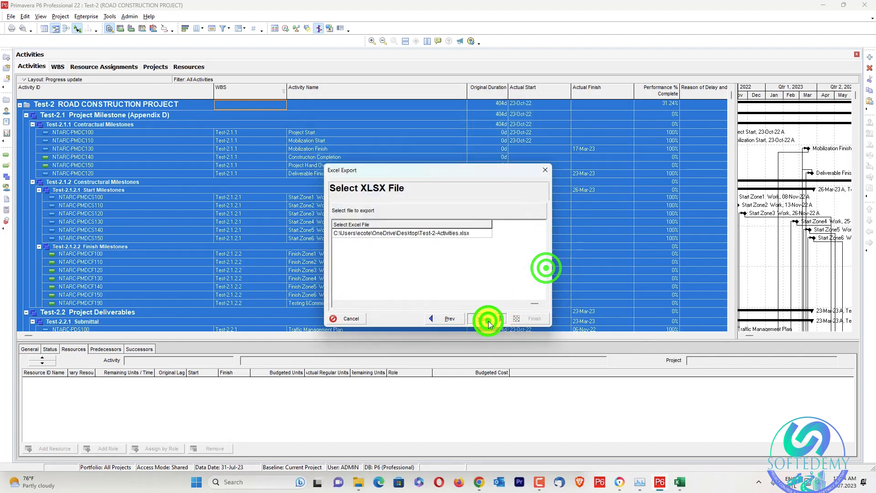
click(532, 318)
click(528, 318)
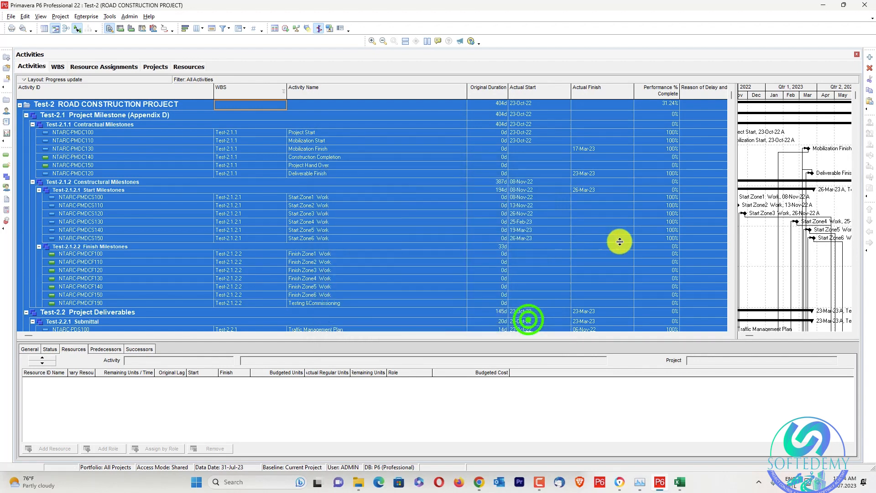
Clear the open windows away from the desktop and open the exported Test-2-Activities.xlsx in Excel.
click(822, 5)
click(822, 7)
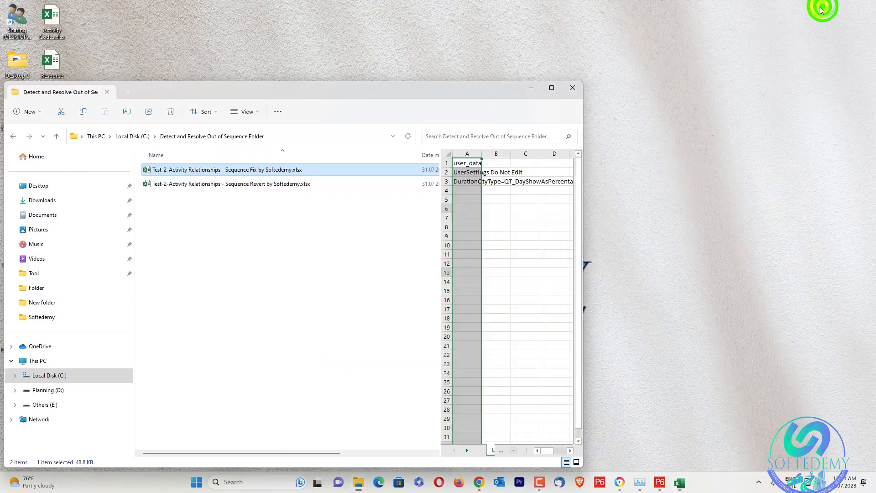
click(531, 87)
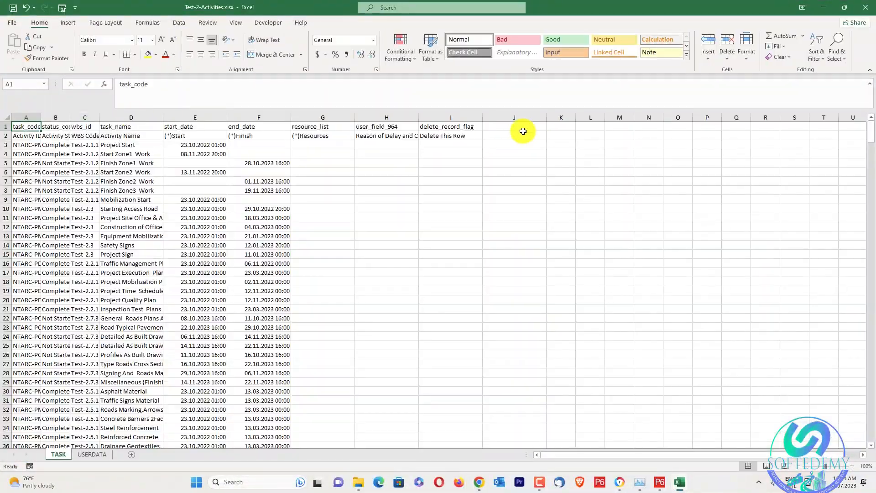
Copy the field ID user_field_964 from cell H1 and return to the Fill all data form in Primavera P6 Excel Lite Tool.xlsm.
click(366, 129)
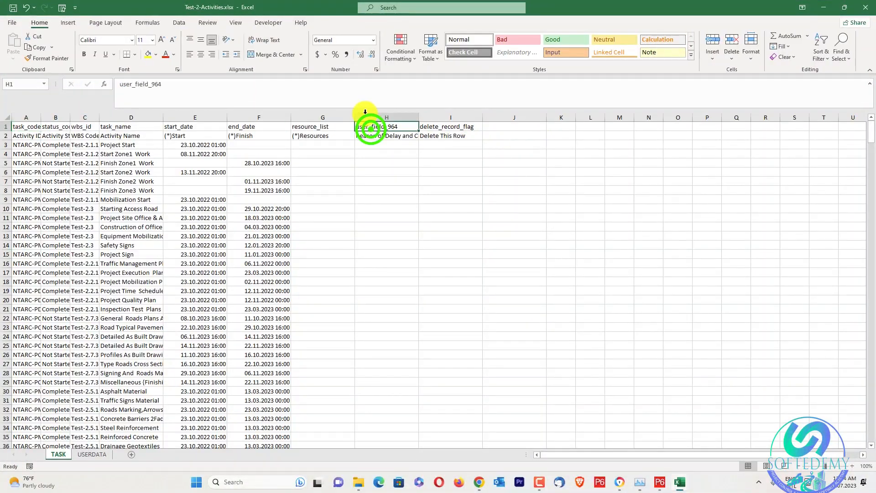
double_click(191, 93)
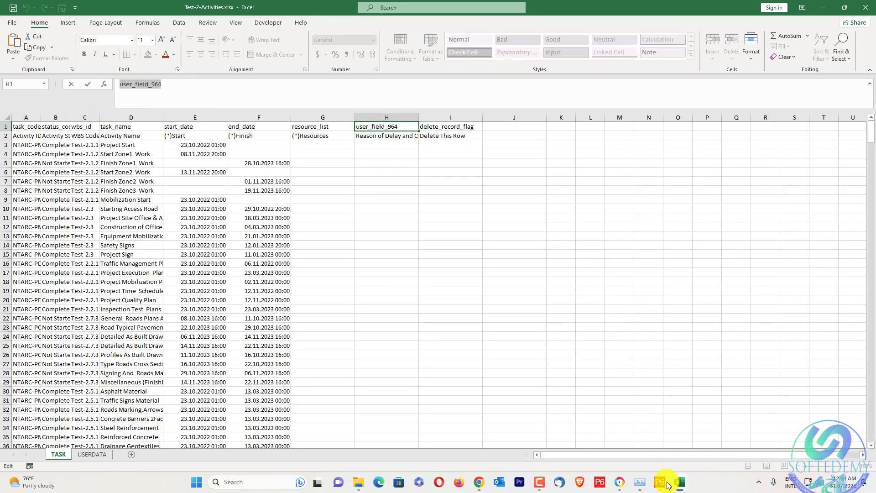
mouse_move(679, 486)
click(708, 453)
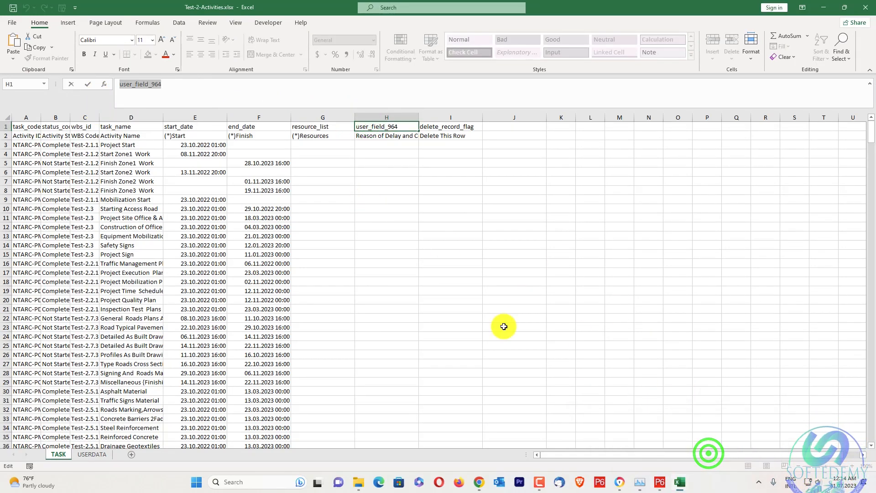
click(621, 419)
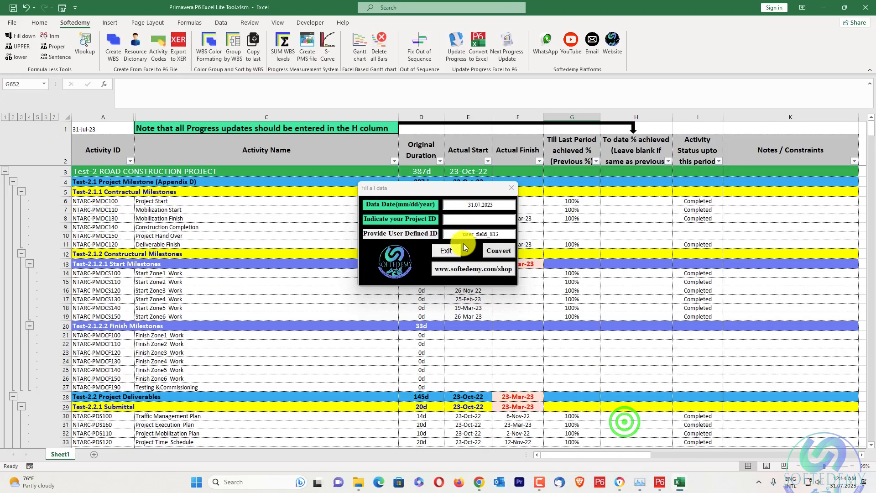
Enter user_field_964 as the form's user-defined ID and close Test-2-Activities.xlsx without saving its changes.
double_click(501, 234)
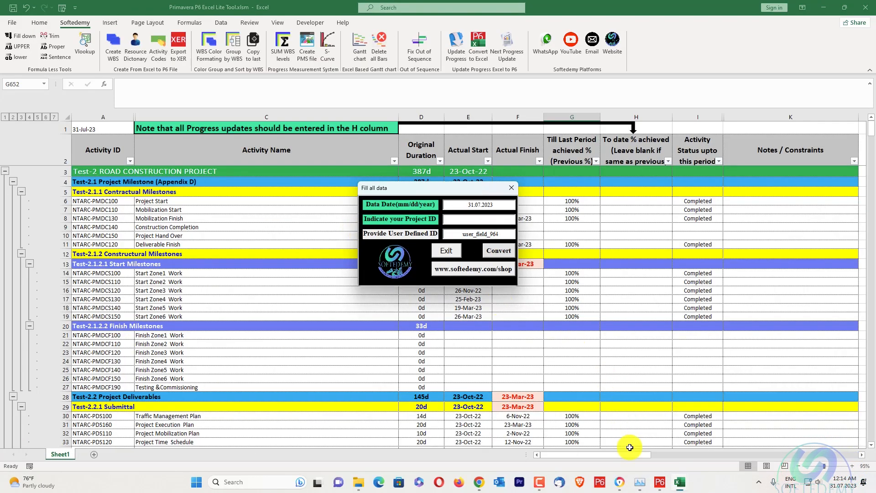
mouse_move(678, 482)
click(703, 450)
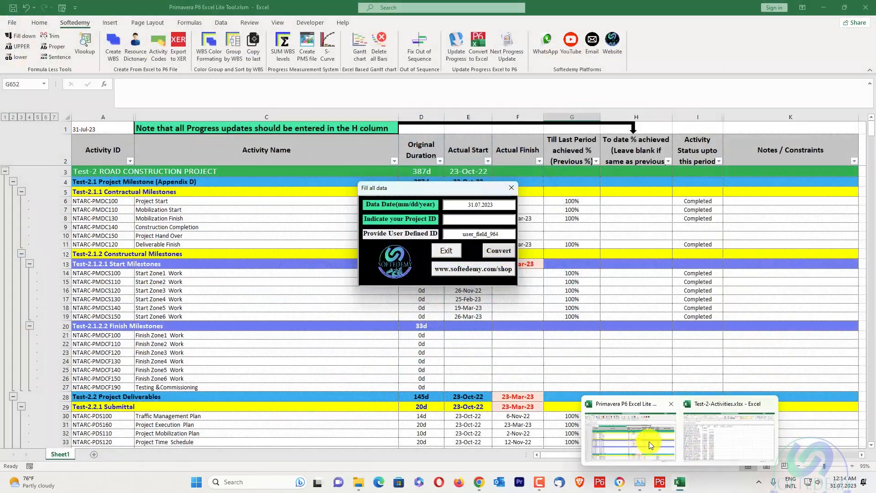
click(696, 429)
click(866, 7)
click(427, 248)
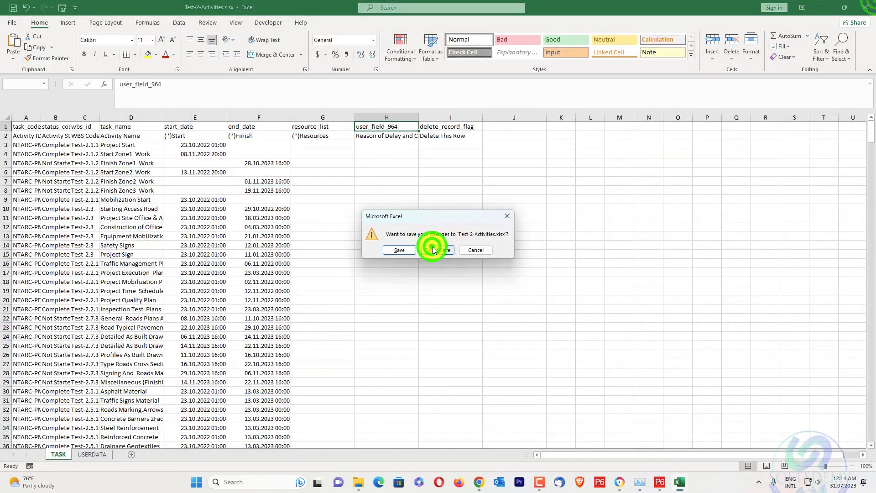
Return to the Fill all data form in Excel and set the data date to 07.31.2023.
click(824, 8)
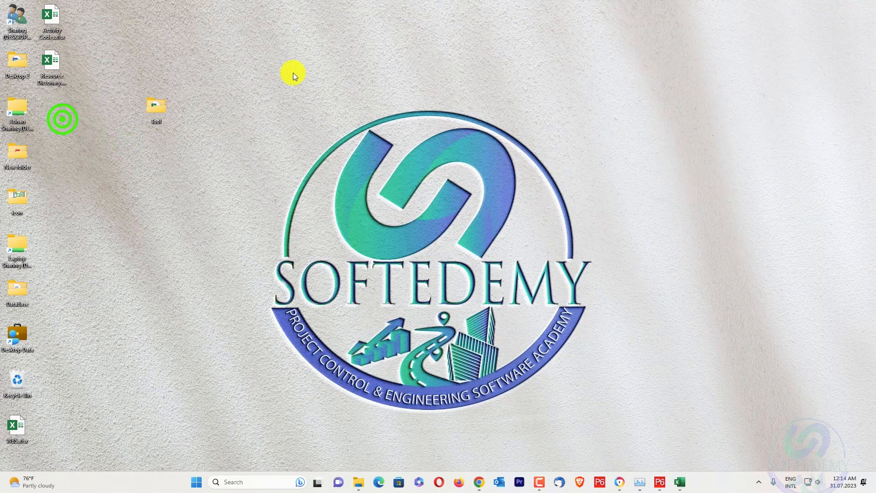
click(665, 486)
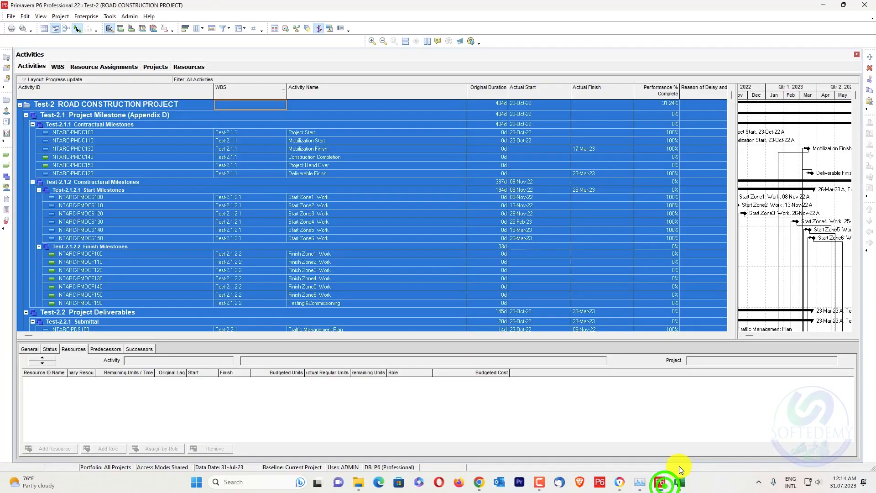
click(679, 477)
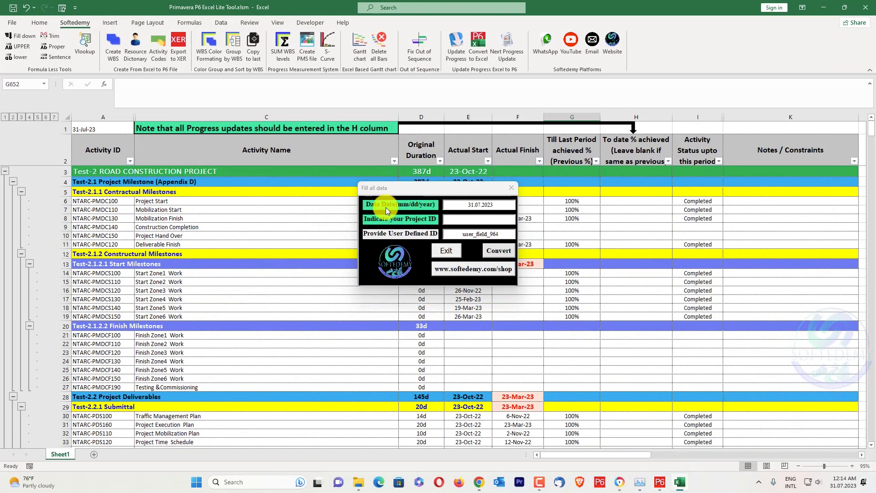
click(473, 205)
key(BackSpace)
key(BackSpace)
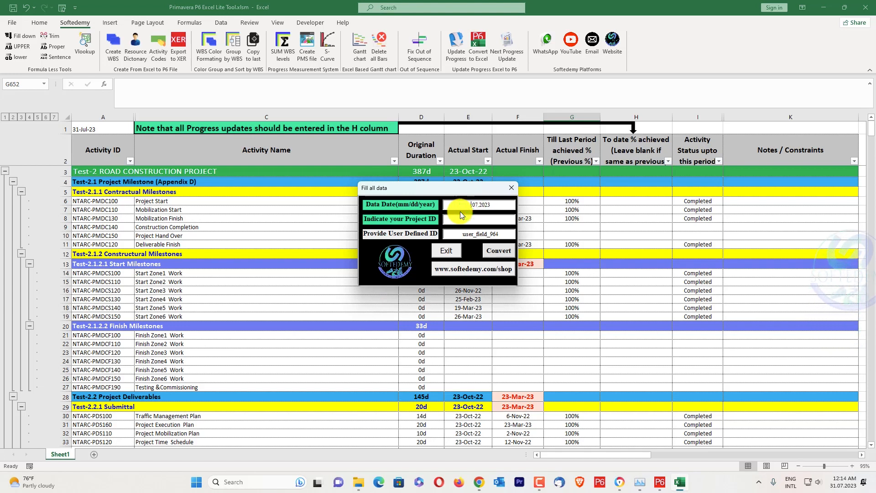
text(07)
key(Right)
key(Right)
key(BackSpace)
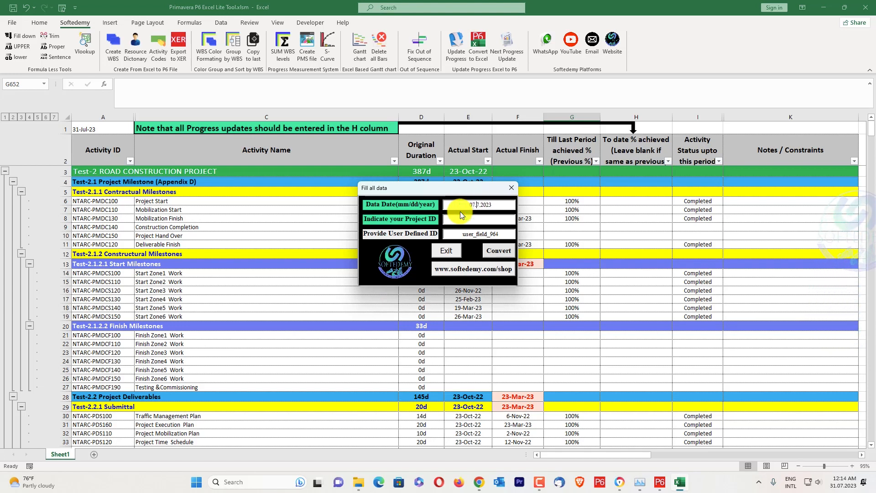
key(Right)
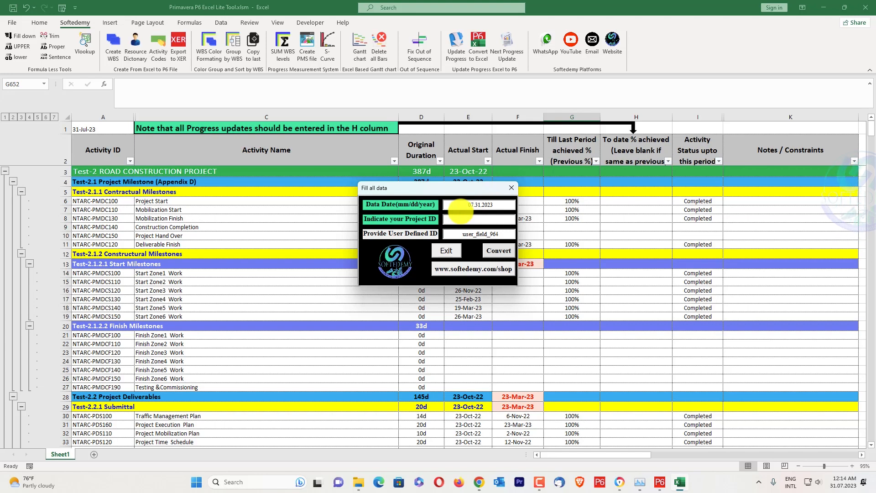
text(31.)
Copy the project ID Test-2 from the project list in Primavera P6 into the Excel form and convert the progress sheet.
click(464, 223)
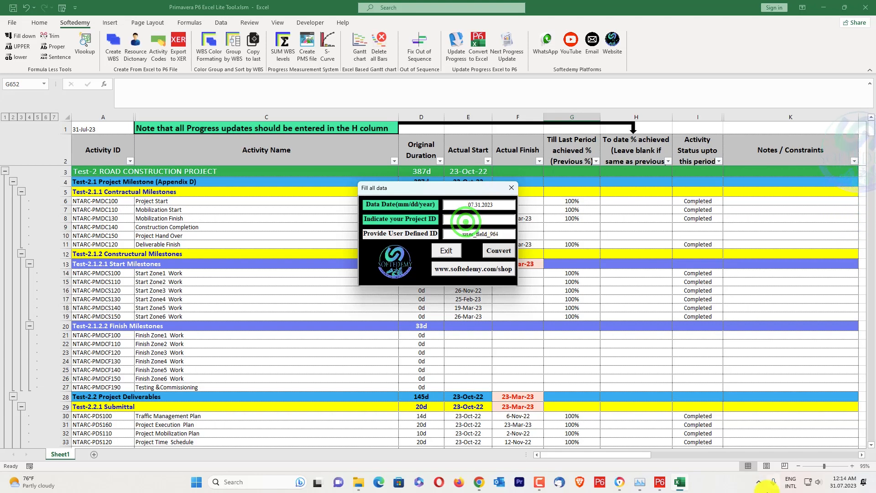
click(680, 483)
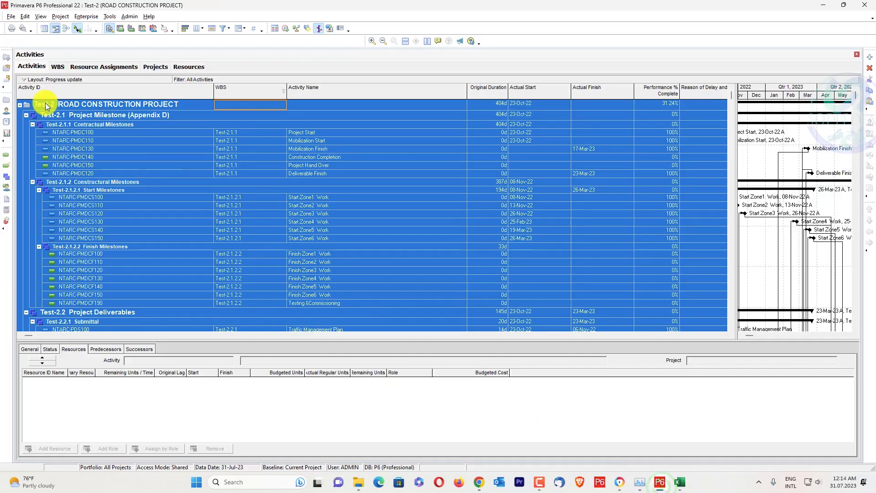
click(154, 68)
click(54, 124)
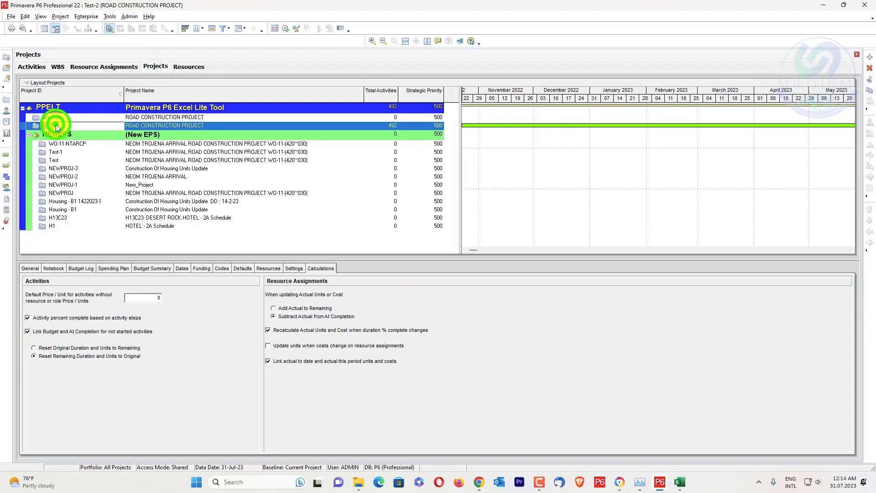
drag(62, 125, 13, 119)
key(ctrl+c)
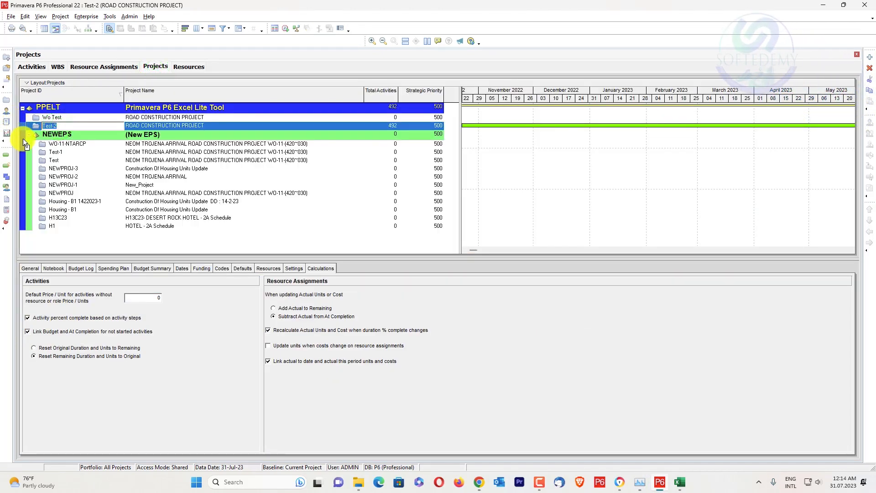
key(alt+Tab)
click(476, 219)
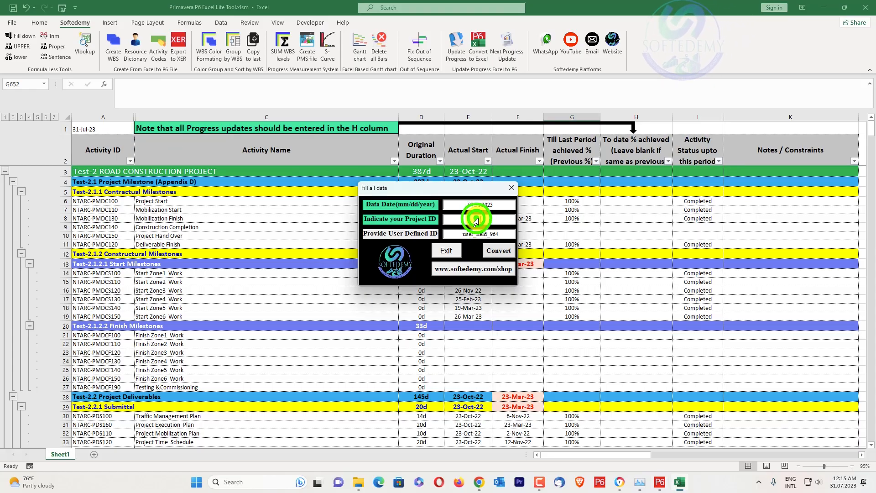
key(ctrl+v)
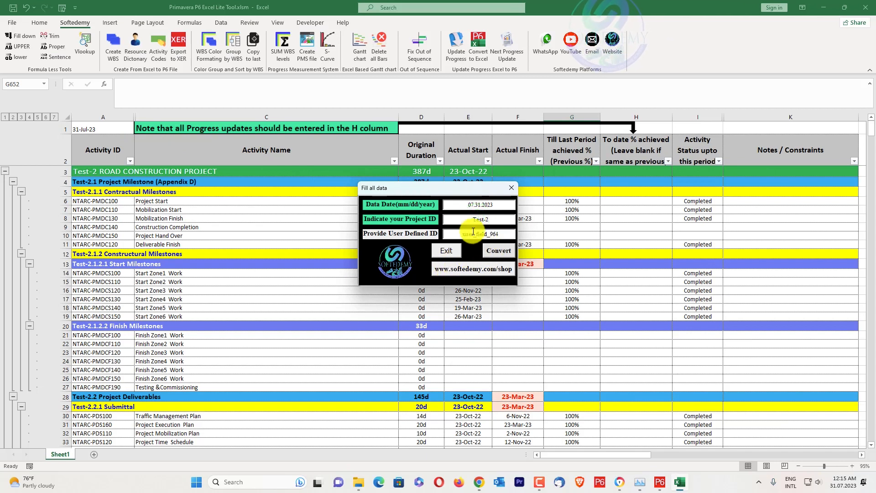
click(498, 252)
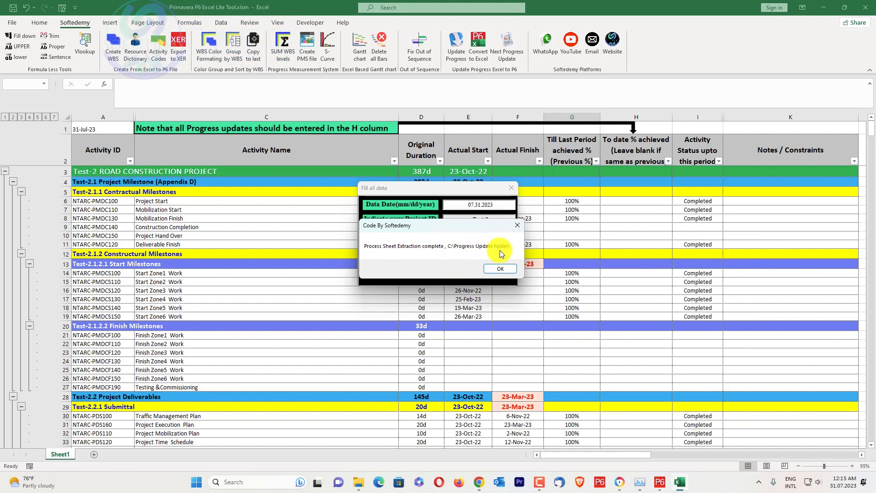
Switch to File Explorer and check the converted workbook's full name in C:\Progress Update folder\Test-2 ROAD CONSTRUCTION PROJECT.
click(660, 484)
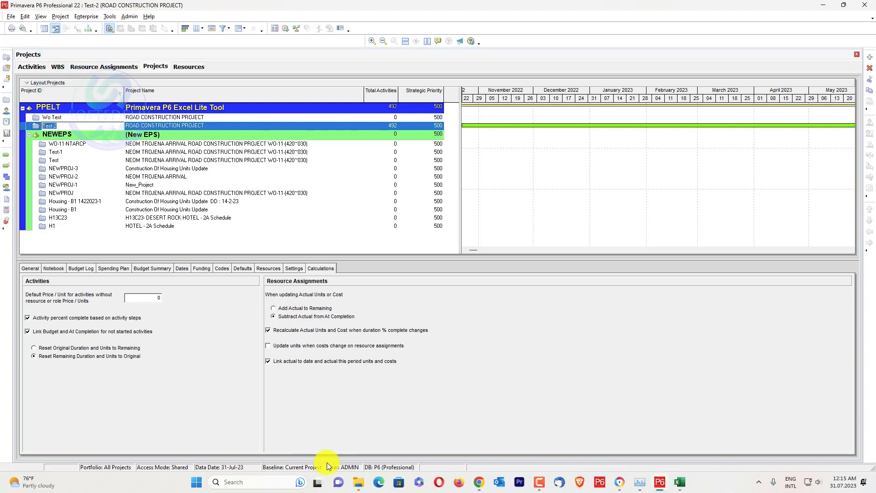
click(356, 482)
click(390, 432)
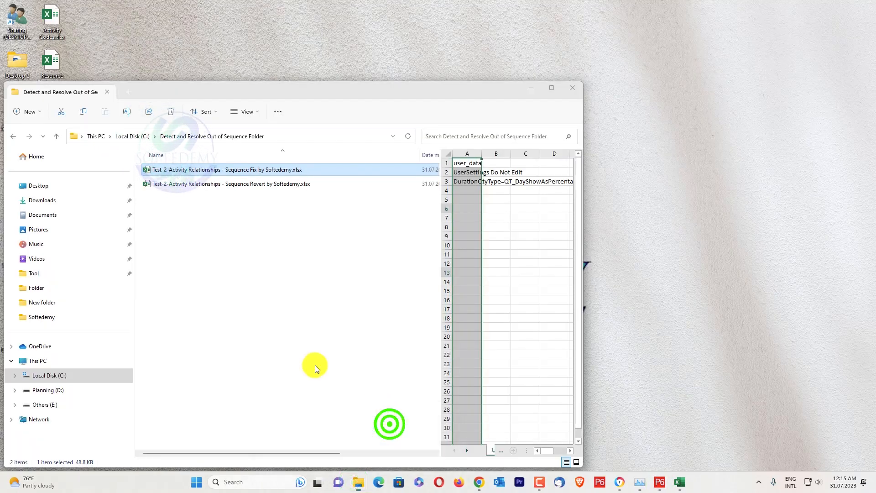
click(49, 379)
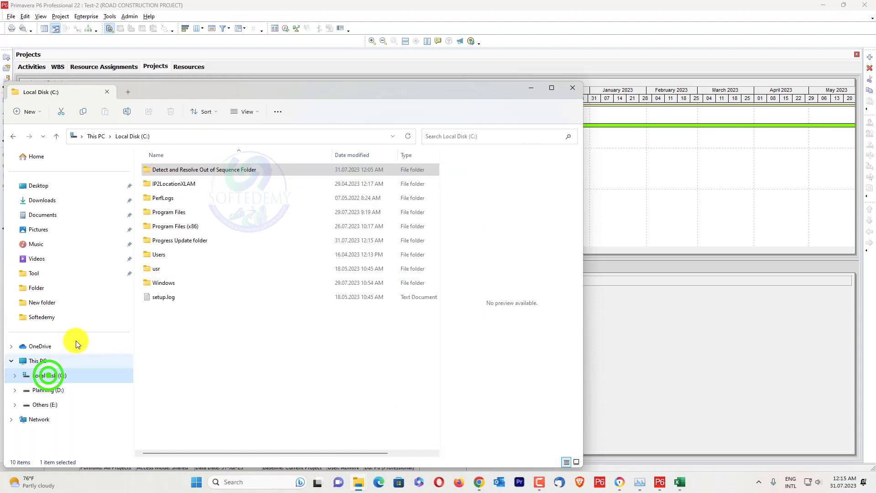
double_click(197, 237)
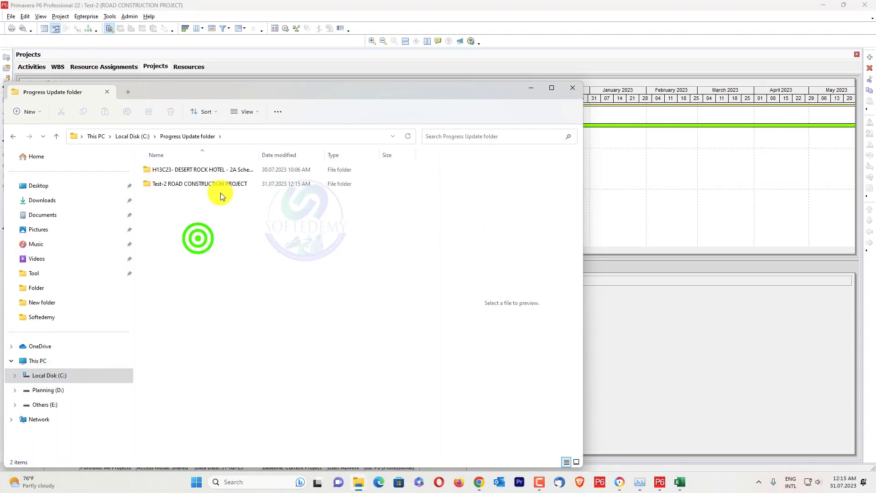
double_click(258, 155)
click(262, 206)
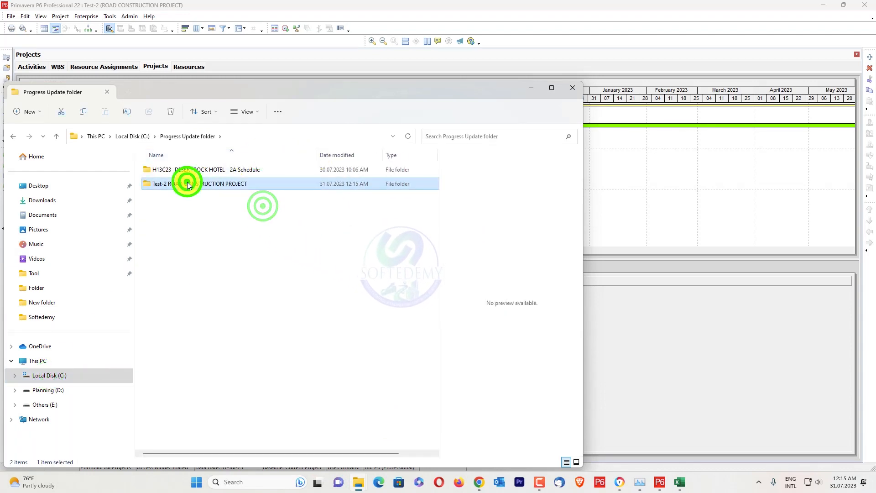
double_click(180, 183)
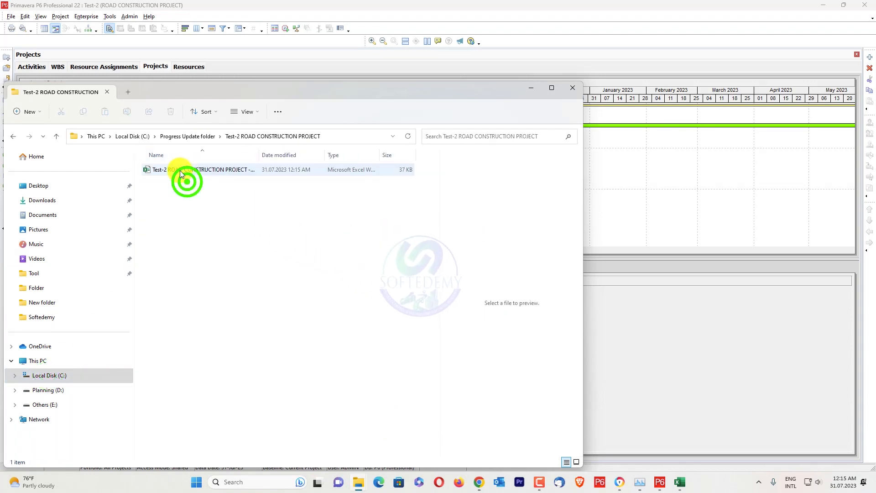
double_click(259, 155)
click(253, 228)
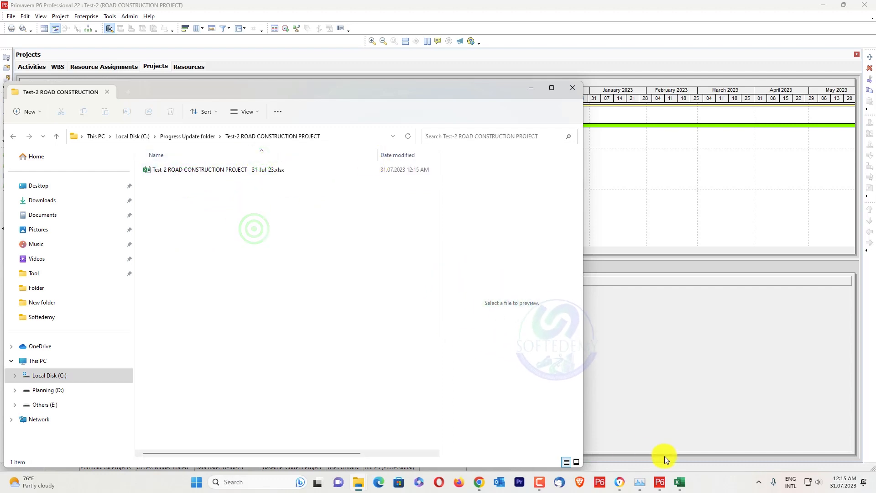
click(661, 481)
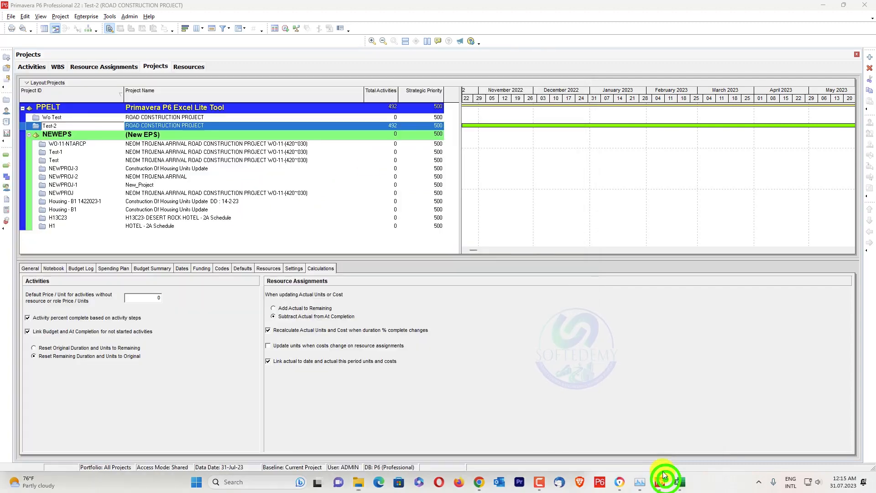
click(12, 17)
click(24, 50)
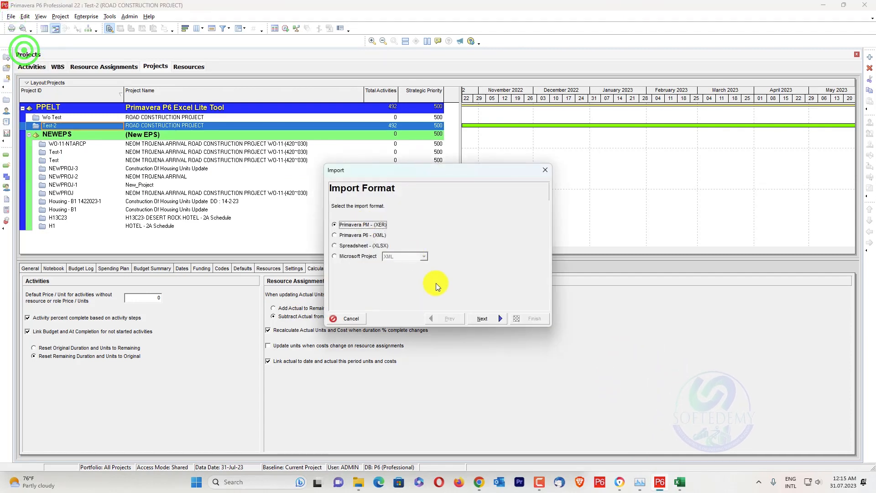
click(360, 251)
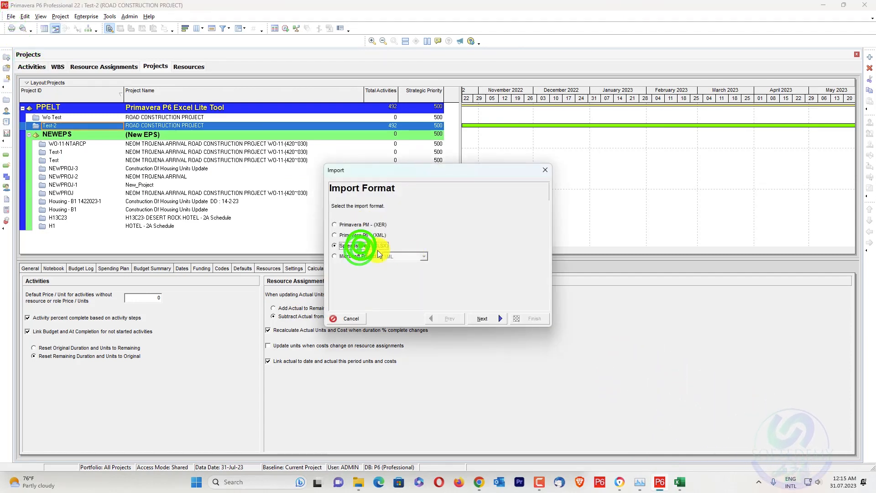
click(478, 319)
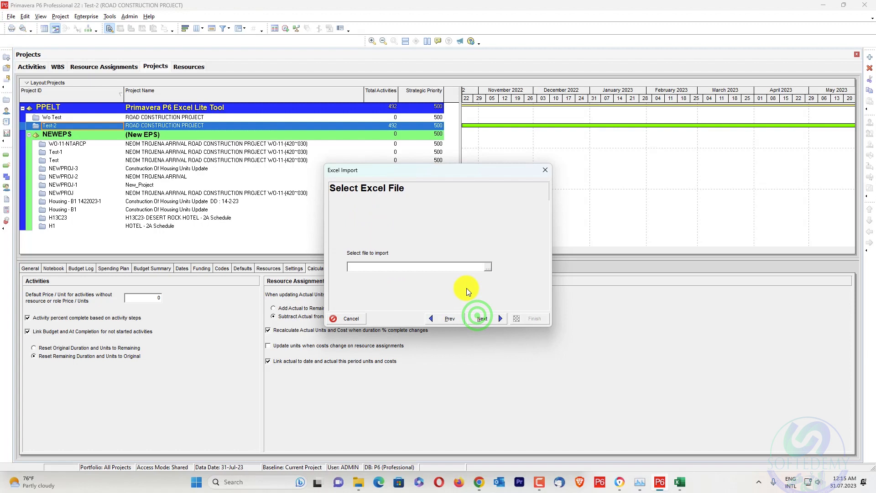
click(485, 268)
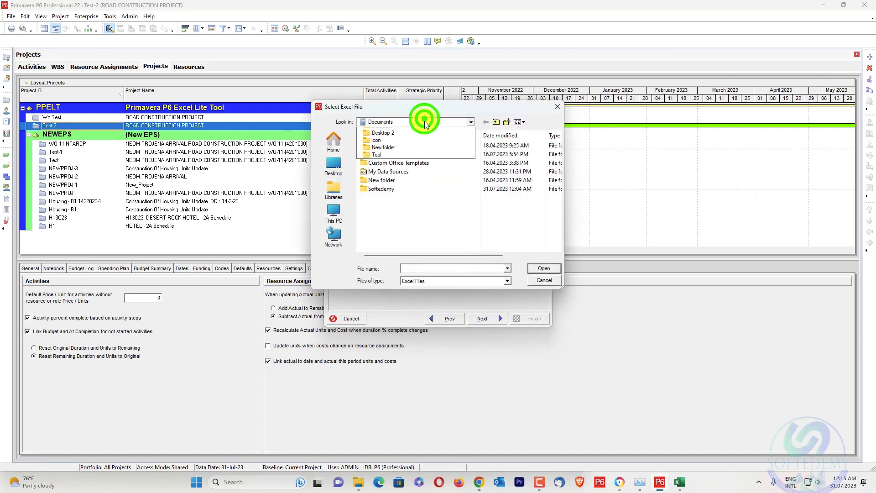
click(407, 246)
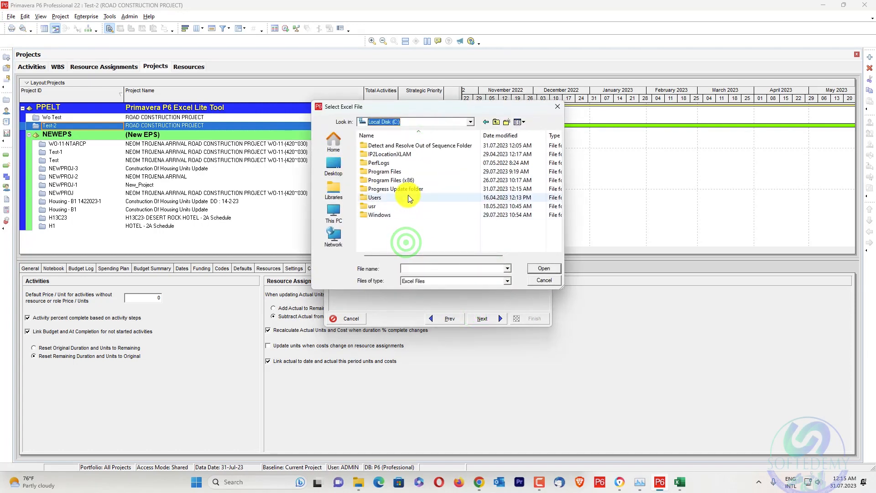
double_click(415, 189)
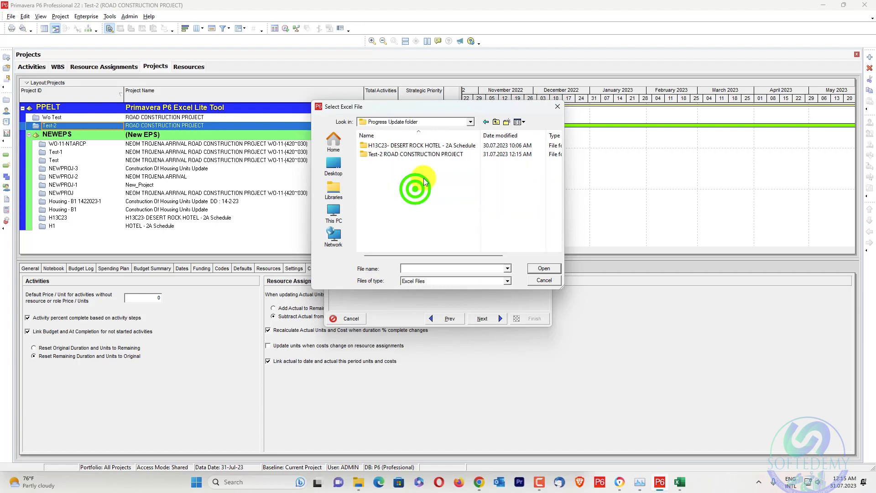
double_click(442, 155)
click(438, 147)
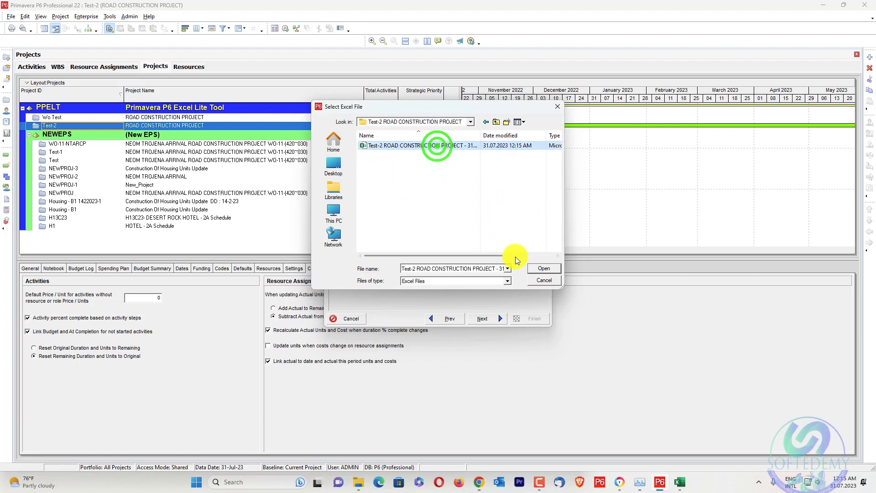
click(543, 267)
click(497, 322)
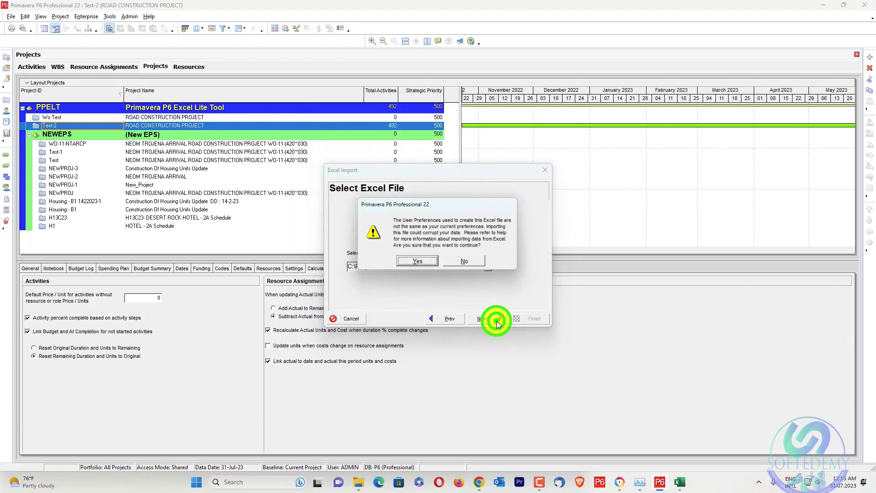
click(422, 258)
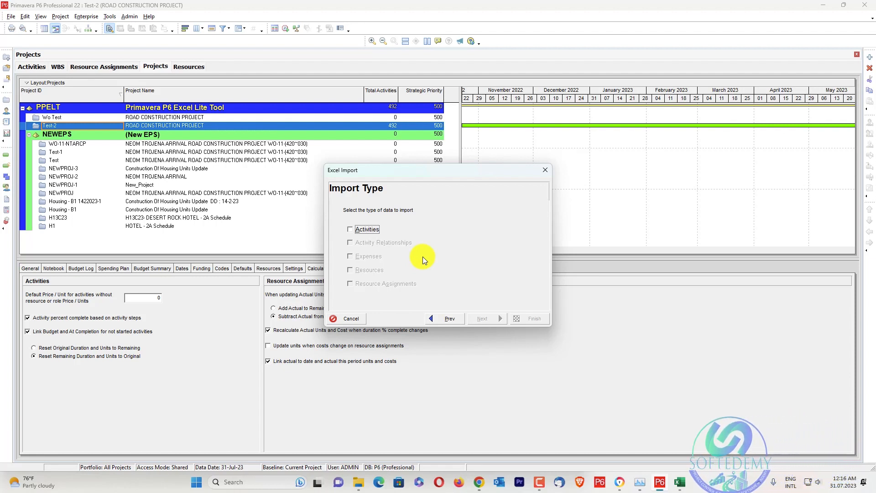
click(540, 173)
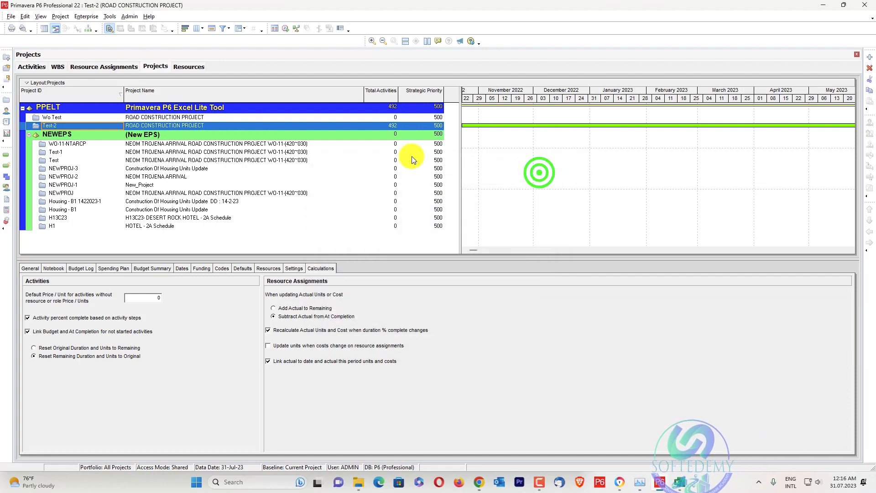
Set the currency for viewing monetary values to US Dollar and enable updating units when costs change on resource assignments.
click(25, 16)
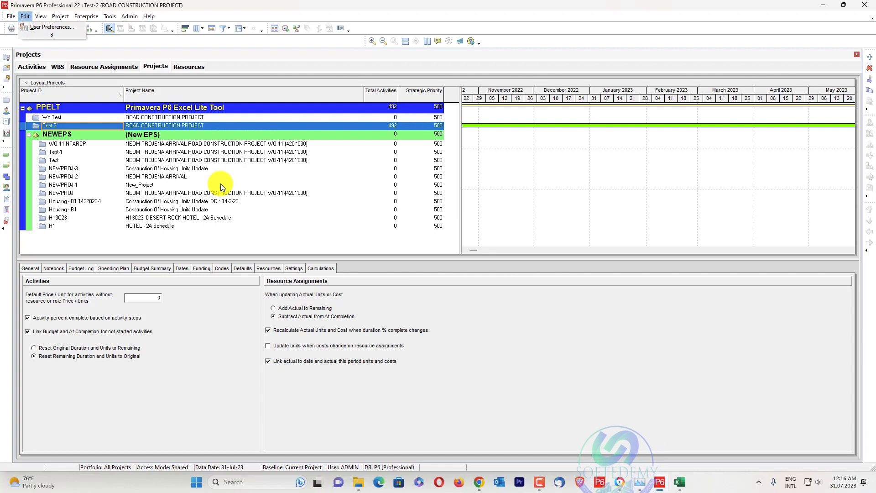
click(40, 26)
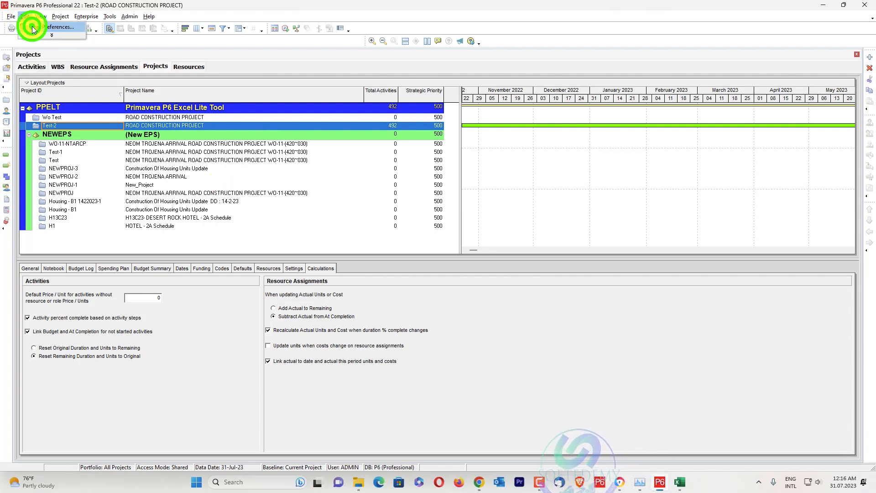
click(402, 130)
click(465, 123)
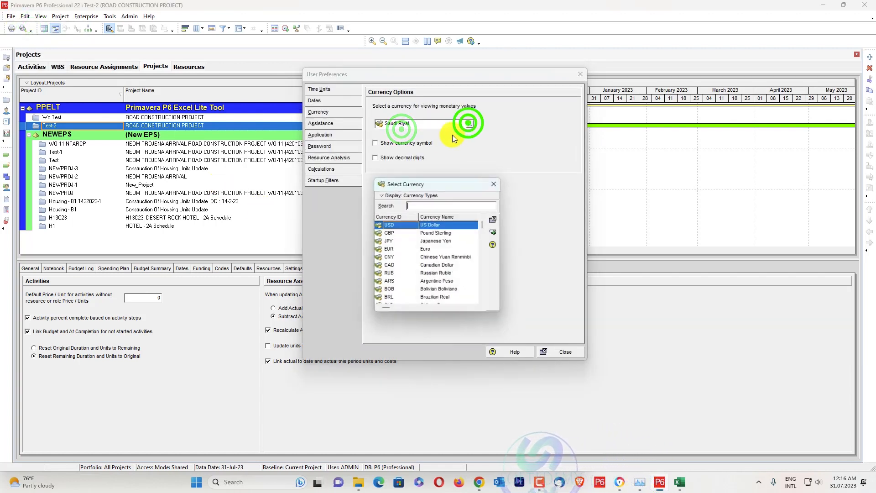
click(493, 230)
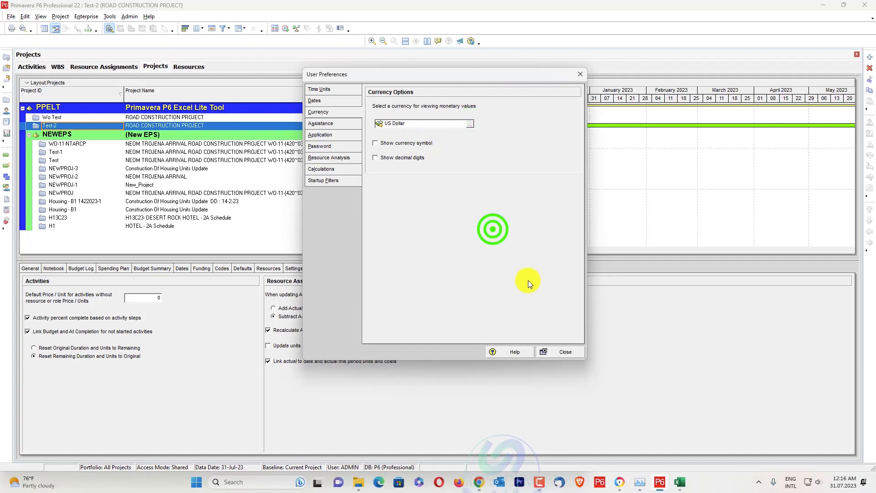
click(555, 351)
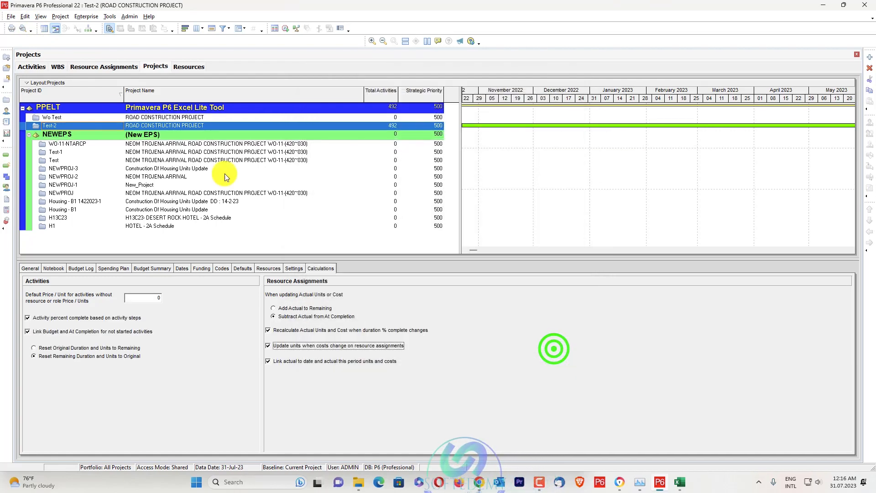
click(26, 17)
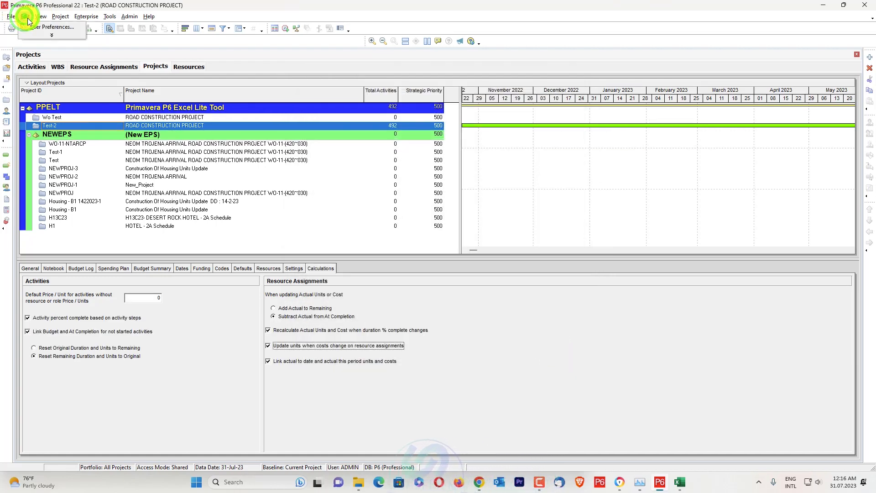
click(34, 26)
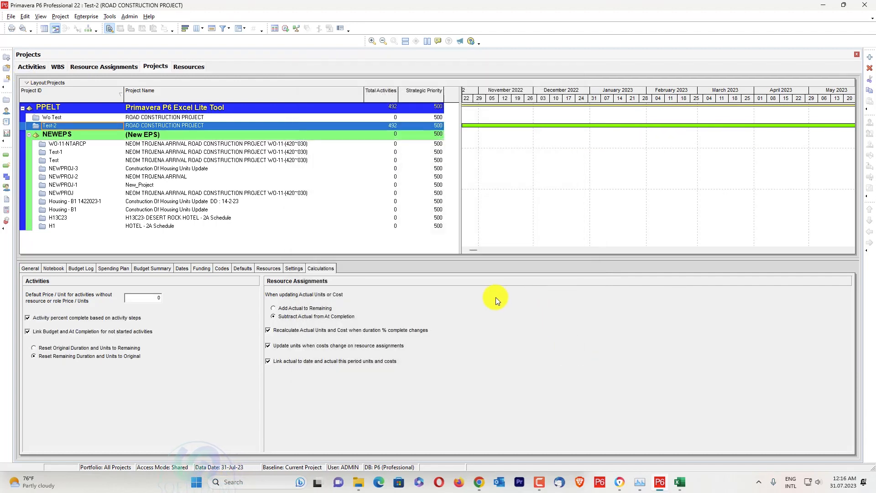
Start an import in Primavera P6 and choose Spreadsheet (XLSX) as the import format.
click(11, 16)
click(21, 48)
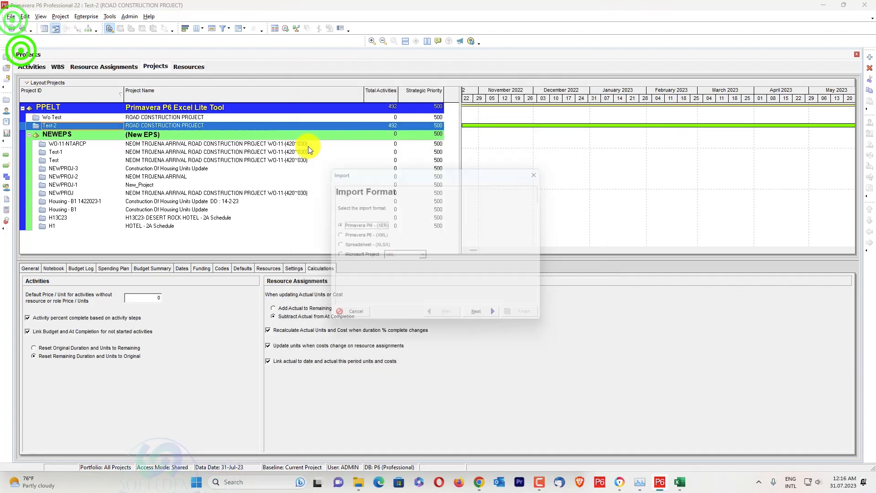
click(370, 246)
click(484, 319)
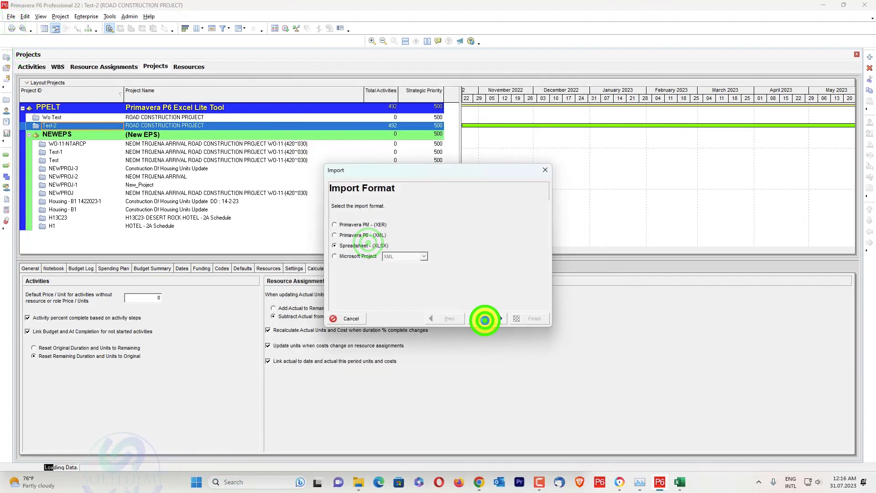
Select Test-2 ROAD CONSTRUCTION PROJECT - 31-Jul-23.xlsx in C:\Progress Update folder\Test-2 ROAD CONSTRUCTION PROJECT as the file to import.
click(488, 269)
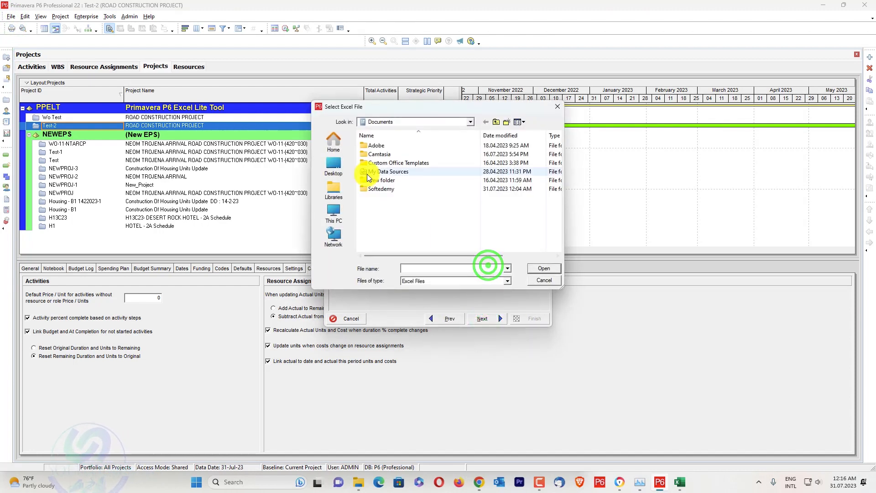
click(419, 122)
click(396, 242)
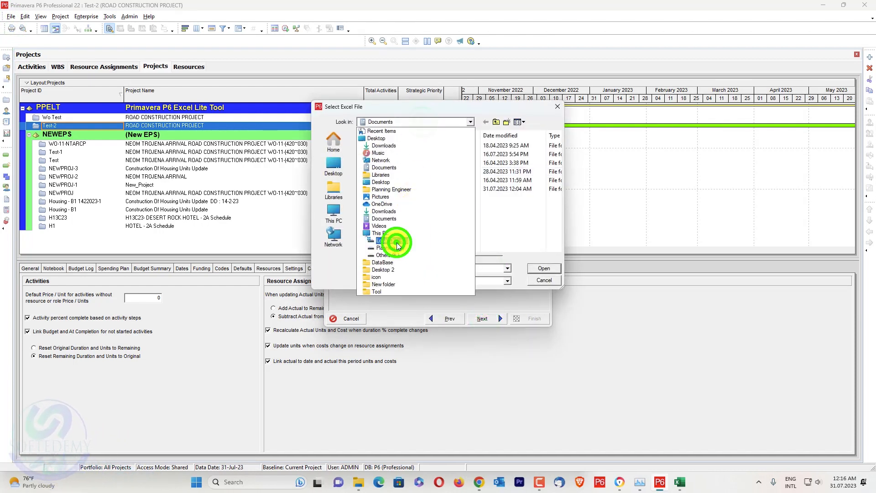
double_click(410, 186)
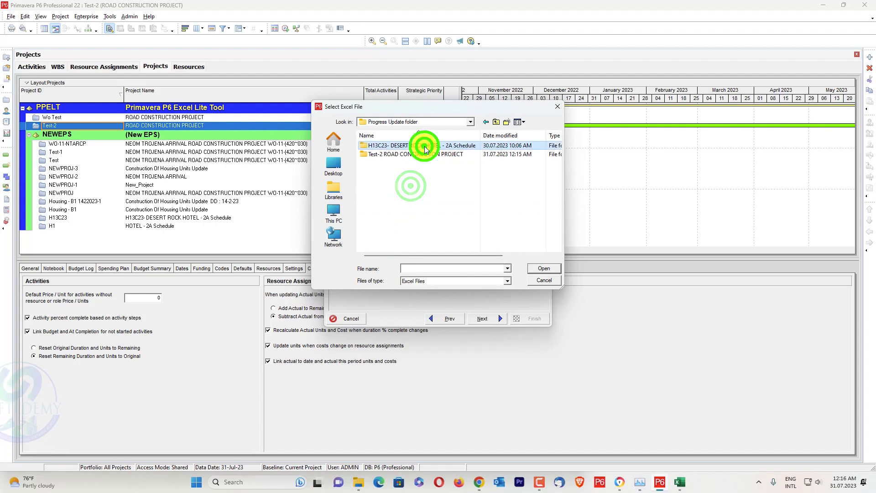
double_click(420, 154)
click(427, 147)
click(541, 269)
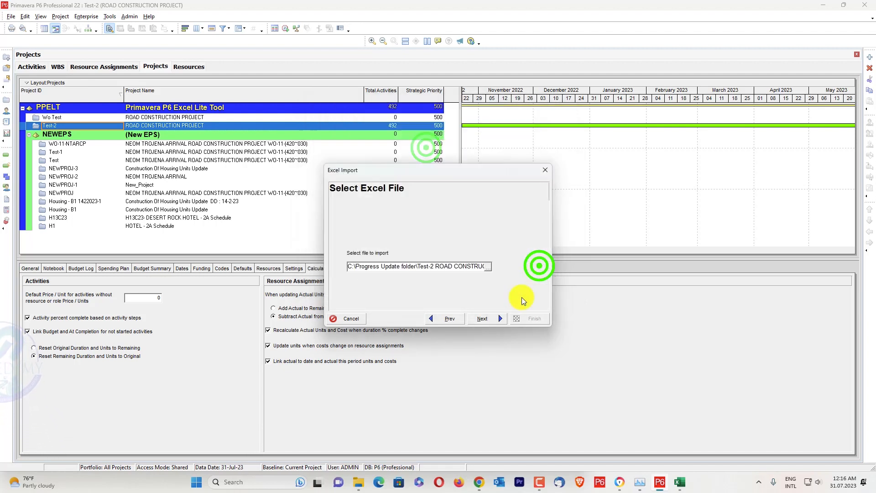
Choose Activities as the data type, set Test-2 as the existing project to update, and run the import.
click(494, 321)
click(426, 265)
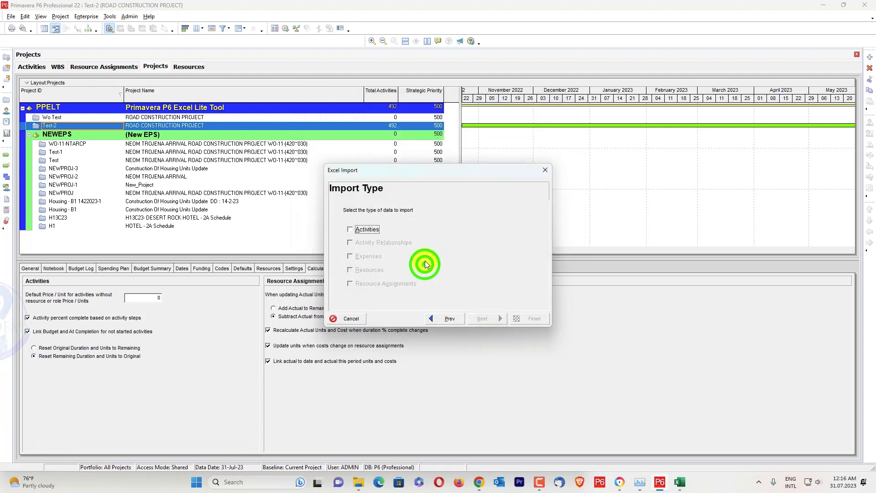
click(361, 231)
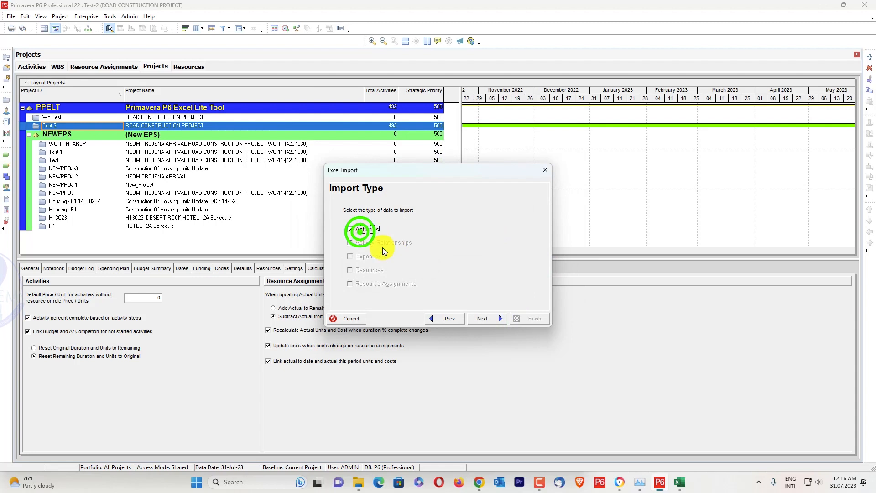
click(480, 320)
click(489, 251)
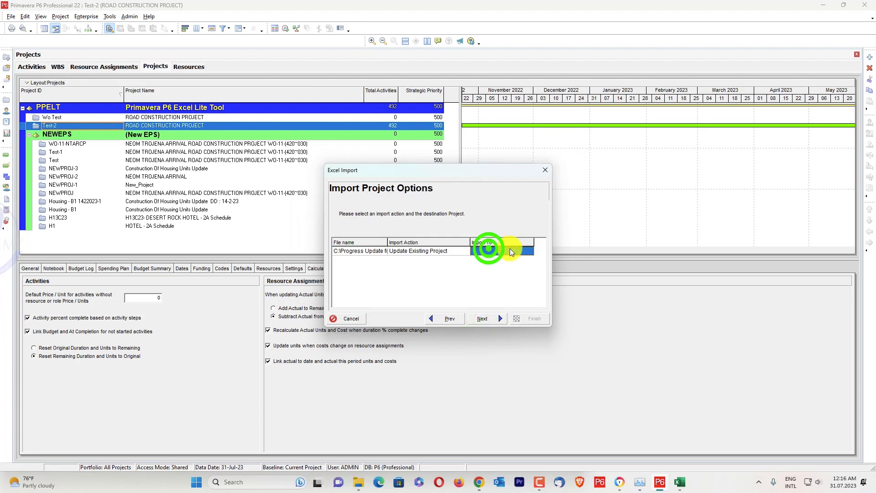
click(530, 250)
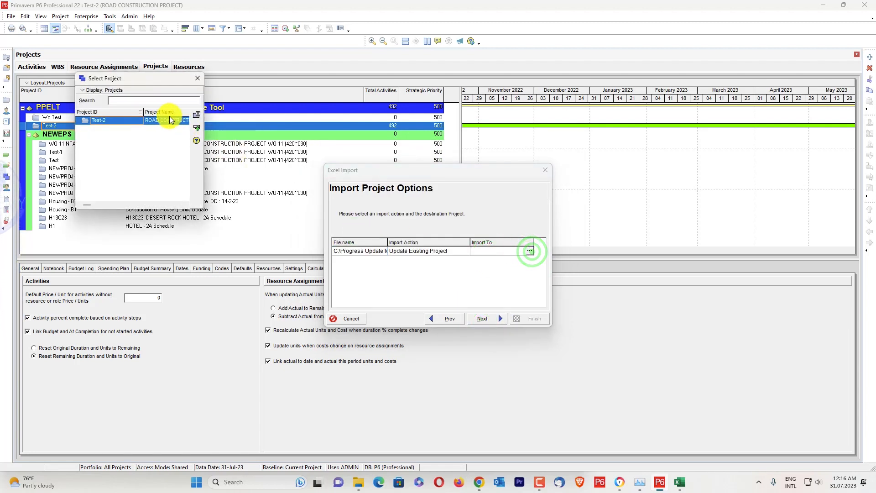
click(195, 127)
click(483, 320)
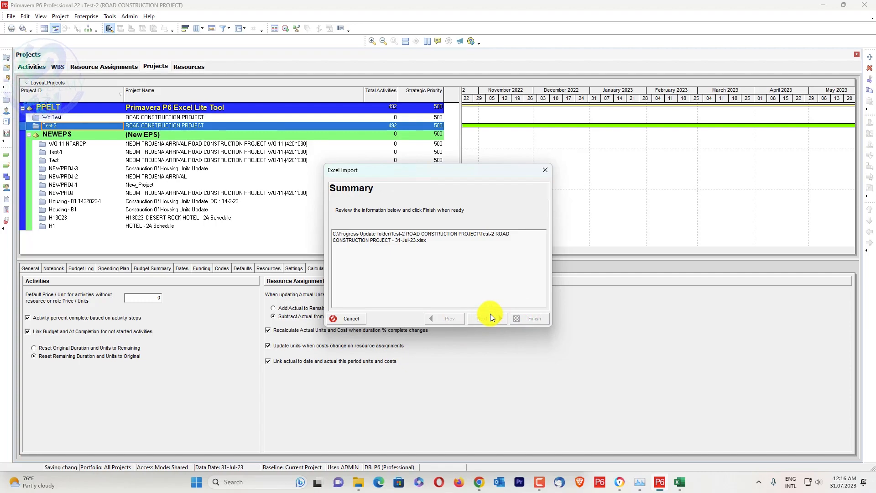
Switch to Excel, dismiss the add-in's extraction message and unprotect Sheet1 of the progress workbook.
click(676, 485)
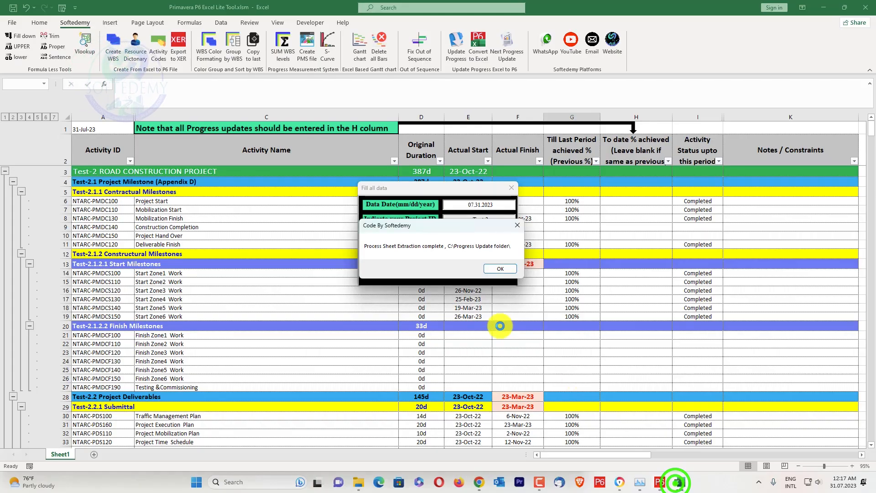
click(502, 270)
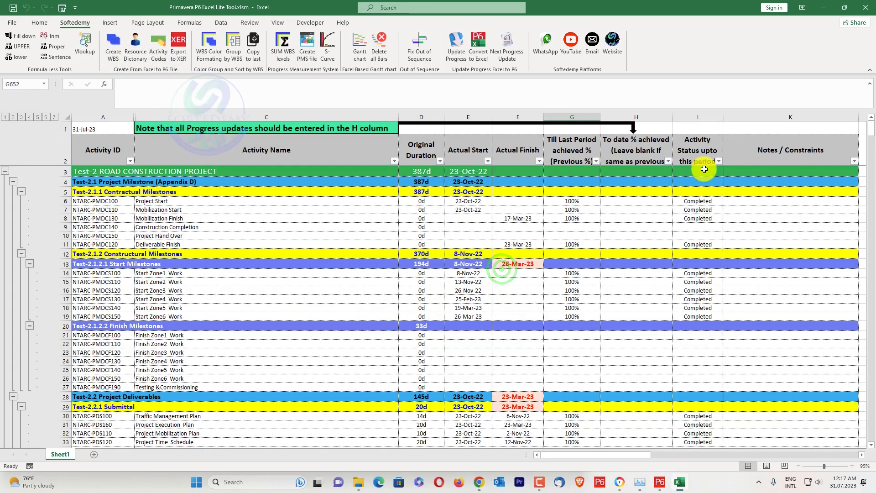
click(669, 162)
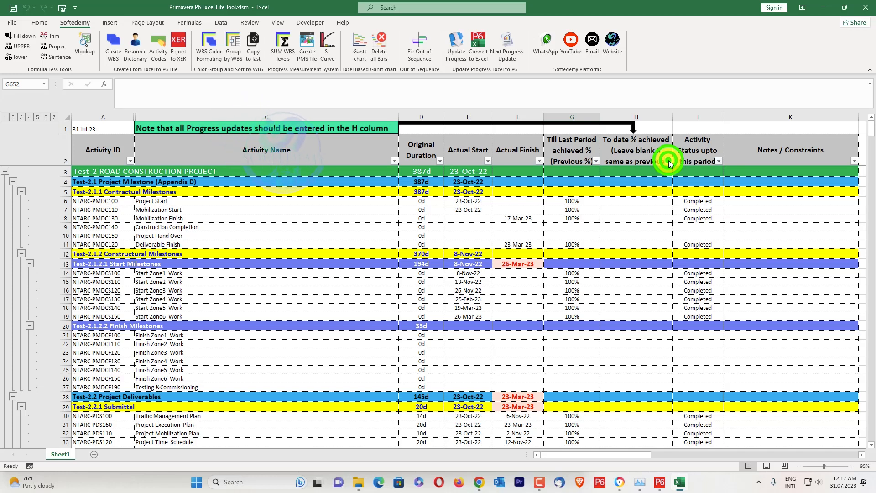
right_click(70, 451)
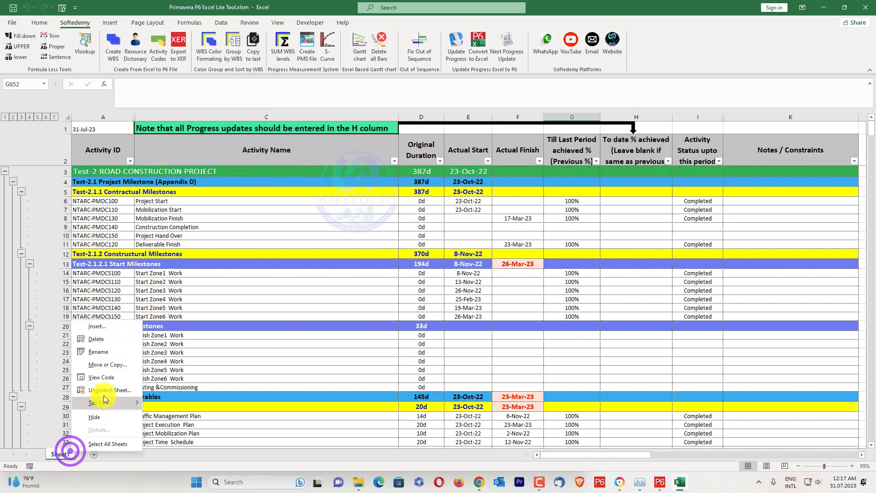
key(Escape)
Filter the To date % achieved column to exclude blank cells.
click(669, 162)
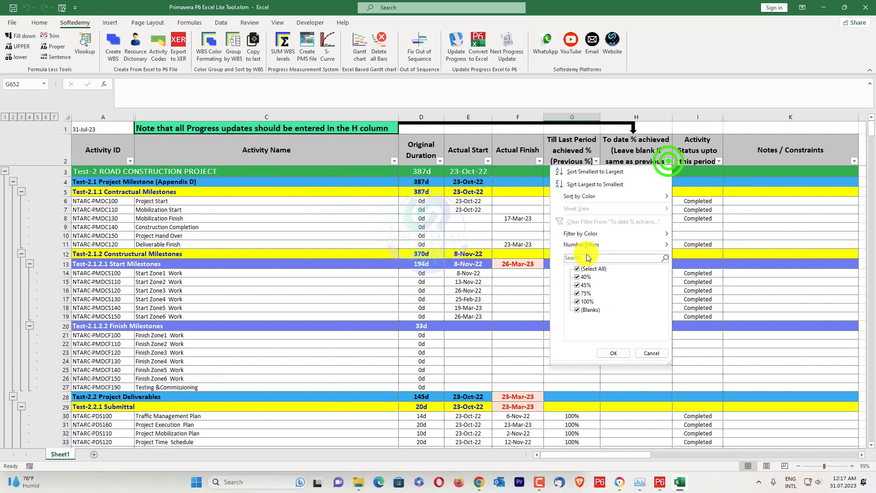
click(577, 310)
click(613, 353)
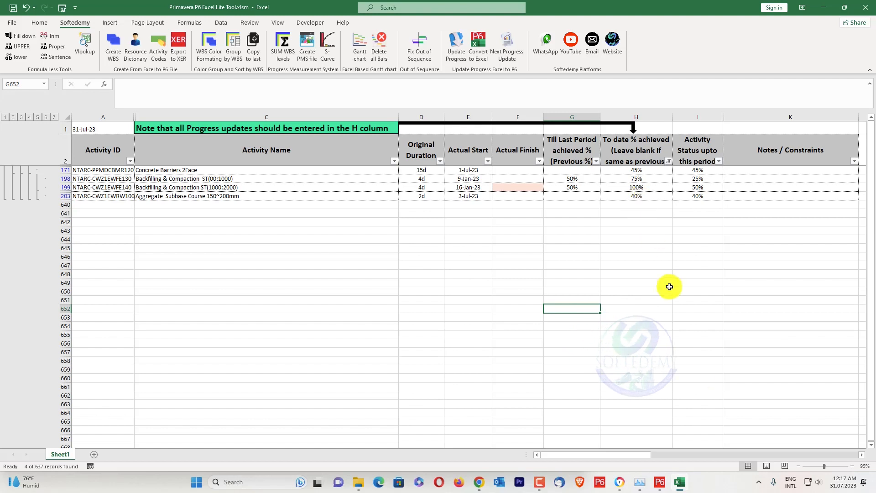
Return to Primavera P6, close the import result and open the Test-2 project.
click(660, 482)
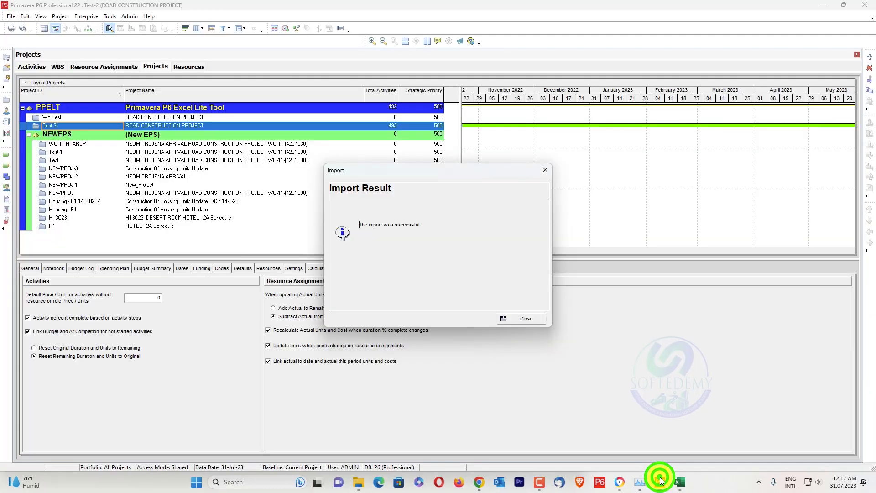
click(537, 318)
right_click(134, 126)
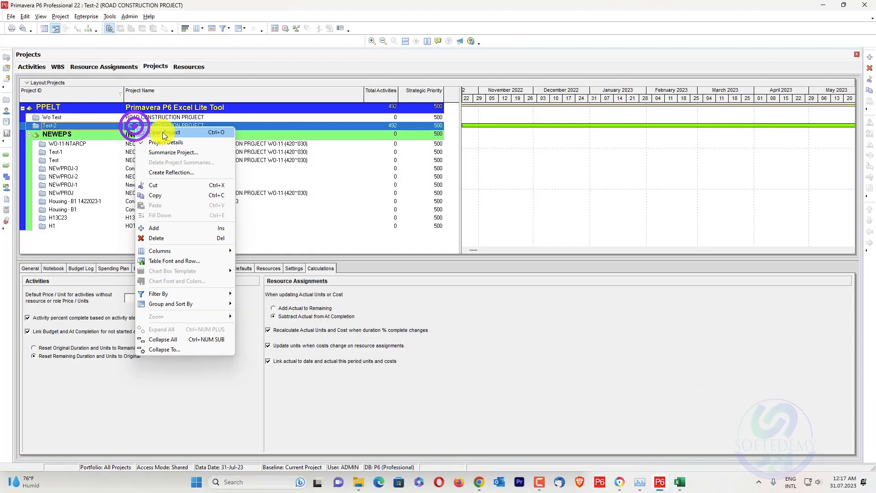
click(164, 134)
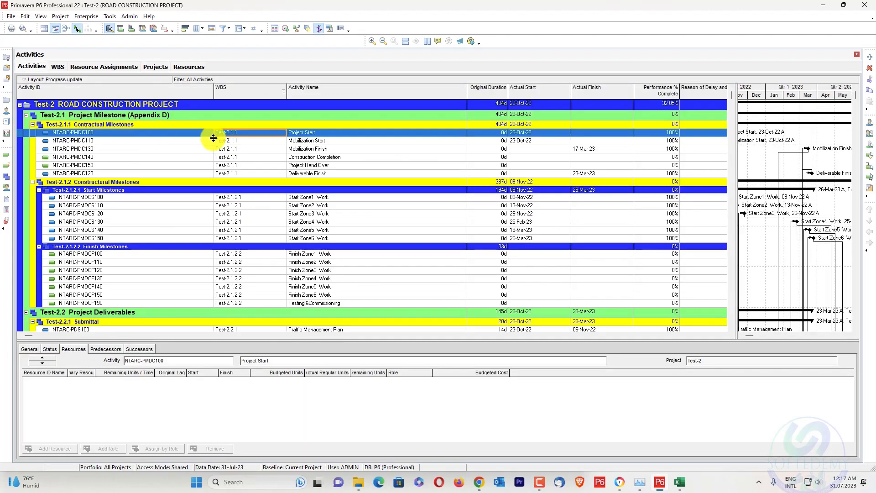
Copy the activity ID NTARC-PPMDCBMR120 from the filtered Excel sheet and find that activity in Primavera P6.
scroll(290, 137, down, 10)
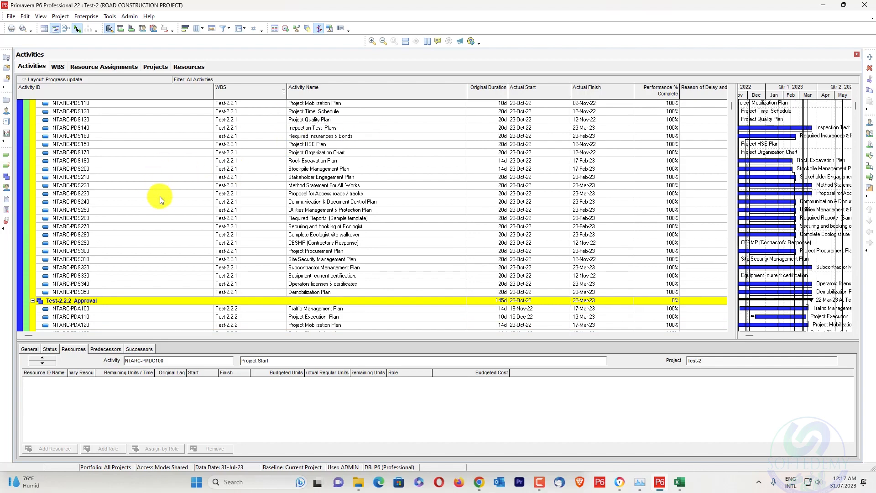
key(alt+Tab)
click(119, 169)
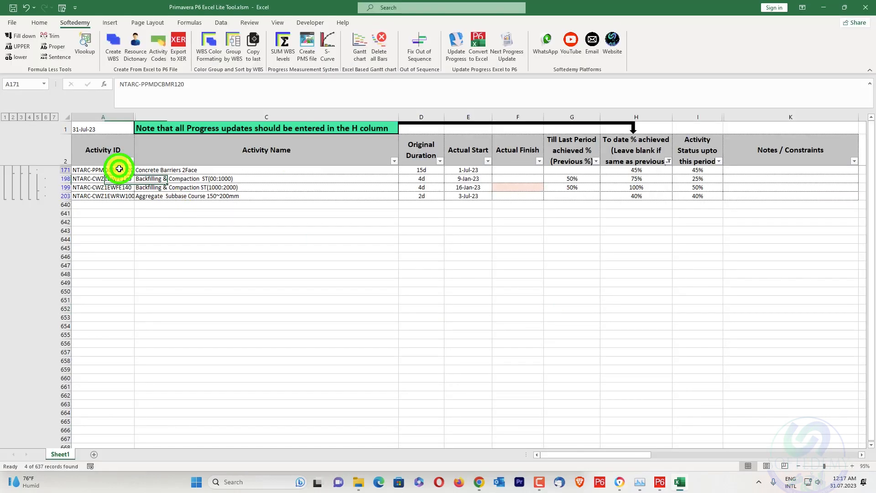
drag(187, 84, 40, 83)
key(alt+Tab)
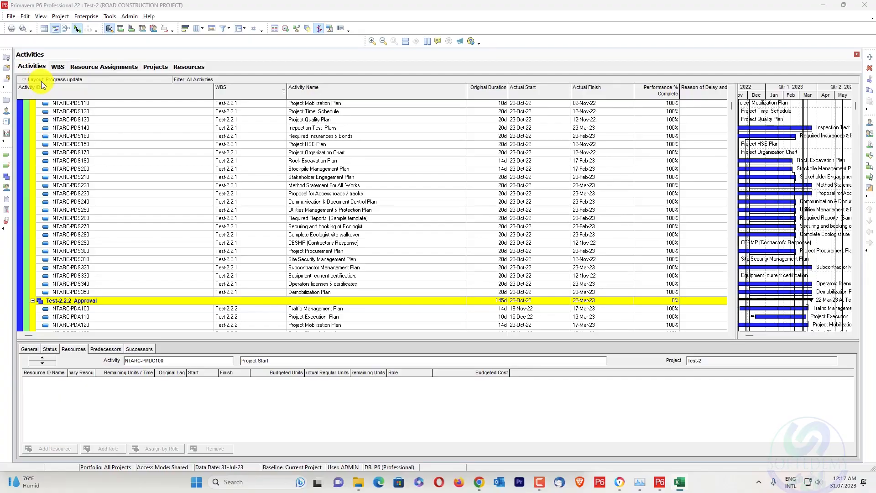
click(86, 129)
key(ctrl+f)
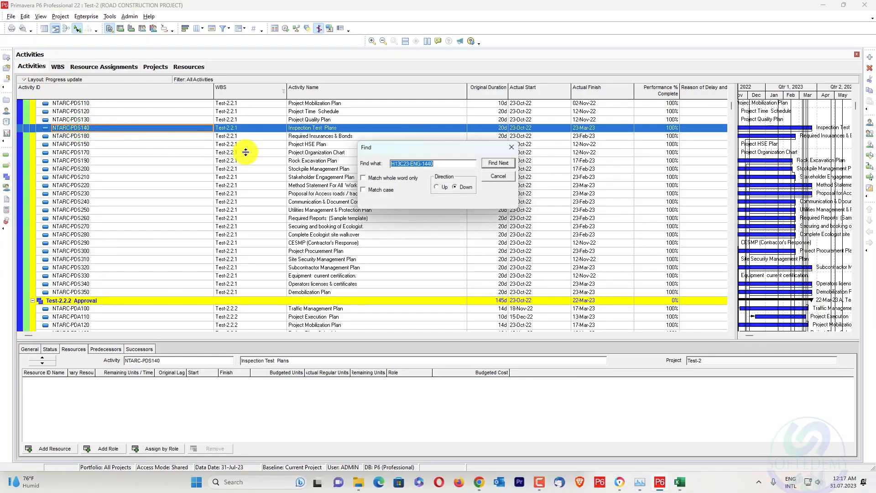
click(496, 164)
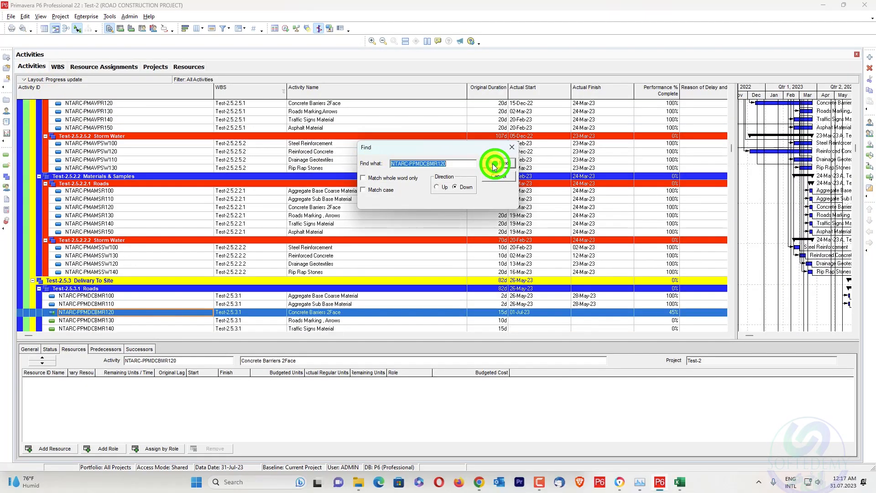
Move the Find dialog off the activity rows and display the status details of the Concrete Barriers 2Face activity.
drag(458, 146, 500, 201)
scroll(140, 236, down, 1)
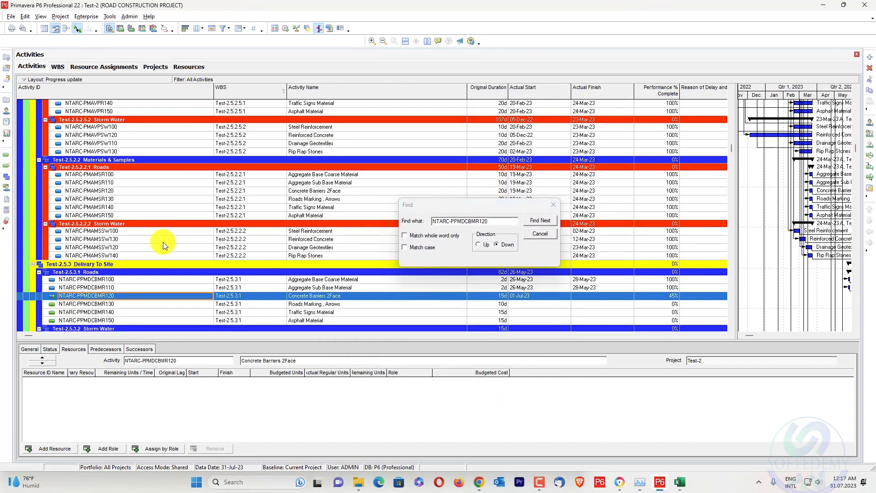
click(49, 349)
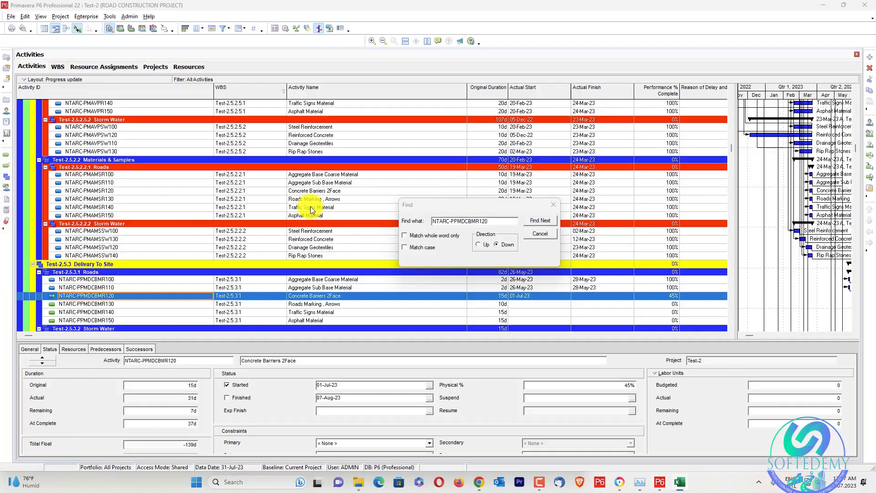
Copy activity ID NTARC-CWZ1EWFE130 from the Excel sheet, find it in Primavera P6 and check its physical percent complete.
click(96, 180)
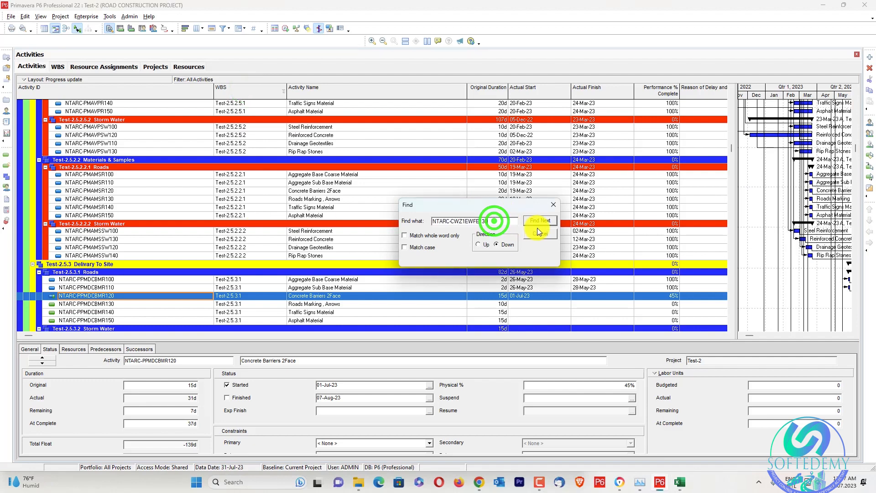
click(540, 220)
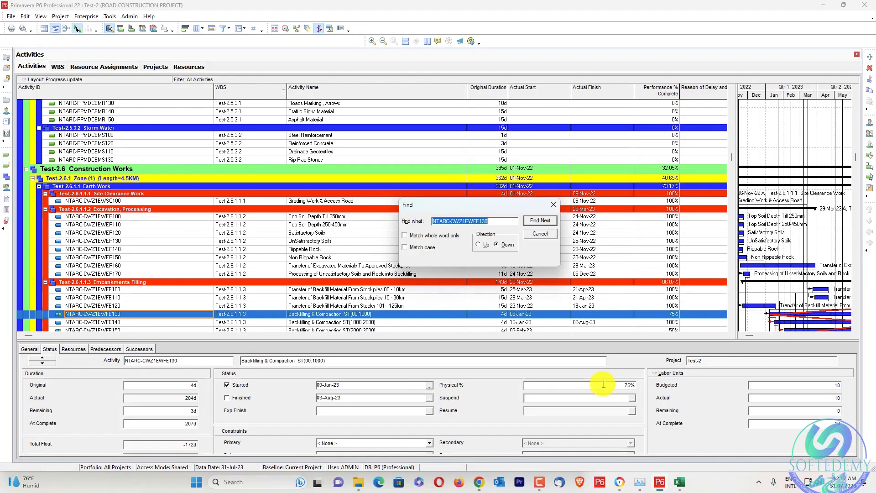
click(618, 384)
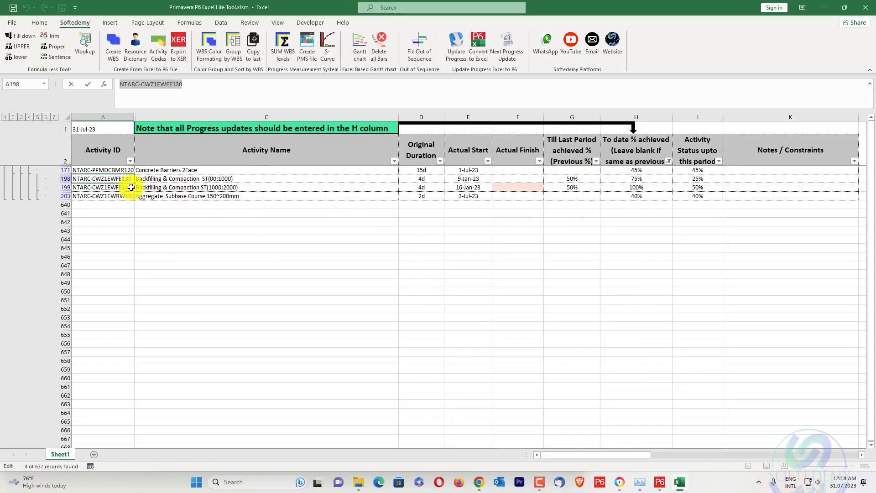
Copy activity ID NTARC-CWZ1EWFE140 from the Excel sheet and find that activity in Primavera P6.
click(131, 187)
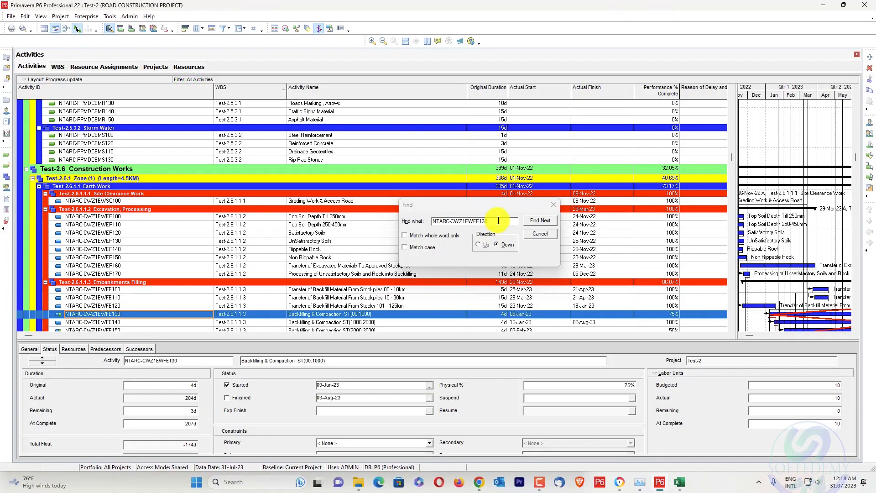
click(499, 220)
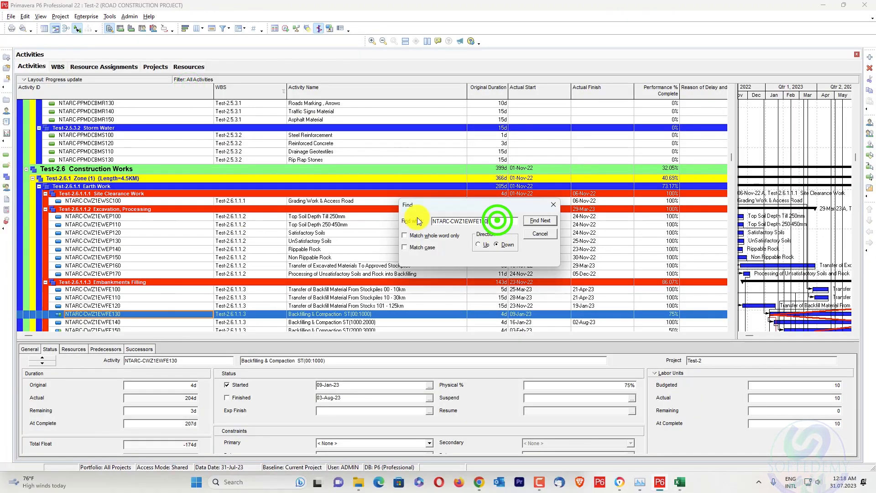
click(549, 219)
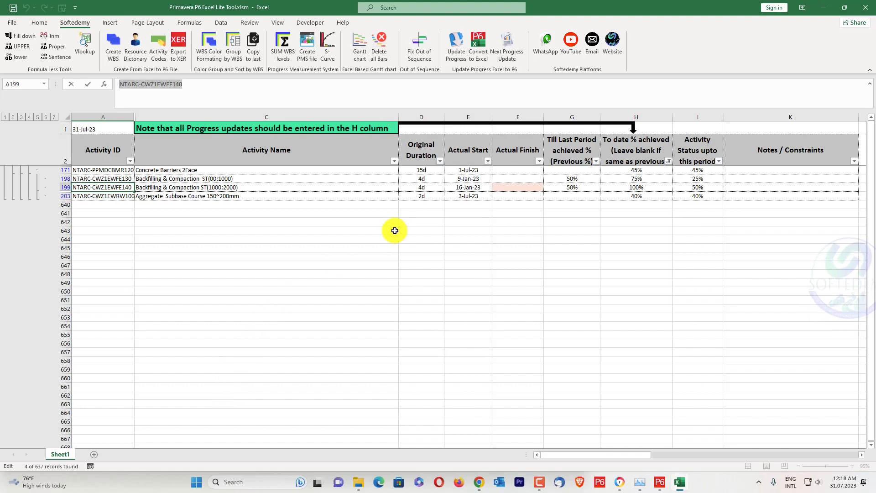
In Excel, enter 31.07.2023 as the actual finish of Backfilling & Compaction ST(1000:2000) and check that row's dates and progress.
click(501, 187)
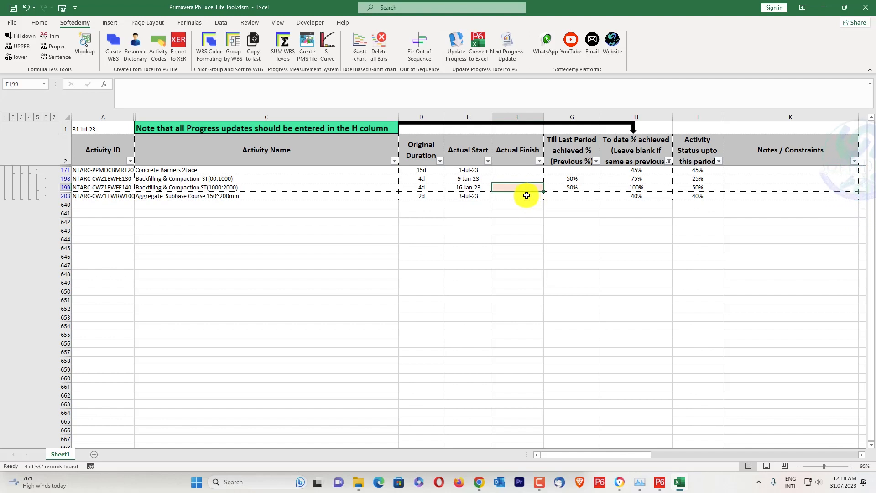
text(31.07.)
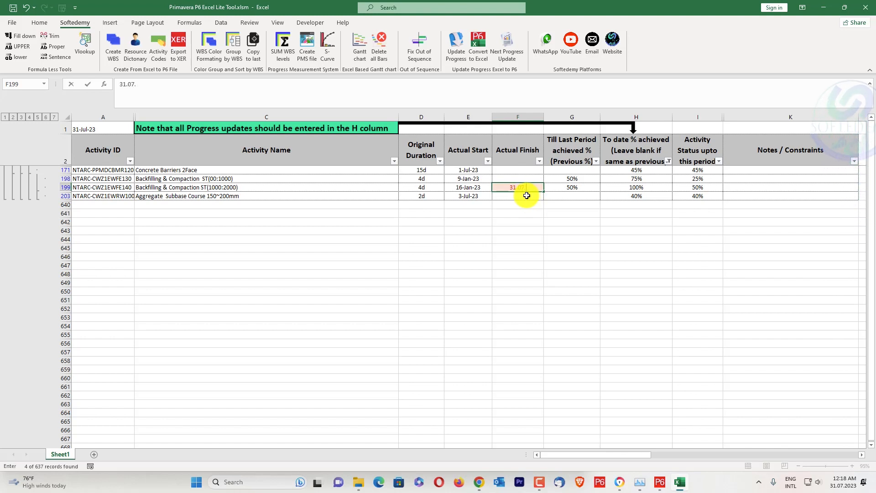
text(2023)
key(Return)
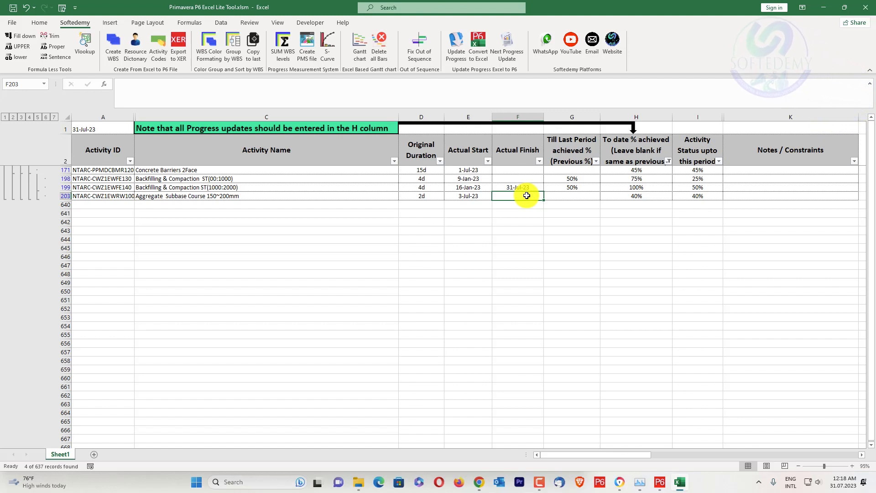
click(607, 187)
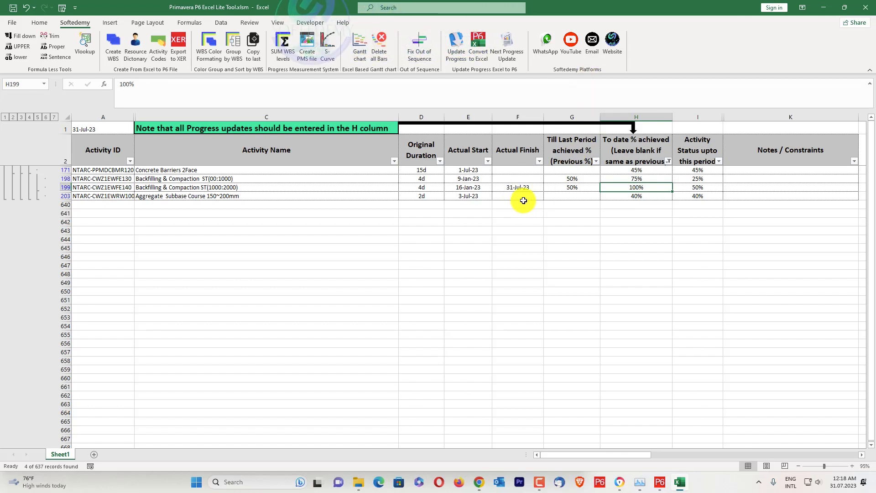
click(475, 187)
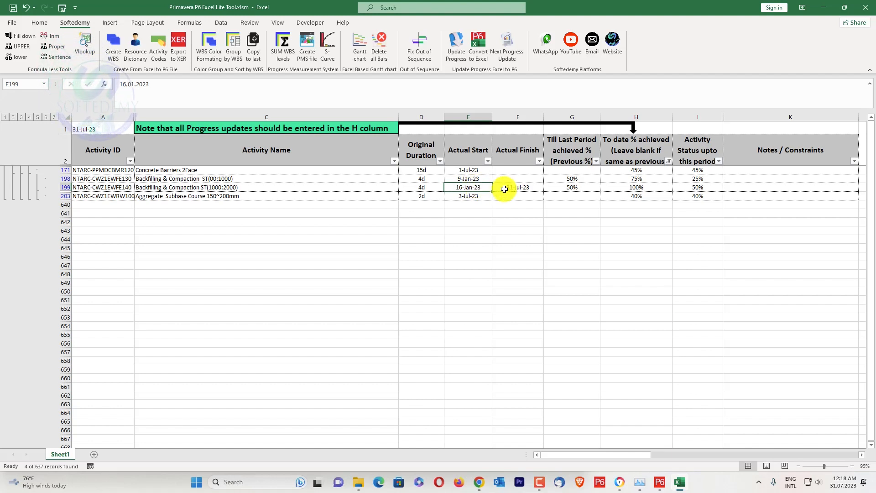
click(522, 185)
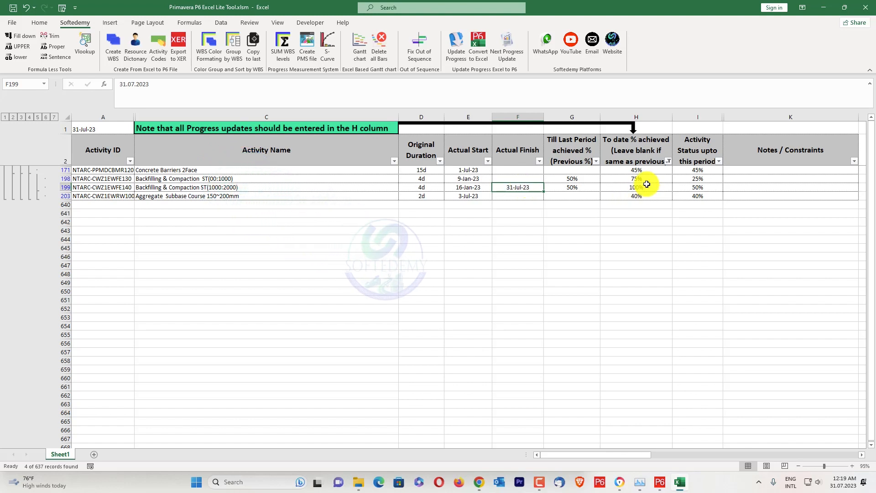
Show all rows again in the To date % achieved column and run Next Progress Update on the sheet.
click(669, 161)
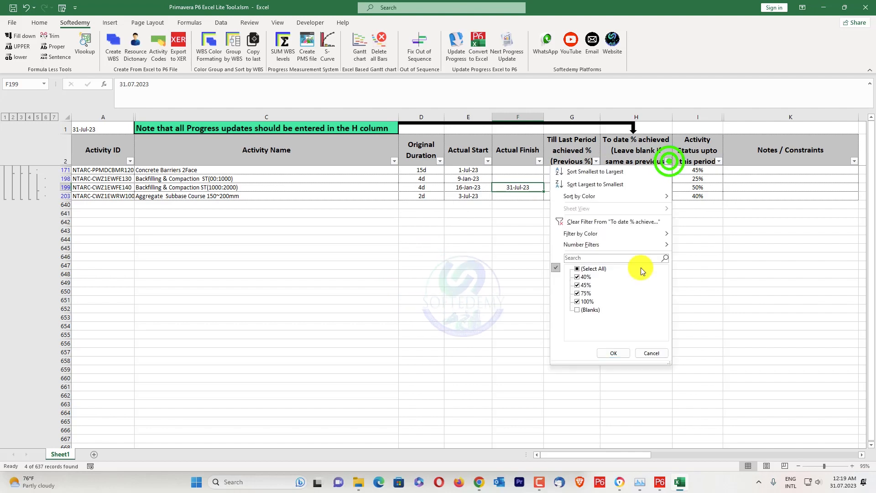
click(593, 268)
click(610, 352)
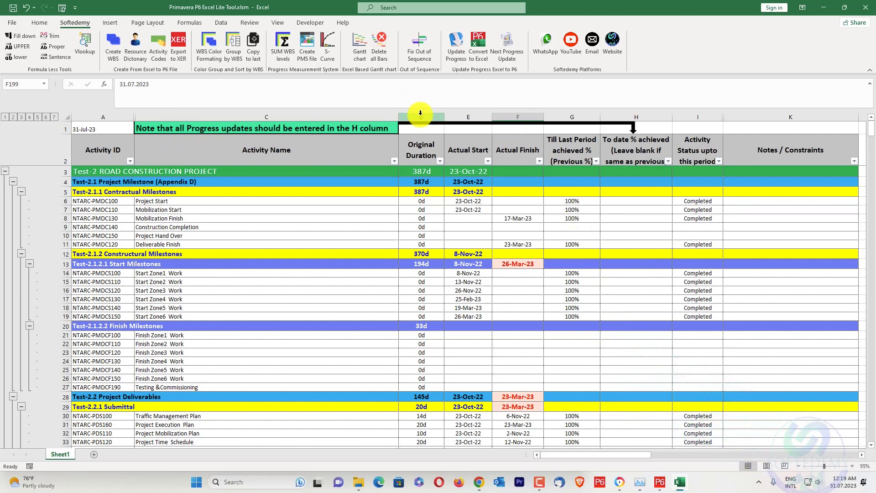
click(511, 51)
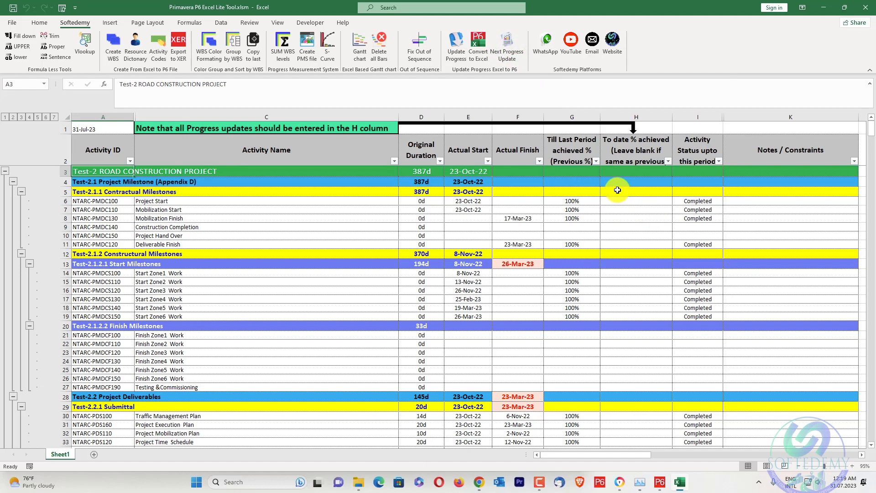
Inspect the To date % achieved filter values and the previous progress column to check how progress was carried over.
click(669, 162)
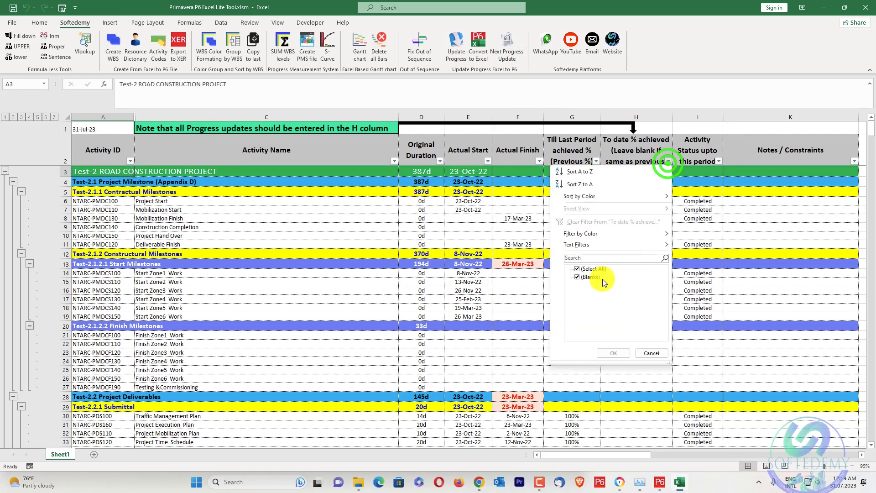
click(638, 353)
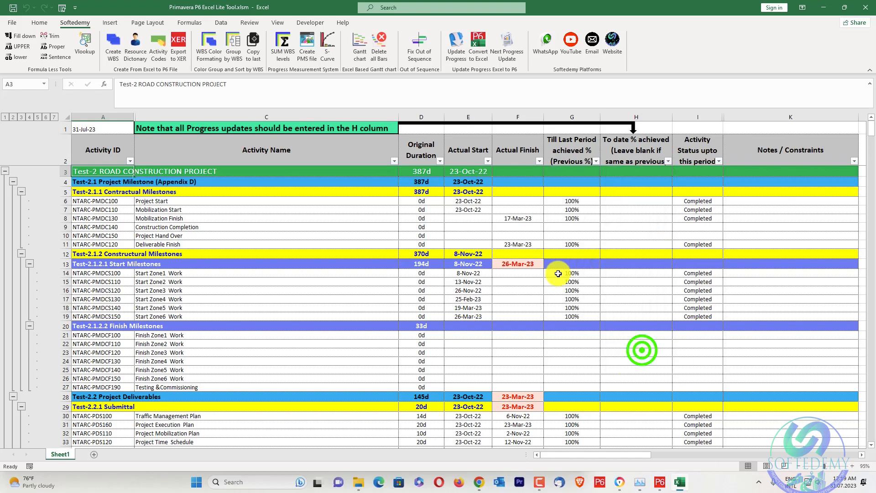
scroll(564, 373, down, 20)
scroll(564, 373, down, 16)
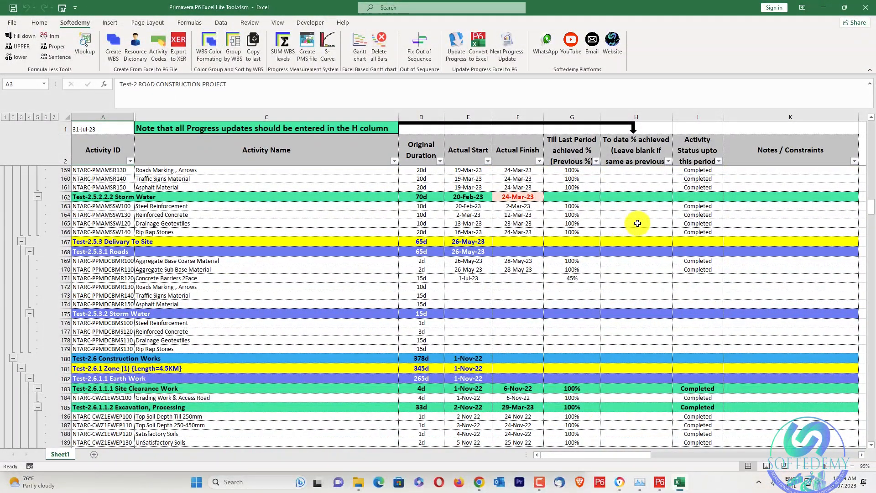
scroll(646, 354, down, 19)
scroll(620, 327, up, 20)
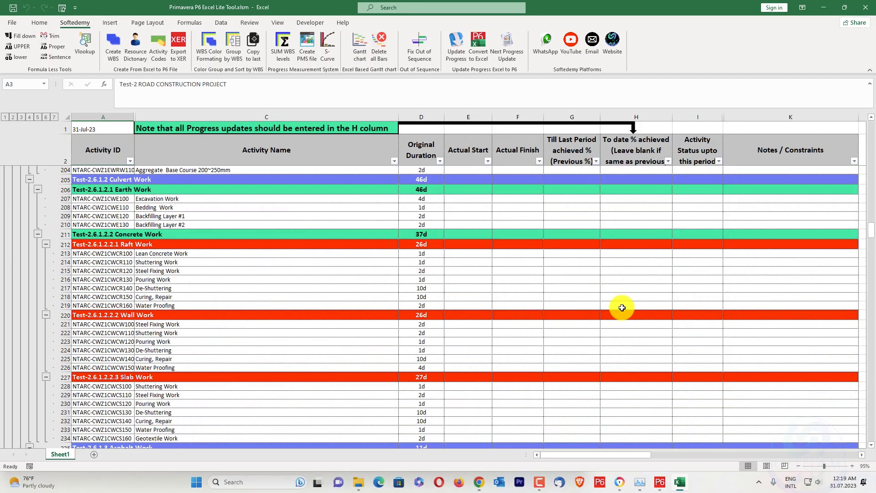
scroll(632, 226, up, 6)
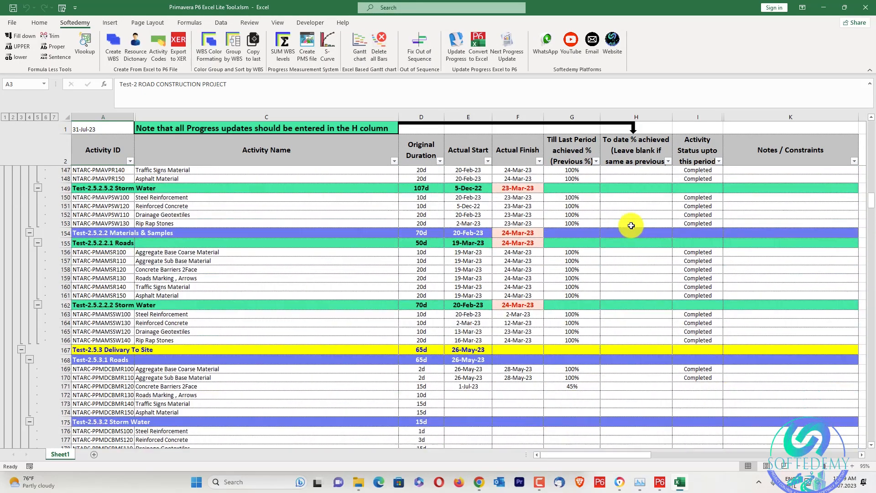
scroll(618, 218, up, 16)
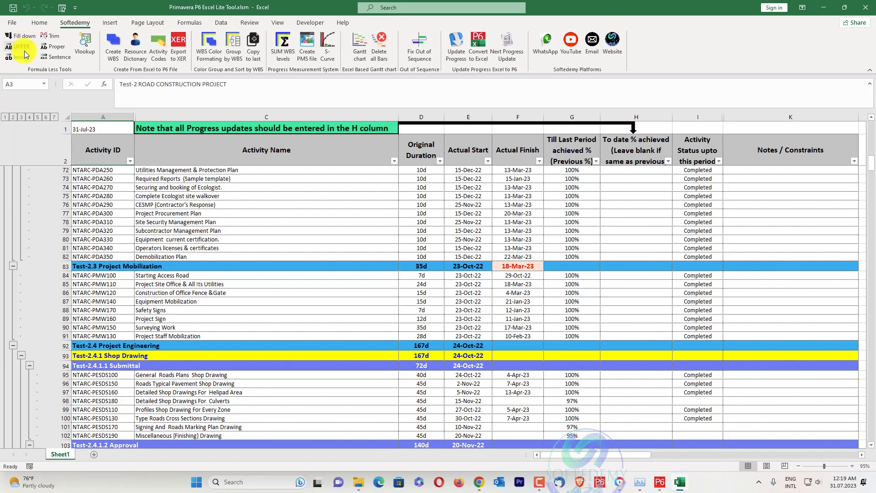
scroll(132, 184, up, 14)
scroll(132, 185, up, 9)
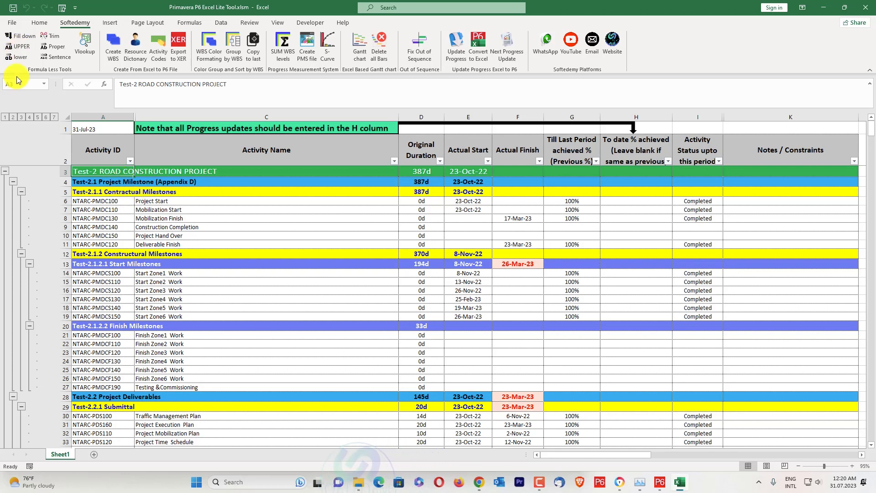
Convert the project title in cell A3 to lowercase and back to uppercase with the Softedemy text tools.
click(14, 60)
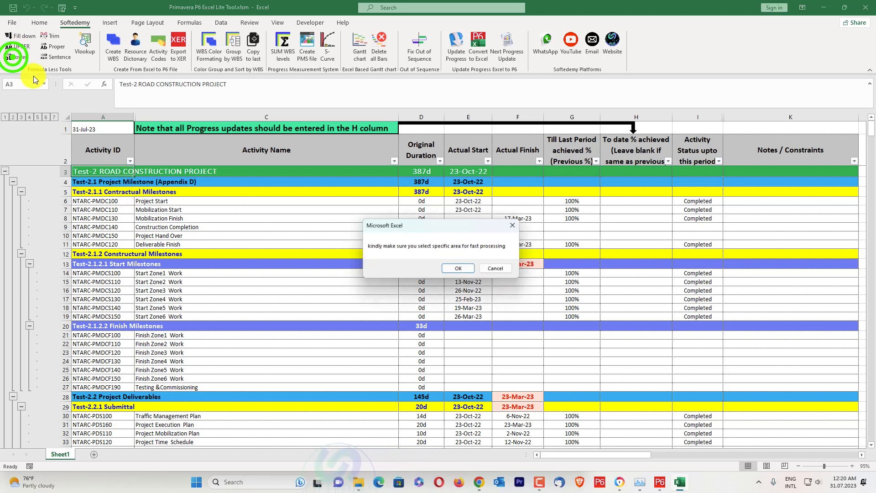
click(450, 266)
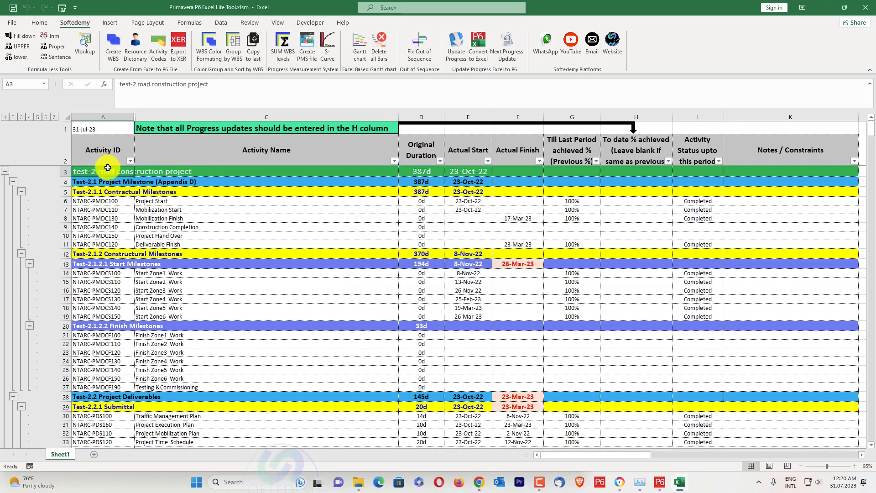
click(22, 47)
click(462, 269)
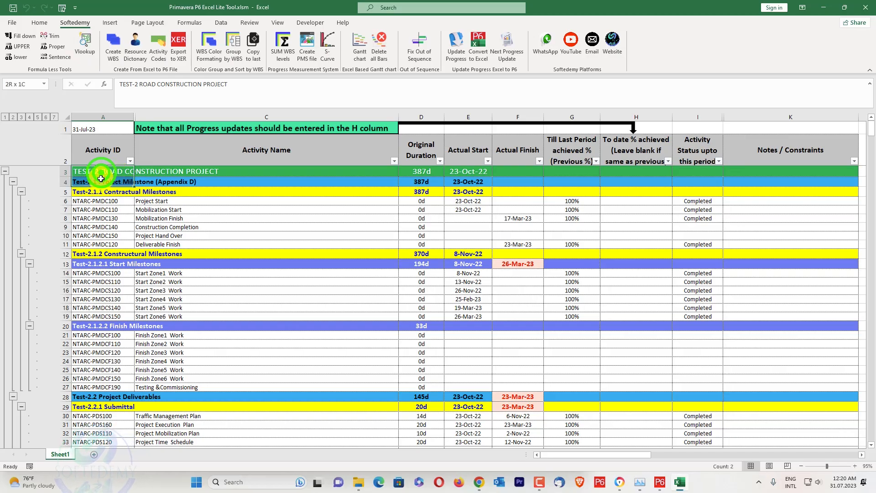
Copy the Activity ID column entries from the project title row down to the last activity into a new sheet.
drag(101, 172, 101, 484)
click(197, 273)
drag(868, 246, 872, 108)
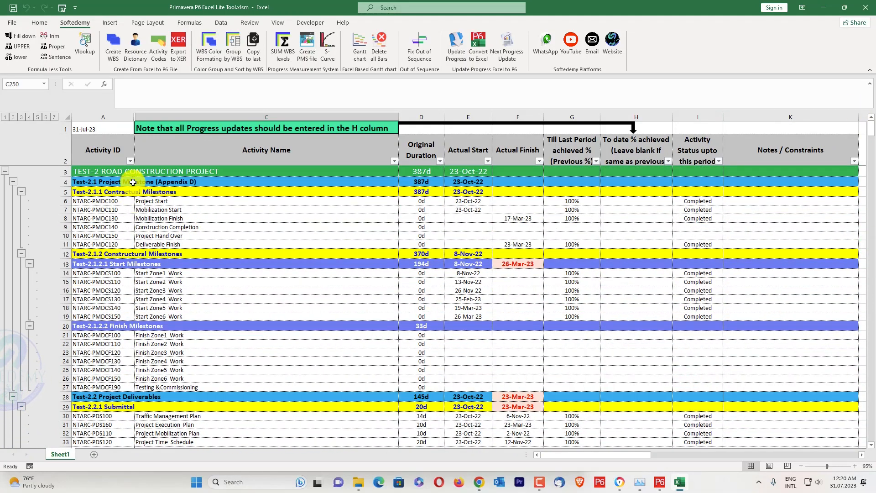
drag(114, 171, 114, 178)
key(ctrl+shift+Down)
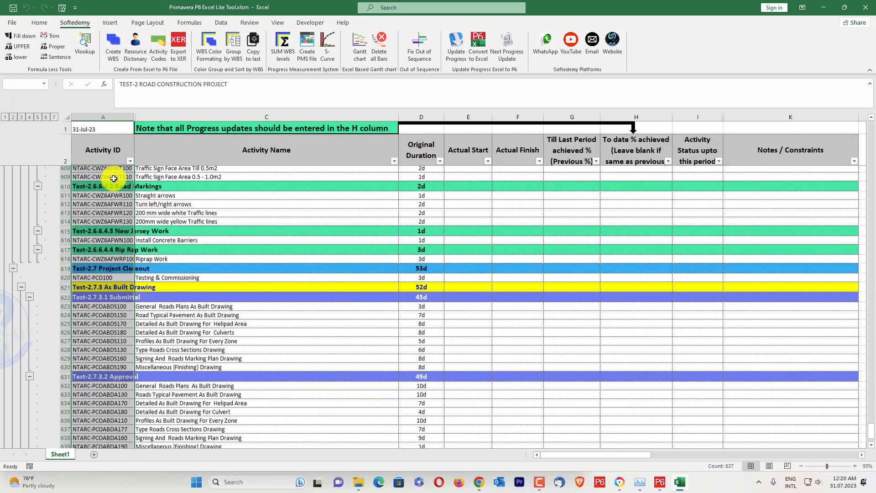
key(ctrl+c)
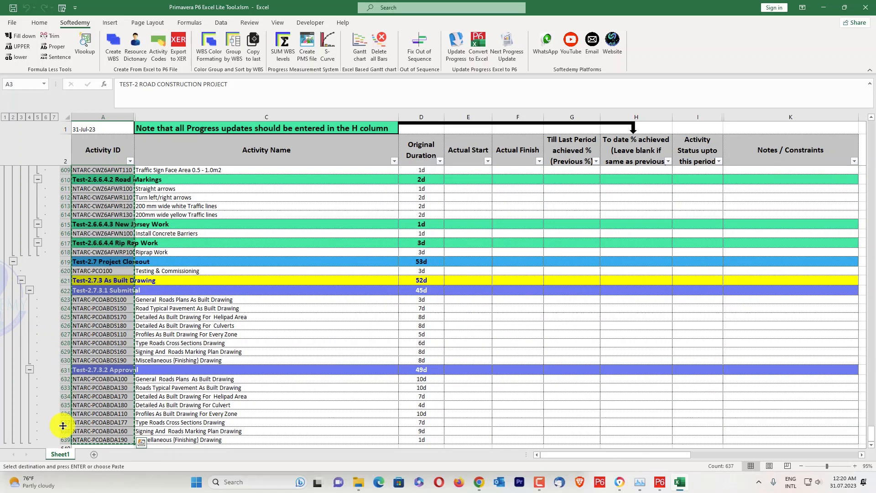
click(91, 453)
key(ctrl+v)
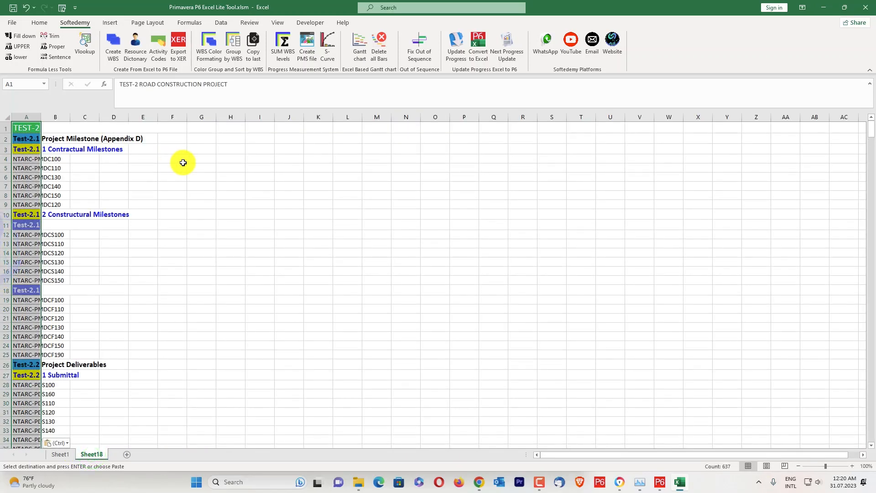
Widen column A of the new sheet so the activity IDs and WBS names fit.
click(165, 159)
drag(41, 118, 222, 117)
click(274, 145)
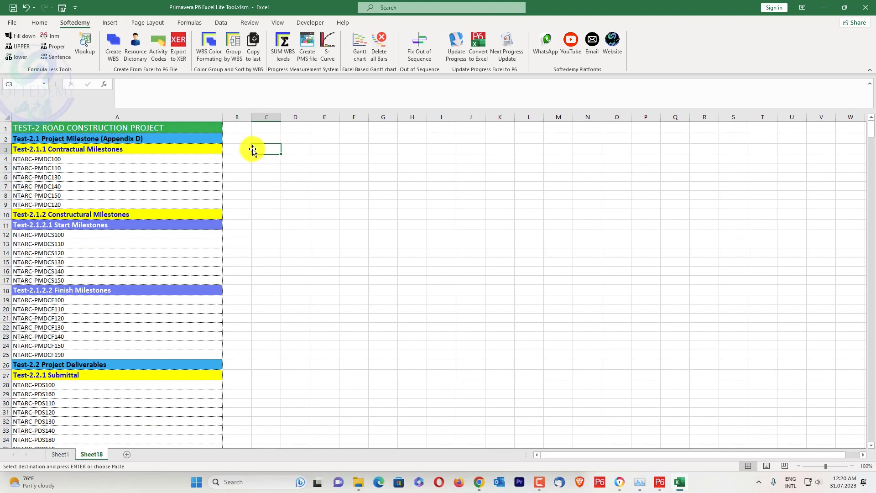
Start the Softedemy Vlookup with column A of Sheet18 as lookup values and columns A to H of Sheet1 as the lookup table.
click(87, 52)
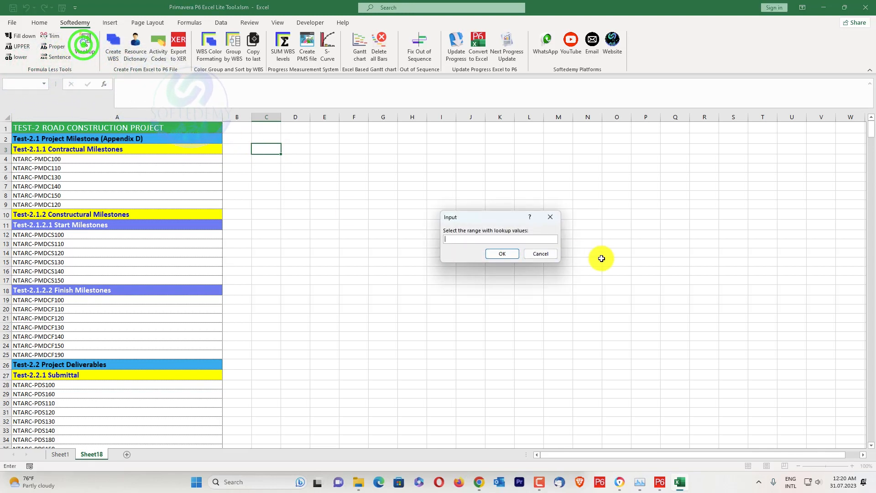
click(147, 118)
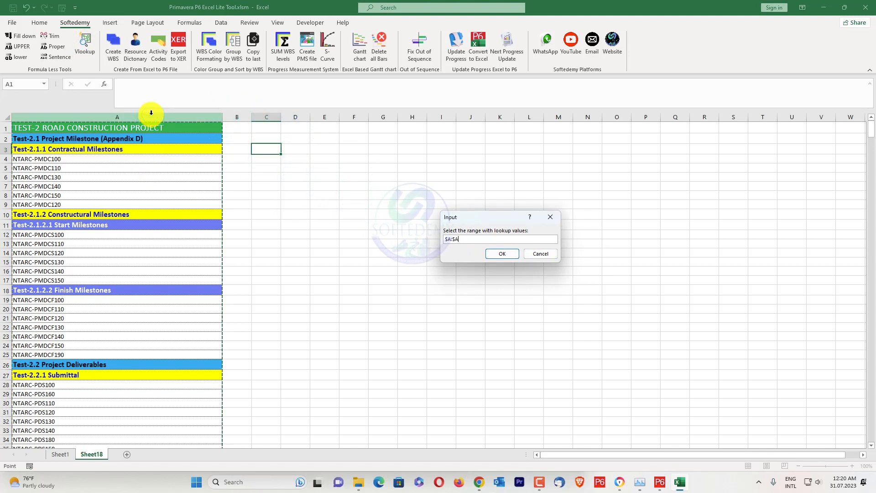
click(502, 253)
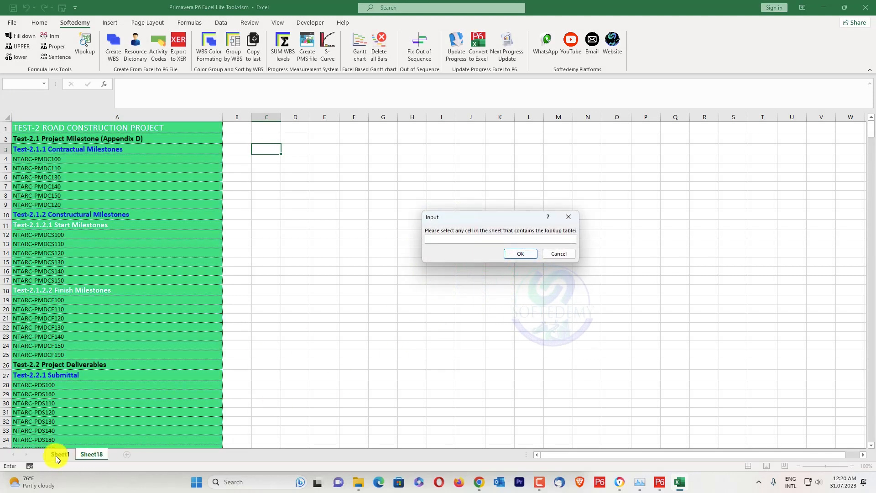
click(58, 455)
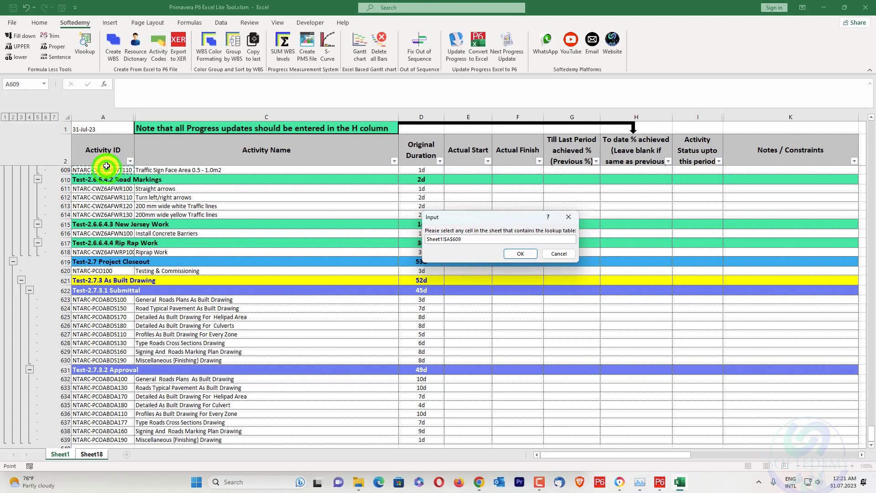
click(510, 253)
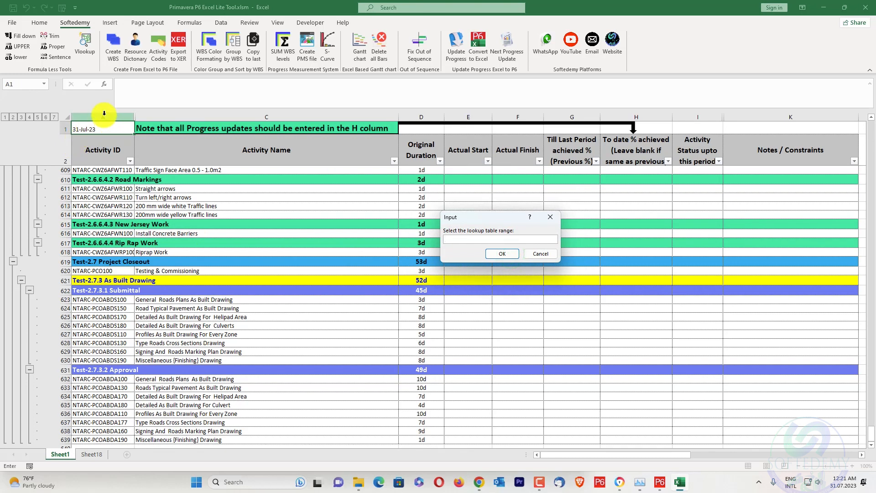
drag(104, 114, 663, 121)
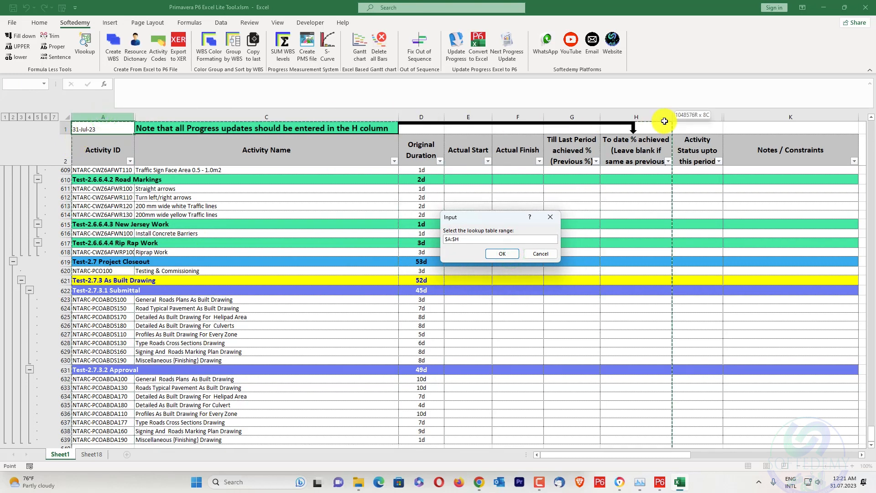
drag(665, 121, 664, 121)
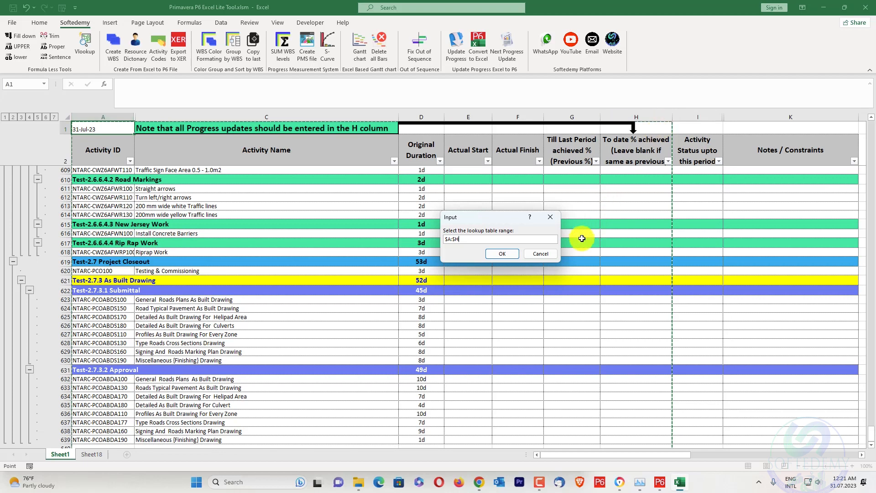
click(506, 253)
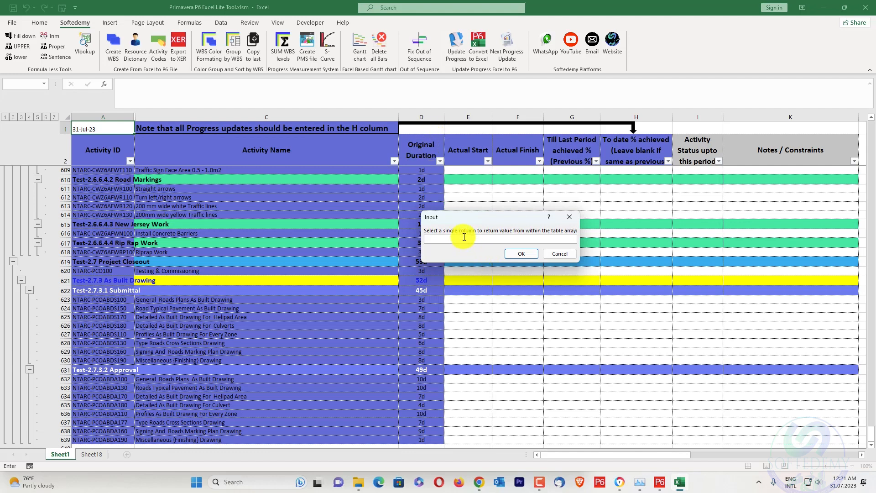
Return the Original Duration column D, leave the not-found response blank, and write the Vlookup results to column C of Sheet18.
click(424, 117)
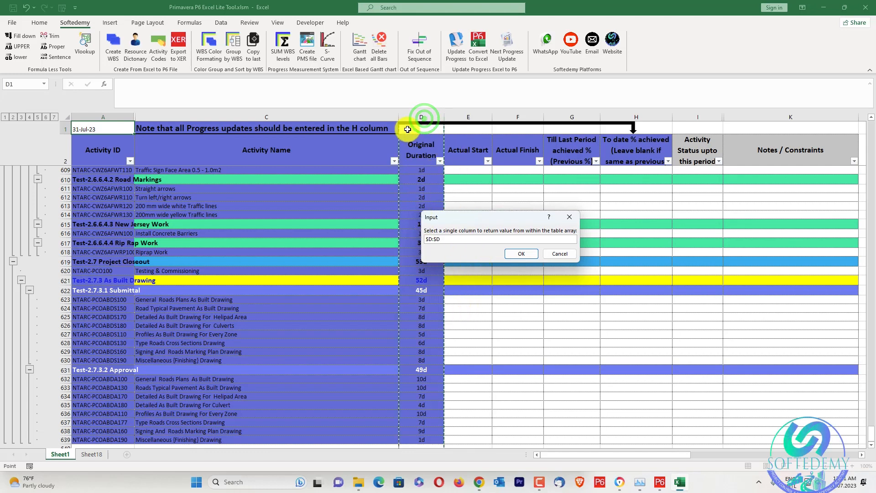
click(508, 256)
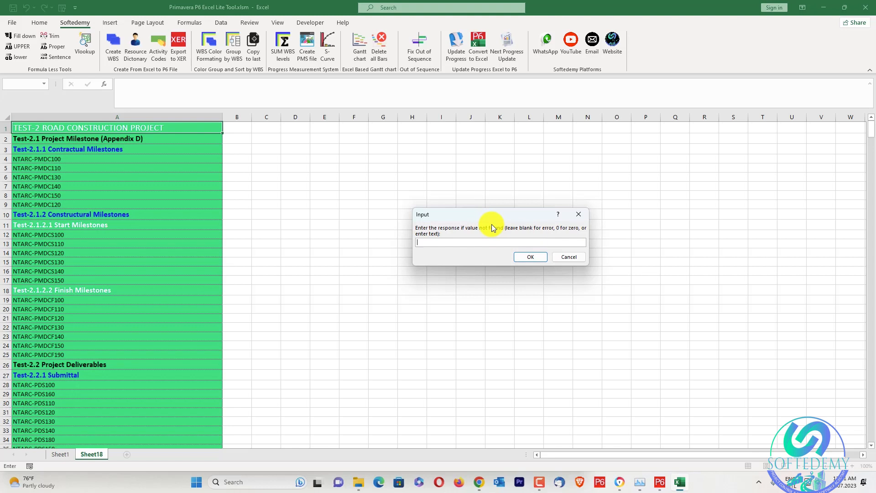
key(Return)
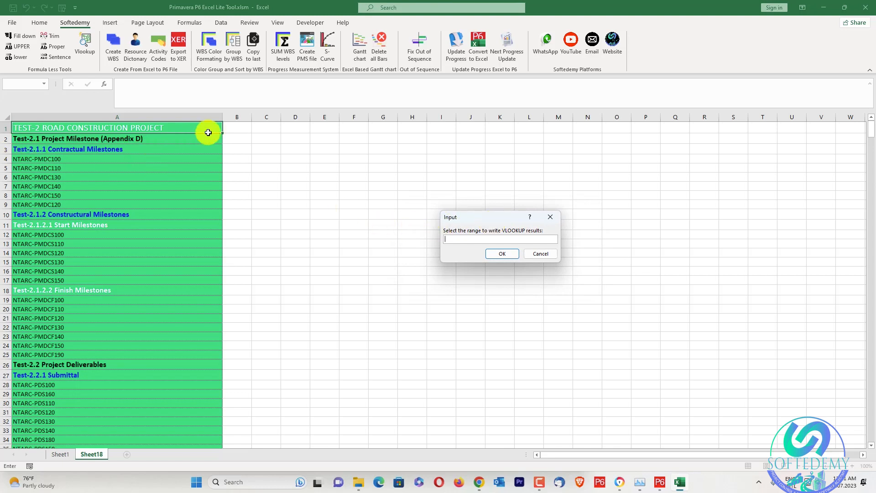
click(271, 118)
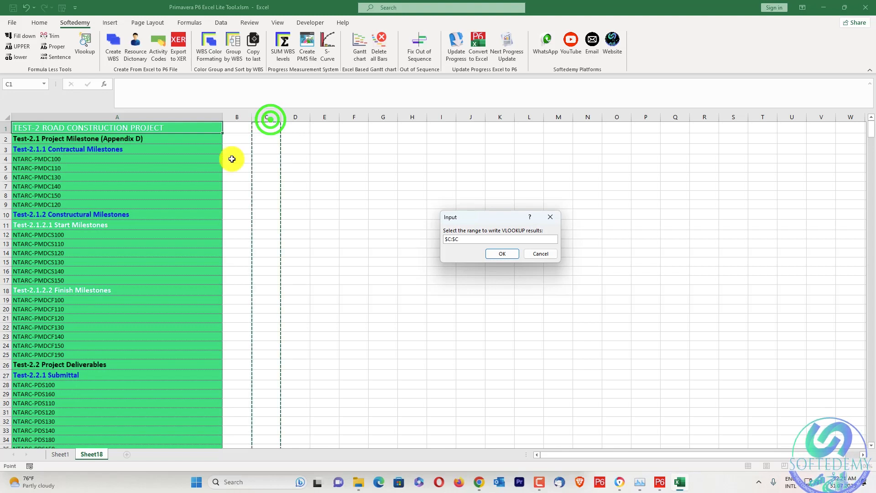
click(499, 254)
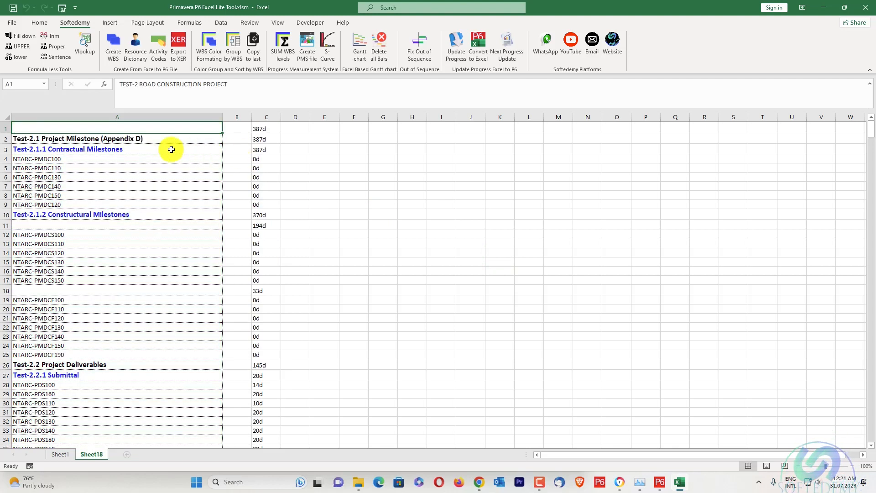
Examine the durations returned in column C against the activity IDs and WBS rows throughout Sheet18.
scroll(281, 160, down, 20)
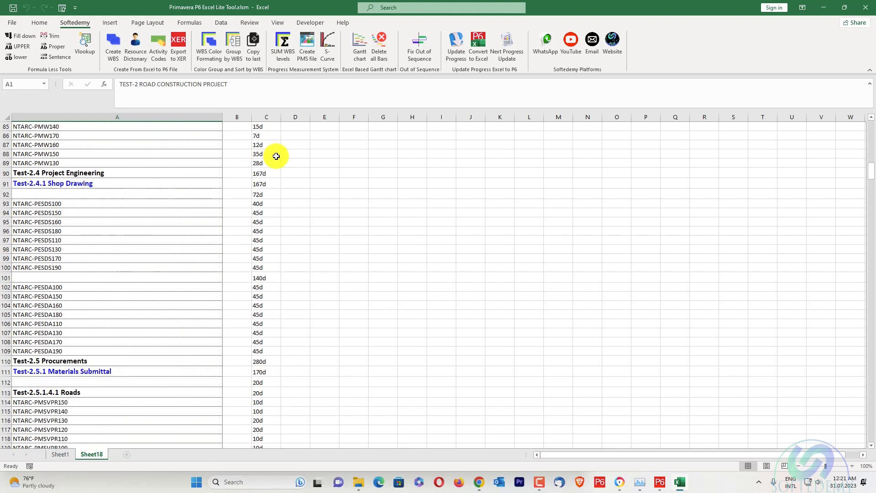
scroll(280, 152, down, 20)
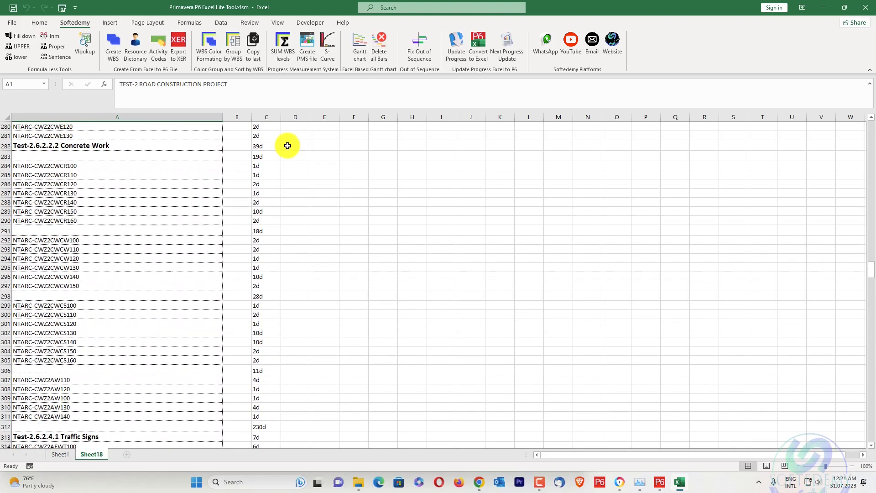
scroll(289, 149, down, 20)
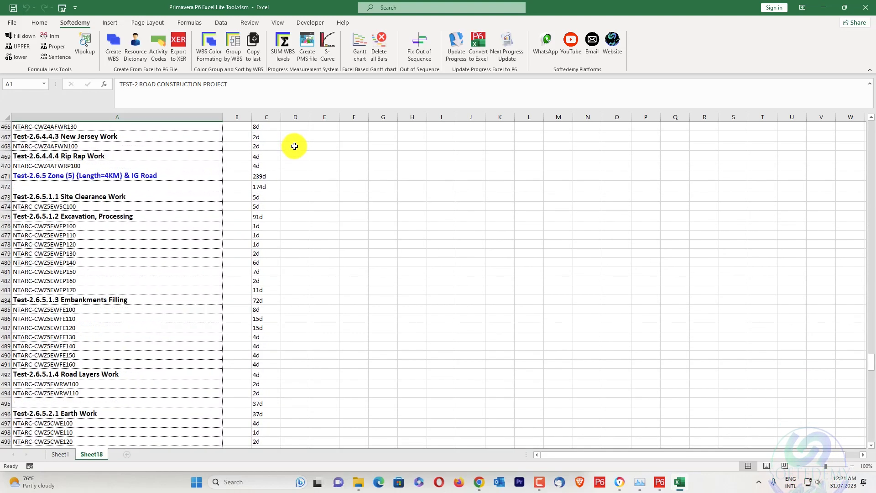
scroll(317, 161, up, 20)
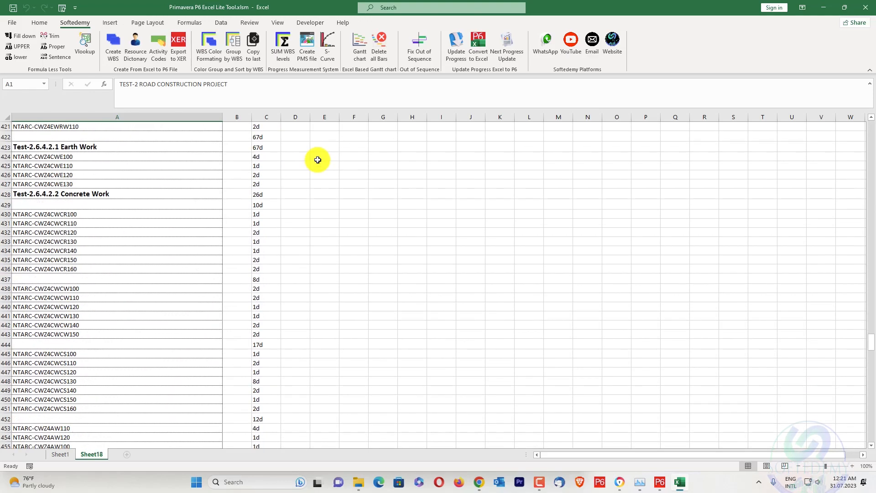
scroll(314, 158, up, 20)
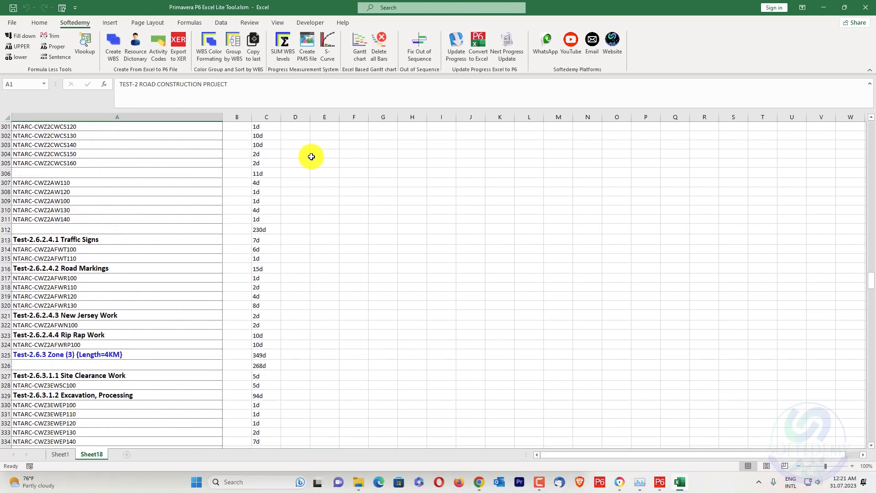
scroll(310, 157, up, 20)
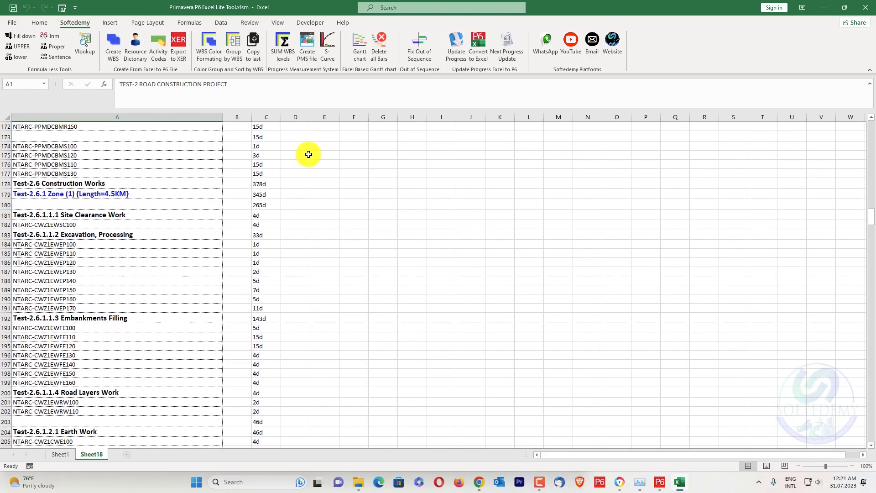